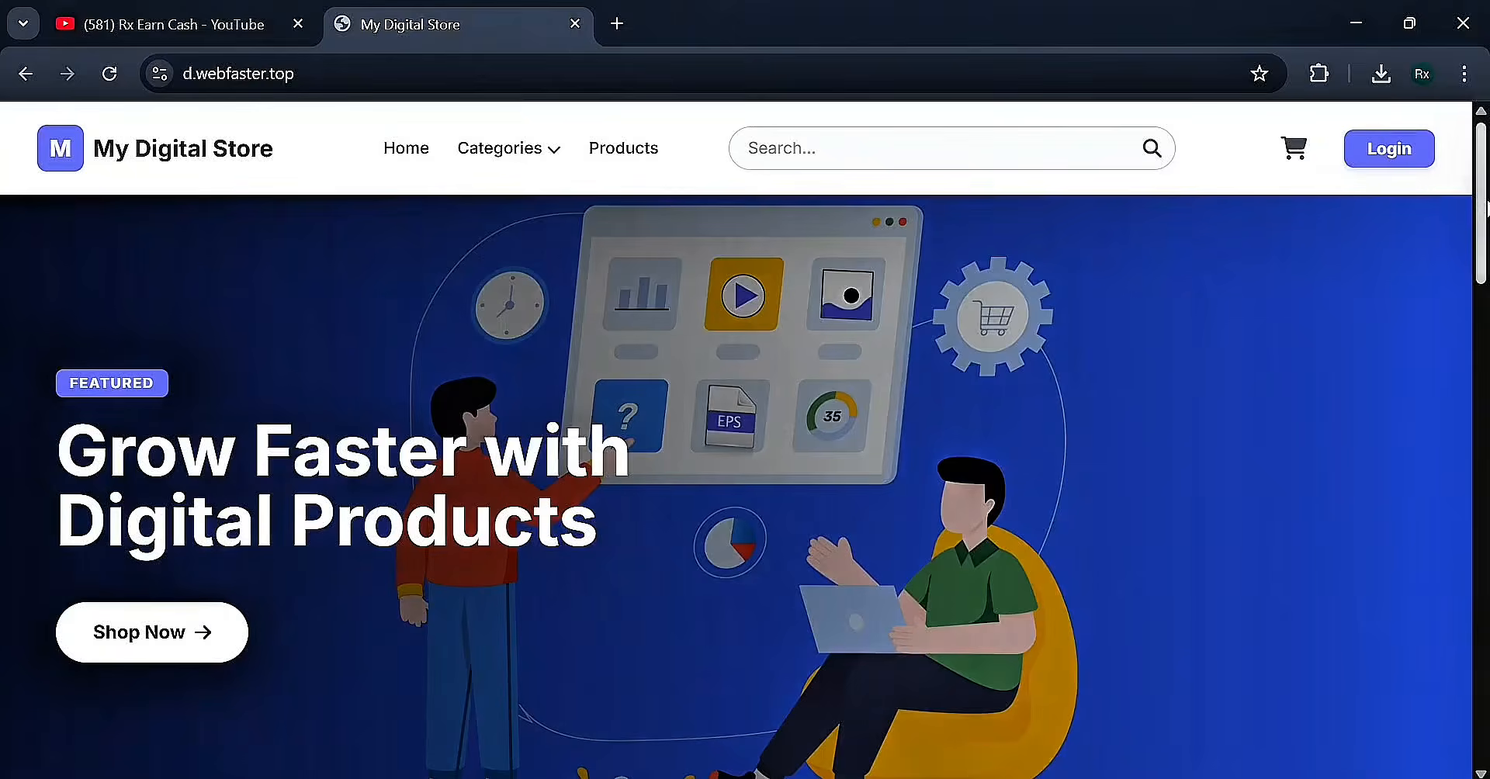
Scroll up and down through the storefront home page to browse its sections
{"action": "scroll", "coordinate": [745, 466], "scroll_direction": "down", "scroll_amount": 13}
{"action": "scroll", "coordinate": [75, 530], "scroll_direction": "up", "scroll_amount": 4}
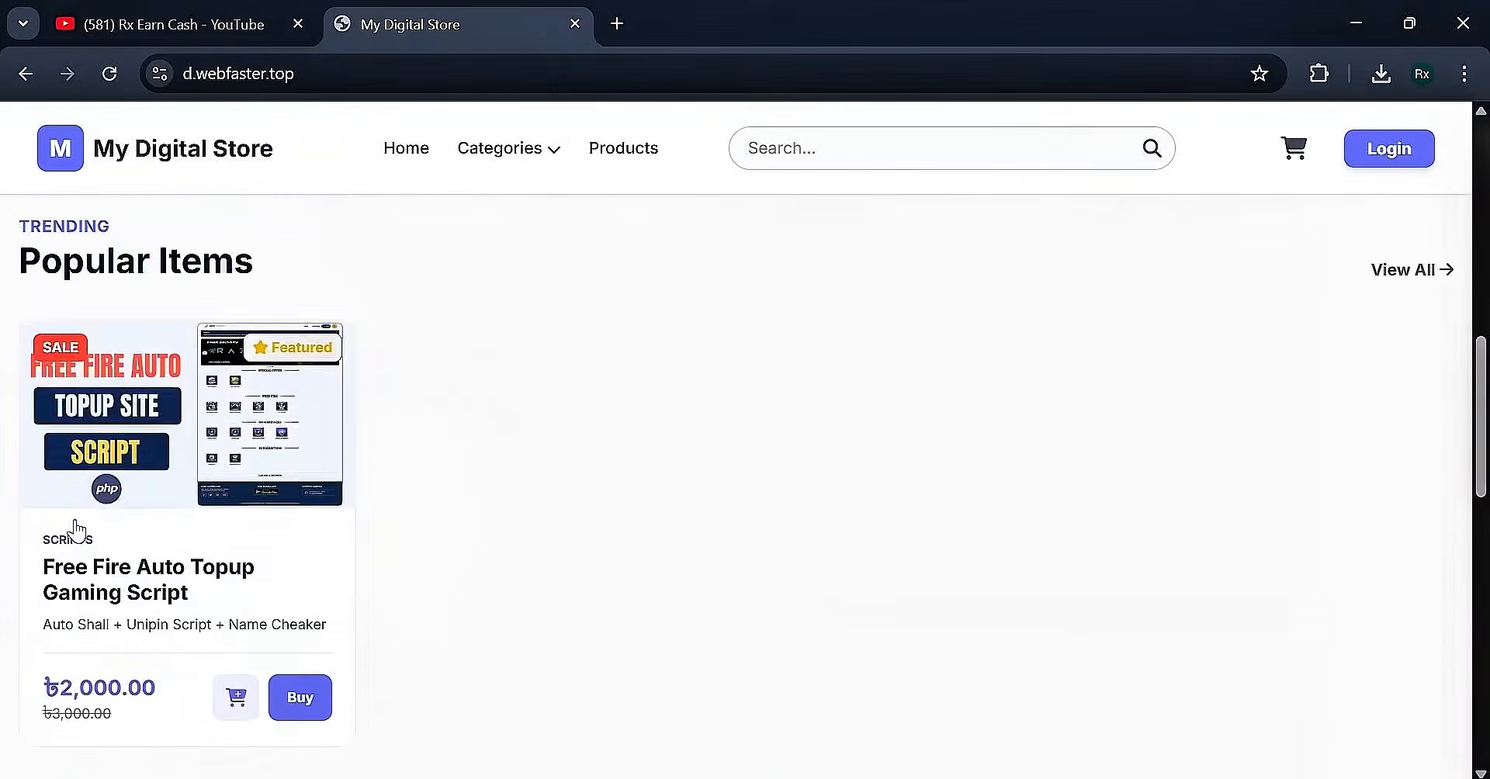
{"action": "scroll", "coordinate": [608, 496], "scroll_direction": "down", "scroll_amount": 6}
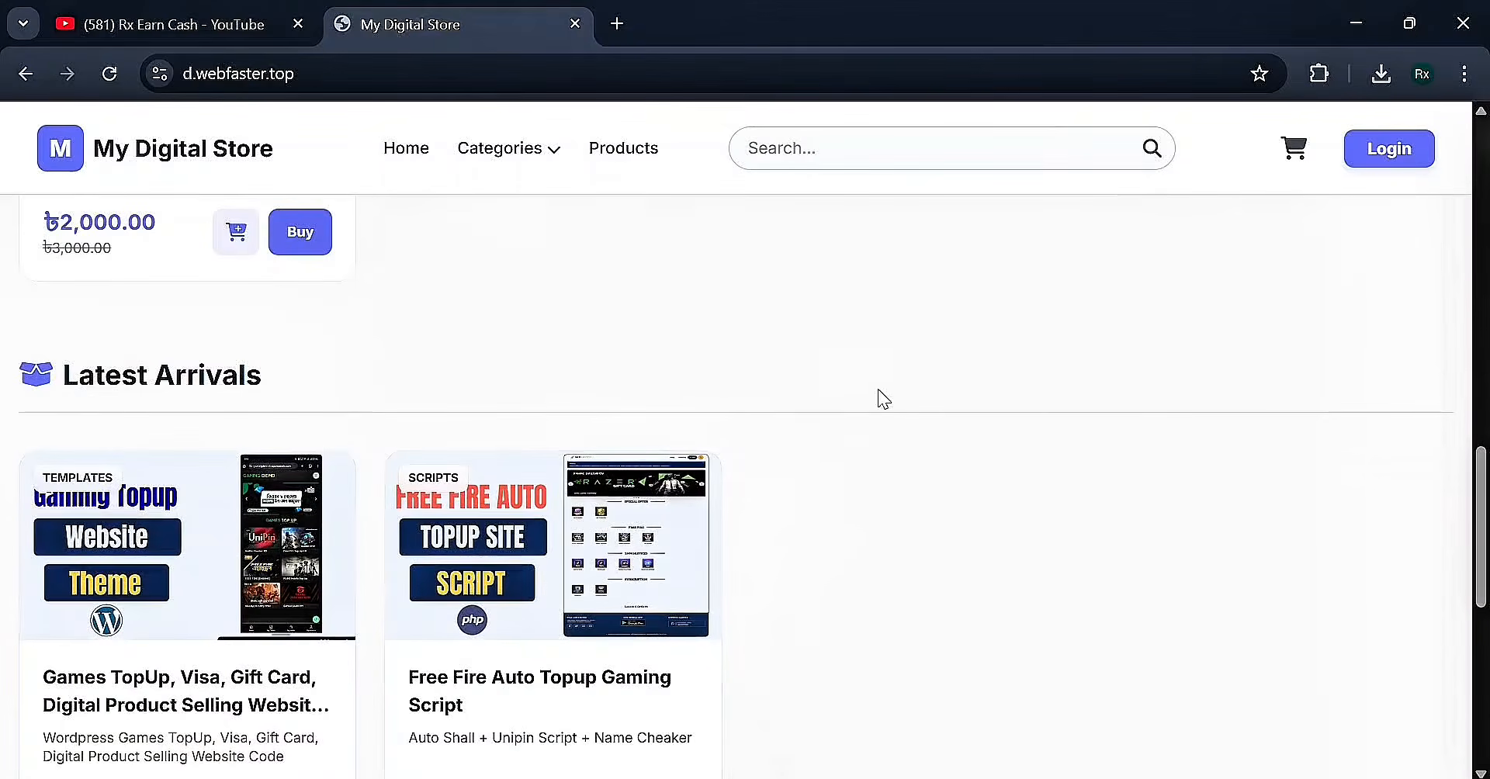
{"action": "scroll", "coordinate": [879, 393], "scroll_direction": "down", "scroll_amount": 2}
{"action": "scroll", "coordinate": [878, 393], "scroll_direction": "down", "scroll_amount": 4}
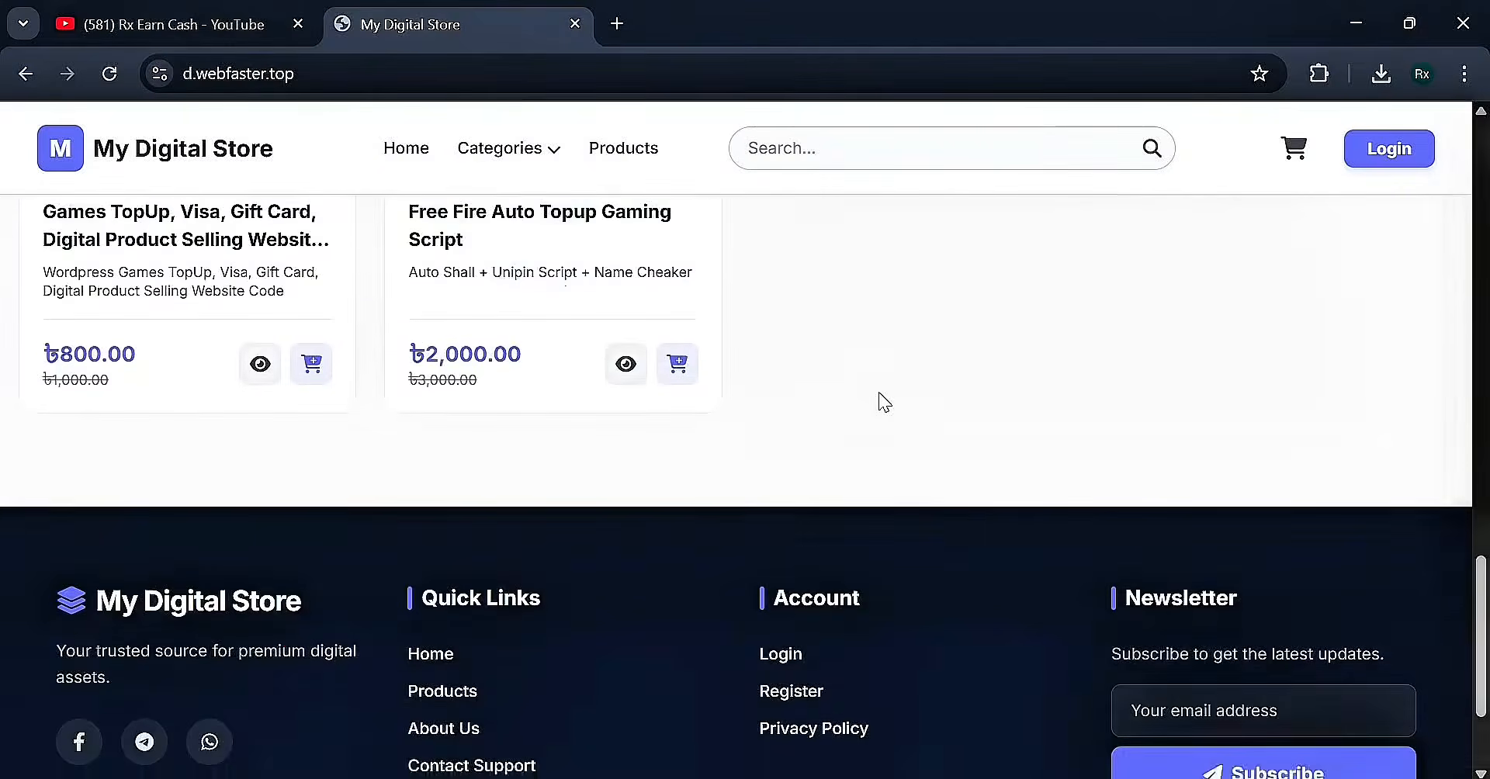
{"action": "scroll", "coordinate": [879, 393], "scroll_direction": "up", "scroll_amount": 4}
{"action": "scroll", "coordinate": [875, 390], "scroll_direction": "up", "scroll_amount": 3}
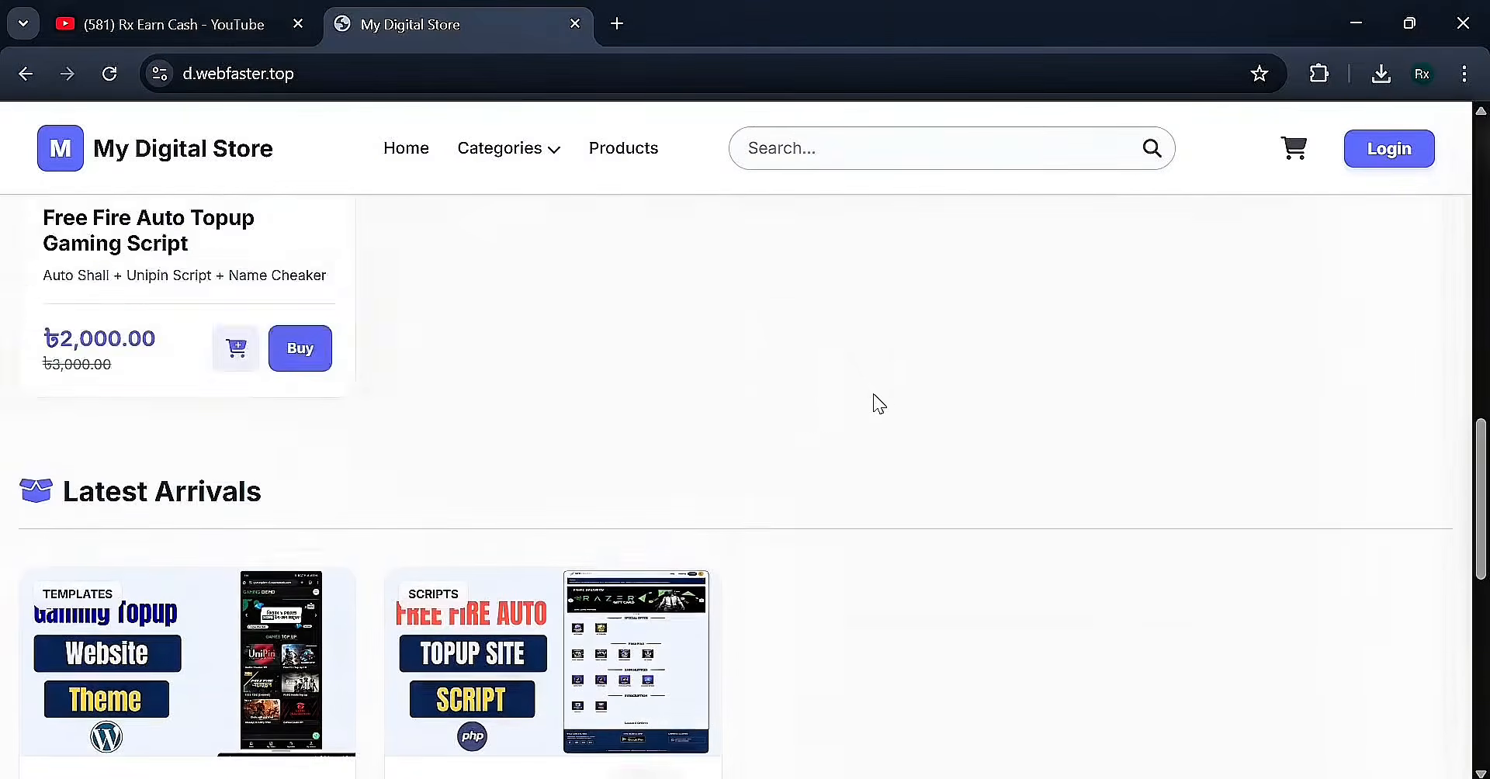
{"action": "scroll", "coordinate": [875, 397], "scroll_direction": "up", "scroll_amount": 10}
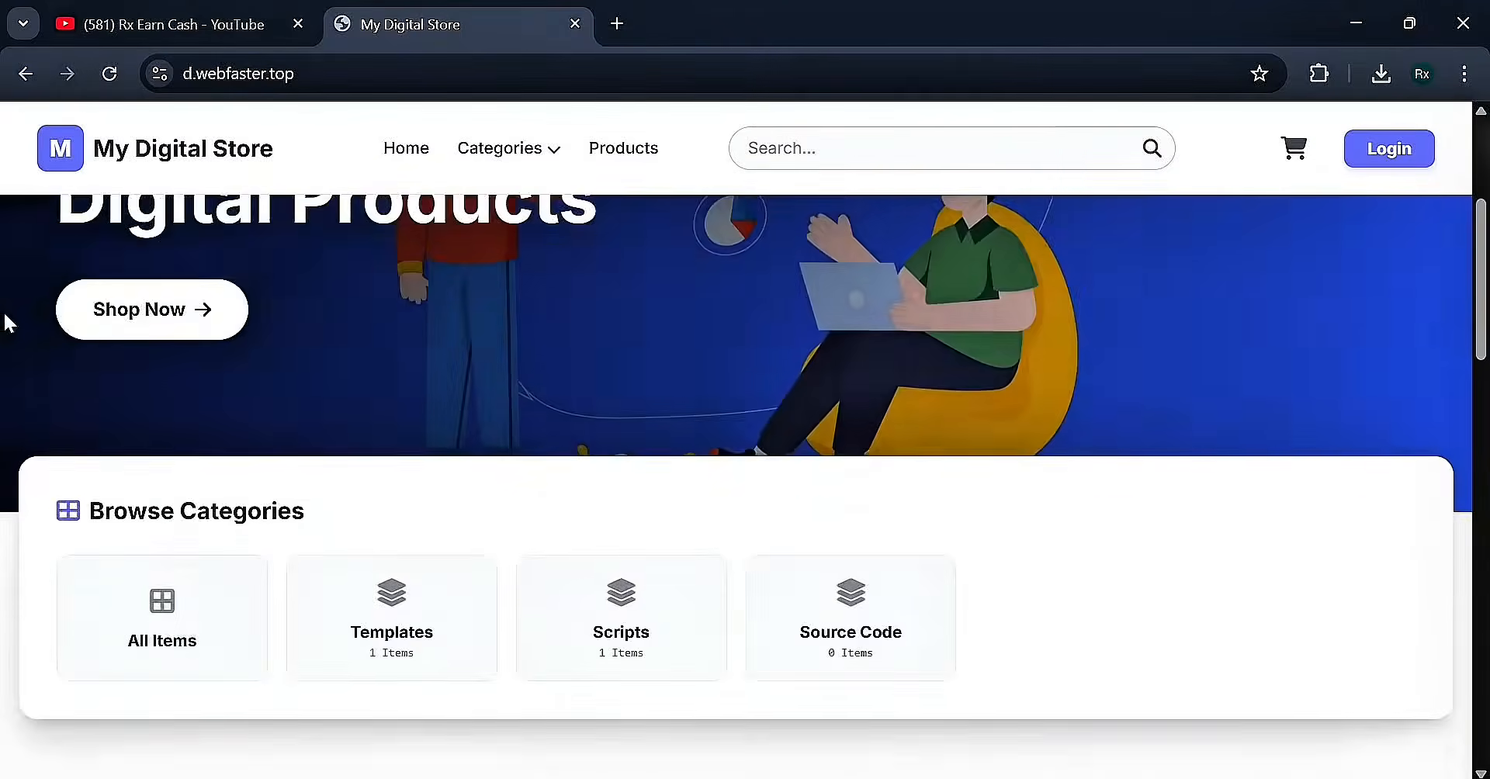
{"action": "scroll", "coordinate": [803, 326], "scroll_direction": "up", "scroll_amount": 4}
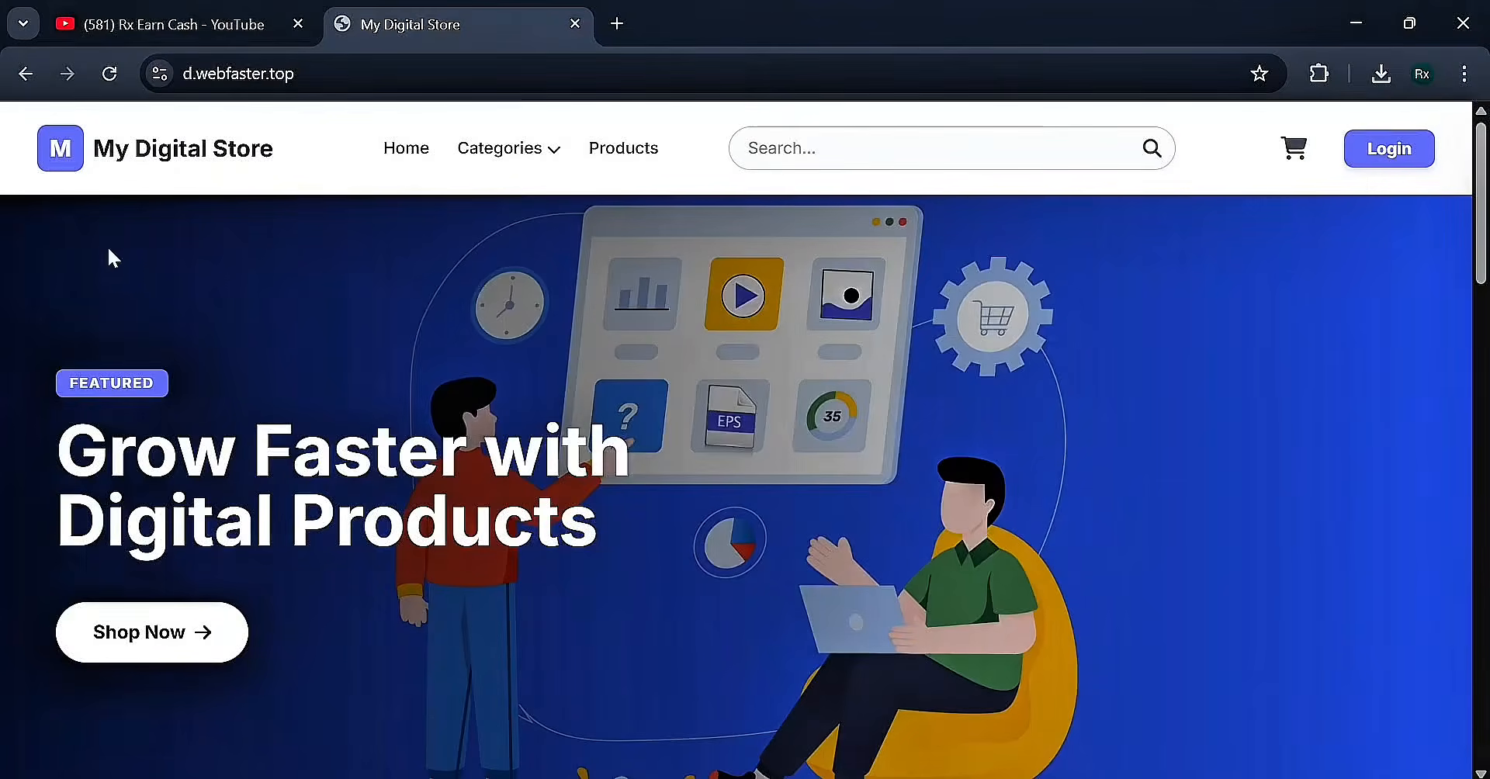
{"action": "scroll", "coordinate": [389, 456], "scroll_direction": "down", "scroll_amount": 5}
{"action": "scroll", "coordinate": [390, 458], "scroll_direction": "down", "scroll_amount": 10}
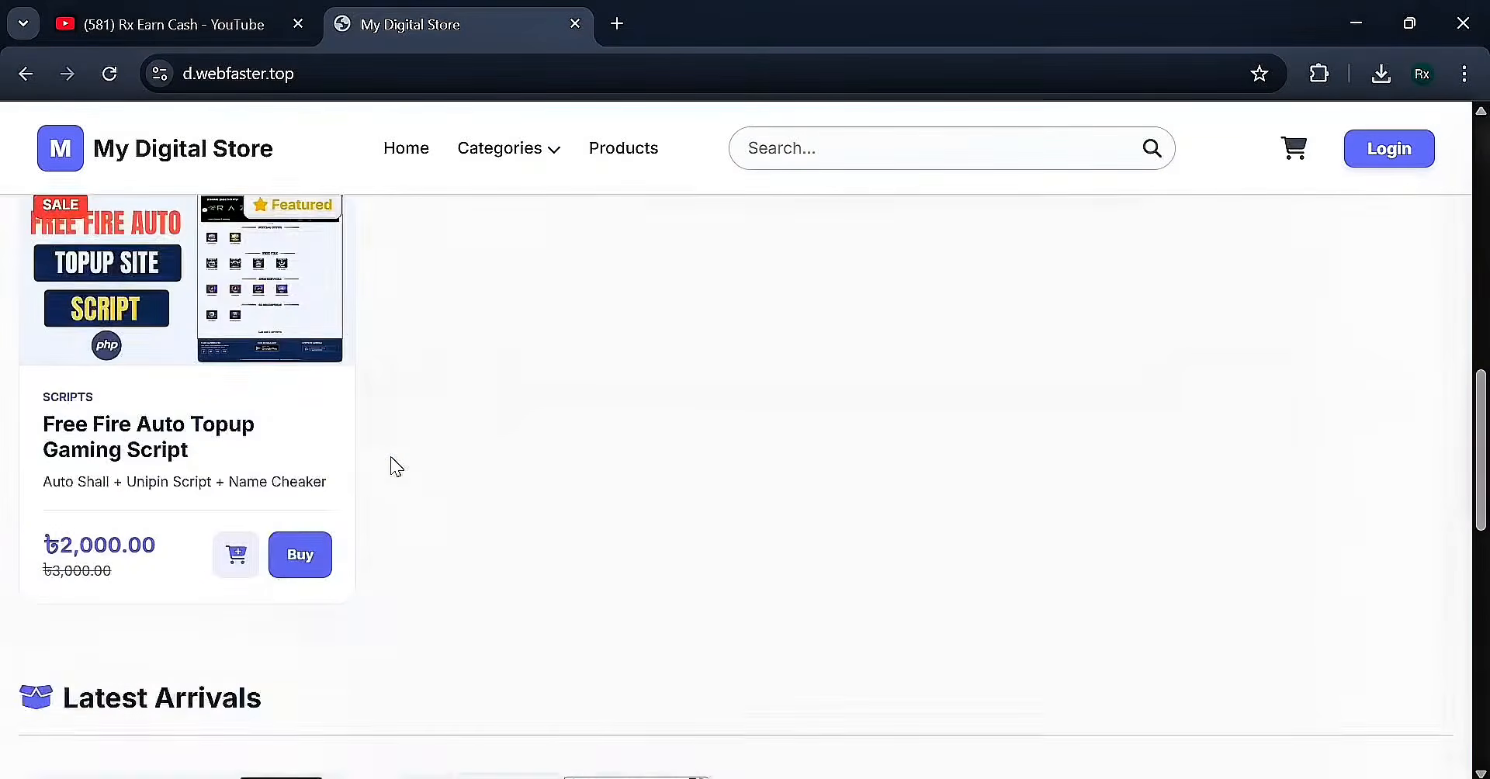
{"action": "scroll", "coordinate": [391, 459], "scroll_direction": "up", "scroll_amount": 15}
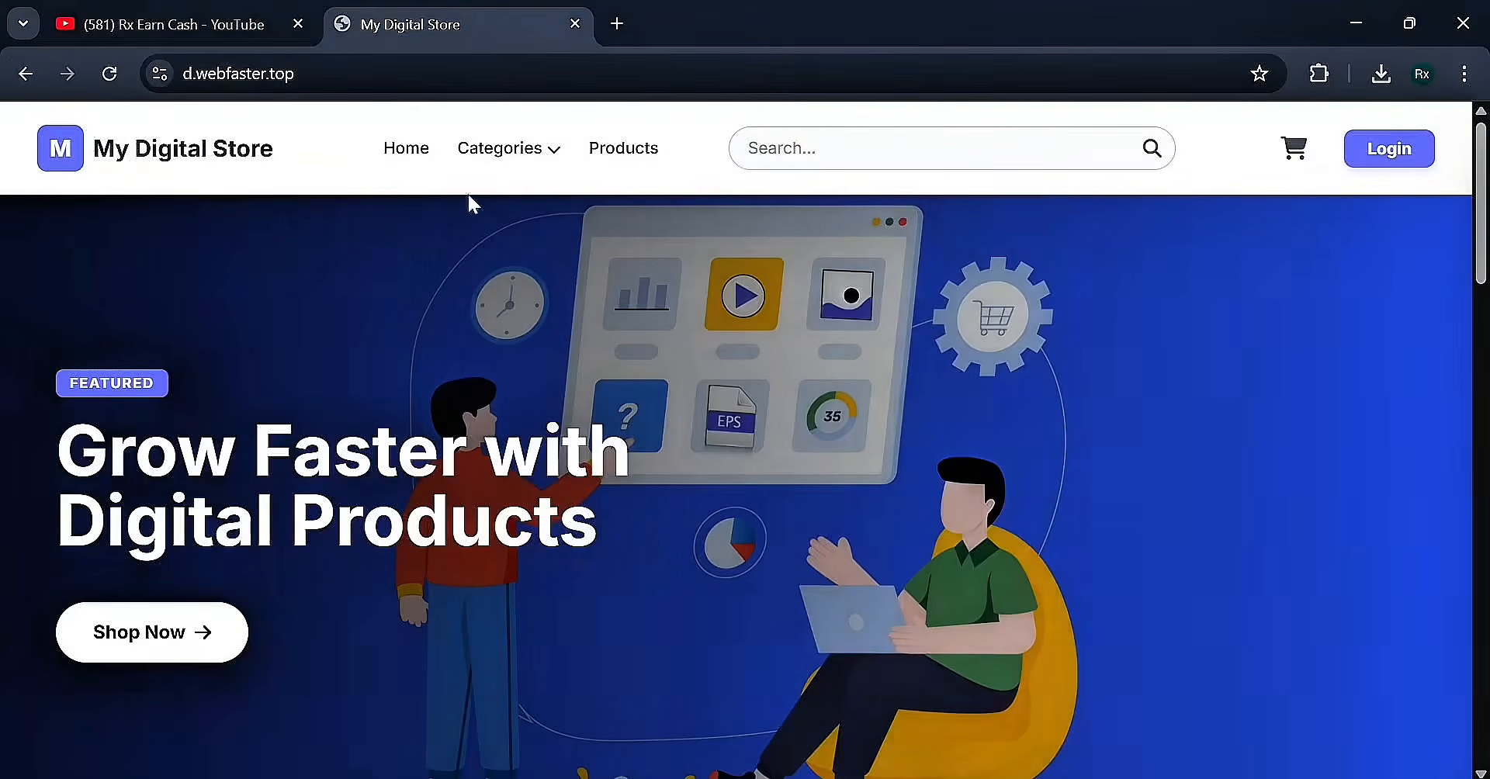
Show the Categories menu, start a product search, then dismiss the search suggestions
{"action": "mouse_move", "coordinate": [531, 163]}
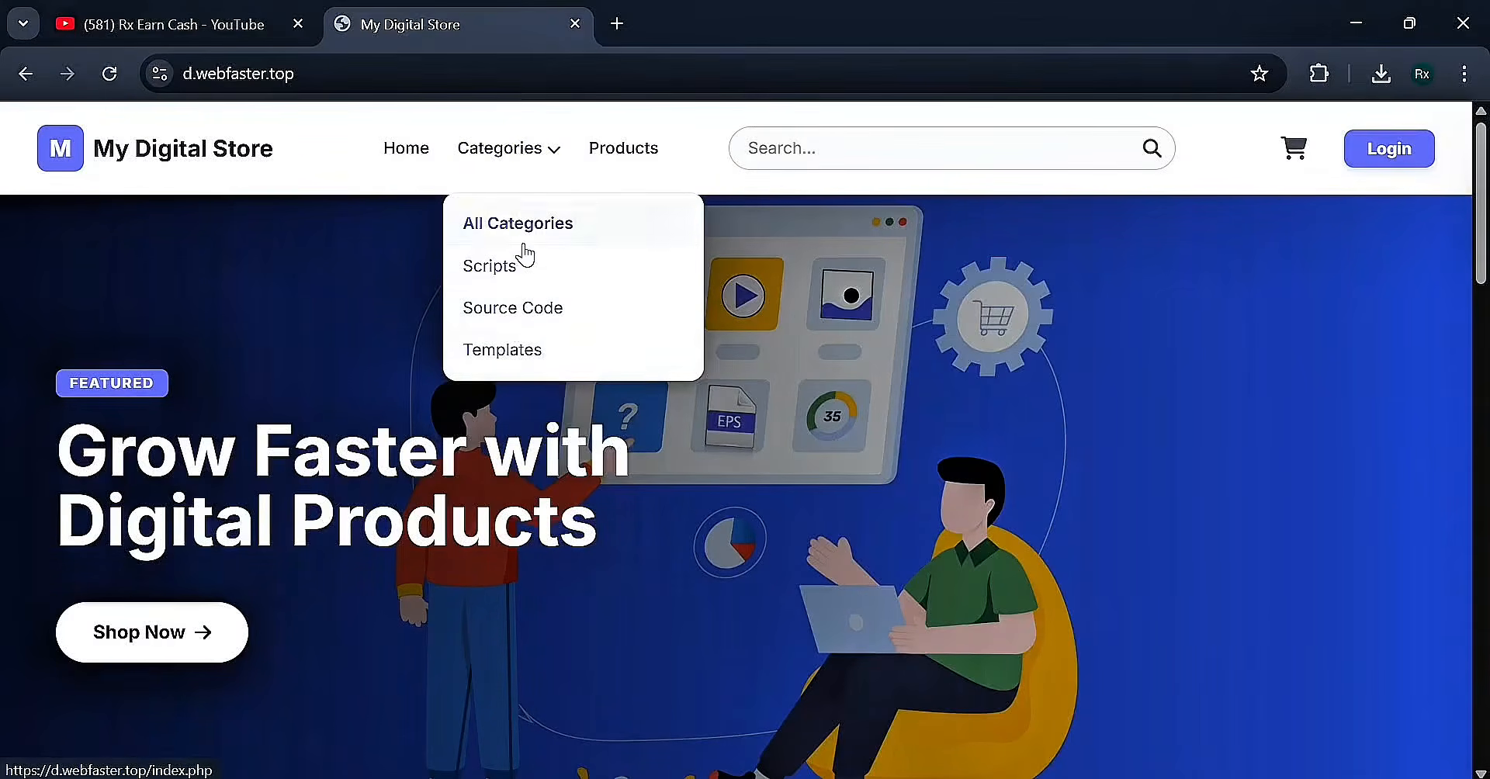
{"action": "left_click", "coordinate": [805, 150]}
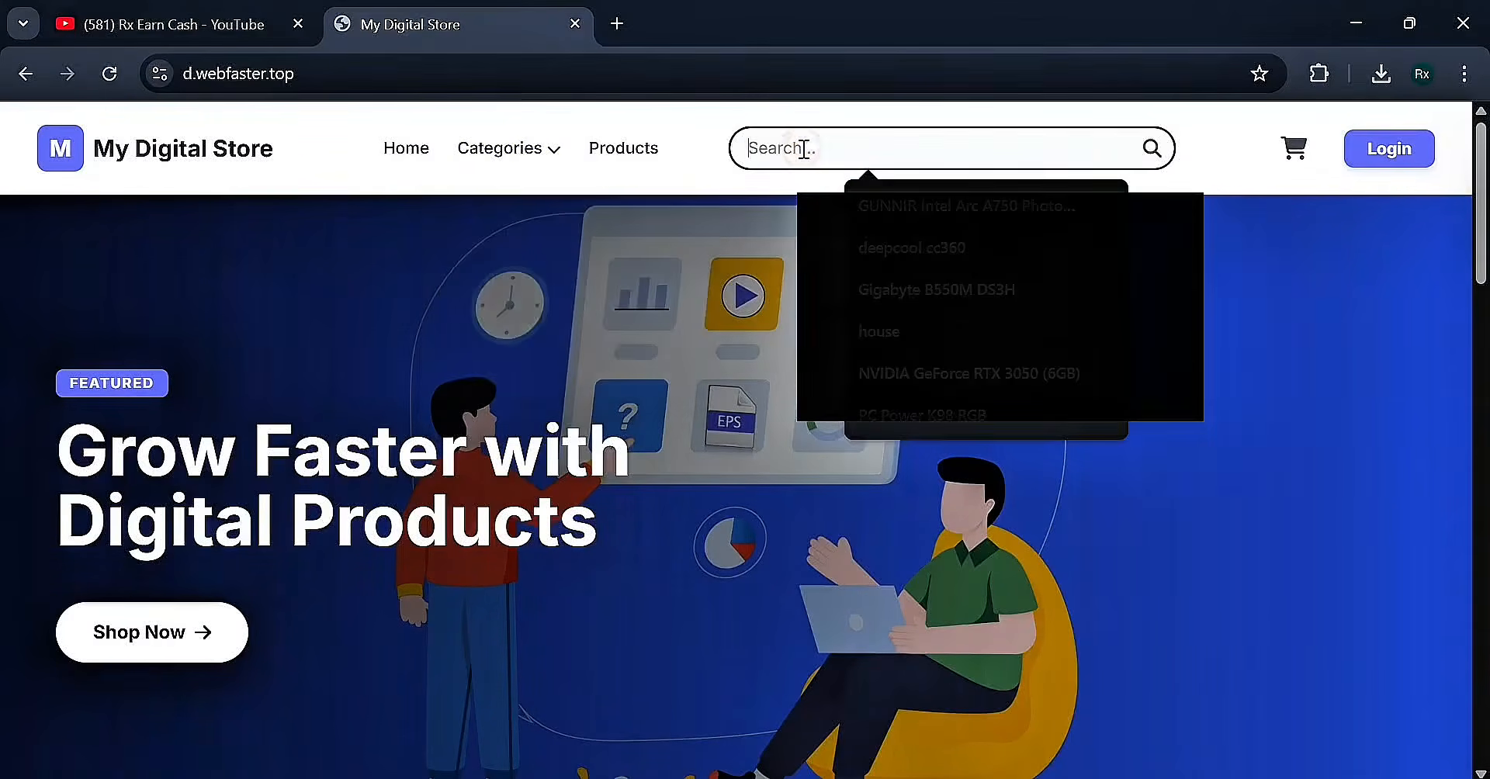
{"action": "left_click", "coordinate": [755, 240]}
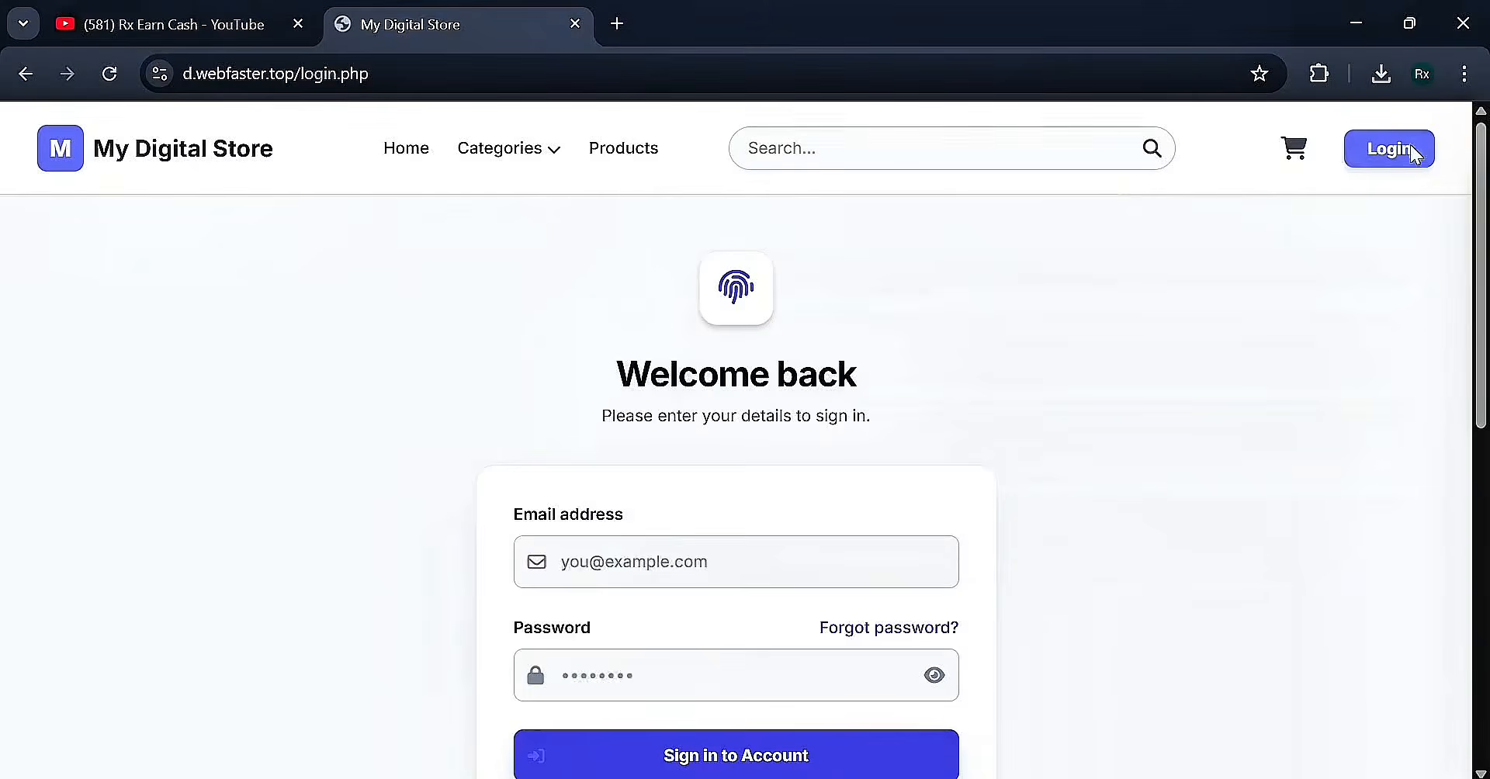
Look through the Create an Account form, then return via Sign in and the store logo
{"action": "scroll", "coordinate": [992, 436], "scroll_direction": "down", "scroll_amount": 3}
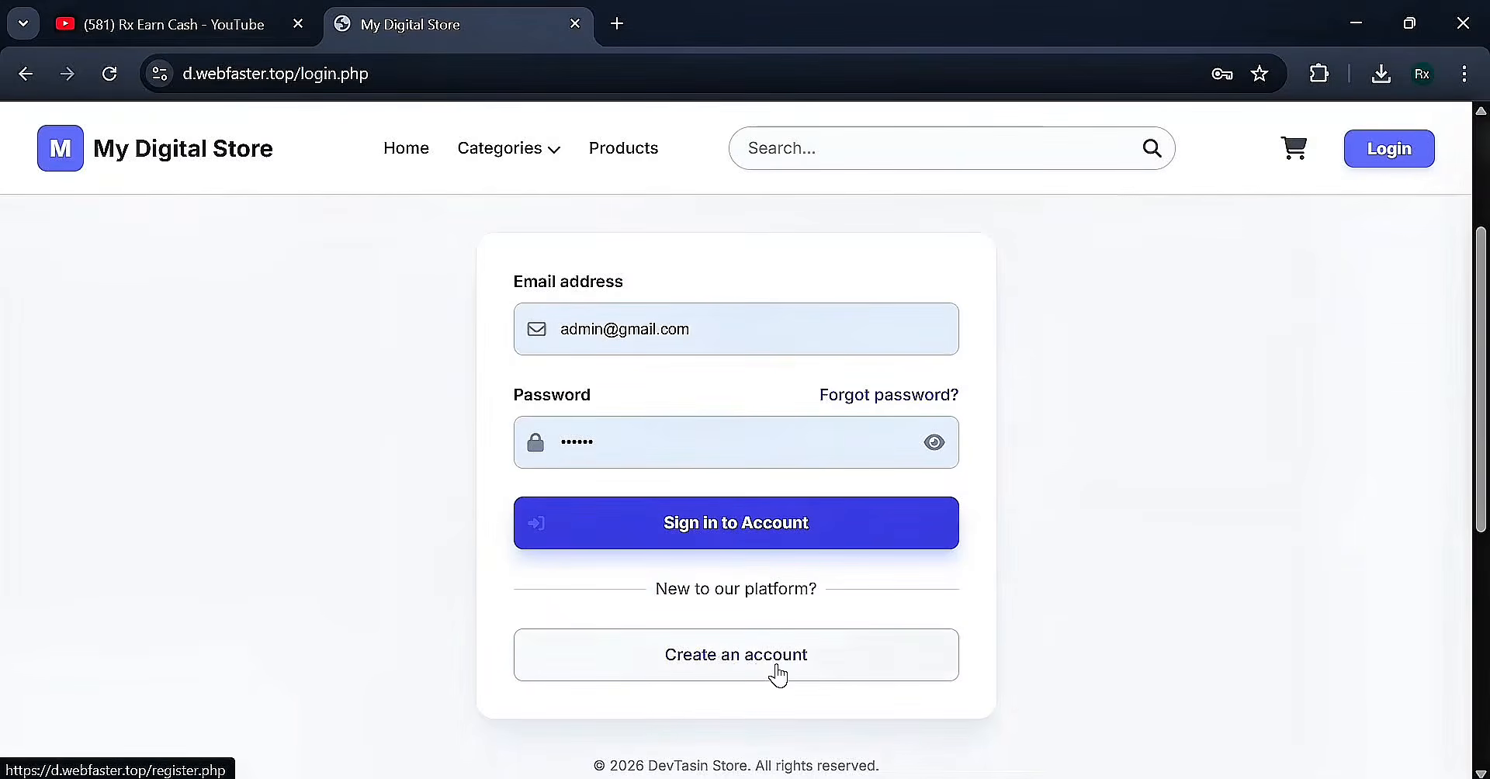
{"action": "left_click", "coordinate": [777, 676]}
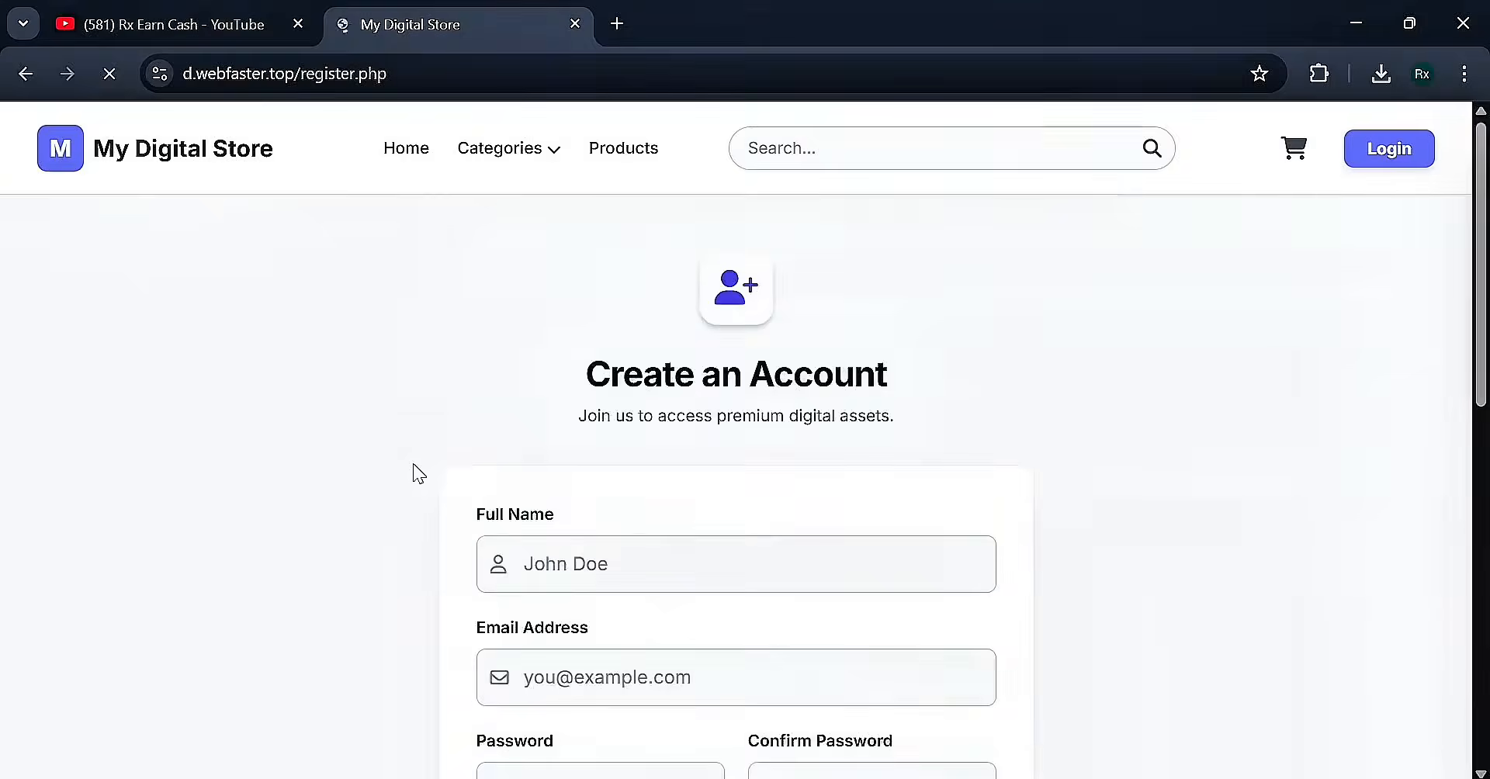
{"action": "scroll", "coordinate": [638, 336], "scroll_direction": "down", "scroll_amount": 3}
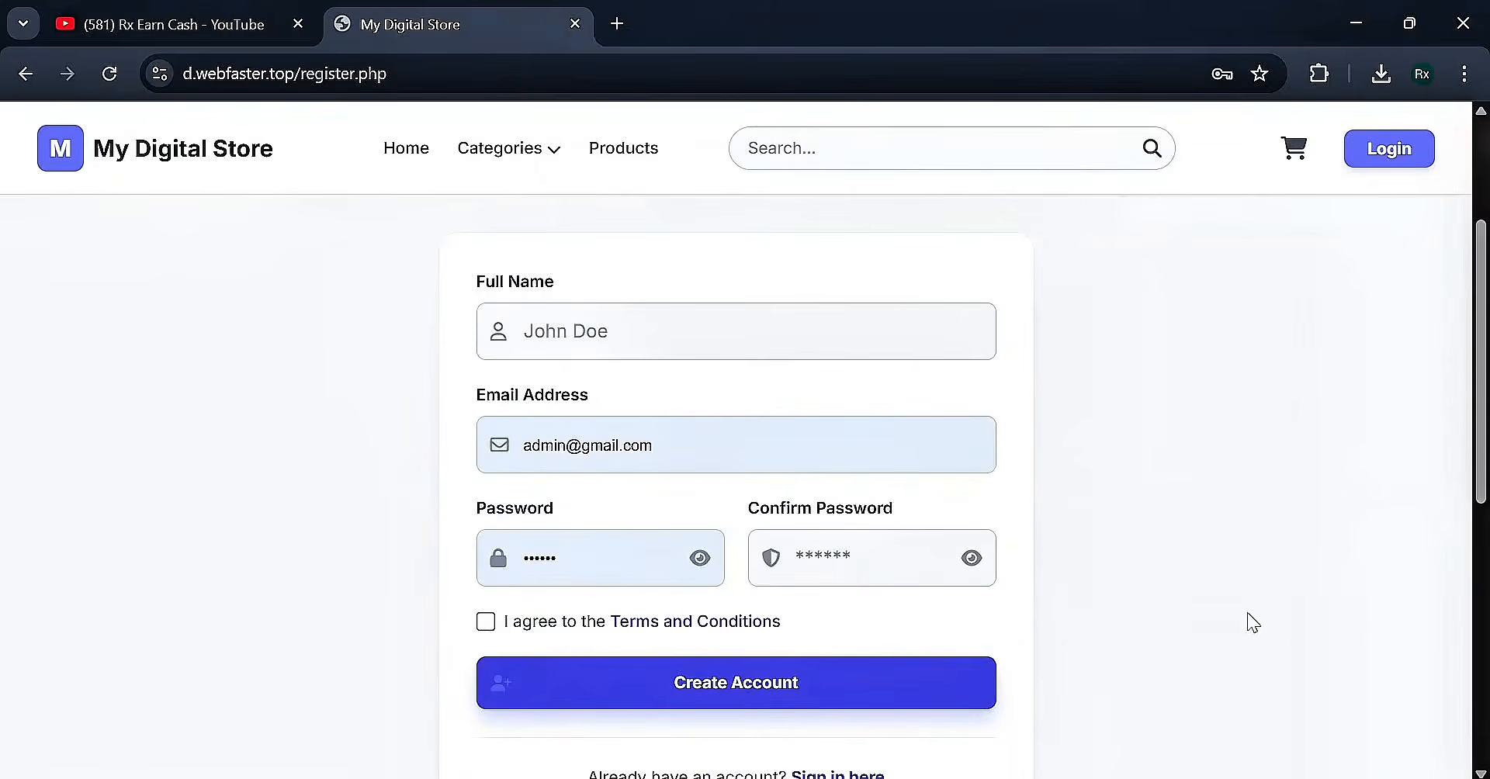
{"action": "scroll", "coordinate": [751, 552], "scroll_direction": "down", "scroll_amount": 3}
{"action": "scroll", "coordinate": [751, 552], "scroll_direction": "up", "scroll_amount": 5}
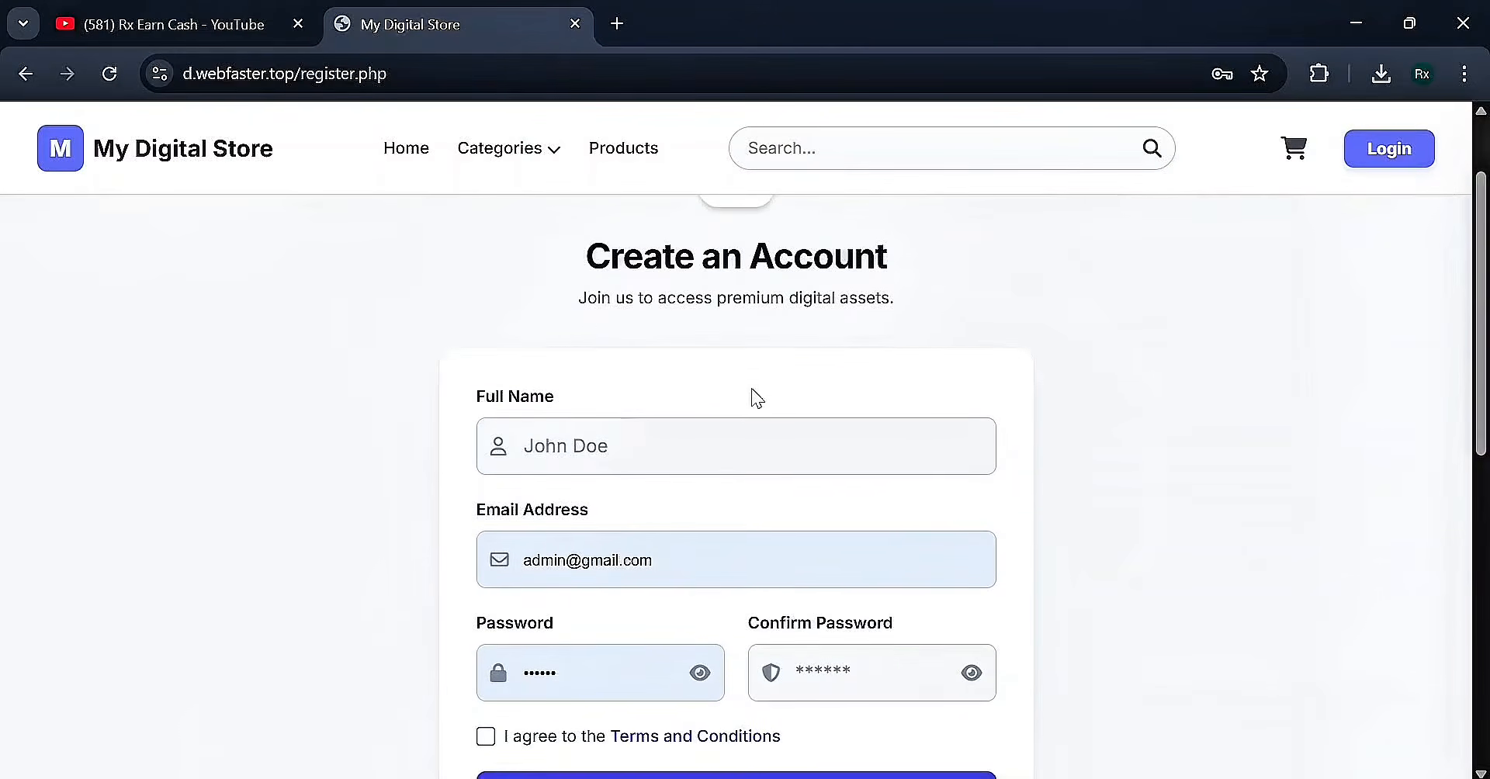
{"action": "scroll", "coordinate": [757, 399], "scroll_direction": "down", "scroll_amount": 6}
{"action": "left_click", "coordinate": [864, 437]}
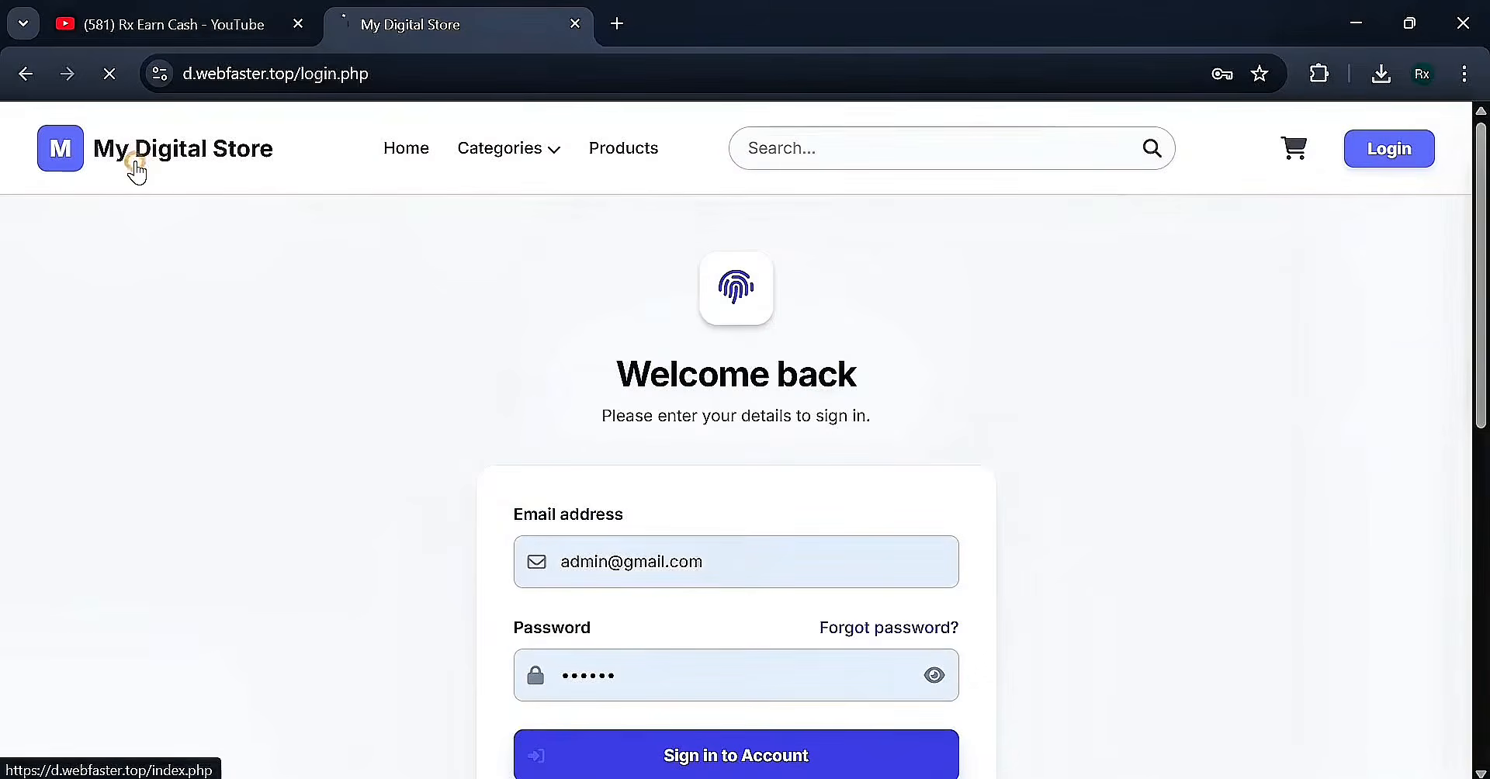
{"action": "left_click", "coordinate": [136, 169]}
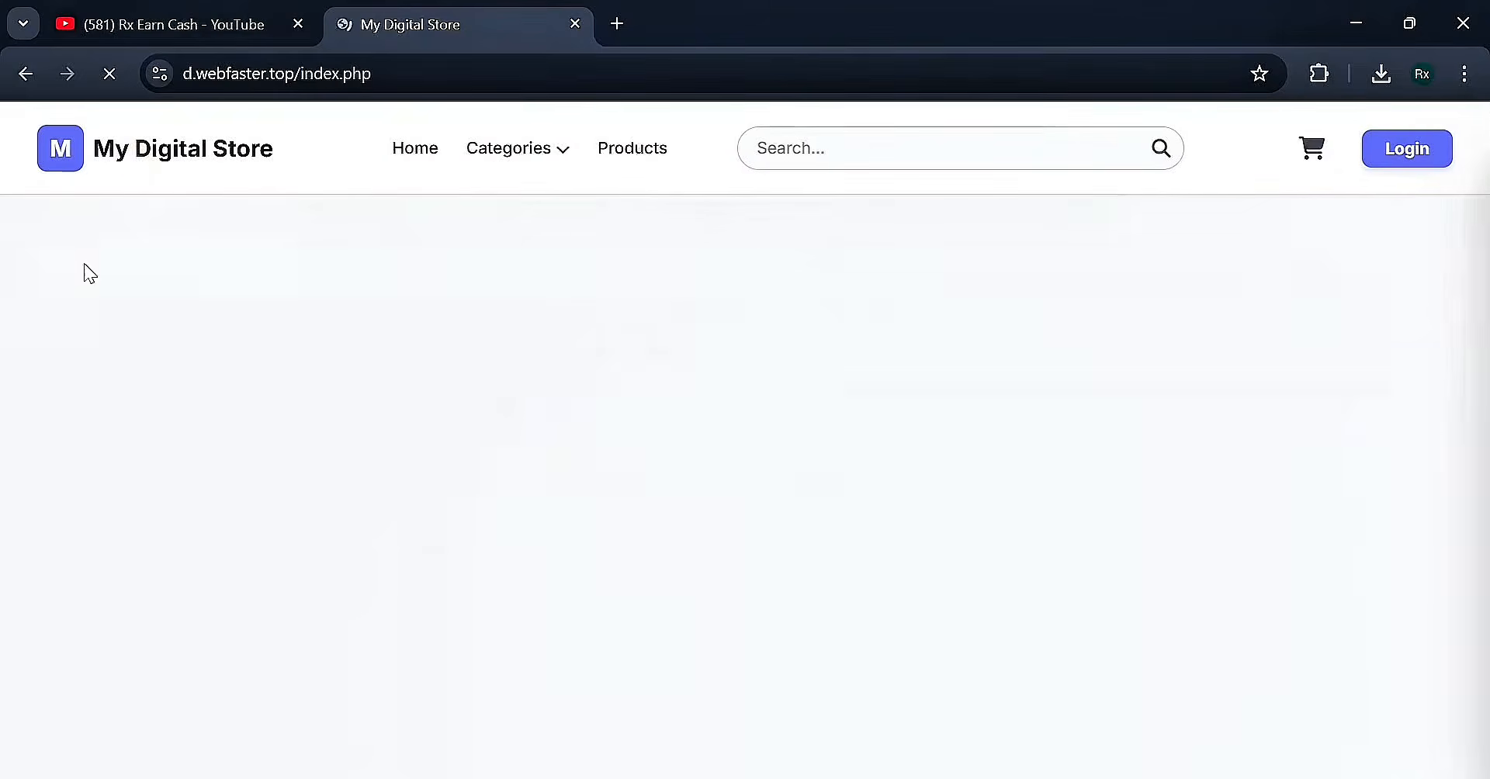
{"action": "scroll", "coordinate": [70, 289], "scroll_direction": "down", "scroll_amount": 1}
{"action": "scroll", "coordinate": [160, 306], "scroll_direction": "up", "scroll_amount": 1}
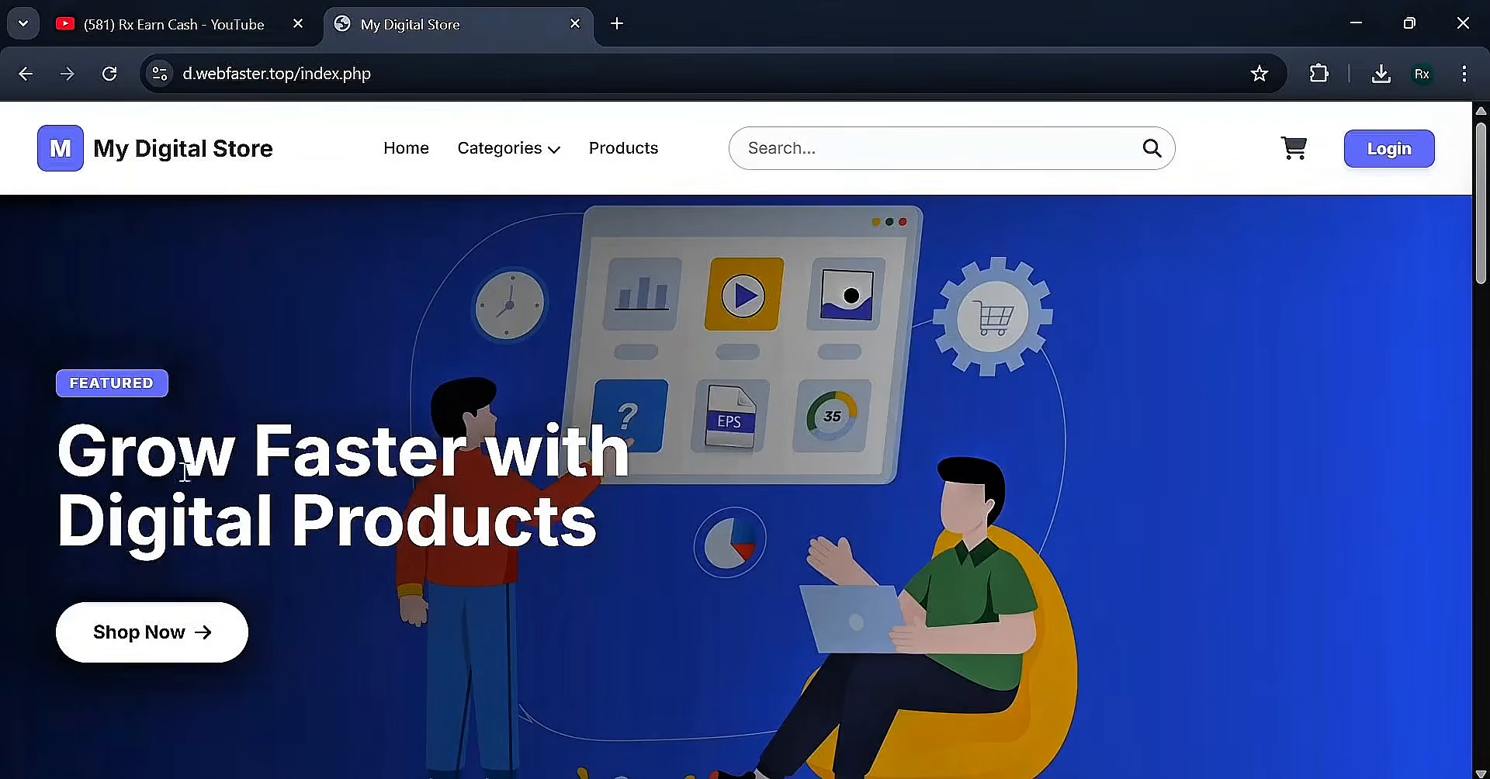
{"action": "scroll", "coordinate": [697, 534], "scroll_direction": "down", "scroll_amount": 5}
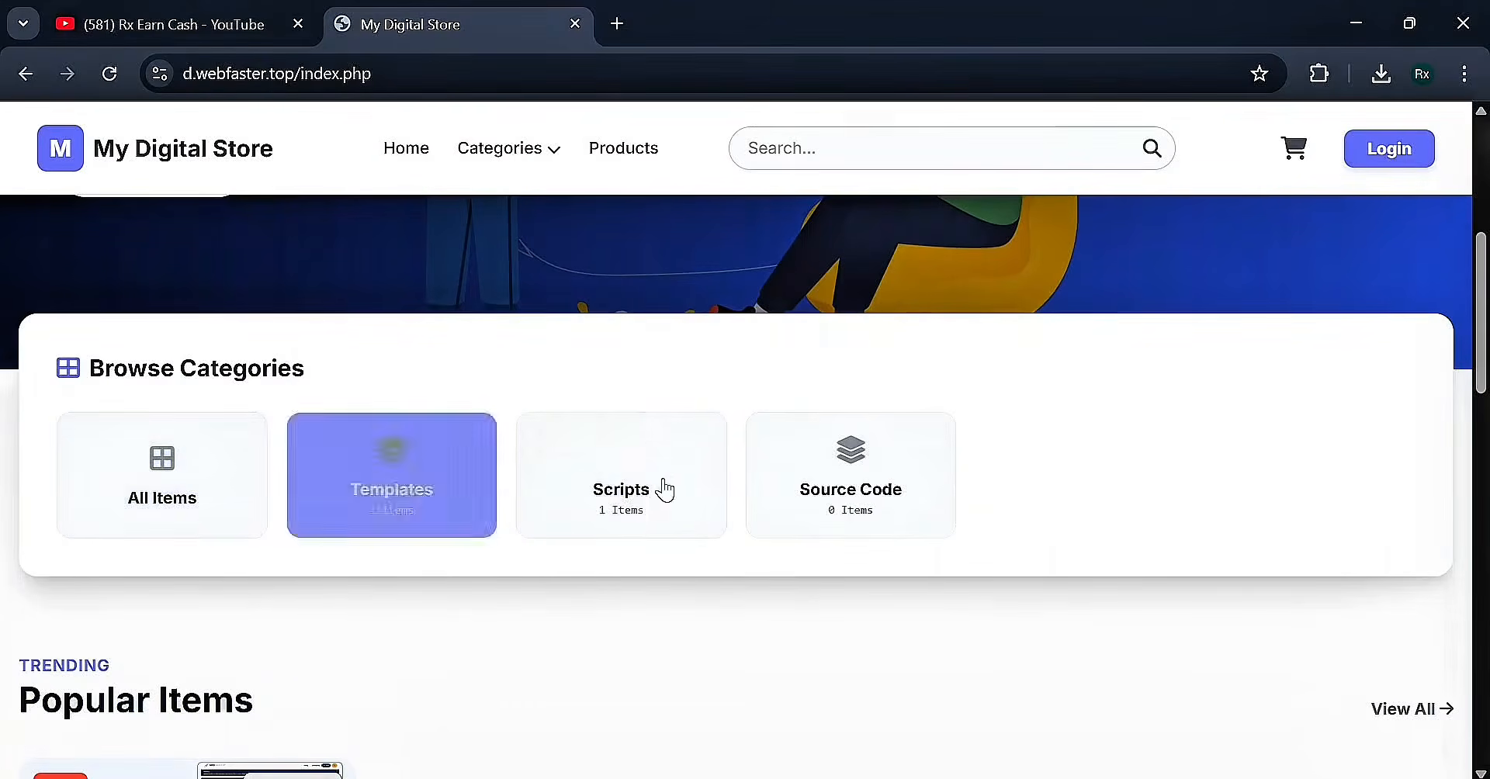
{"action": "scroll", "coordinate": [812, 541], "scroll_direction": "down", "scroll_amount": 3}
{"action": "scroll", "coordinate": [811, 541], "scroll_direction": "down", "scroll_amount": 1}
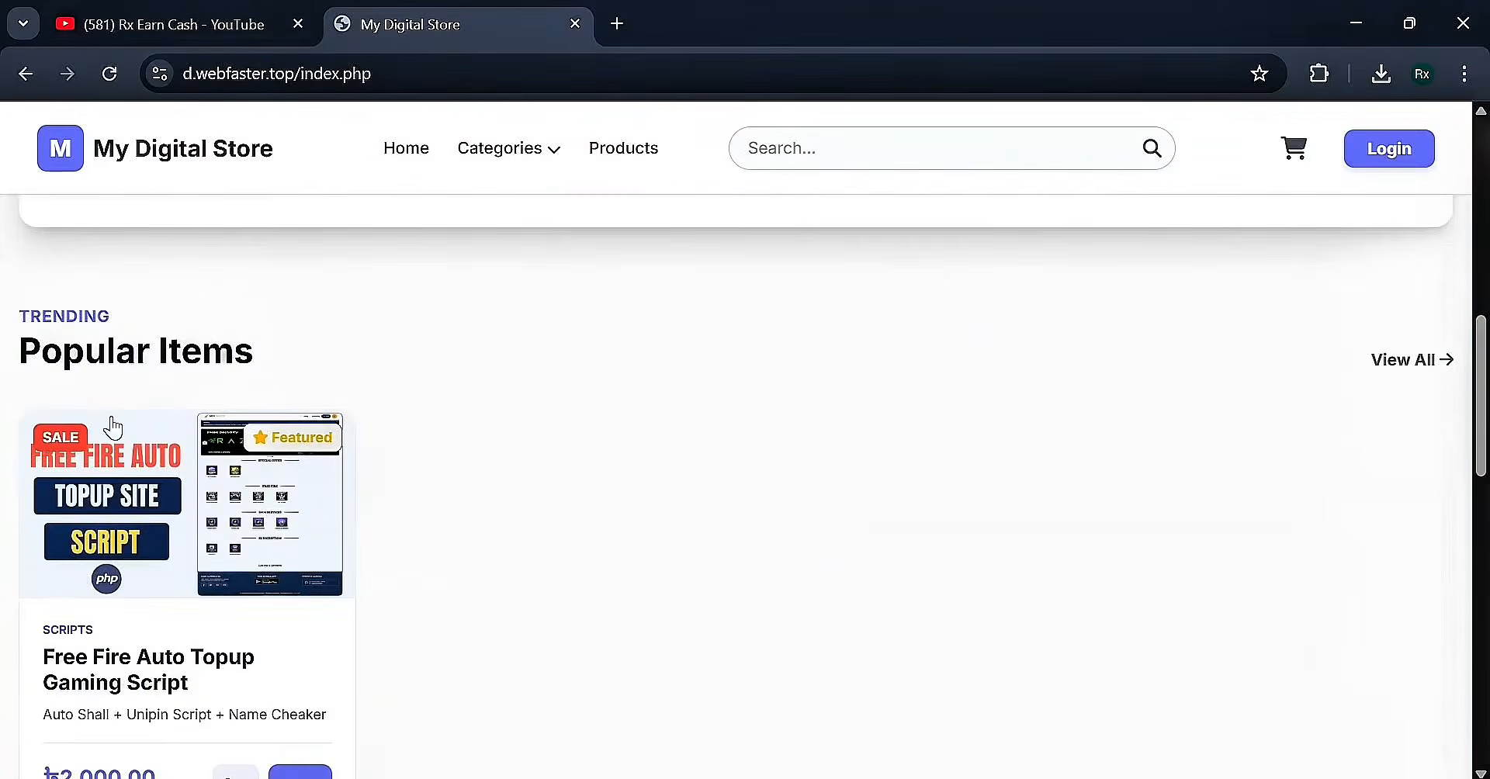
{"action": "left_click_drag", "start_coordinate": [18, 313], "coordinate": [140, 307]}
{"action": "left_click", "coordinate": [144, 305]}
{"action": "scroll", "coordinate": [444, 349], "scroll_direction": "down", "scroll_amount": 3}
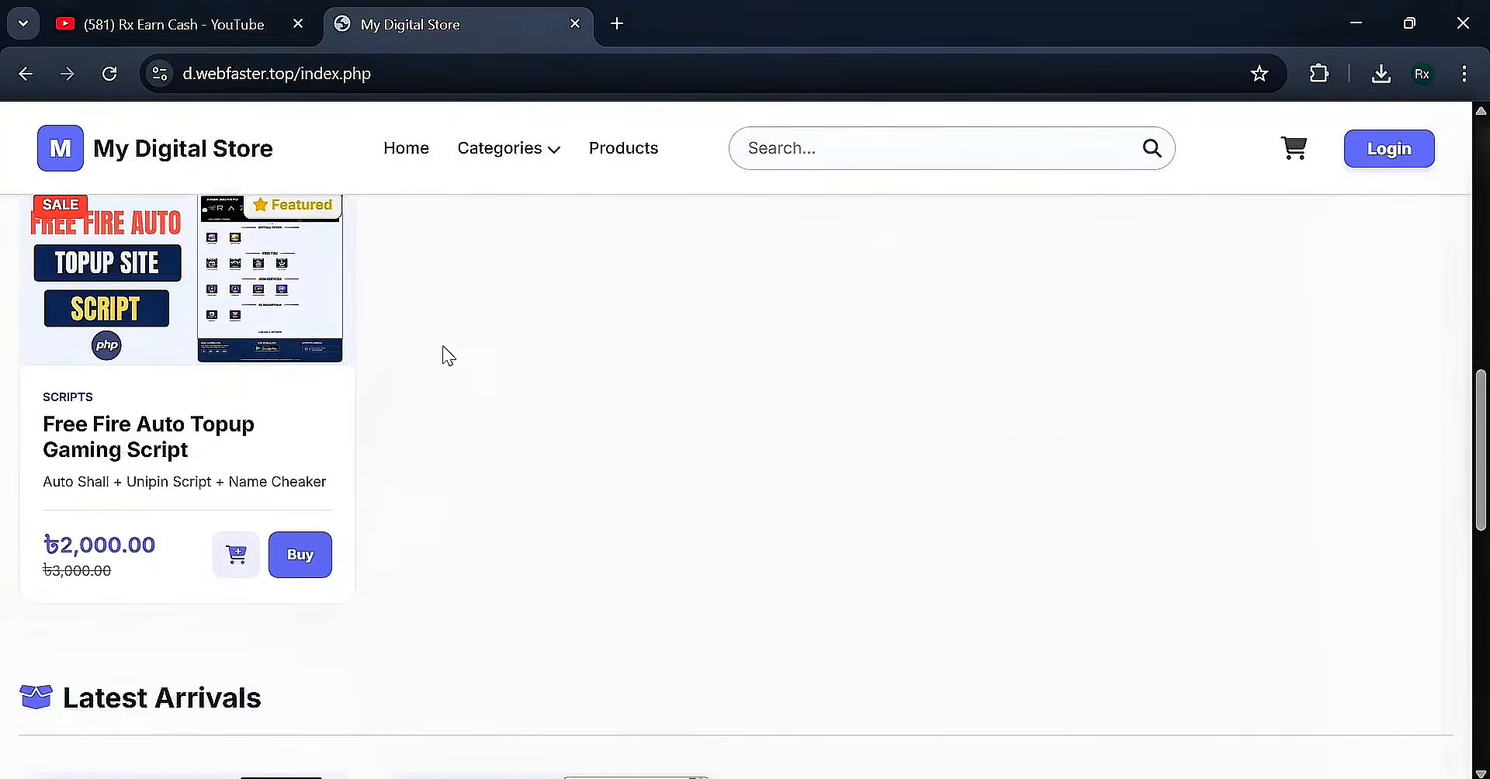
{"action": "scroll", "coordinate": [423, 361], "scroll_direction": "up", "scroll_amount": 1}
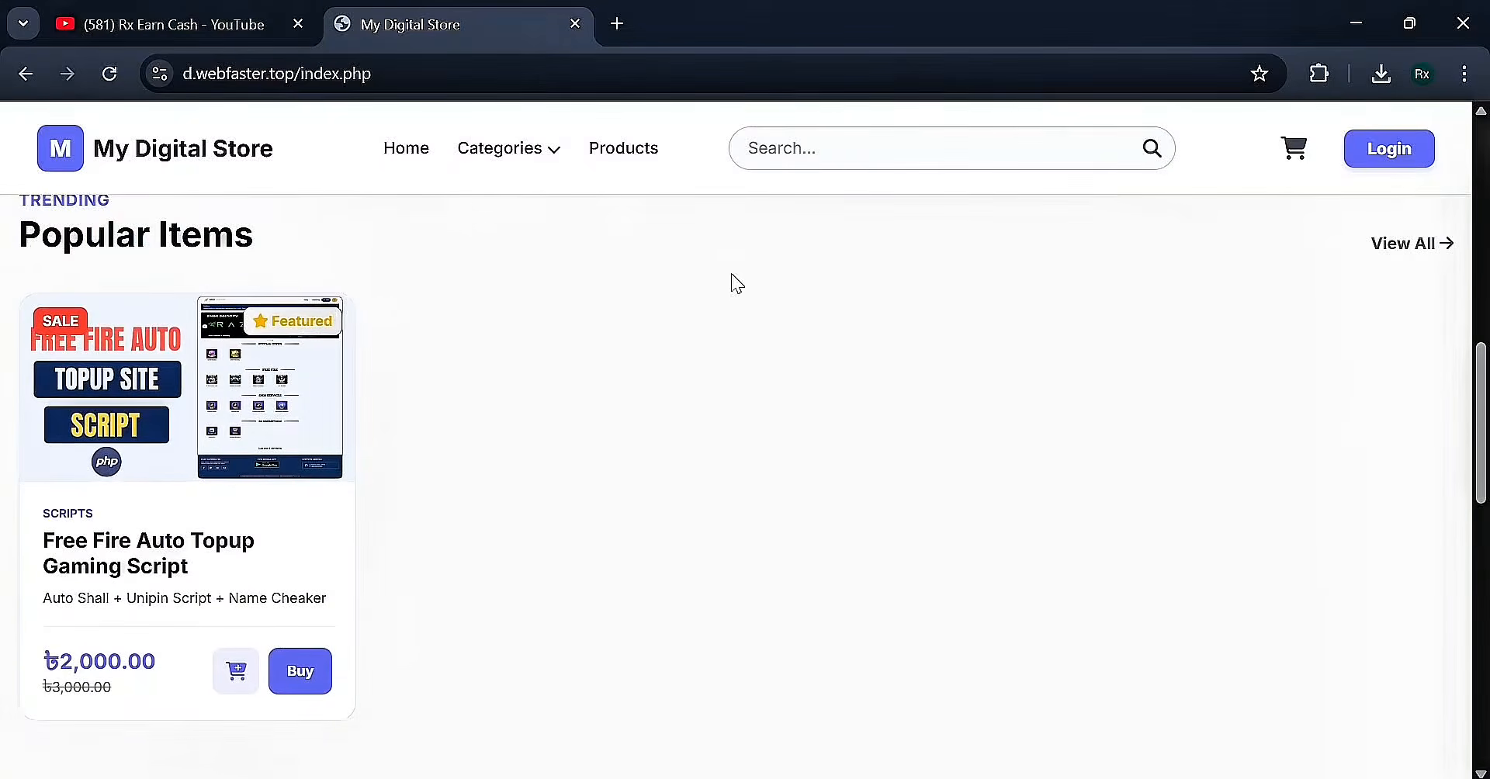
{"action": "scroll", "coordinate": [734, 505], "scroll_direction": "down", "scroll_amount": 7}
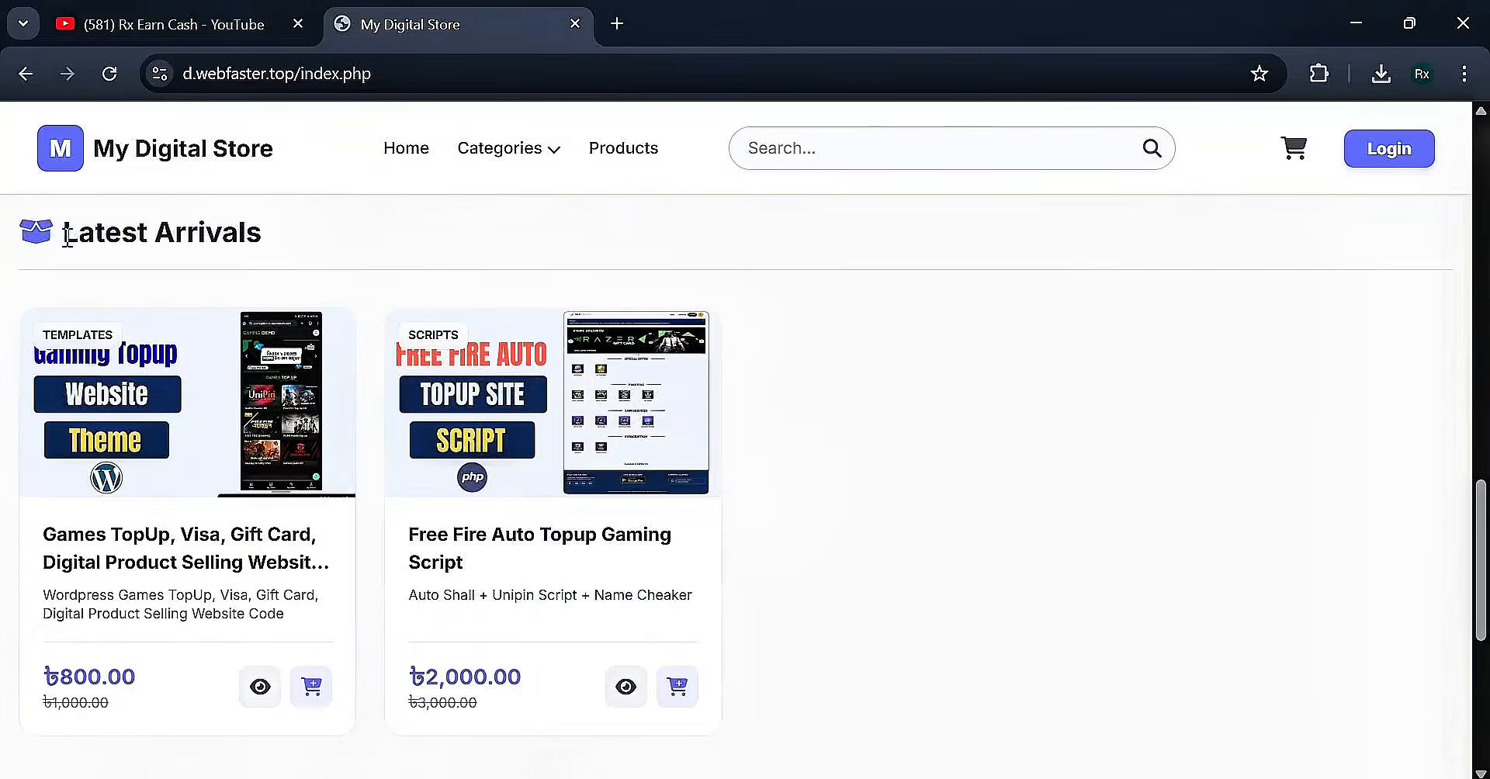
{"action": "scroll", "coordinate": [1062, 489], "scroll_direction": "down", "scroll_amount": 3}
{"action": "scroll", "coordinate": [254, 276], "scroll_direction": "up", "scroll_amount": 1}
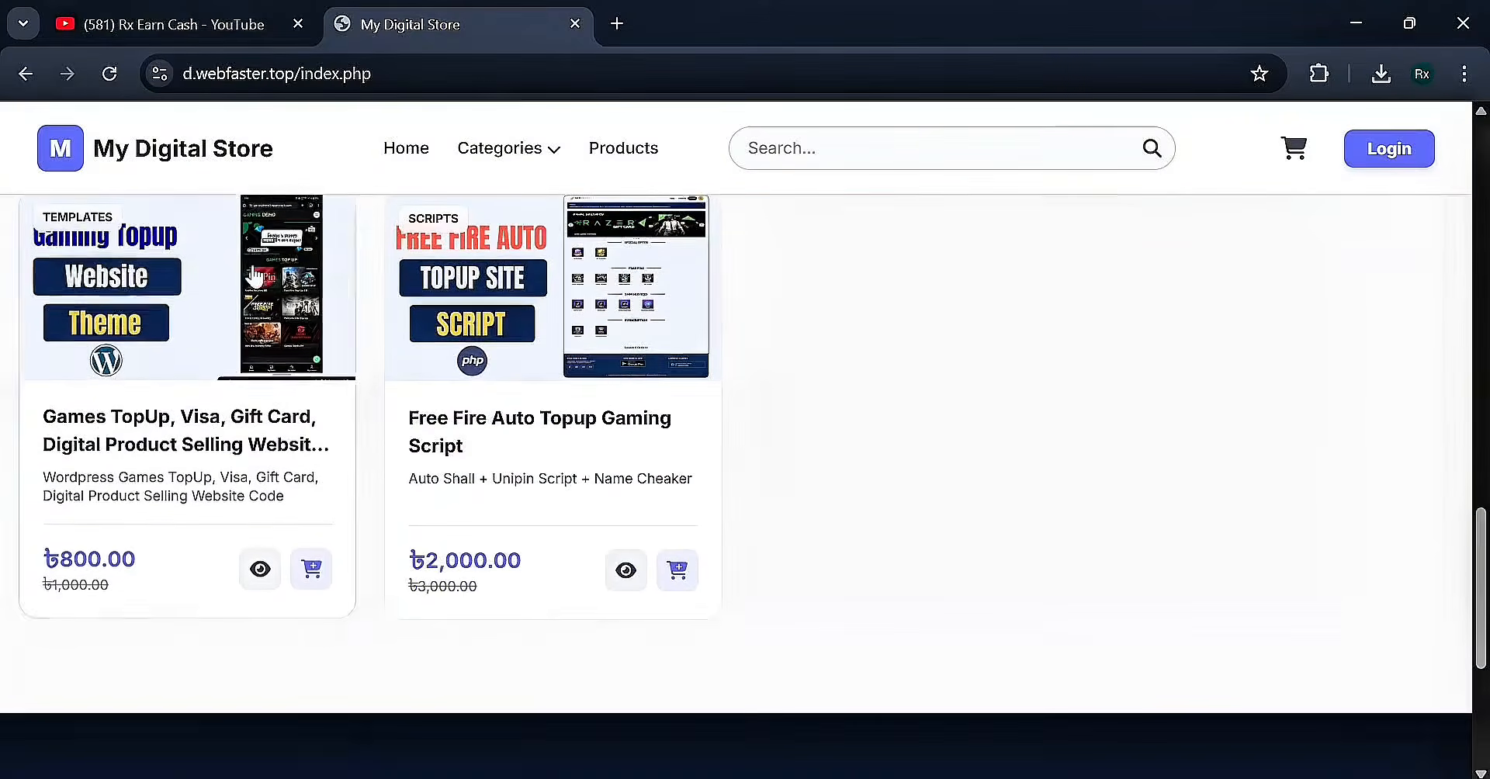
{"action": "scroll", "coordinate": [254, 276], "scroll_direction": "up", "scroll_amount": 3}
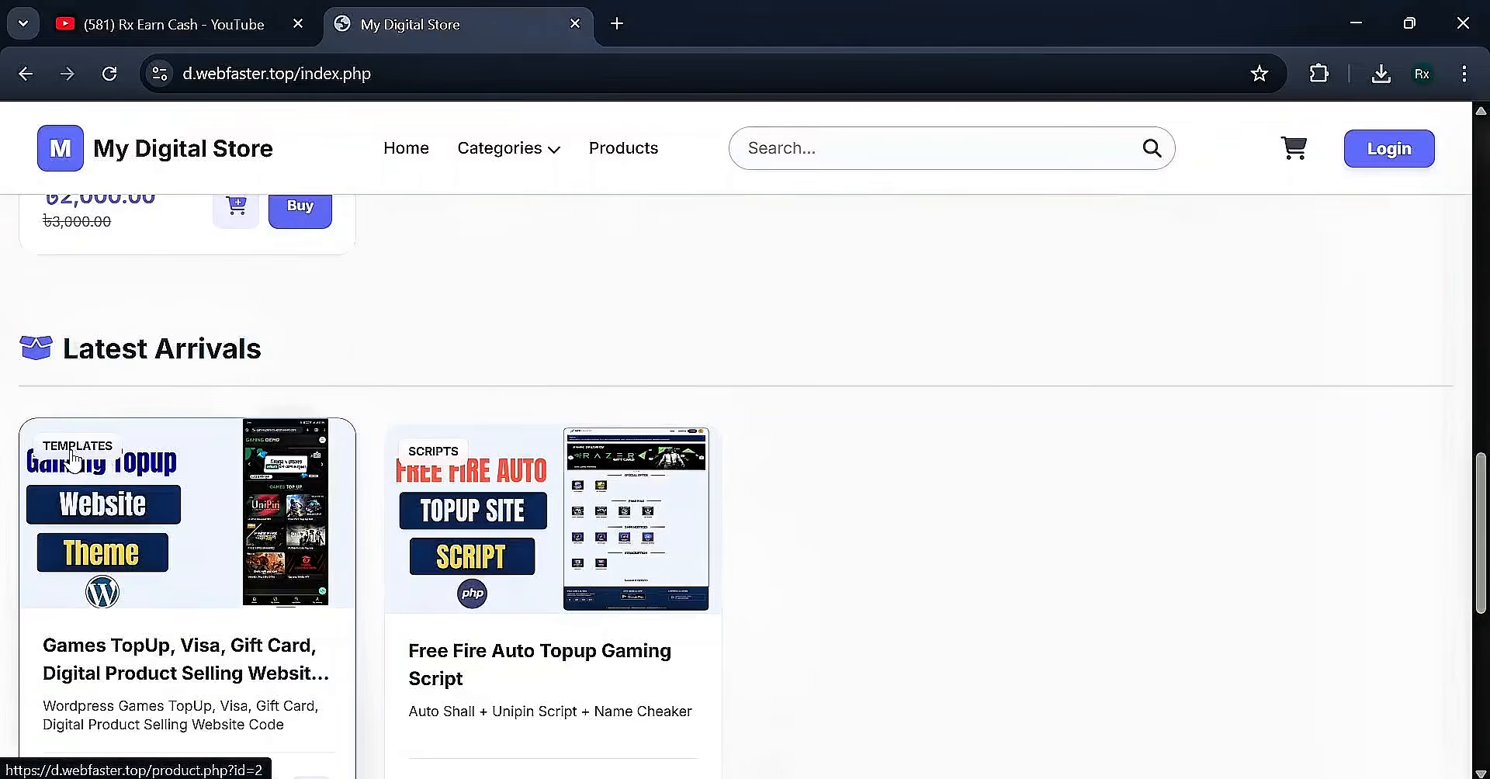
{"action": "scroll", "coordinate": [426, 458], "scroll_direction": "down", "scroll_amount": 2}
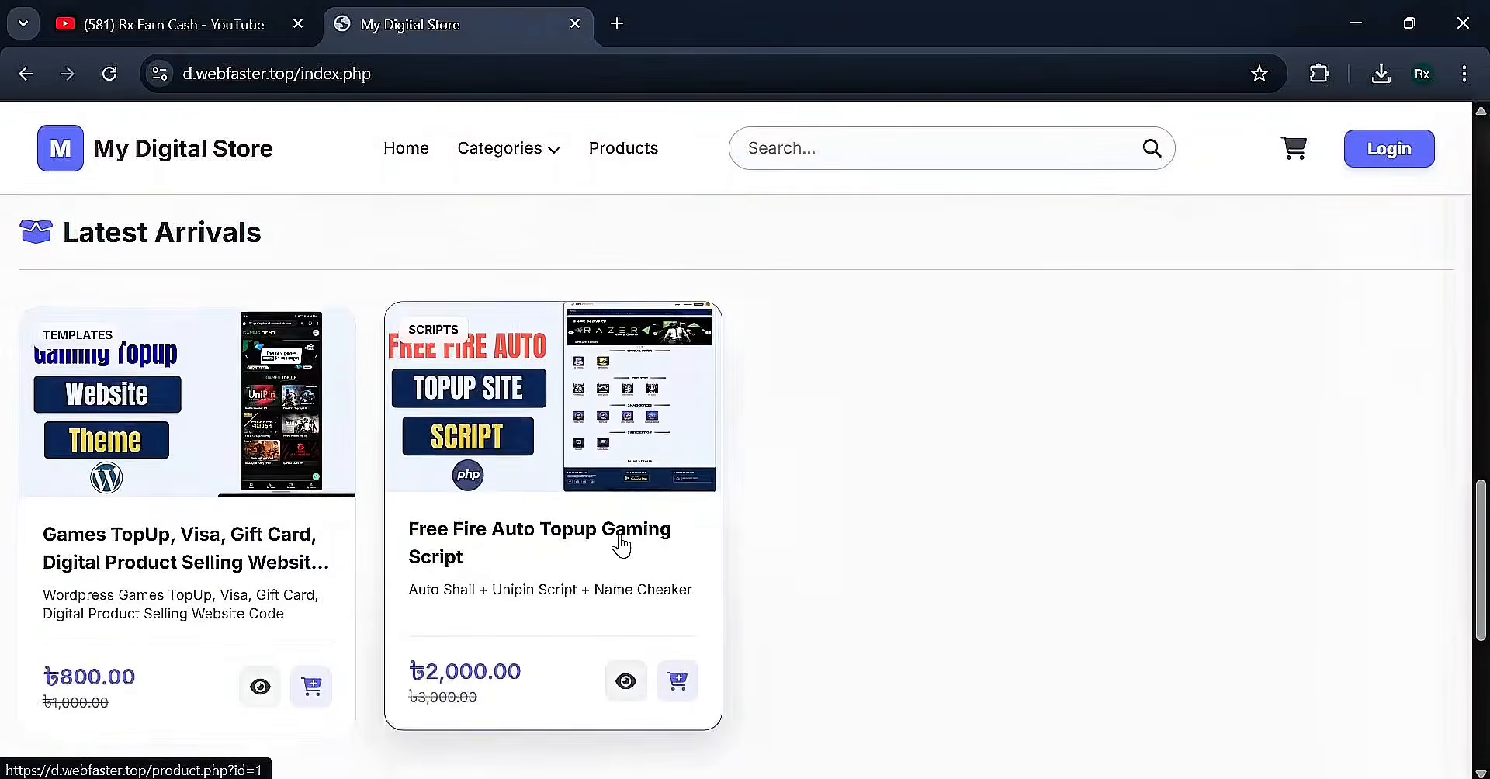
{"action": "scroll", "coordinate": [386, 459], "scroll_direction": "down", "scroll_amount": 2}
{"action": "scroll", "coordinate": [385, 459], "scroll_direction": "up", "scroll_amount": 2}
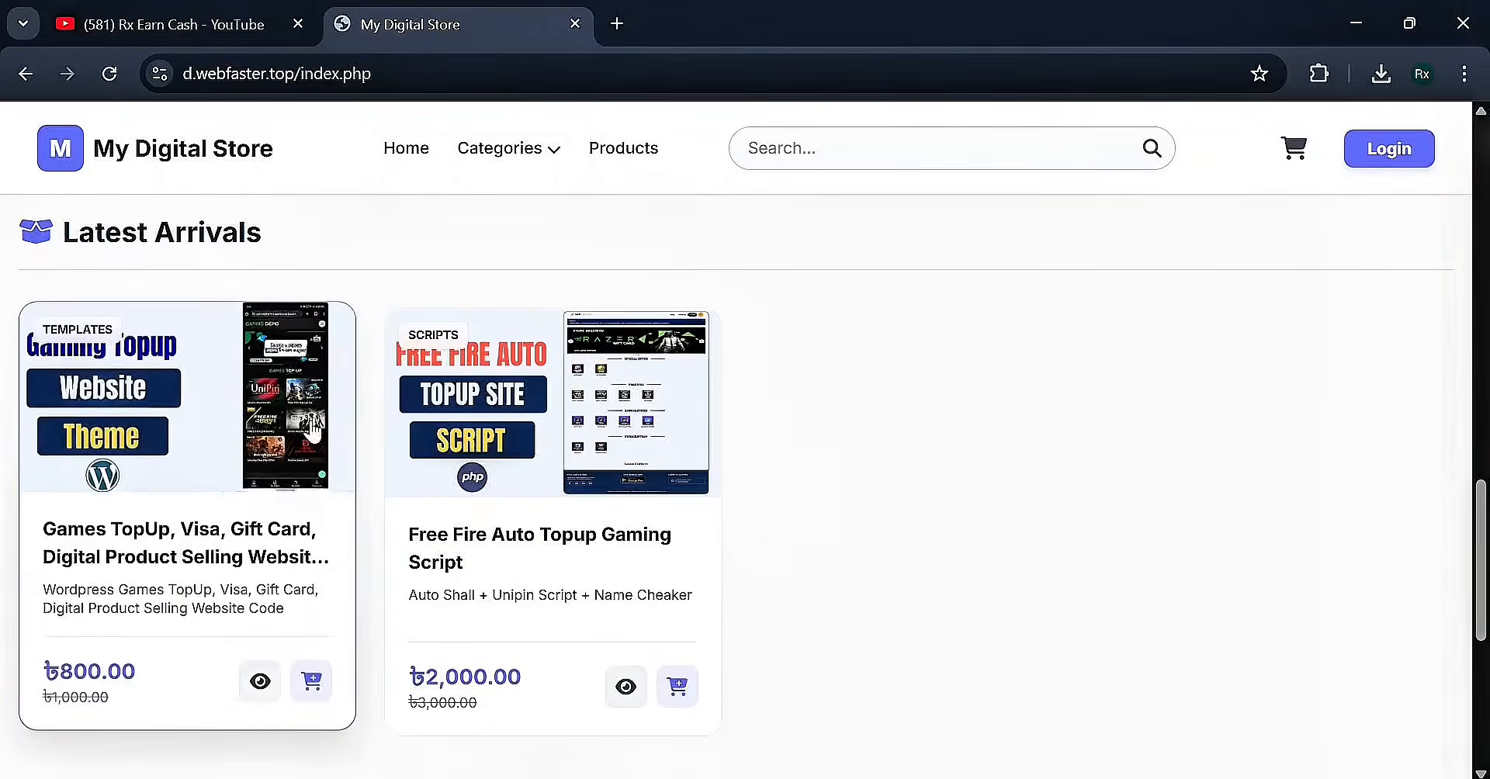
Open the Games TopUp product page and highlight its title, Overview and Key Features
{"action": "left_click", "coordinate": [272, 496]}
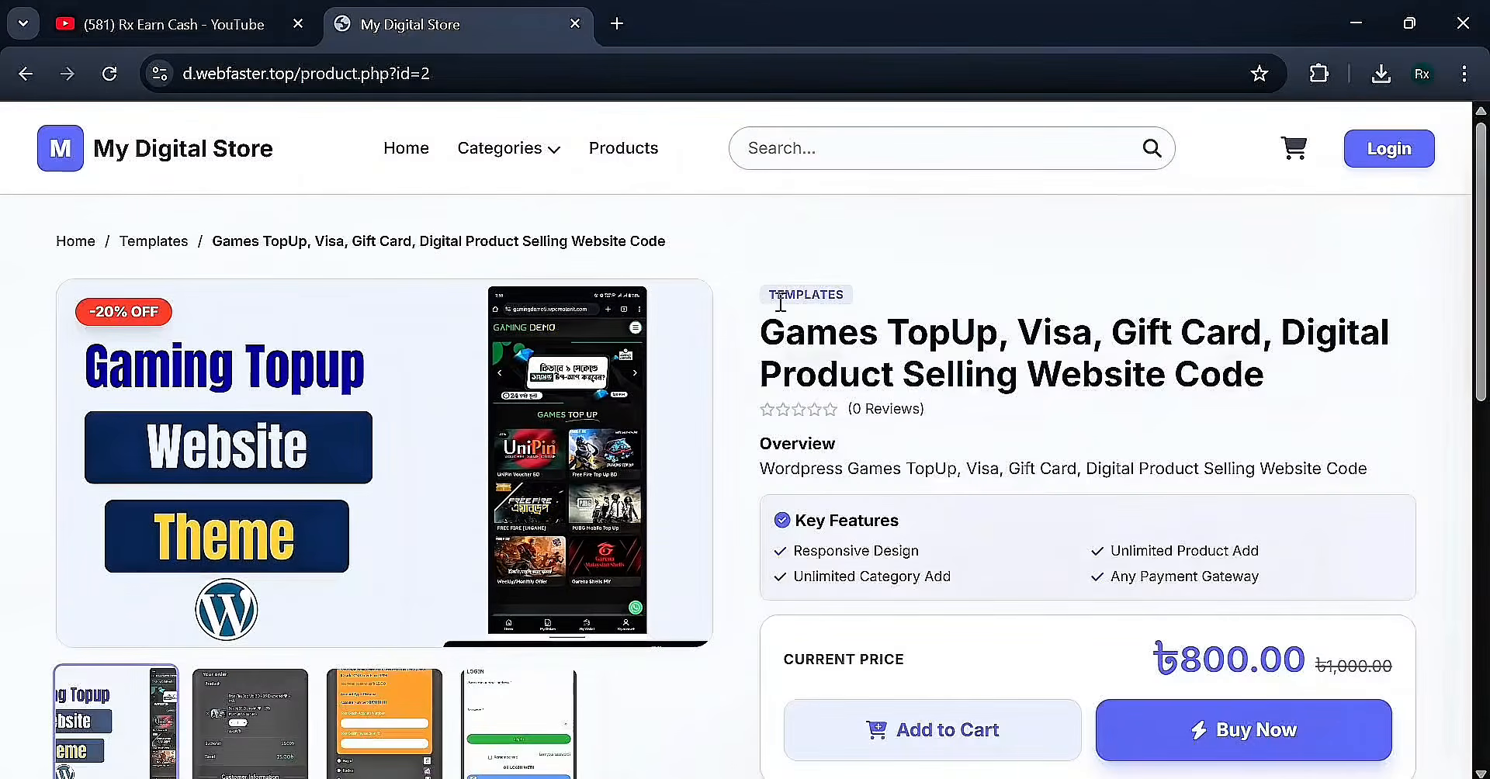
{"action": "left_click_drag", "start_coordinate": [761, 330], "coordinate": [1295, 385]}
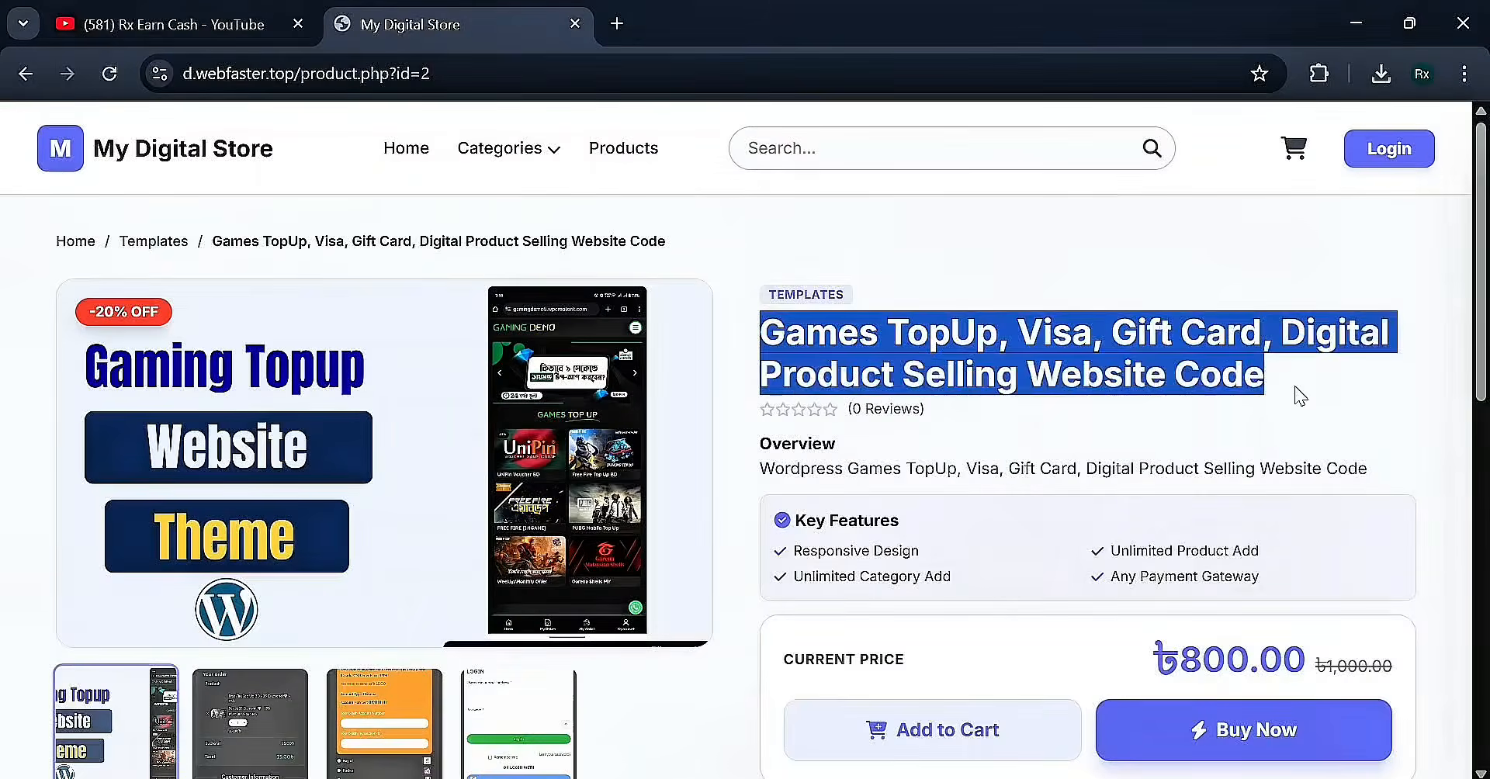
{"action": "left_click", "coordinate": [1296, 392]}
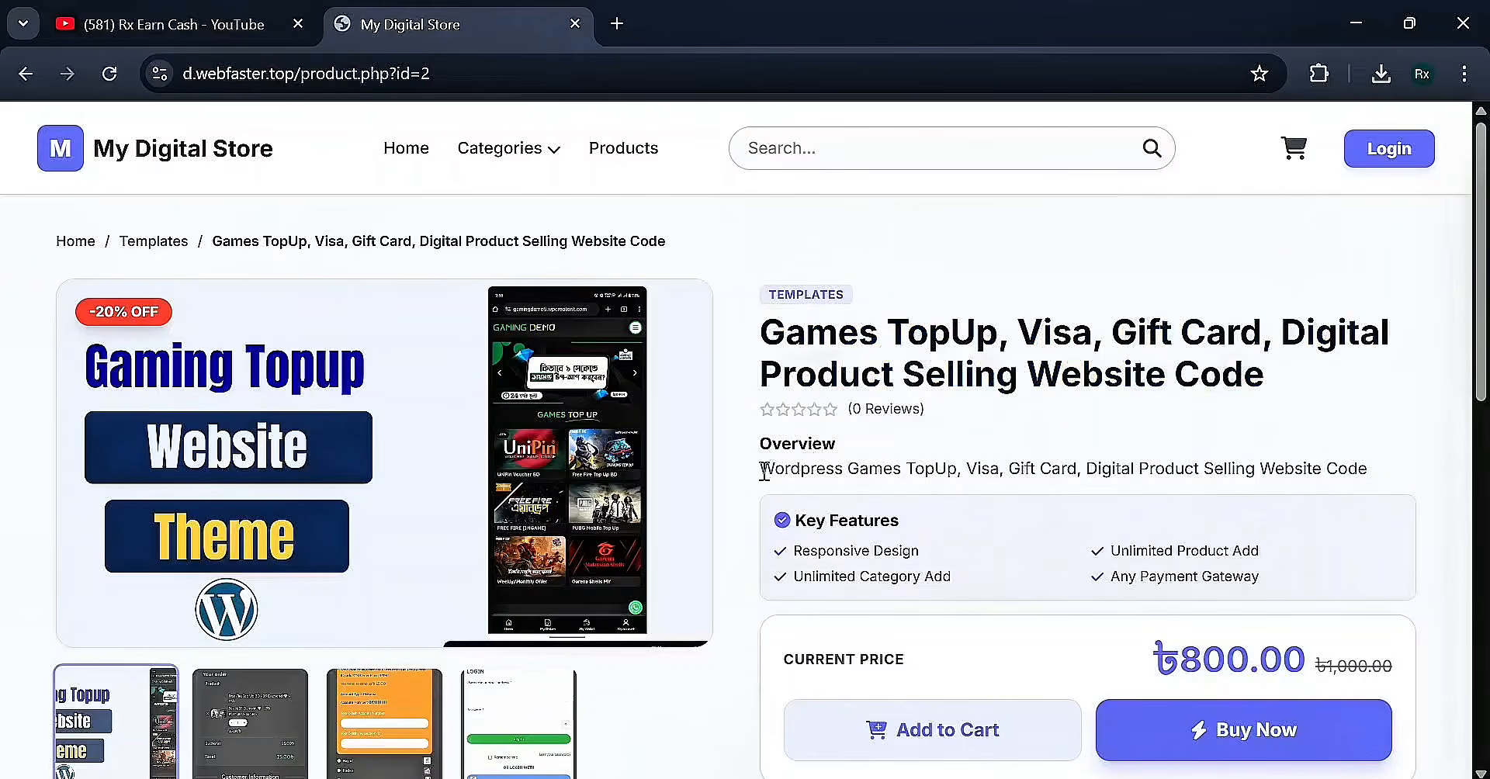
{"action": "left_click_drag", "start_coordinate": [765, 470], "coordinate": [1355, 469]}
{"action": "left_click", "coordinate": [1390, 475]}
{"action": "scroll", "coordinate": [798, 432], "scroll_direction": "down", "scroll_amount": 2}
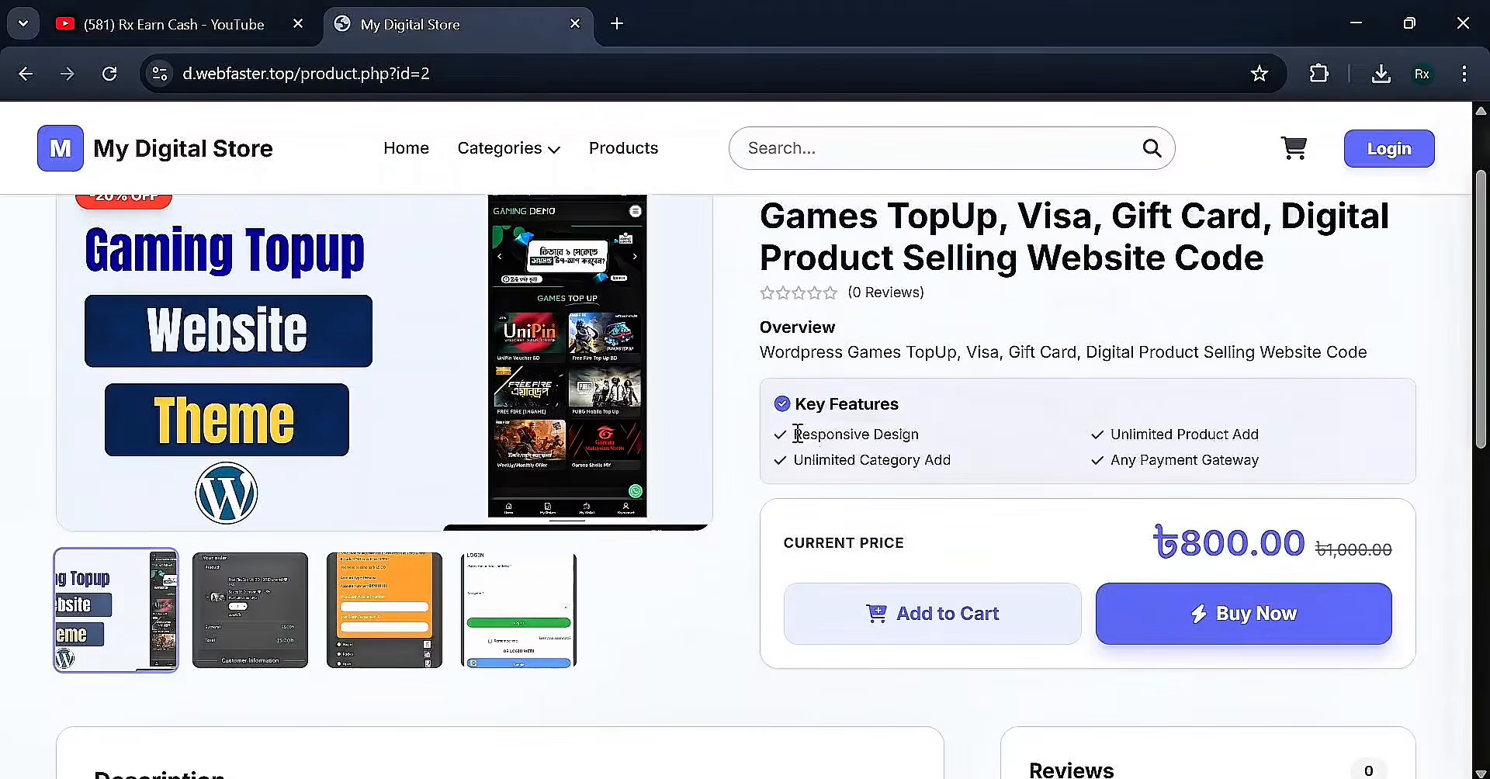
{"action": "left_click_drag", "start_coordinate": [796, 432], "coordinate": [1294, 475]}
{"action": "left_click", "coordinate": [1296, 475]}
{"action": "scroll", "coordinate": [875, 482], "scroll_direction": "down", "scroll_amount": 2}
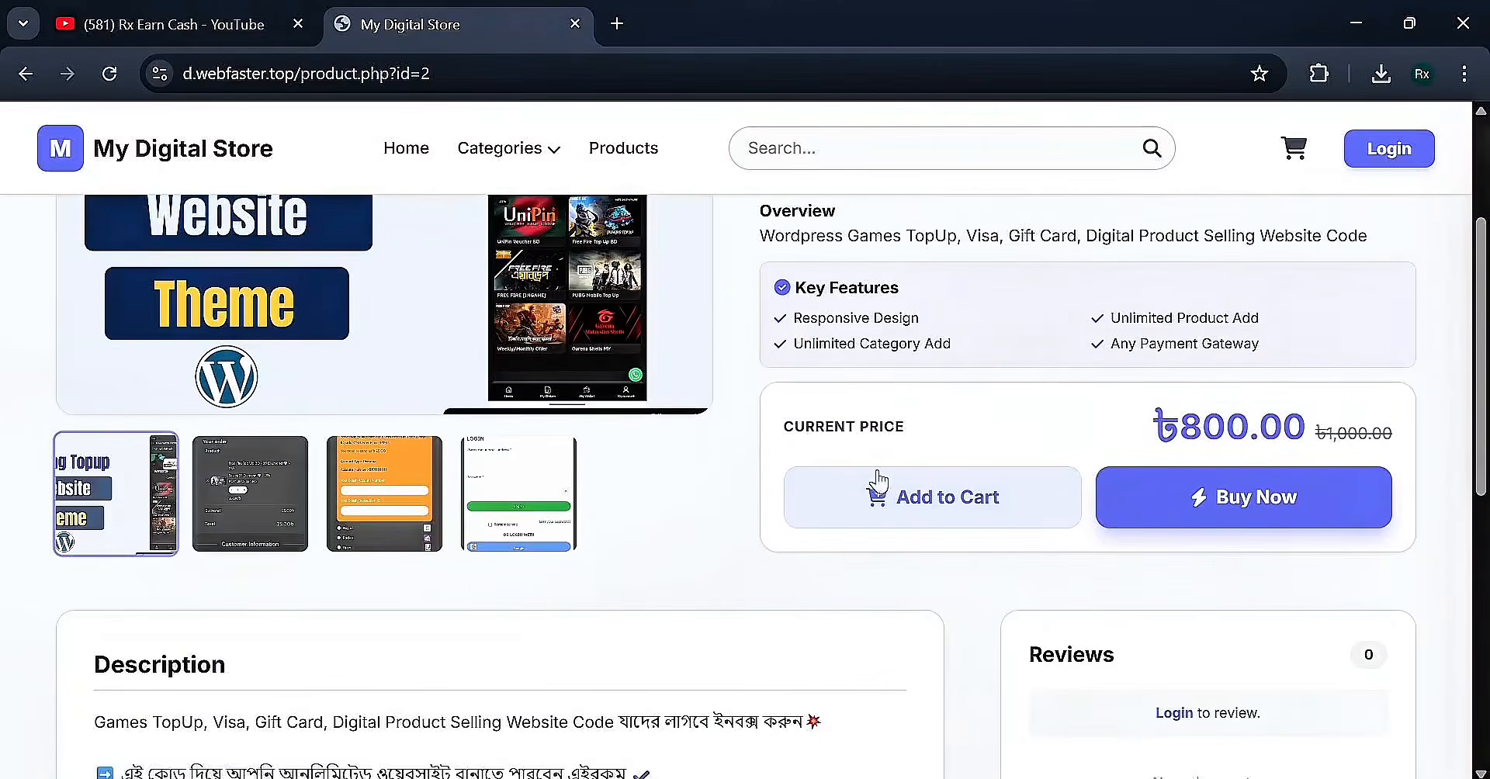
Highlight the ৳800.00 price, Description and Reviews heading, then go to the sign-in page
{"action": "left_click_drag", "start_coordinate": [1116, 432], "coordinate": [1349, 433]}
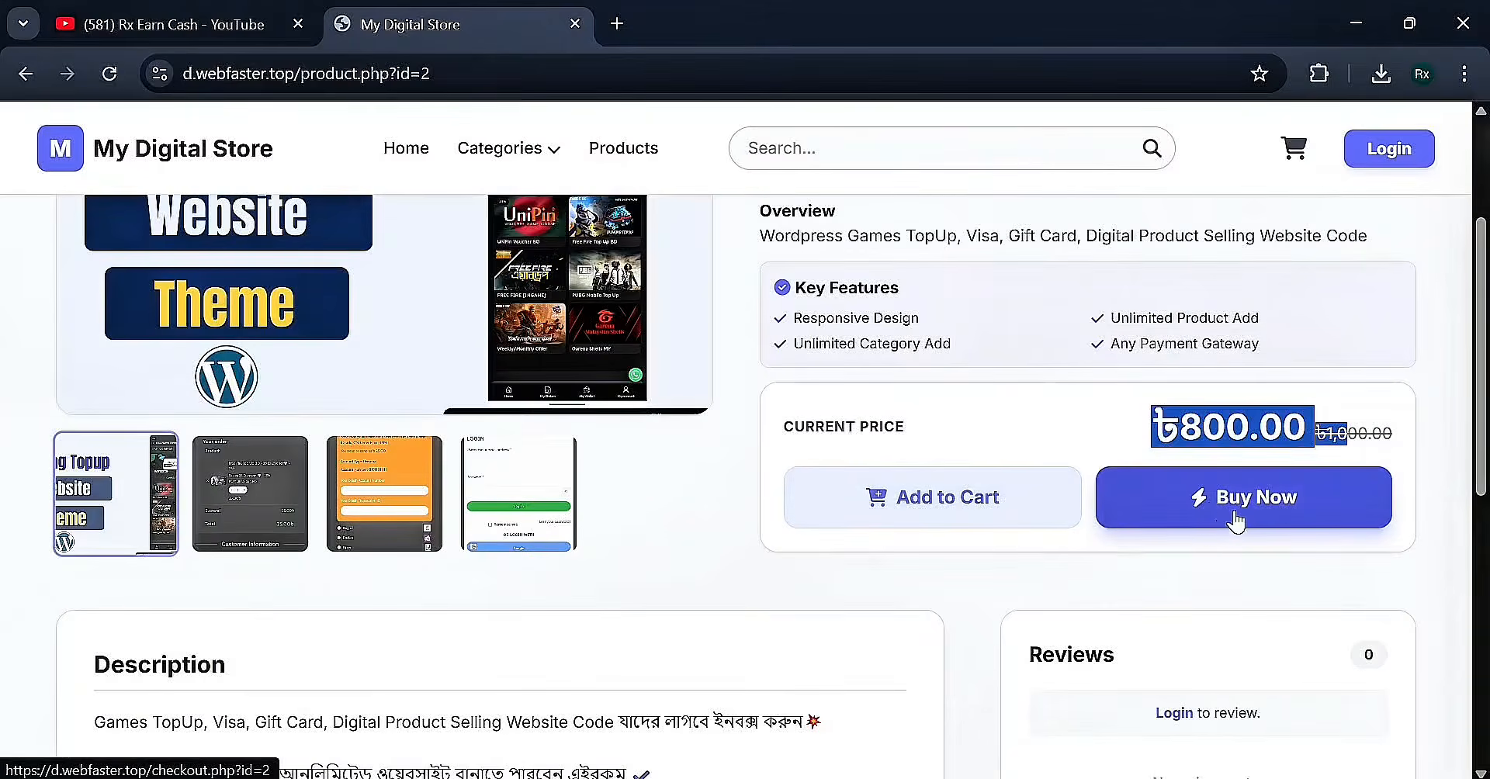
{"action": "left_click", "coordinate": [999, 426]}
{"action": "scroll", "coordinate": [336, 508], "scroll_direction": "down", "scroll_amount": 4}
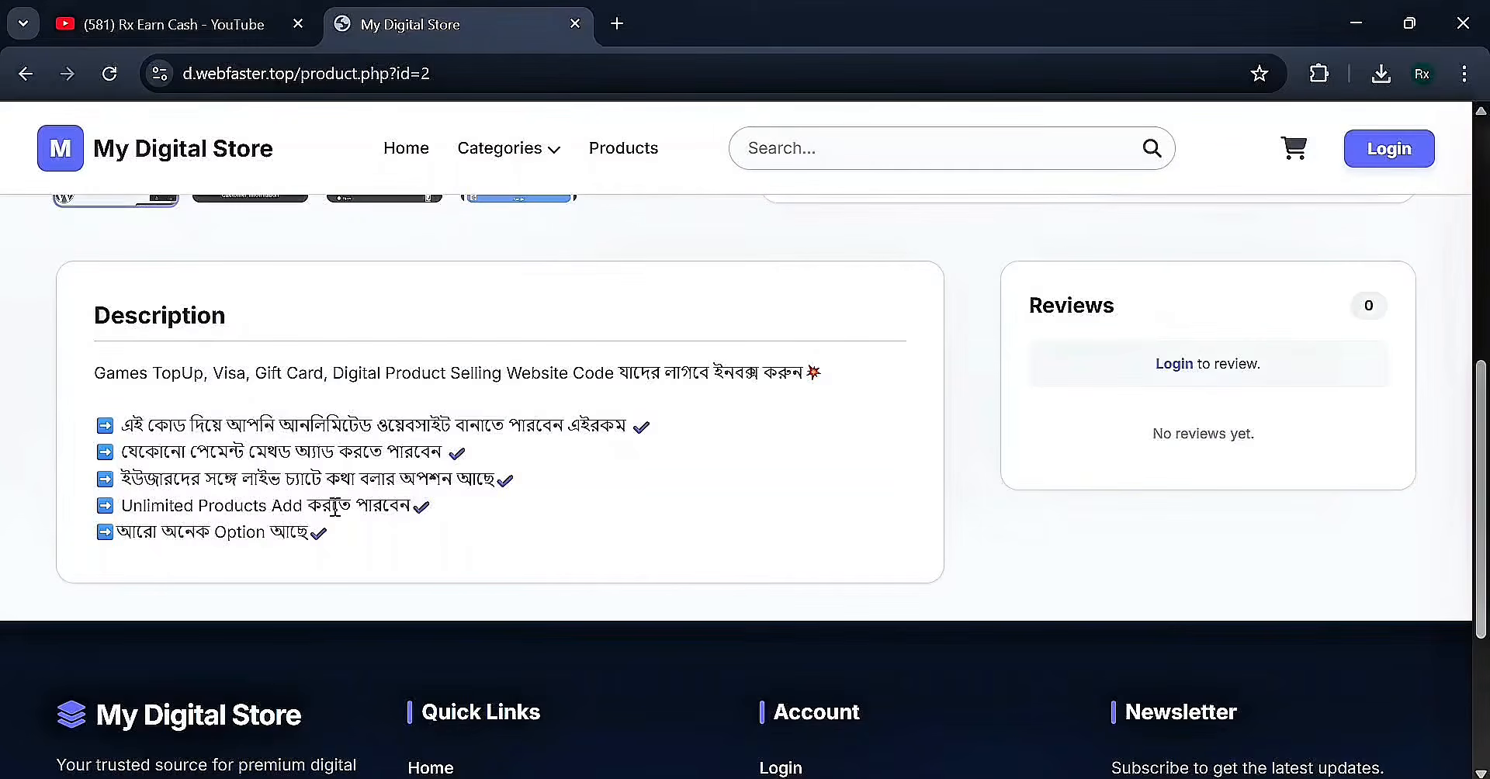
{"action": "left_click_drag", "start_coordinate": [96, 326], "coordinate": [186, 374]}
{"action": "left_click", "coordinate": [493, 555]}
{"action": "left_click_drag", "start_coordinate": [1071, 308], "coordinate": [1190, 286]}
{"action": "left_click", "coordinate": [1164, 304]}
{"action": "left_click", "coordinate": [1383, 147]}
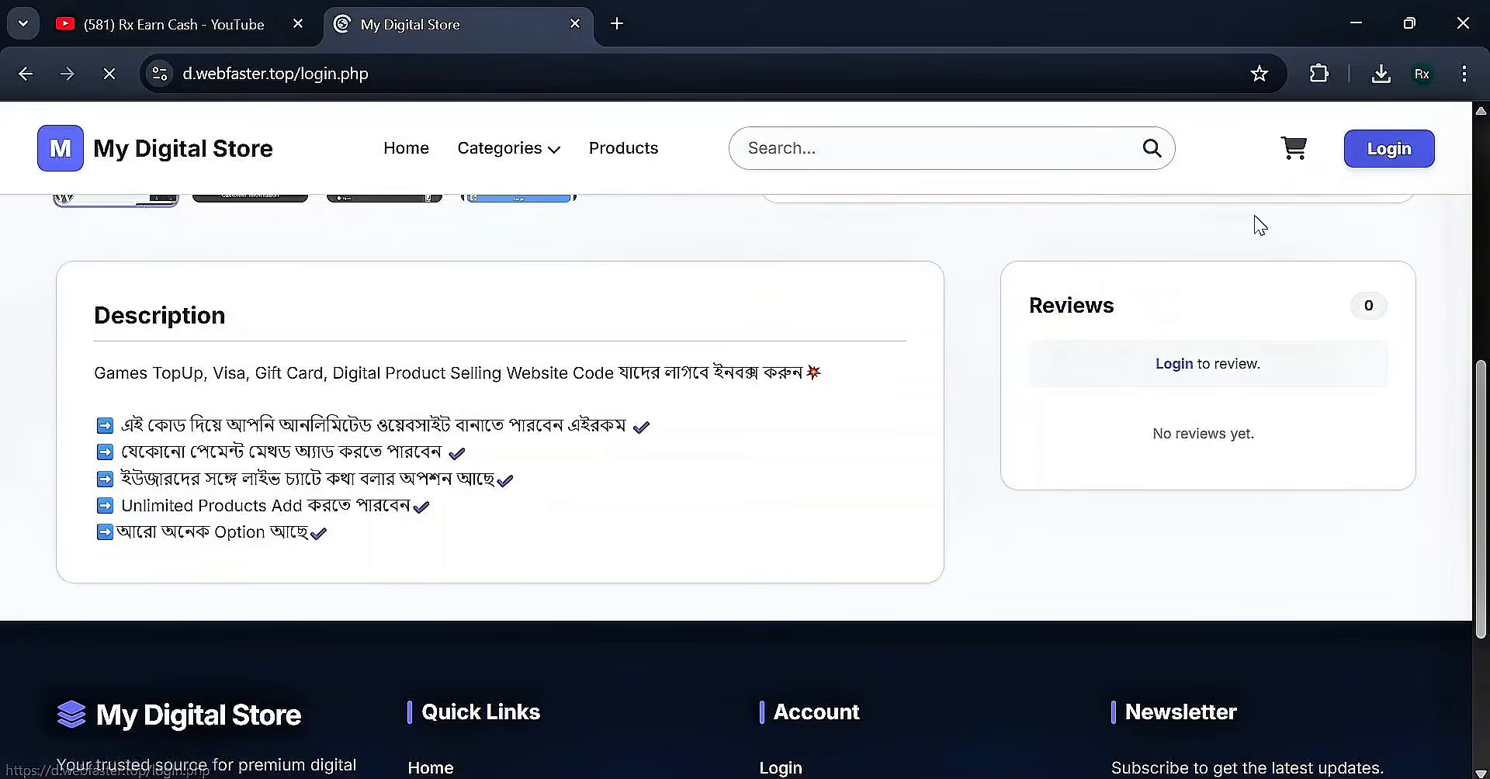
Sign in to the store using the saved account credentials
{"action": "left_click", "coordinate": [757, 444]}
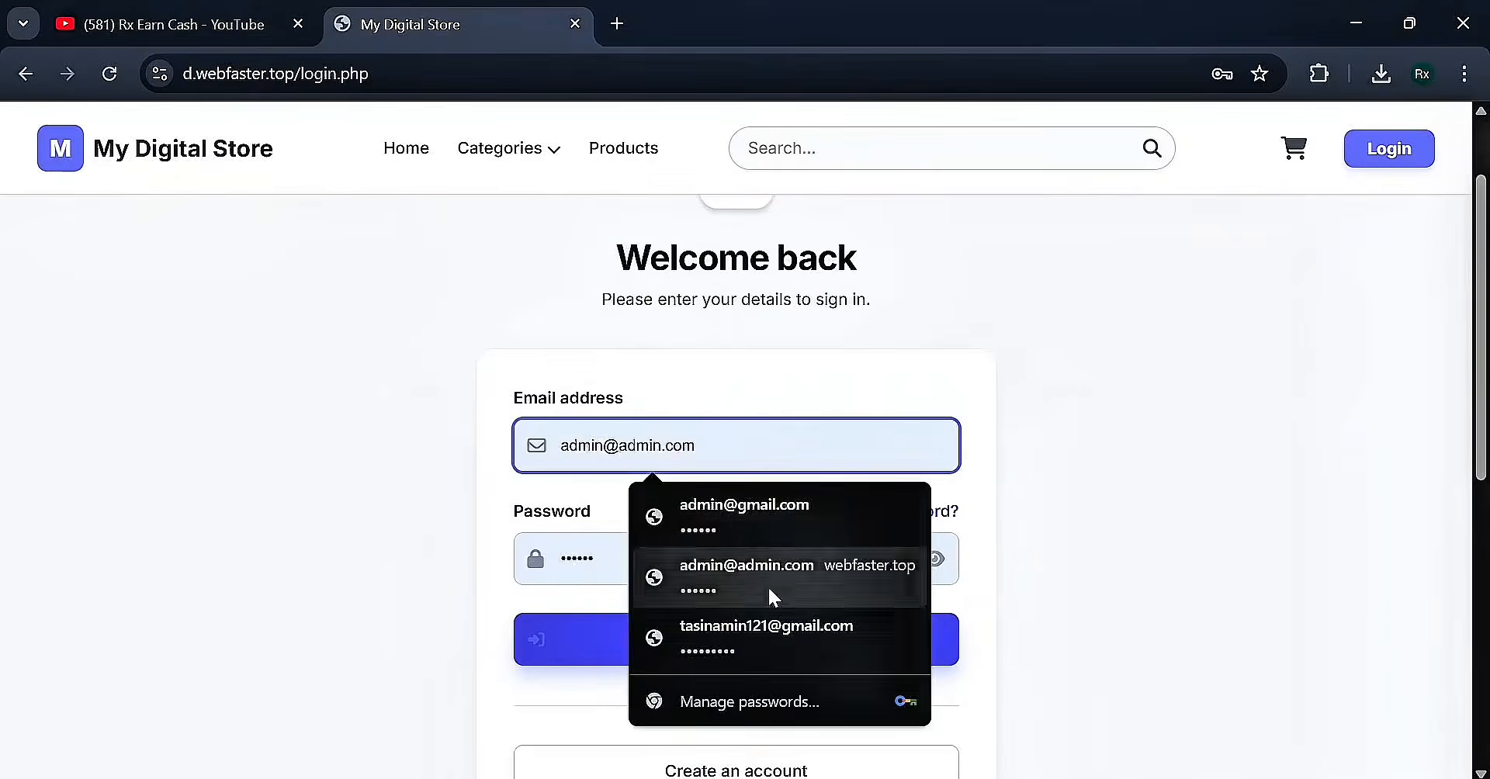
{"action": "left_click", "coordinate": [730, 631]}
{"action": "left_click", "coordinate": [771, 641]}
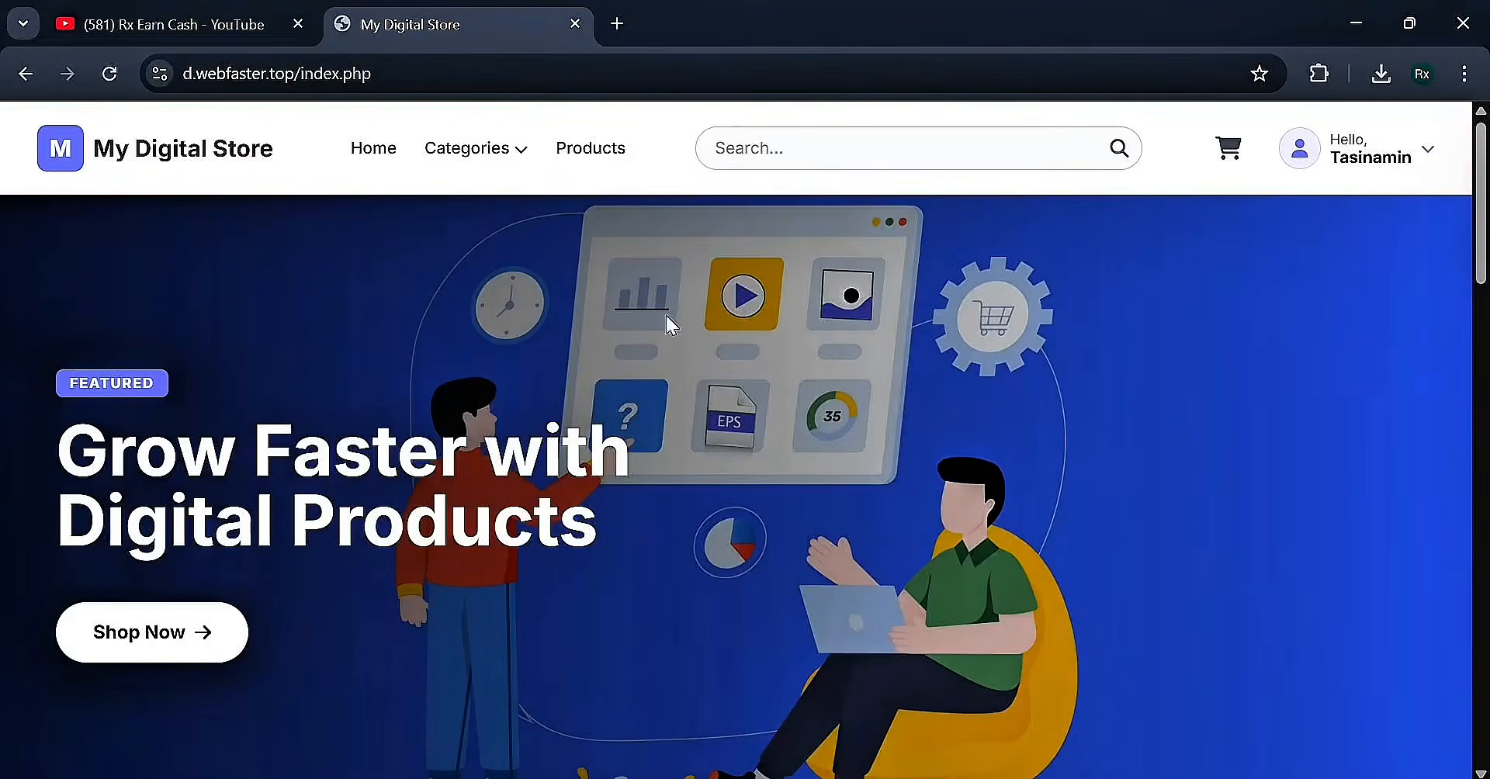
Scroll to Latest Arrivals and open the Games TopUp product
{"action": "scroll", "coordinate": [513, 377], "scroll_direction": "down", "scroll_amount": 15}
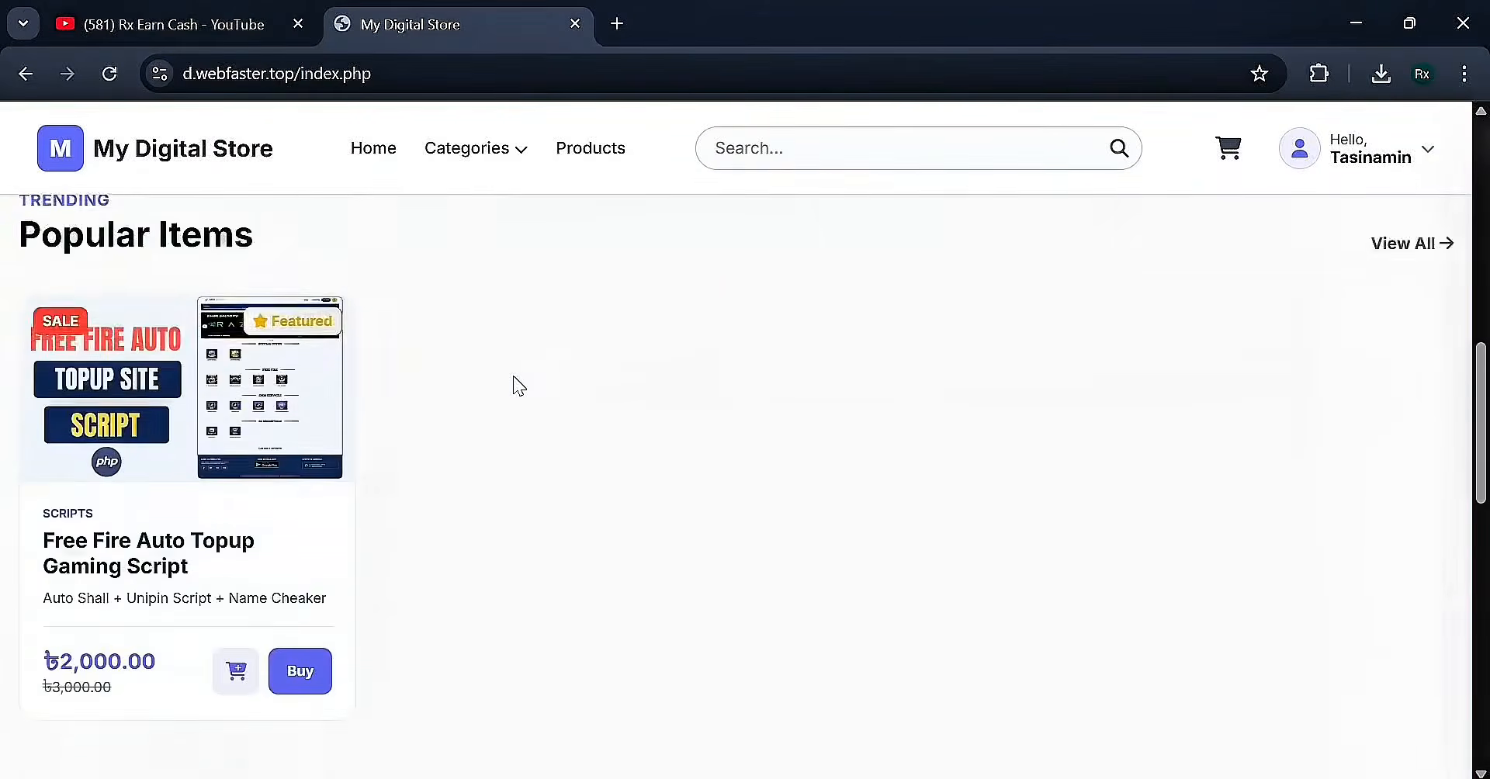
{"action": "scroll", "coordinate": [514, 378], "scroll_direction": "down", "scroll_amount": 5}
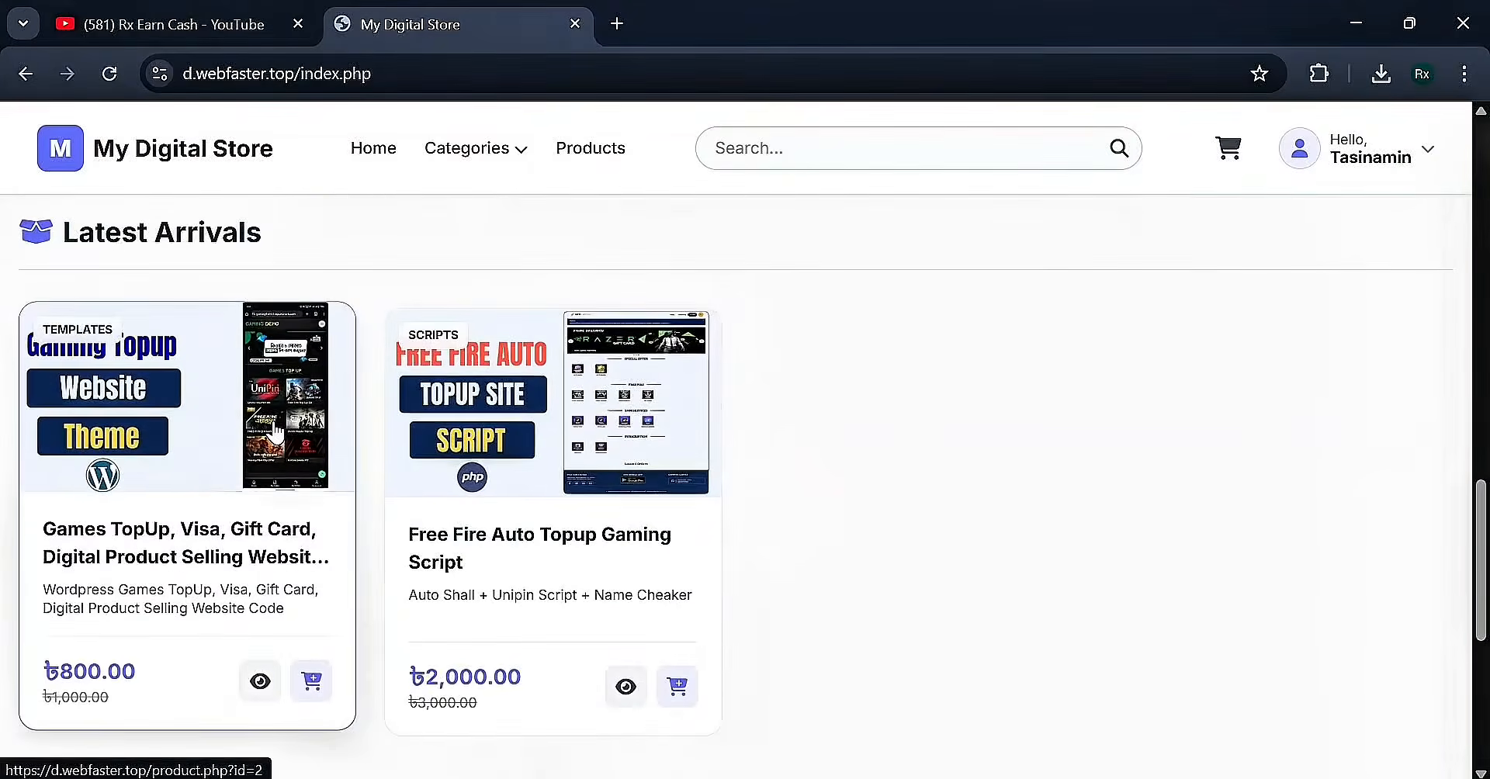
{"action": "left_click", "coordinate": [275, 423]}
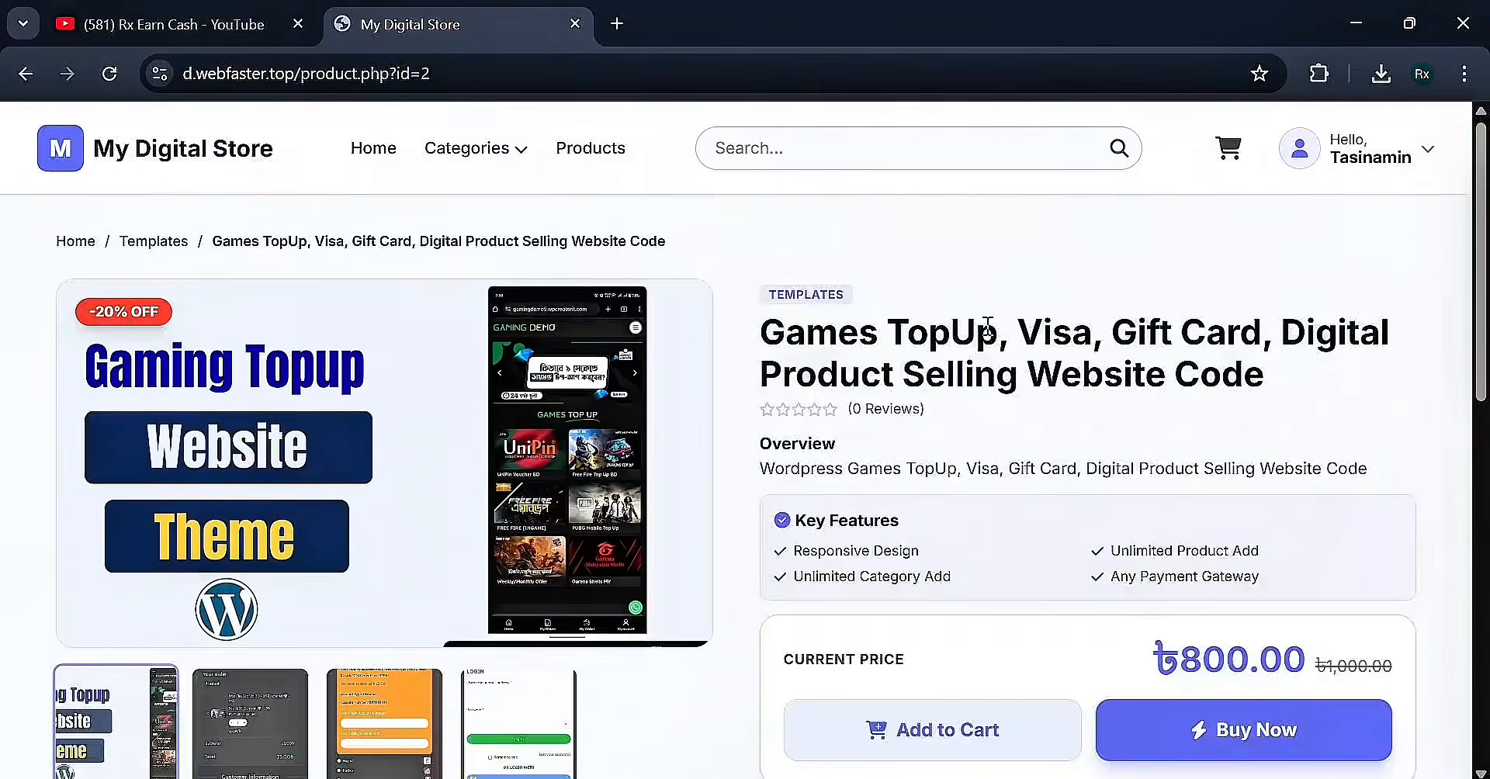
Review the Games TopUp product's Reviews section, then choose Buy Now
{"action": "scroll", "coordinate": [1199, 567], "scroll_direction": "down", "scroll_amount": 2}
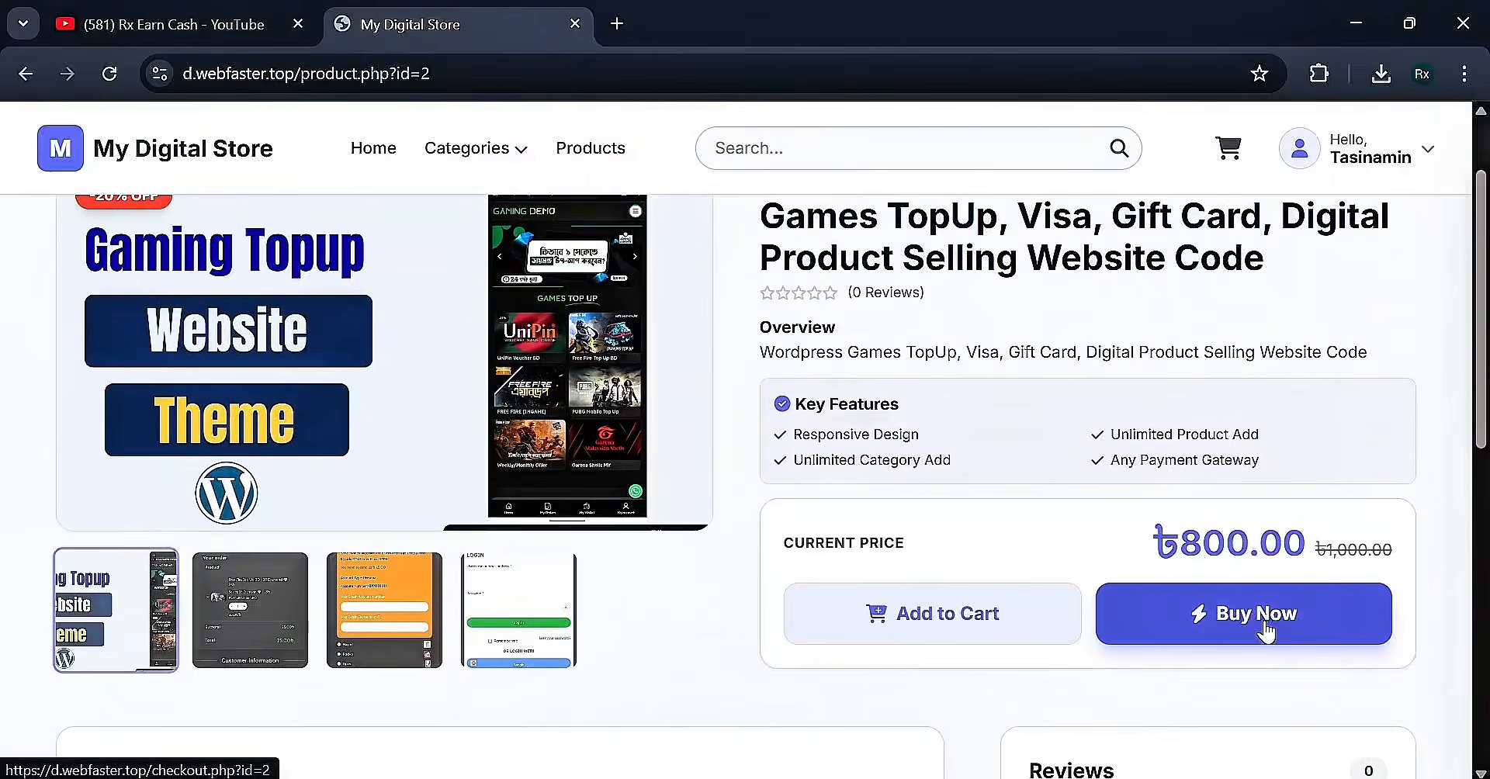
{"action": "scroll", "coordinate": [1242, 590], "scroll_direction": "down", "scroll_amount": 3}
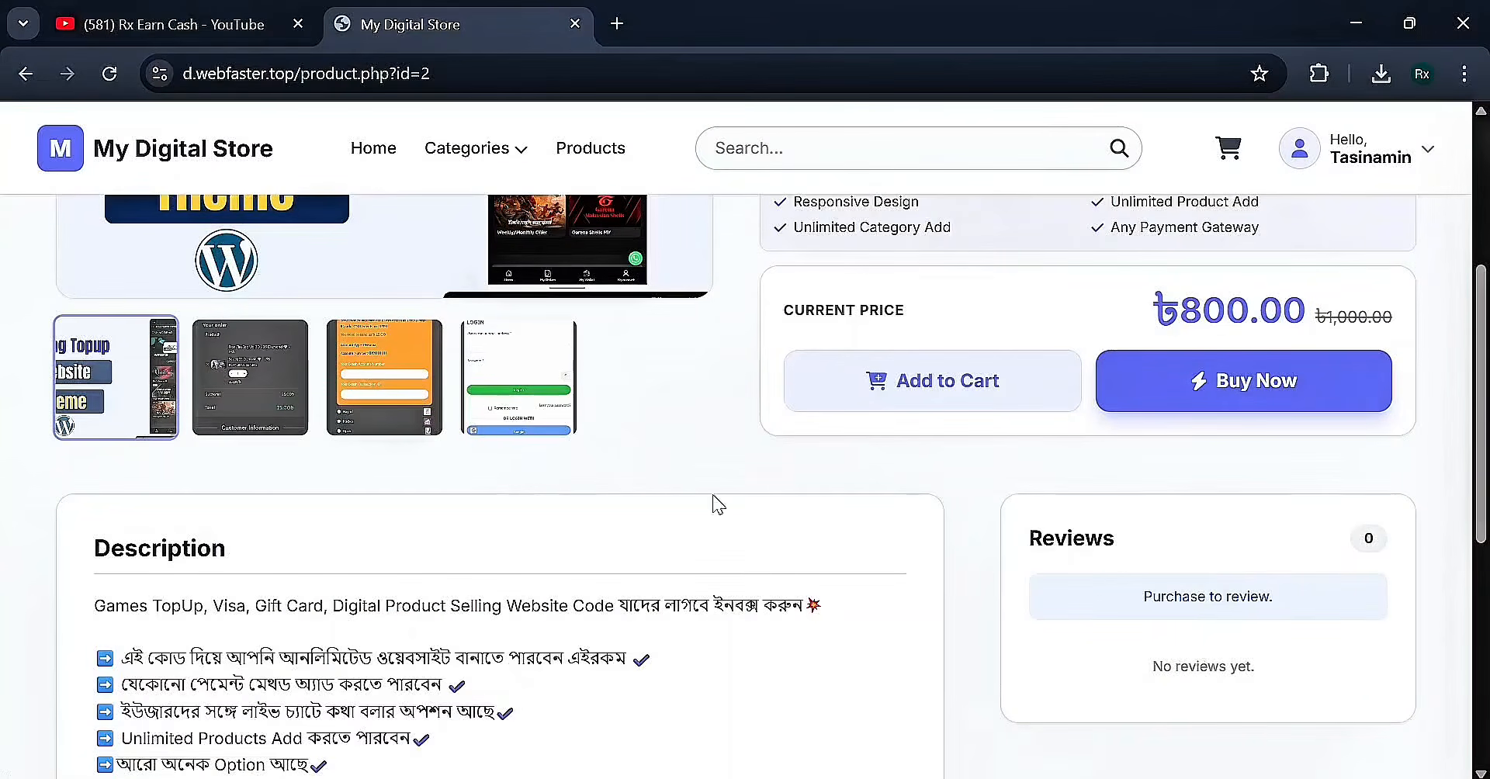
{"action": "left_click_drag", "start_coordinate": [1004, 549], "coordinate": [1172, 549]}
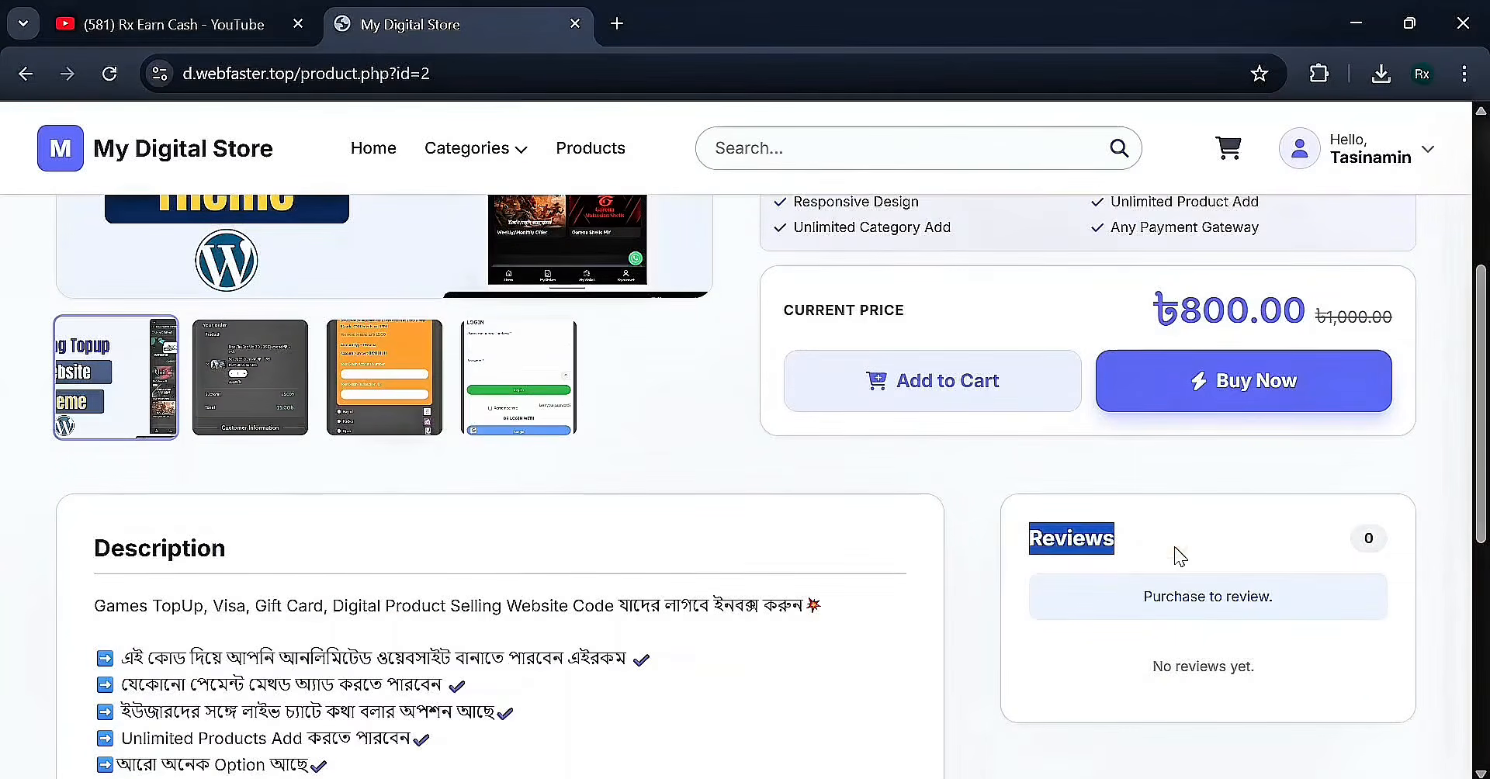
{"action": "left_click", "coordinate": [1171, 547]}
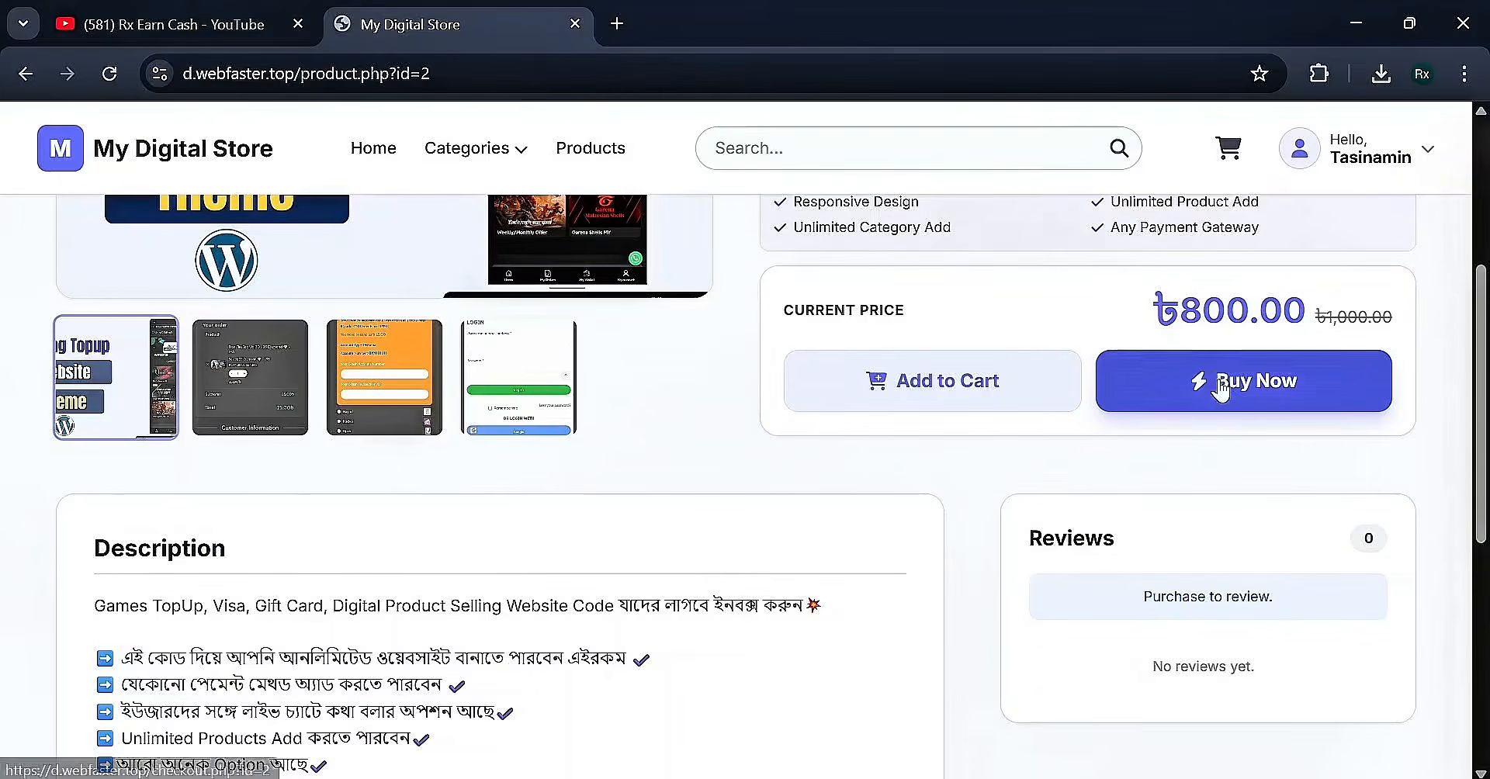
{"action": "left_click", "coordinate": [1154, 389]}
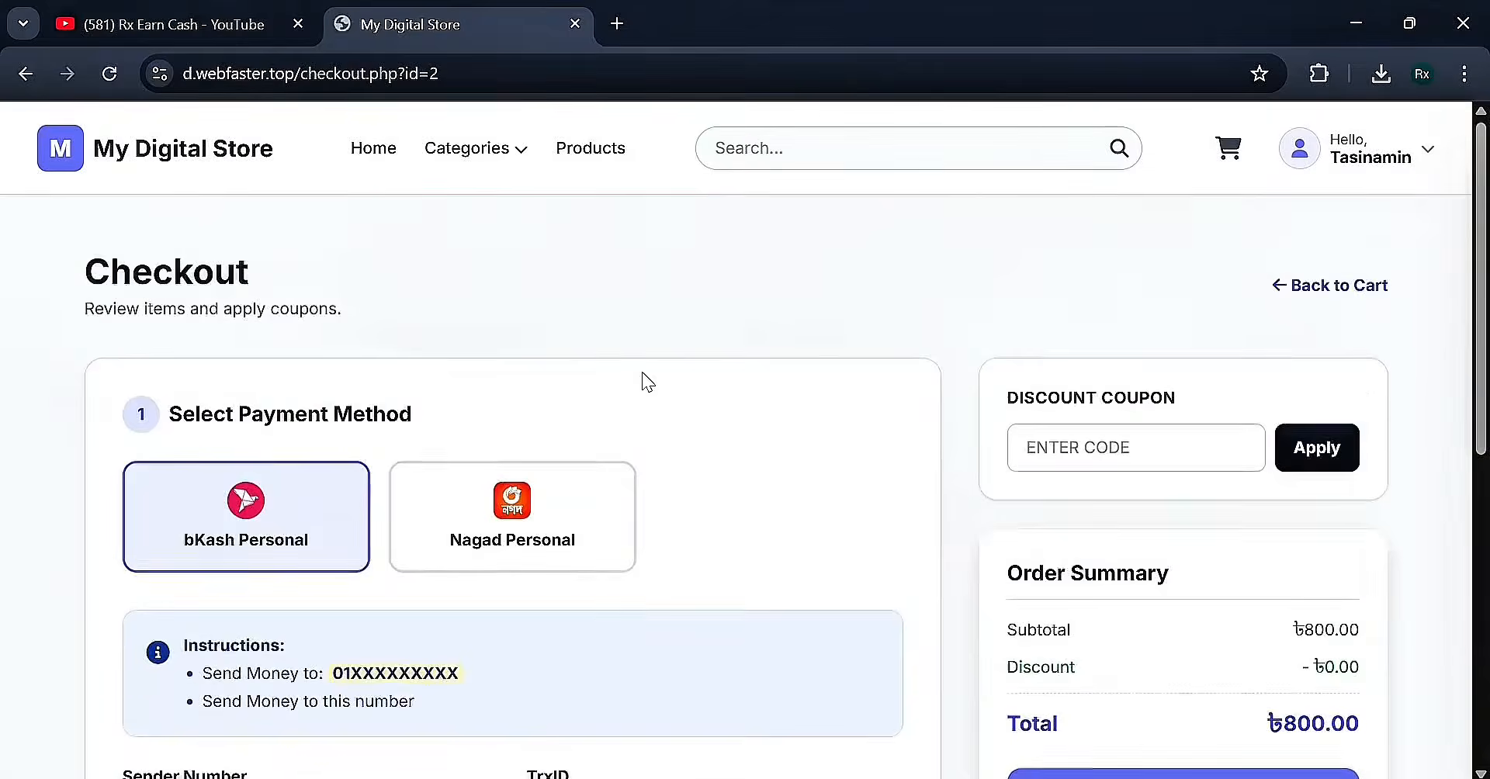
Select bKash Personal as the checkout payment method
{"action": "scroll", "coordinate": [649, 411], "scroll_direction": "down", "scroll_amount": 2}
{"action": "scroll", "coordinate": [544, 446], "scroll_direction": "up", "scroll_amount": 1}
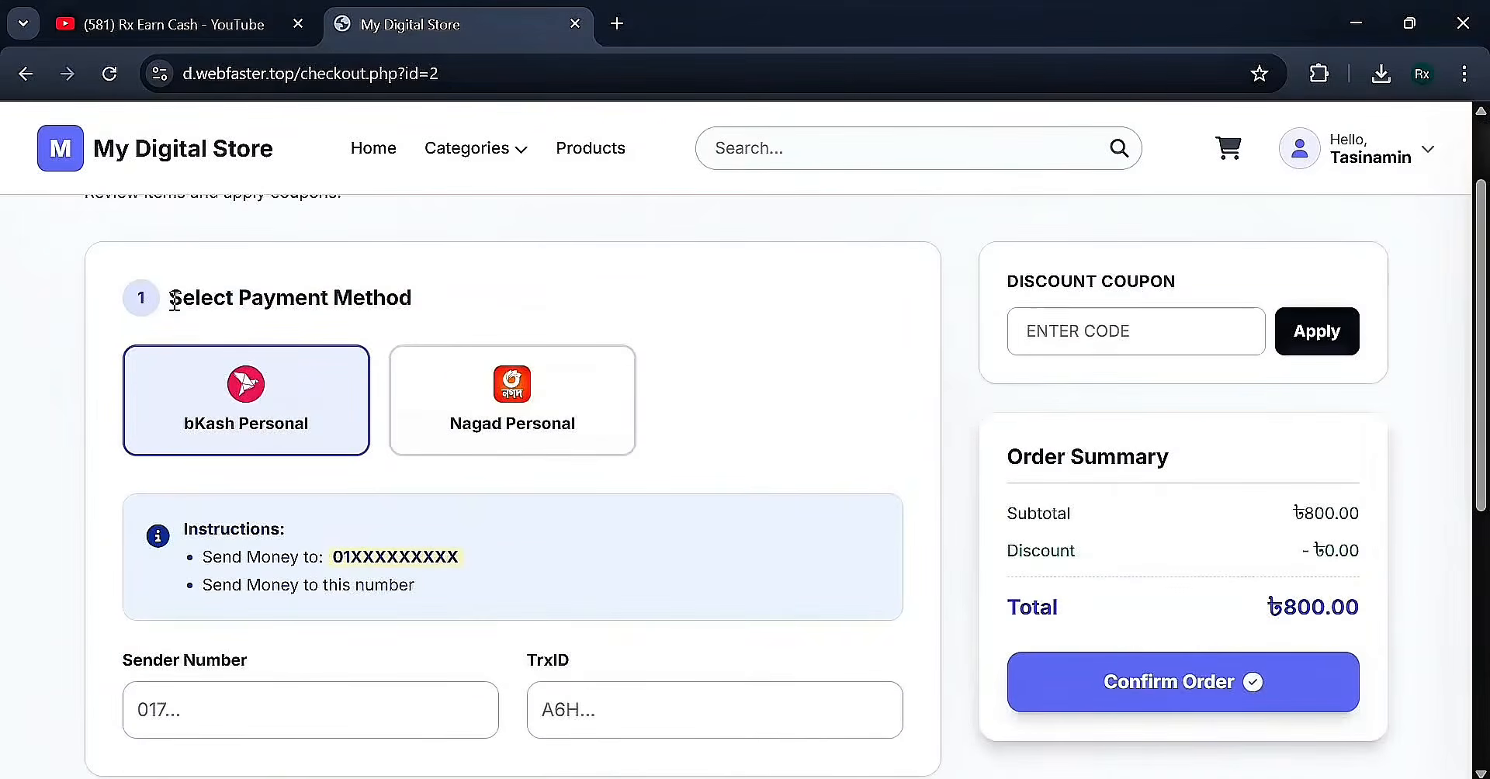
{"action": "left_click", "coordinate": [481, 400]}
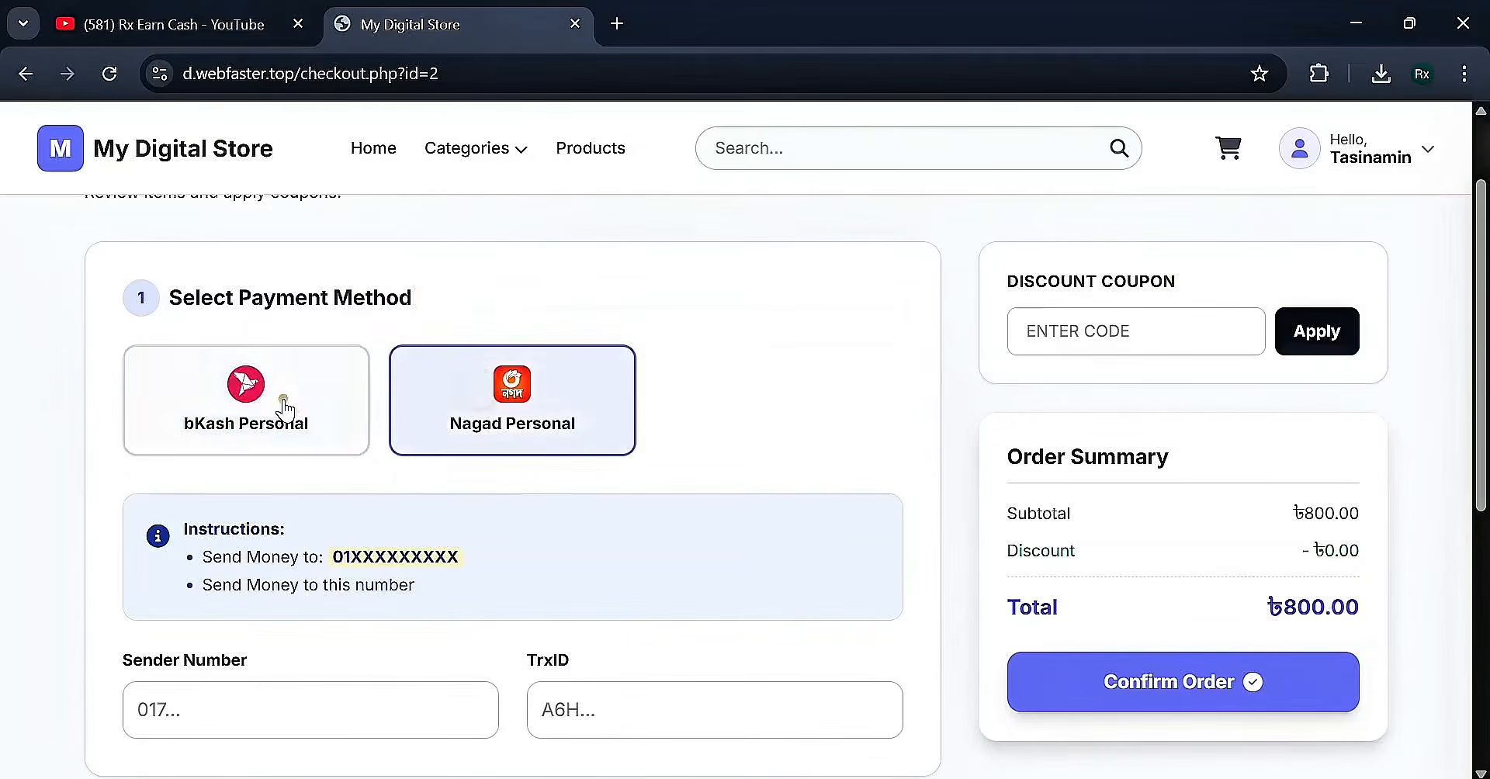
{"action": "left_click", "coordinate": [284, 405]}
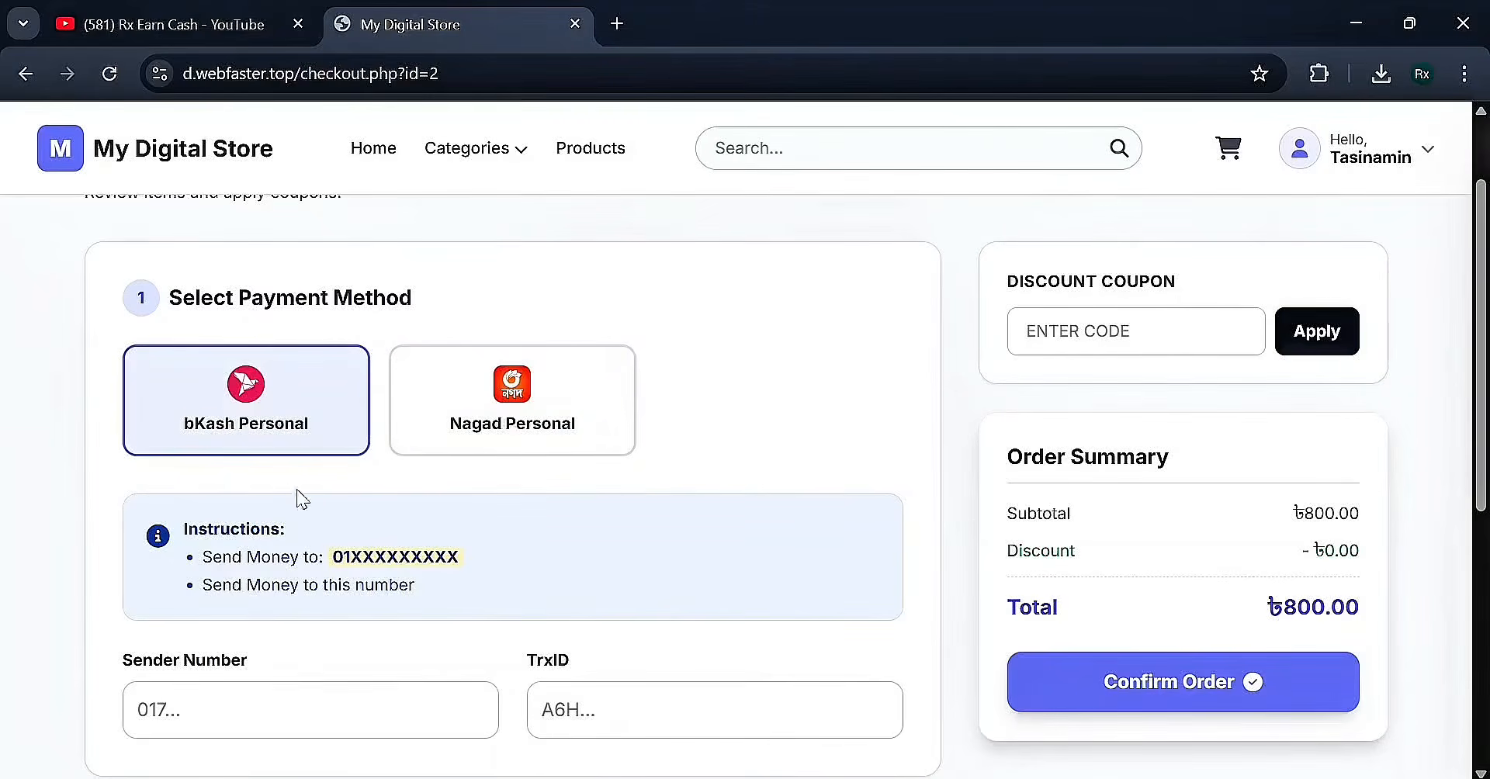
Autofill the Sender Number and TrxID fields with the saved values
{"action": "scroll", "coordinate": [352, 365], "scroll_direction": "down", "scroll_amount": 3}
{"action": "left_click", "coordinate": [301, 361]}
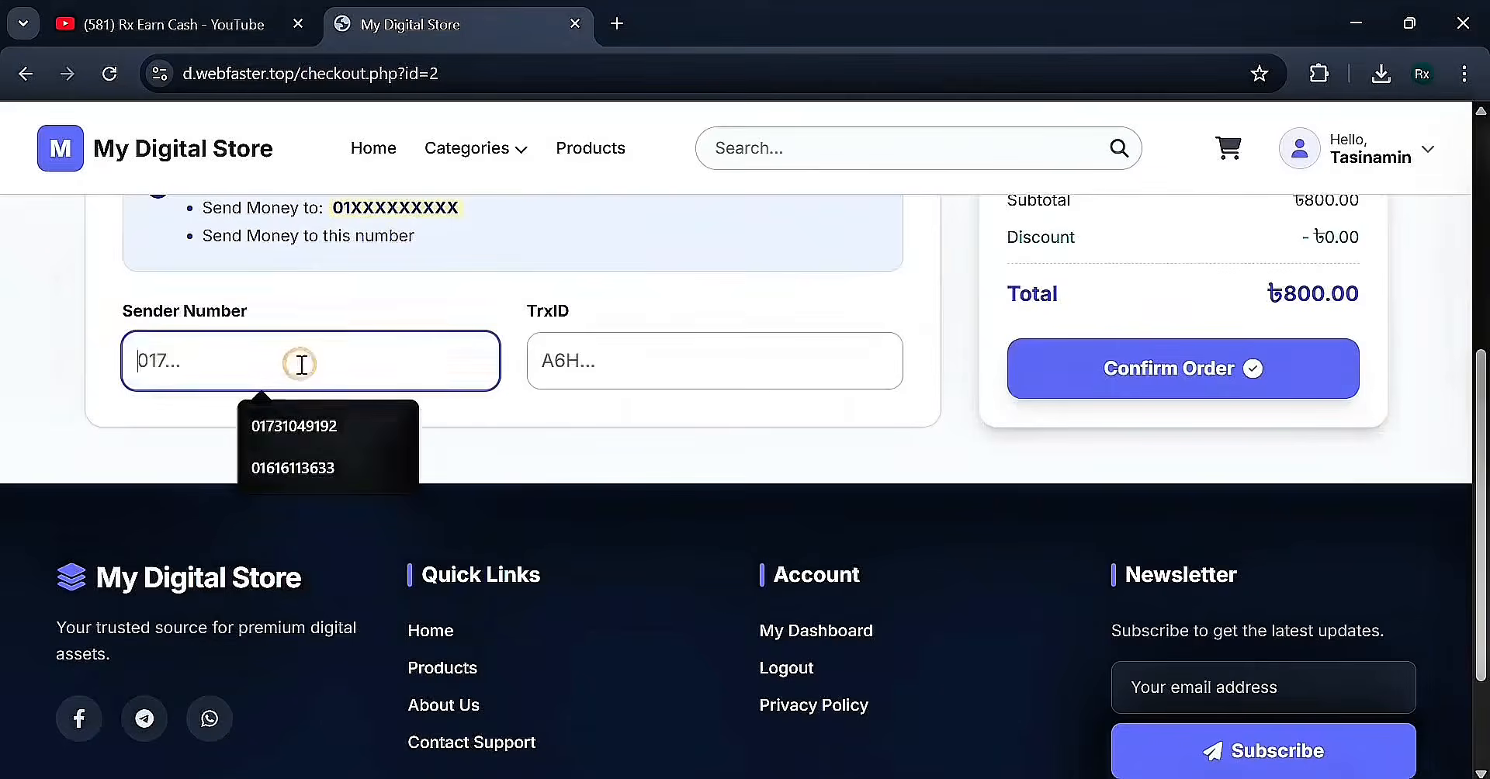
{"action": "left_click", "coordinate": [313, 427]}
{"action": "left_click", "coordinate": [534, 360]}
{"action": "left_click", "coordinate": [725, 430]}
Highlight the payment number, the ৳800.00 order total and the DISCOUNT COUPON heading
{"action": "scroll", "coordinate": [404, 496], "scroll_direction": "up", "scroll_amount": 4}
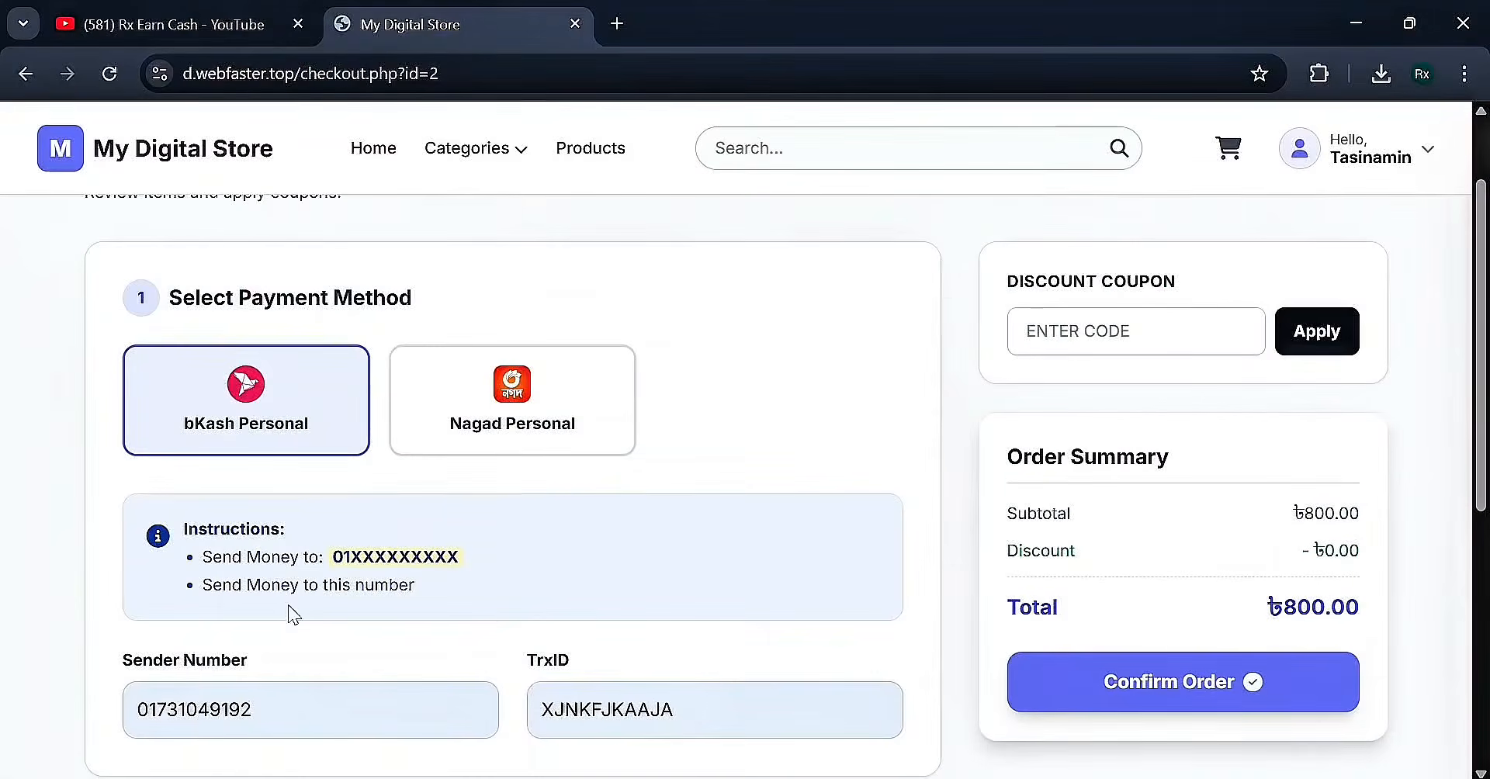
{"action": "left_click_drag", "start_coordinate": [313, 555], "coordinate": [413, 556]}
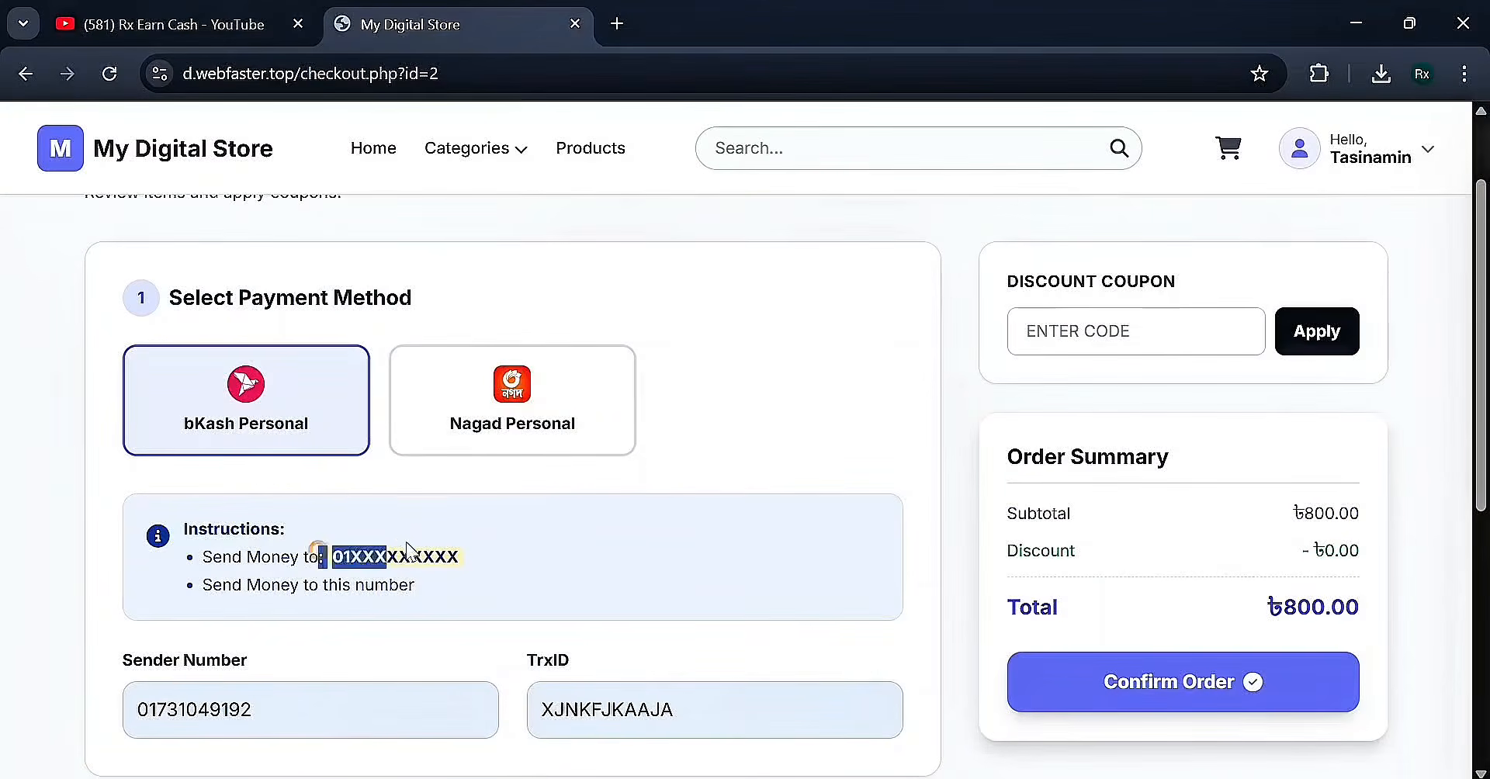
{"action": "left_click", "coordinate": [551, 559]}
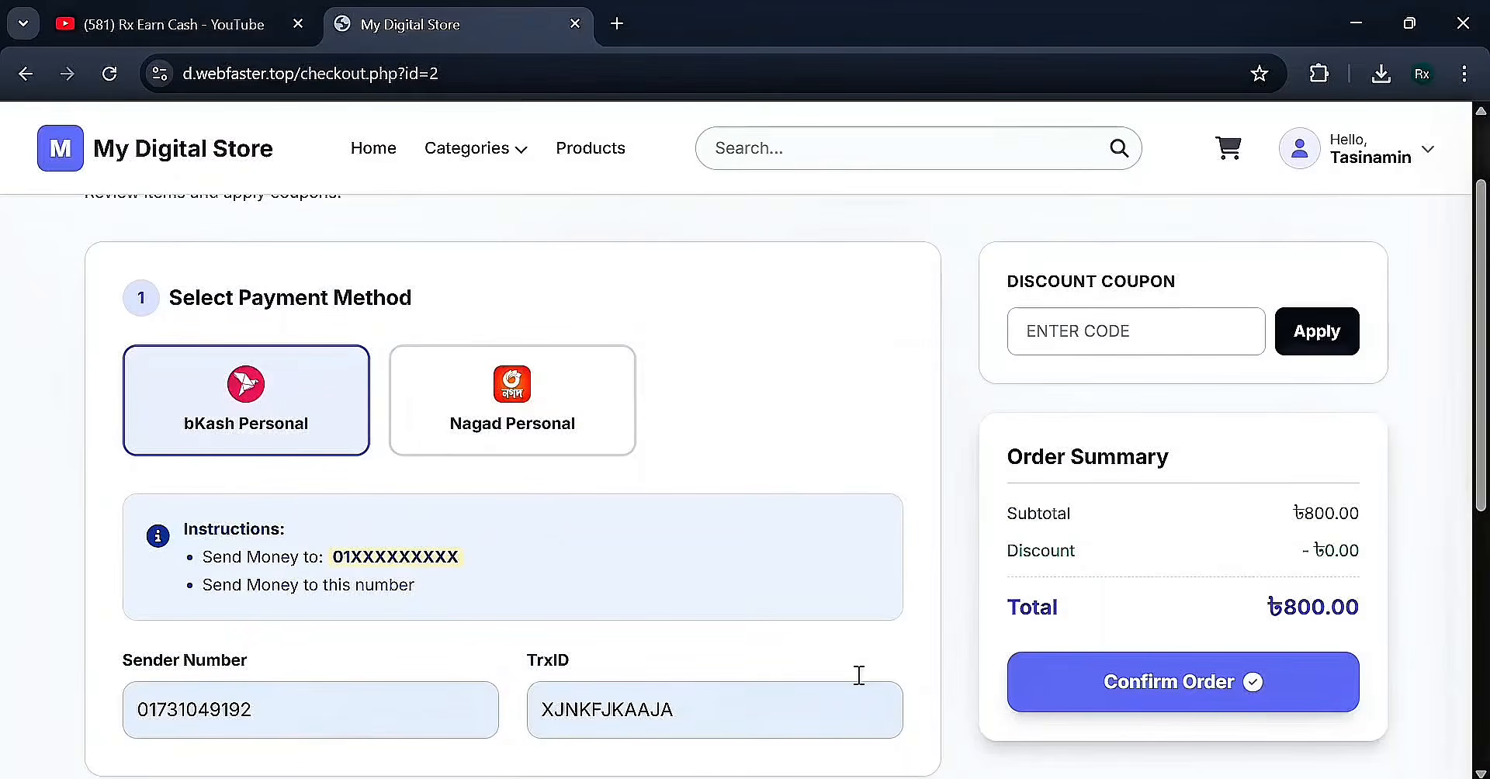
{"action": "left_click_drag", "start_coordinate": [1259, 613], "coordinate": [1387, 609]}
{"action": "left_click", "coordinate": [1385, 605]}
{"action": "left_click_drag", "start_coordinate": [1008, 286], "coordinate": [1241, 260]}
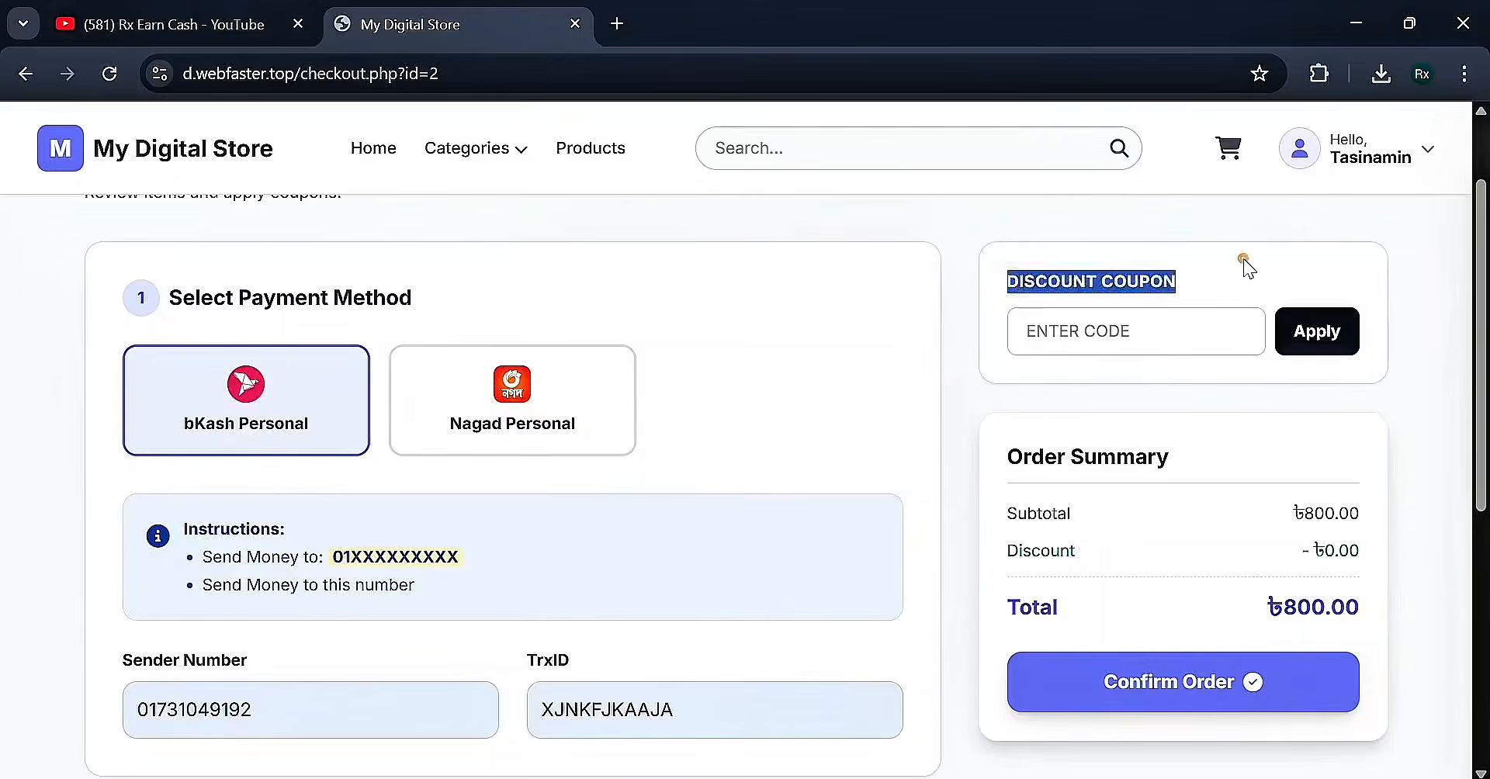
{"action": "left_click", "coordinate": [1241, 262]}
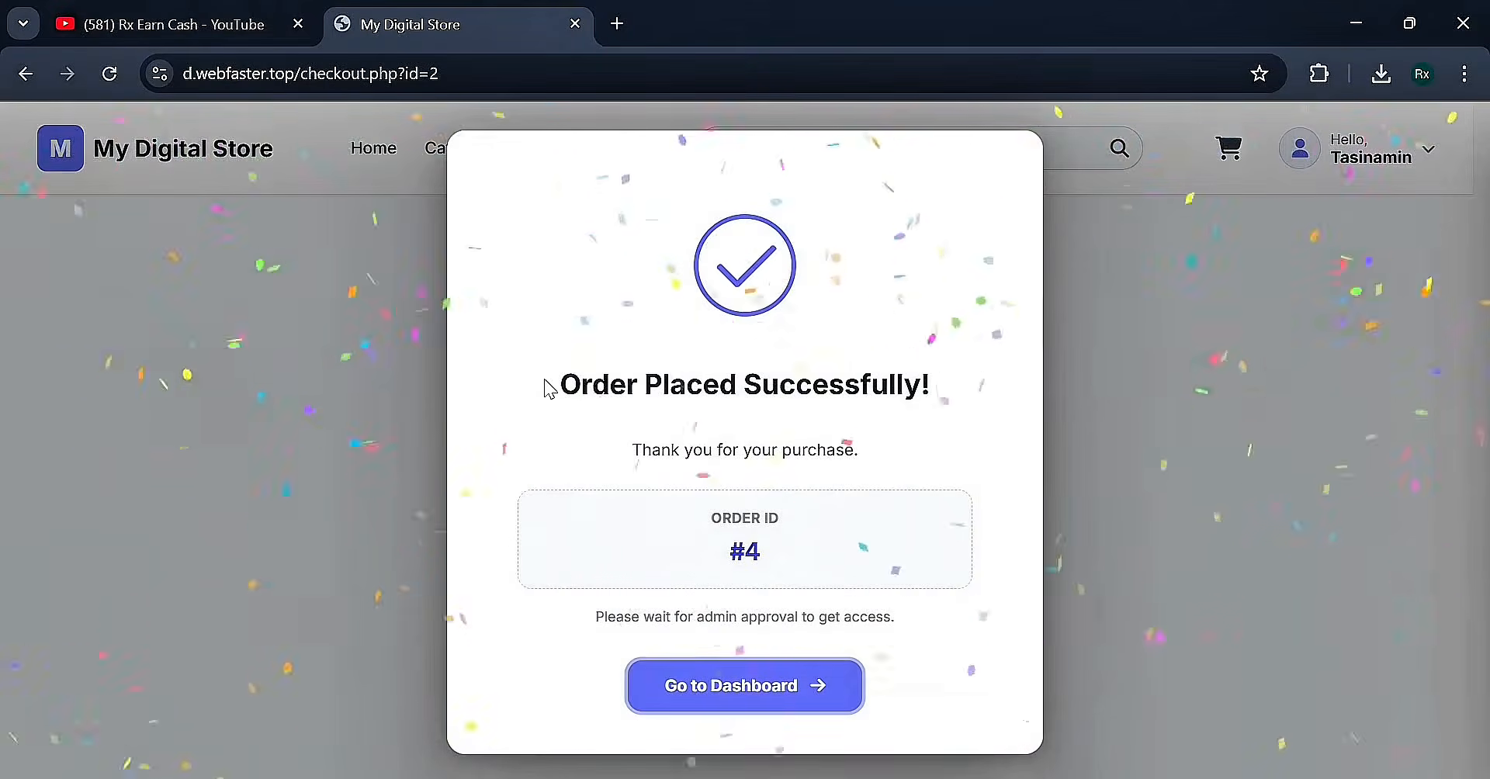
{"action": "left_click_drag", "start_coordinate": [549, 389], "coordinate": [968, 380]}
{"action": "left_click", "coordinate": [968, 380]}
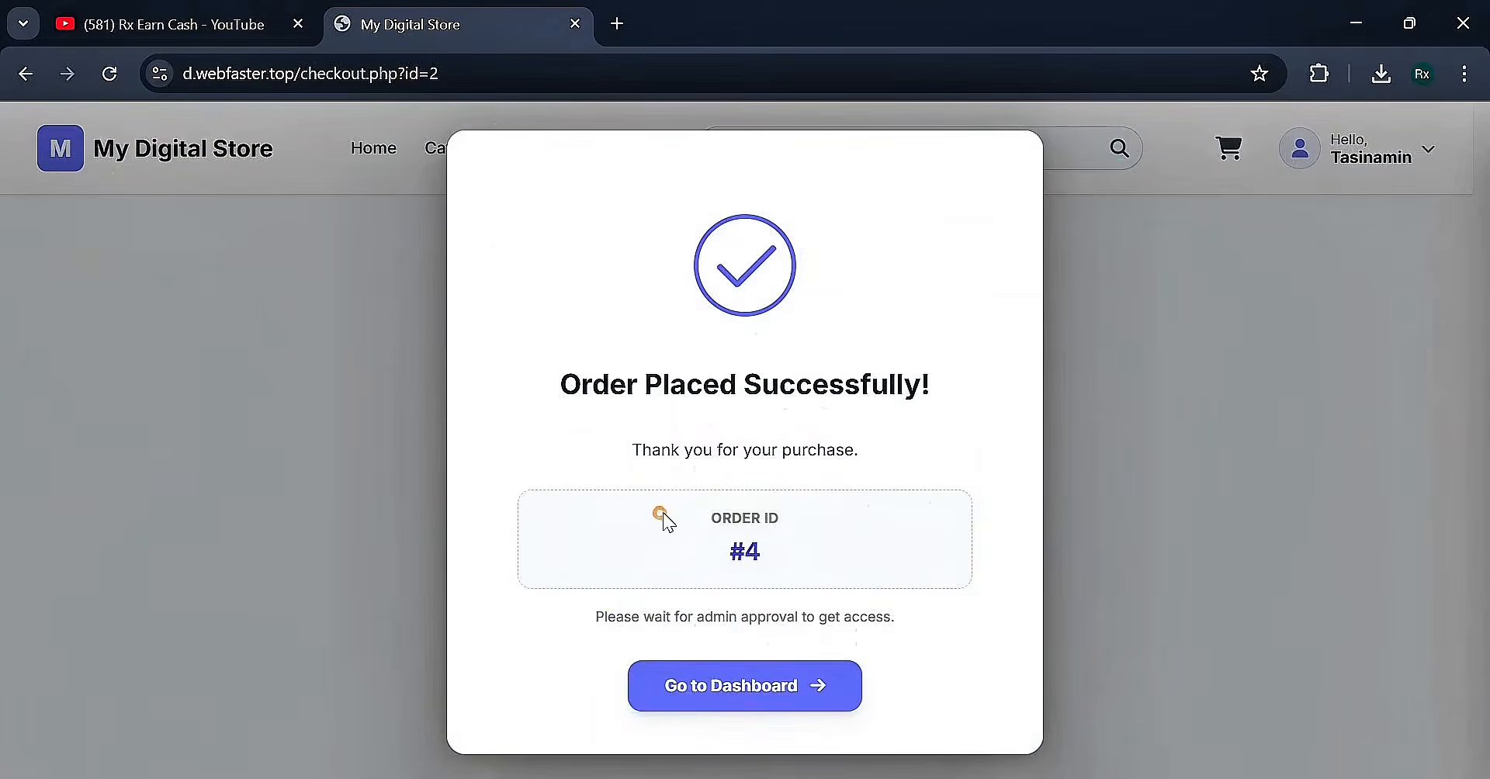
{"action": "left_click", "coordinate": [683, 688]}
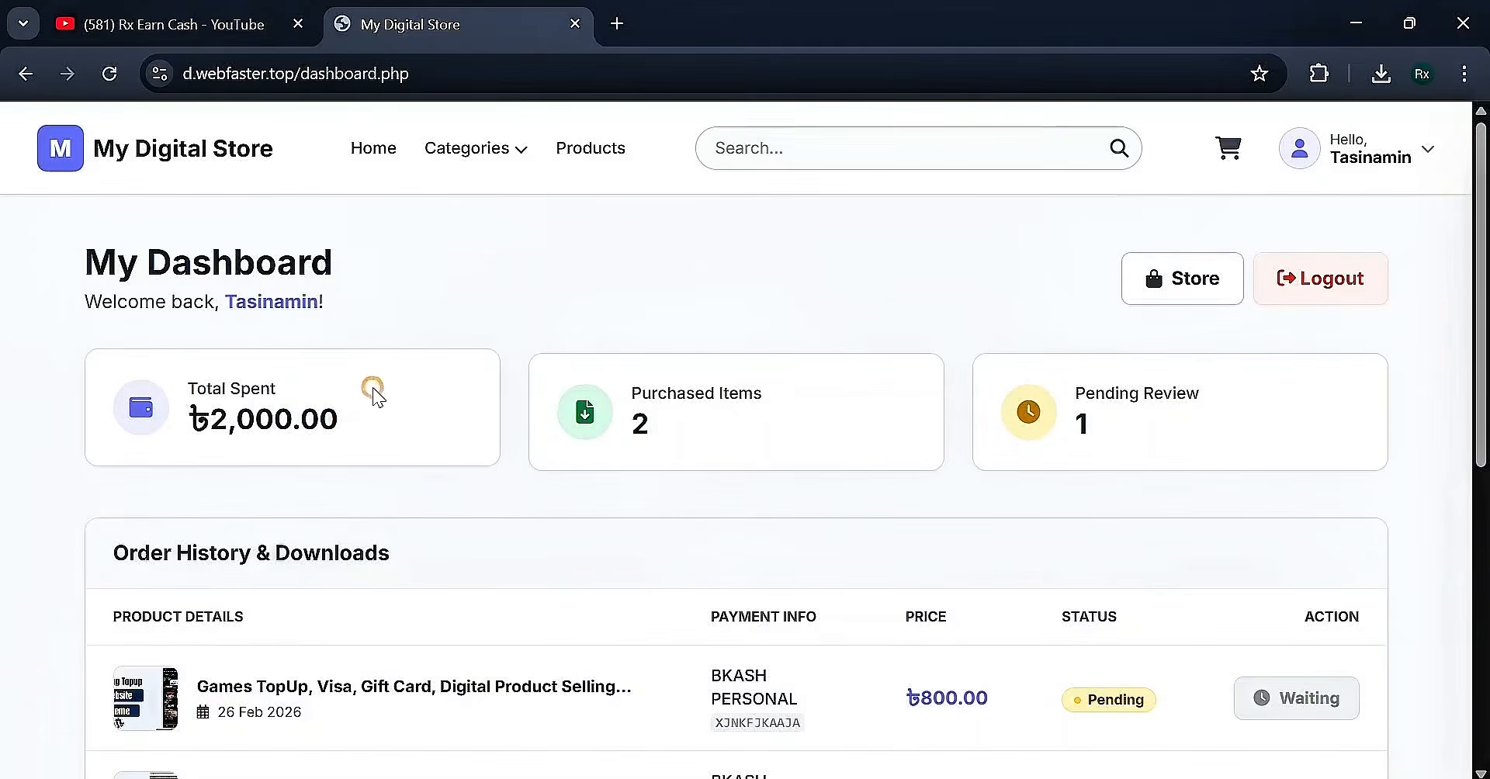
{"action": "left_click_drag", "start_coordinate": [625, 388], "coordinate": [762, 382]}
{"action": "left_click", "coordinate": [776, 386]}
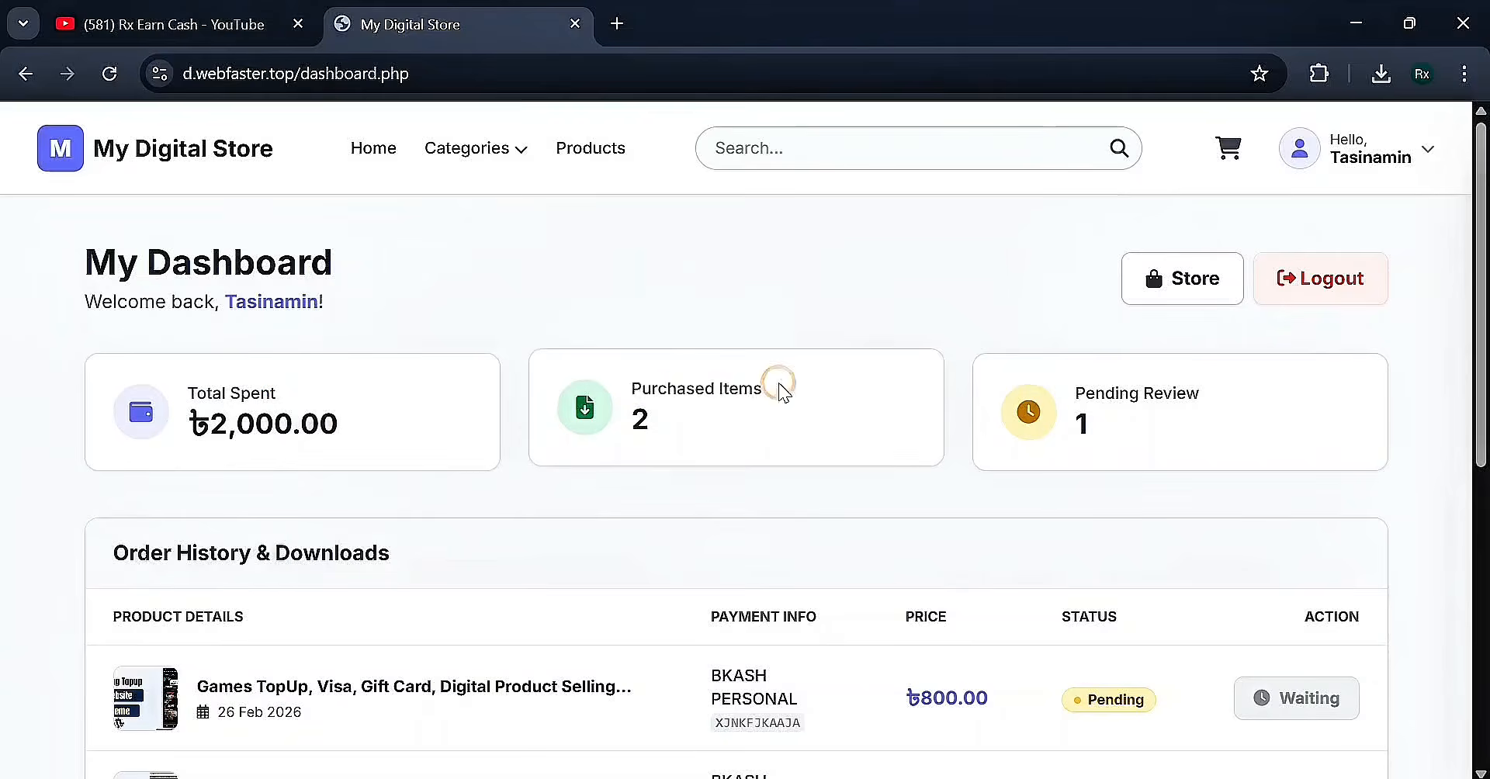
{"action": "left_click_drag", "start_coordinate": [1070, 373], "coordinate": [1273, 379]}
{"action": "left_click", "coordinate": [1253, 381]}
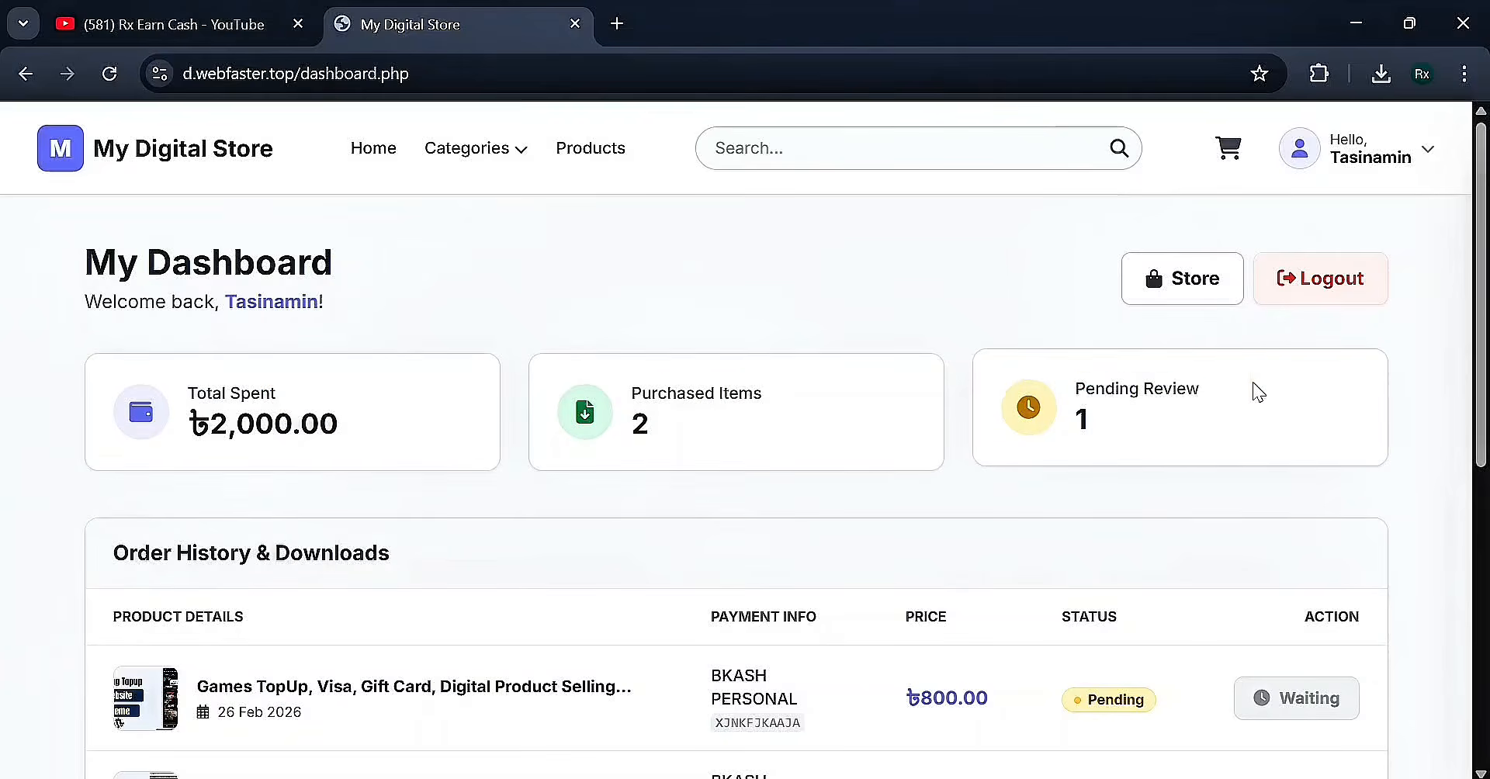
{"action": "scroll", "coordinate": [1253, 382], "scroll_direction": "down", "scroll_amount": 1}
{"action": "scroll", "coordinate": [1259, 392], "scroll_direction": "down", "scroll_amount": 2}
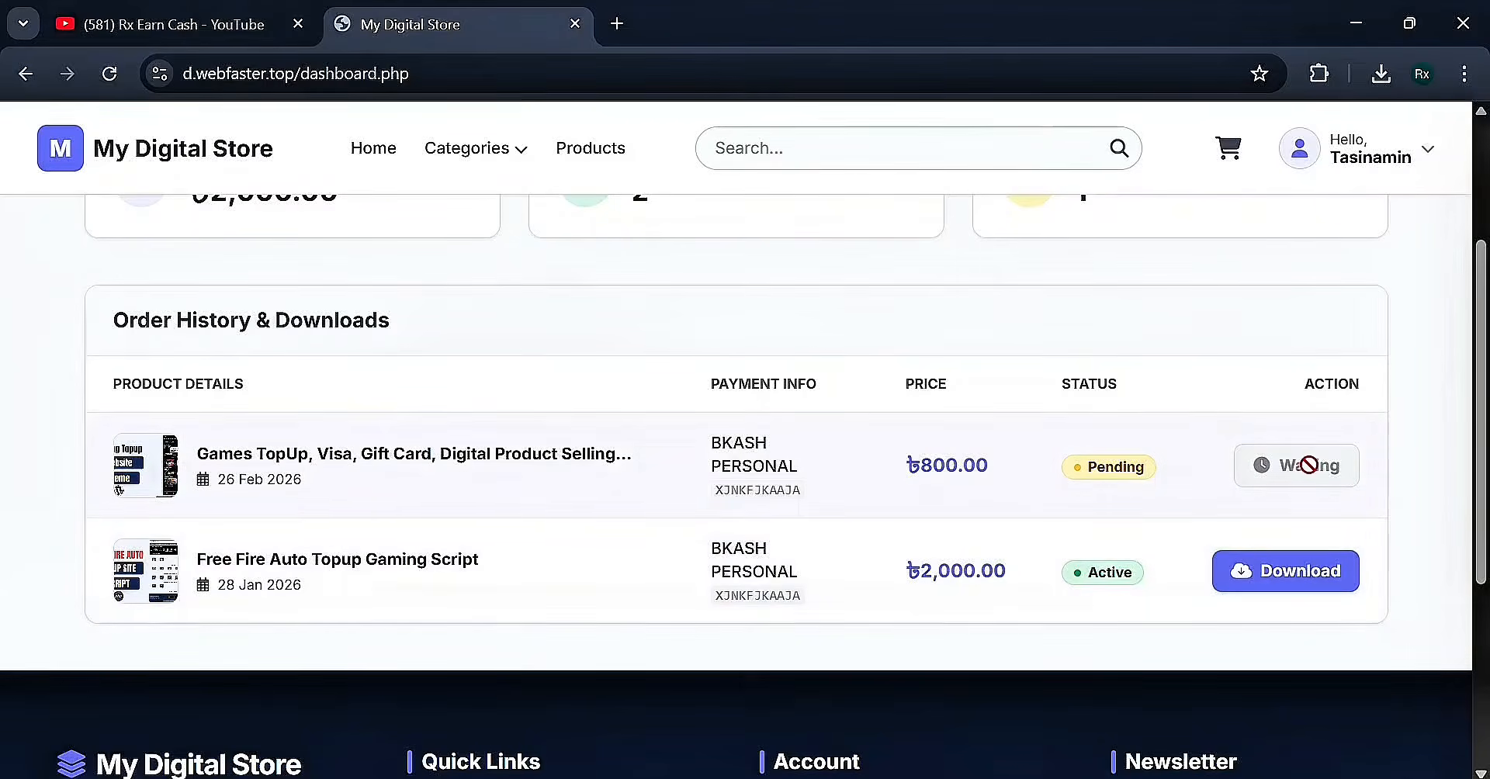
{"action": "scroll", "coordinate": [1147, 439], "scroll_direction": "up", "scroll_amount": 3}
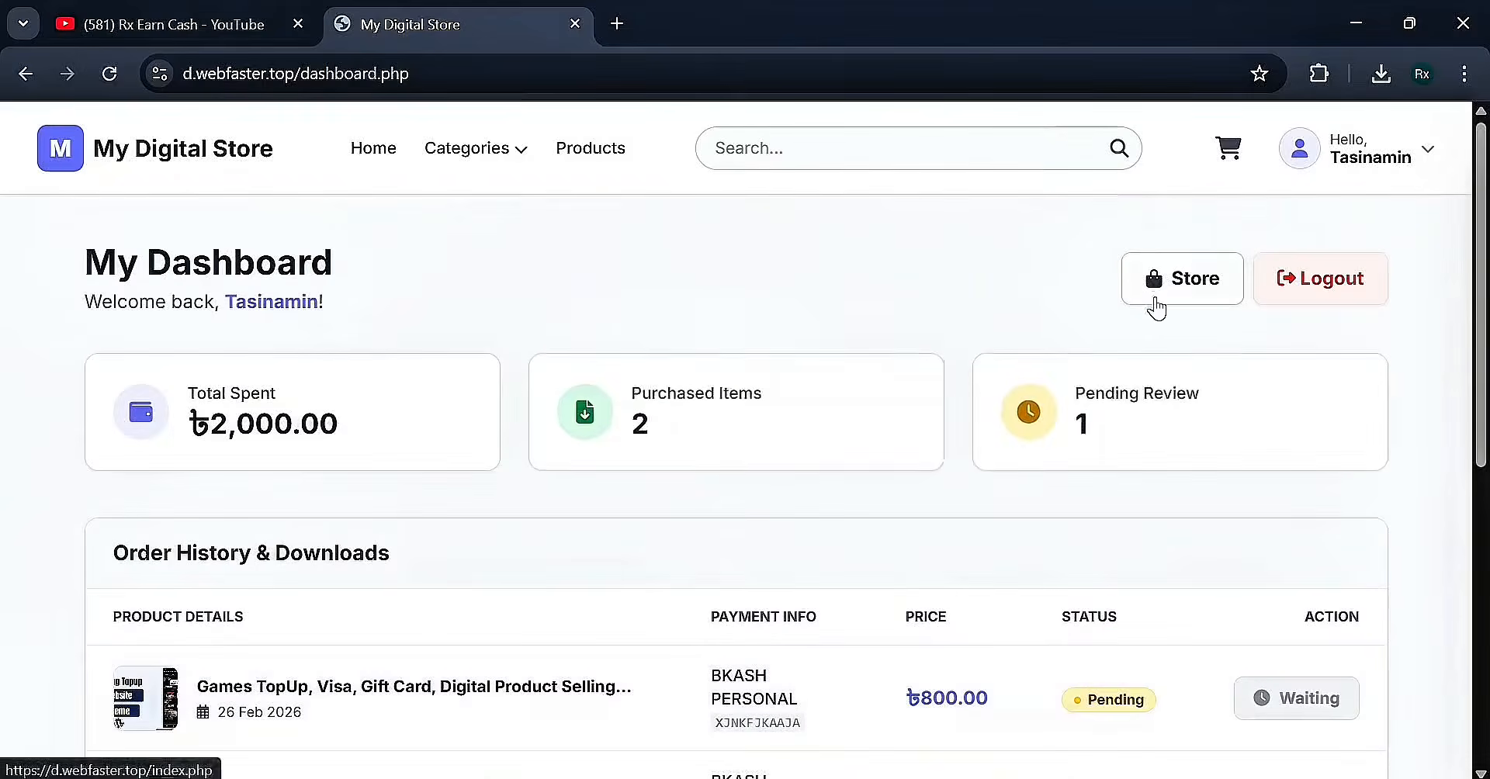
Open the store admin panel, go to Orders and view order #4's details
{"action": "left_click", "coordinate": [1149, 294]}
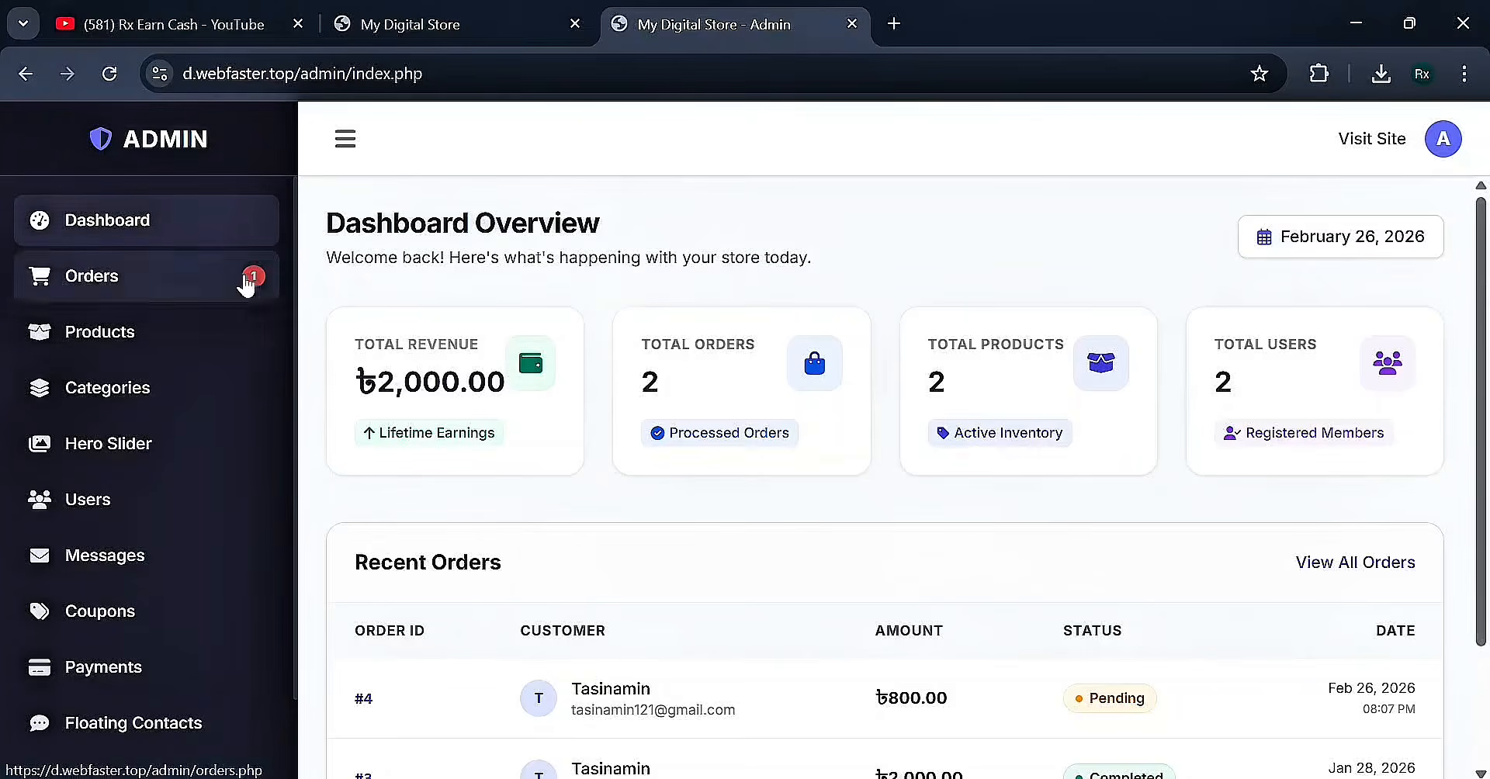
{"action": "scroll", "coordinate": [557, 239], "scroll_direction": "down", "scroll_amount": 2}
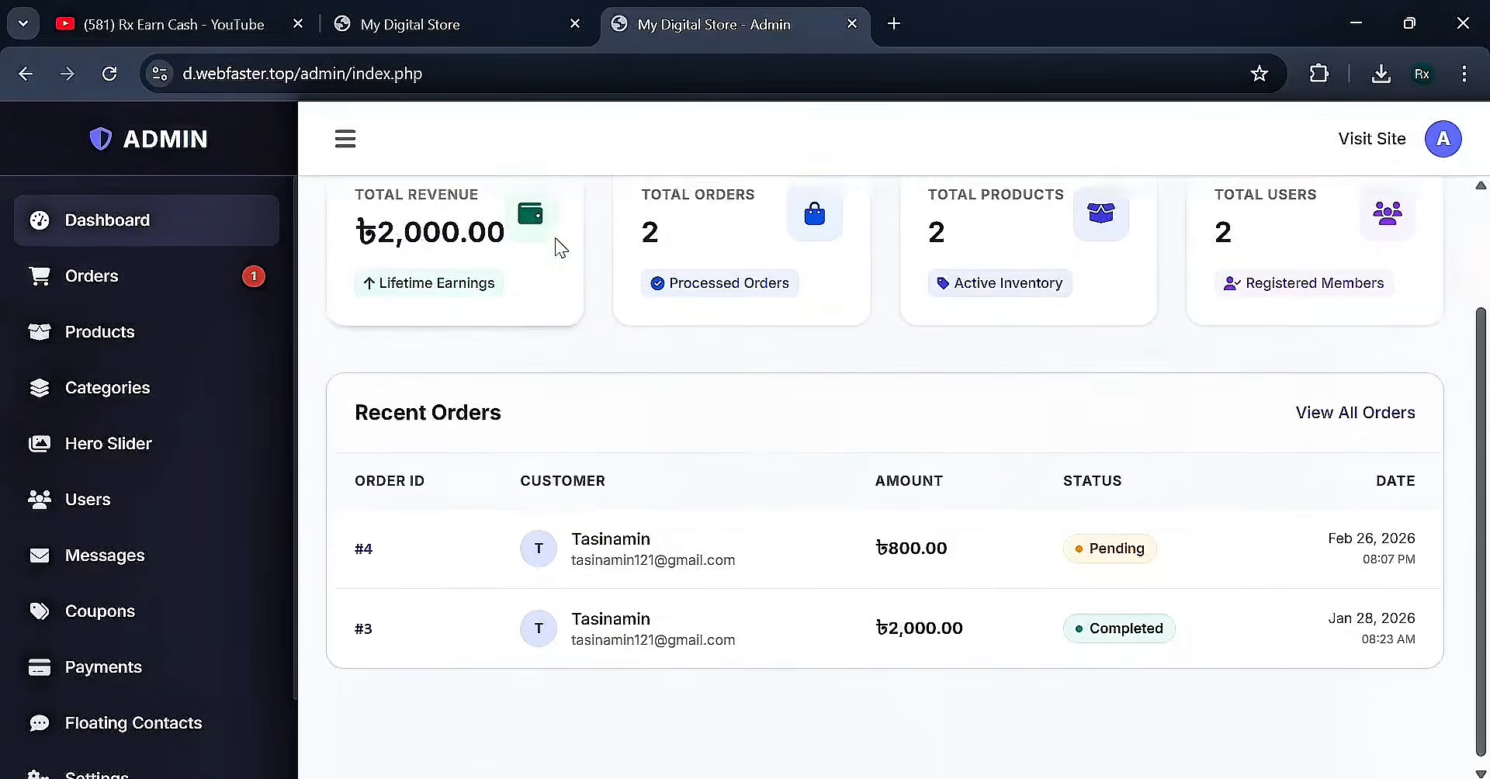
{"action": "scroll", "coordinate": [556, 246], "scroll_direction": "up", "scroll_amount": 2}
{"action": "left_click", "coordinate": [112, 294]}
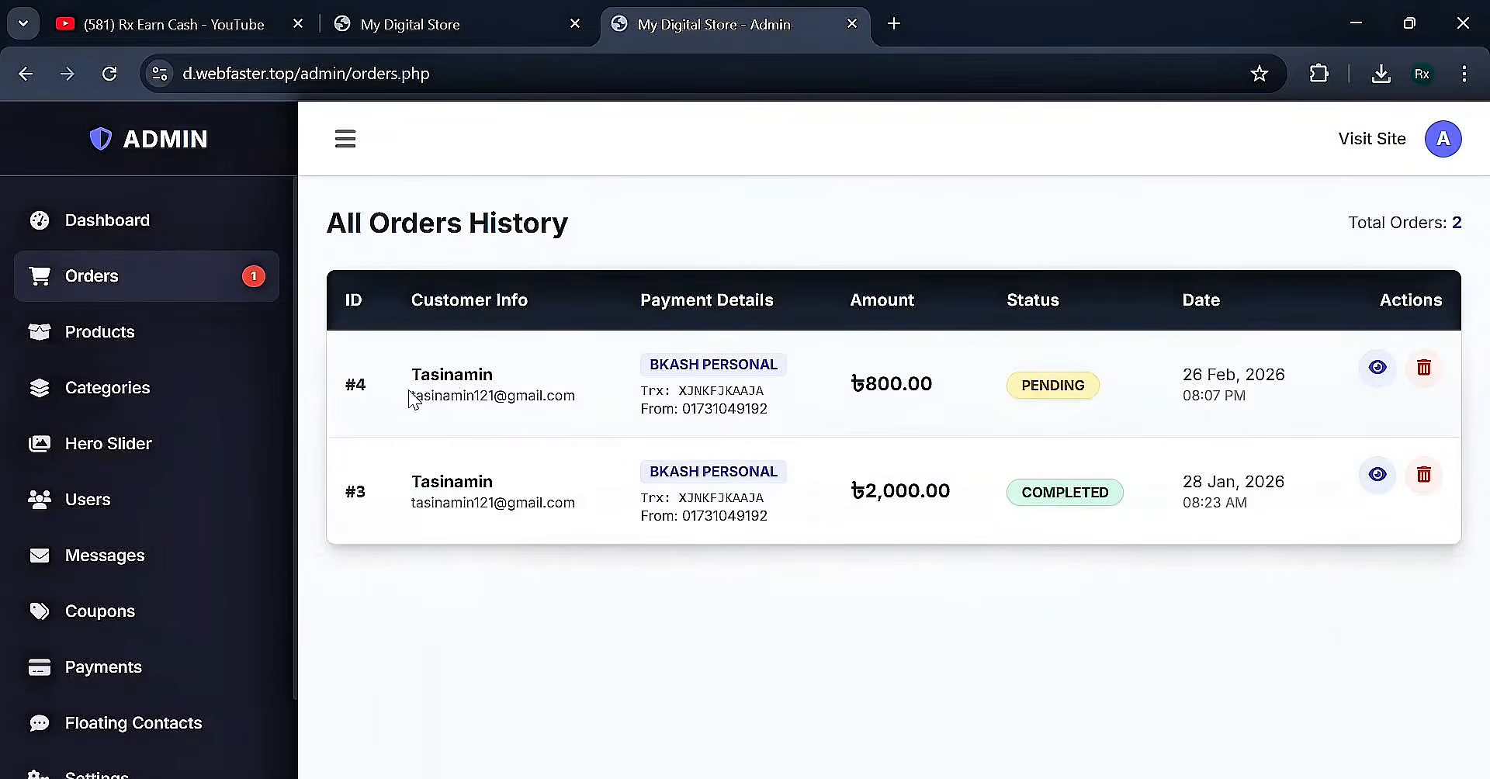
{"action": "left_click", "coordinate": [1378, 367]}
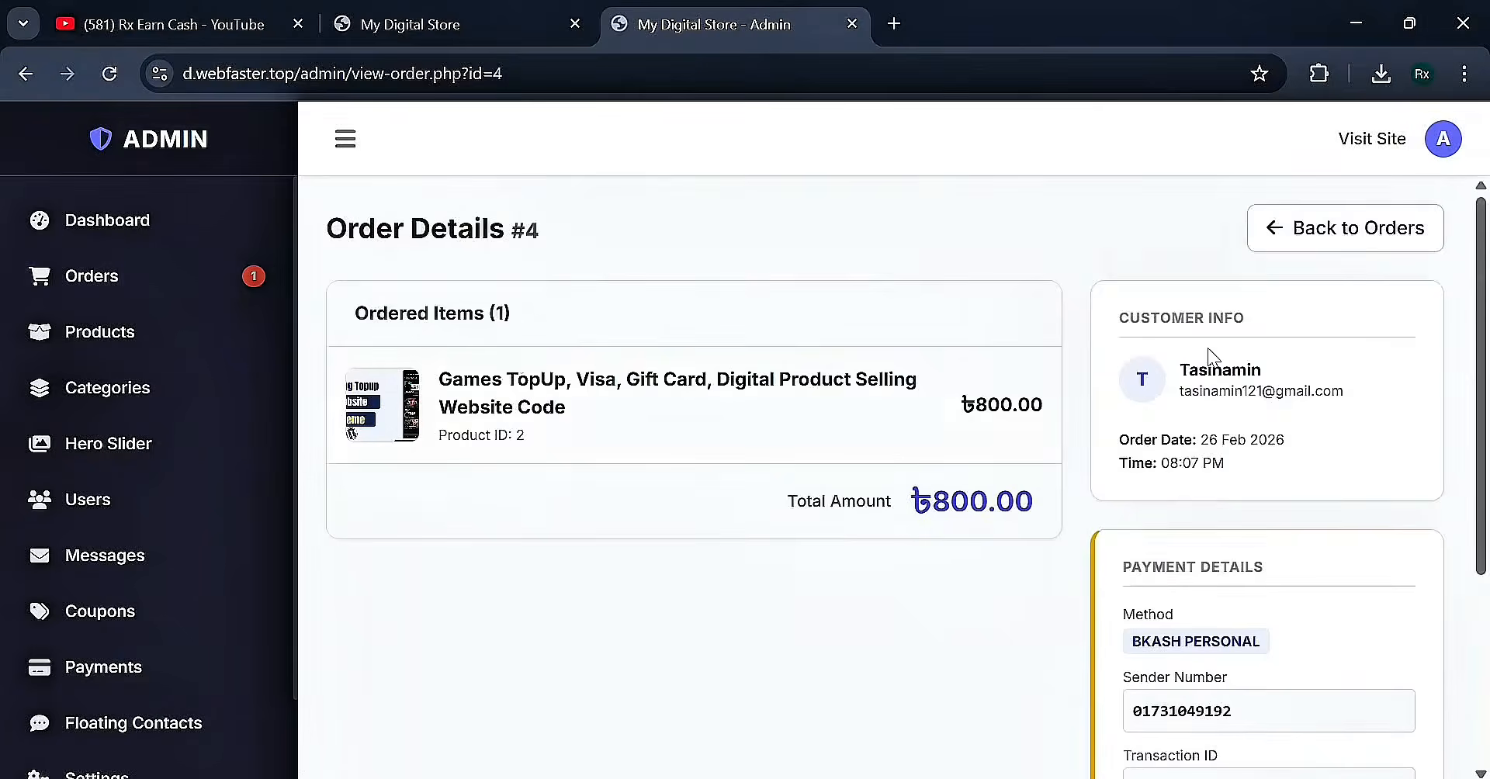
Set order #4's status to Completed, save it and confirm the update
{"action": "scroll", "coordinate": [1288, 497], "scroll_direction": "down", "scroll_amount": 6}
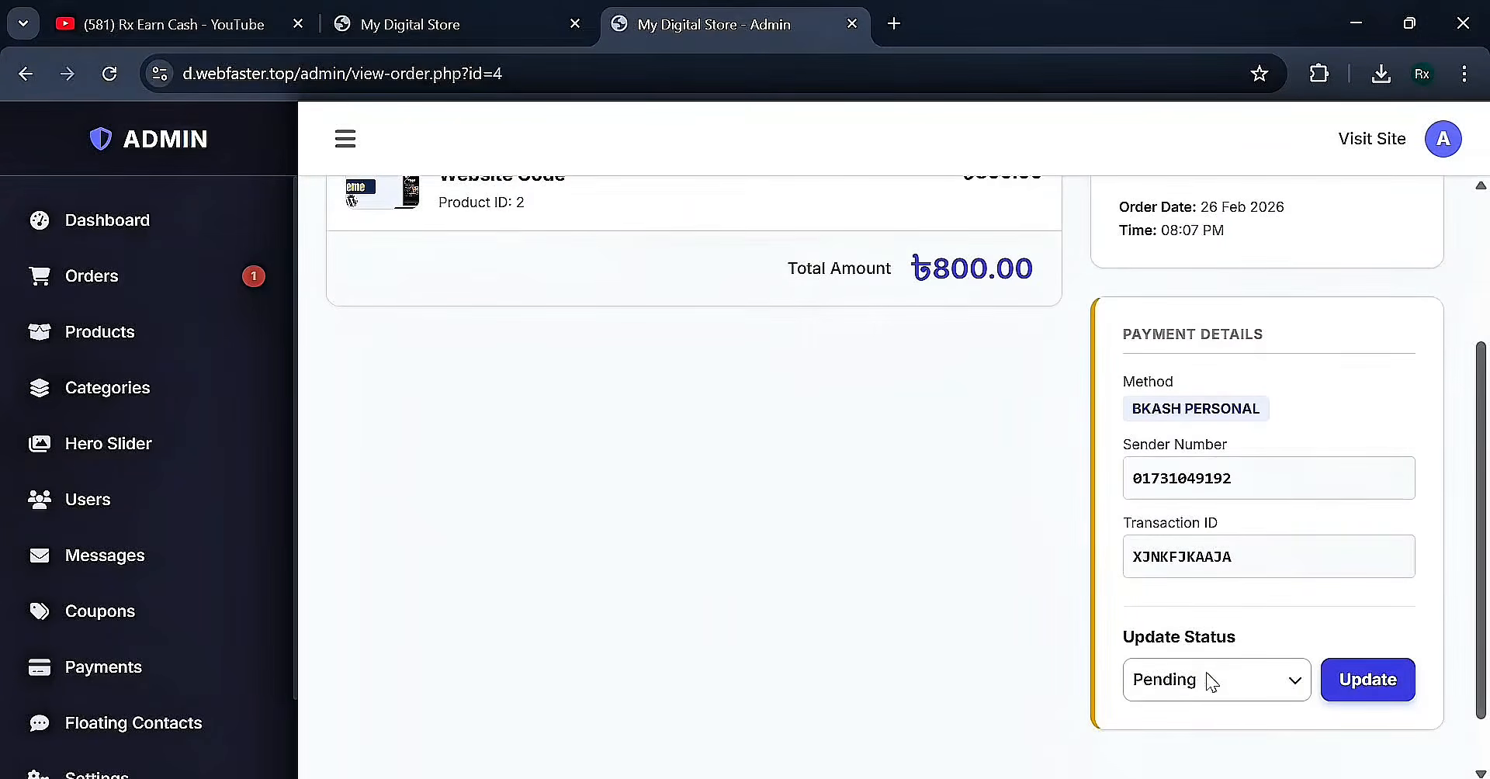
{"action": "left_click", "coordinate": [1206, 682]}
{"action": "left_click", "coordinate": [1191, 621]}
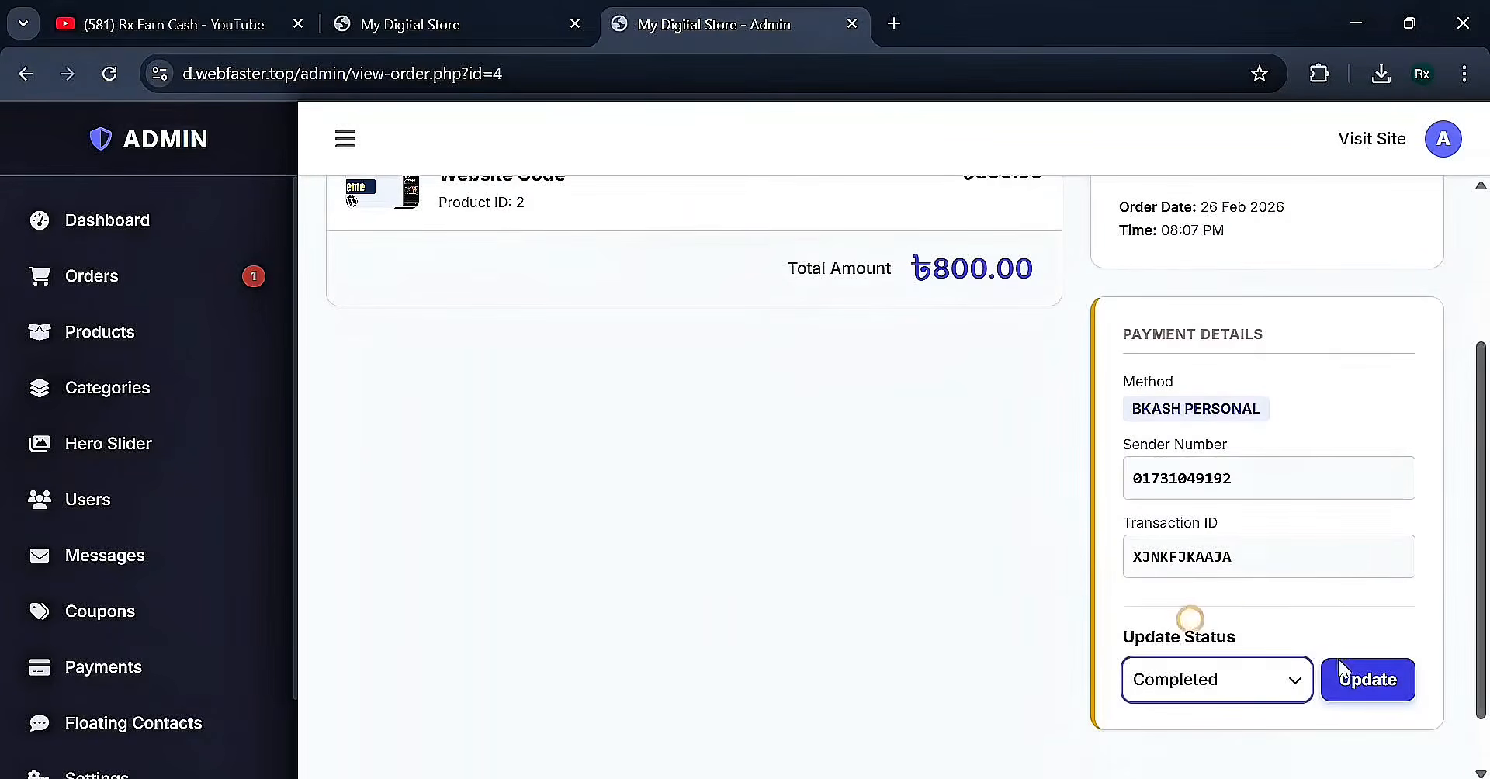
{"action": "left_click", "coordinate": [1352, 680]}
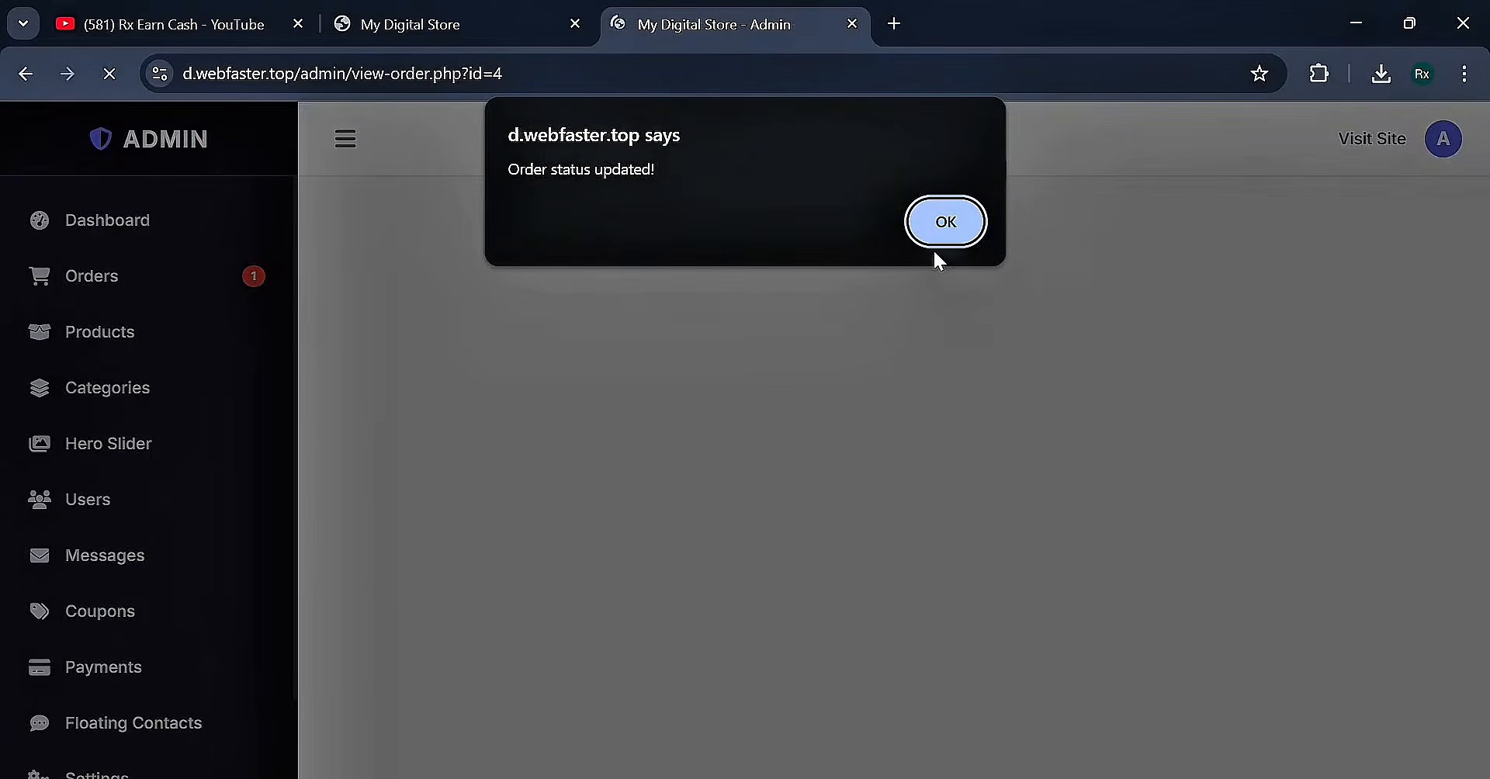
{"action": "left_click", "coordinate": [947, 225]}
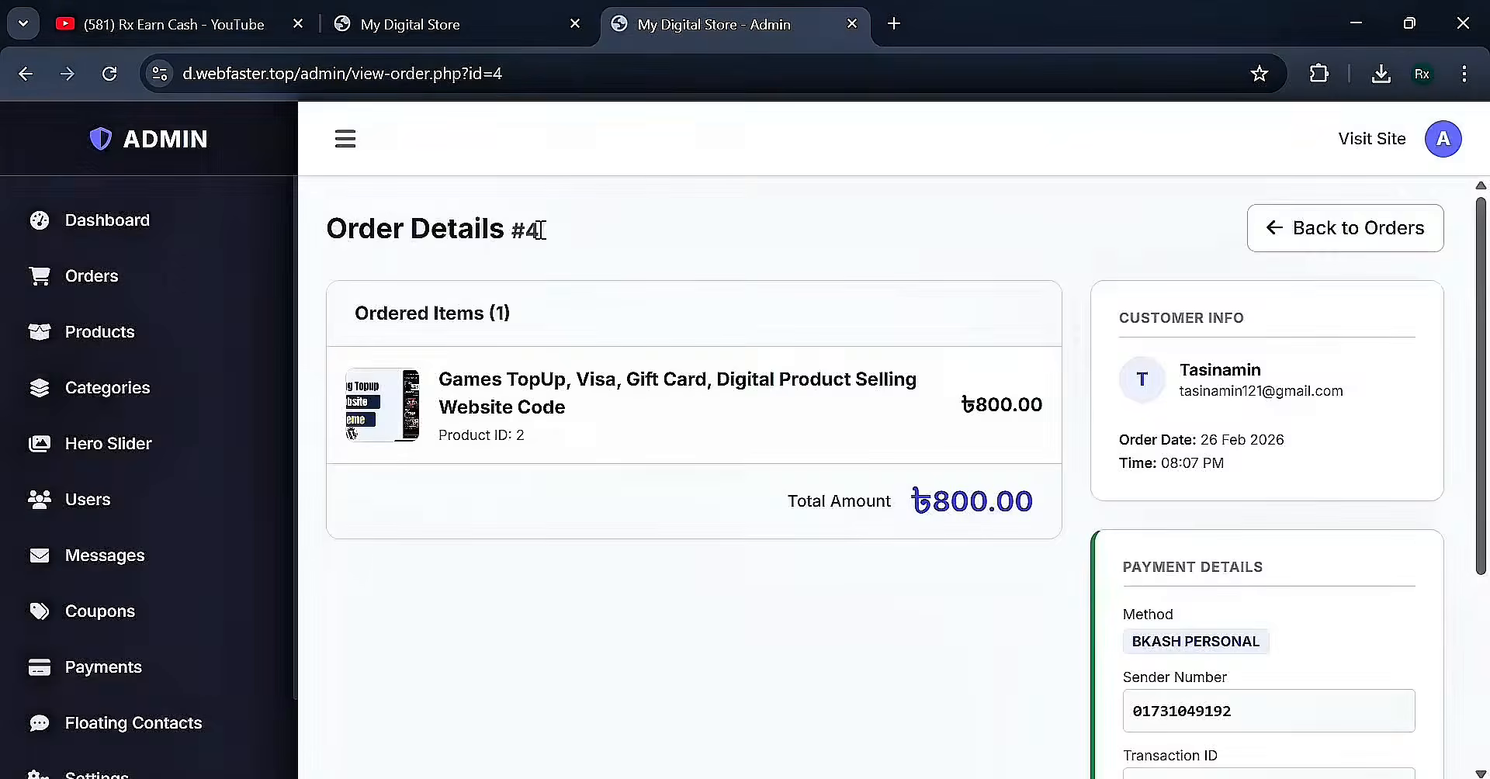
{"action": "left_click", "coordinate": [429, 9]}
Reload the customer dashboard and highlight the Games TopUp order's new Active status
{"action": "left_click", "coordinate": [109, 73]}
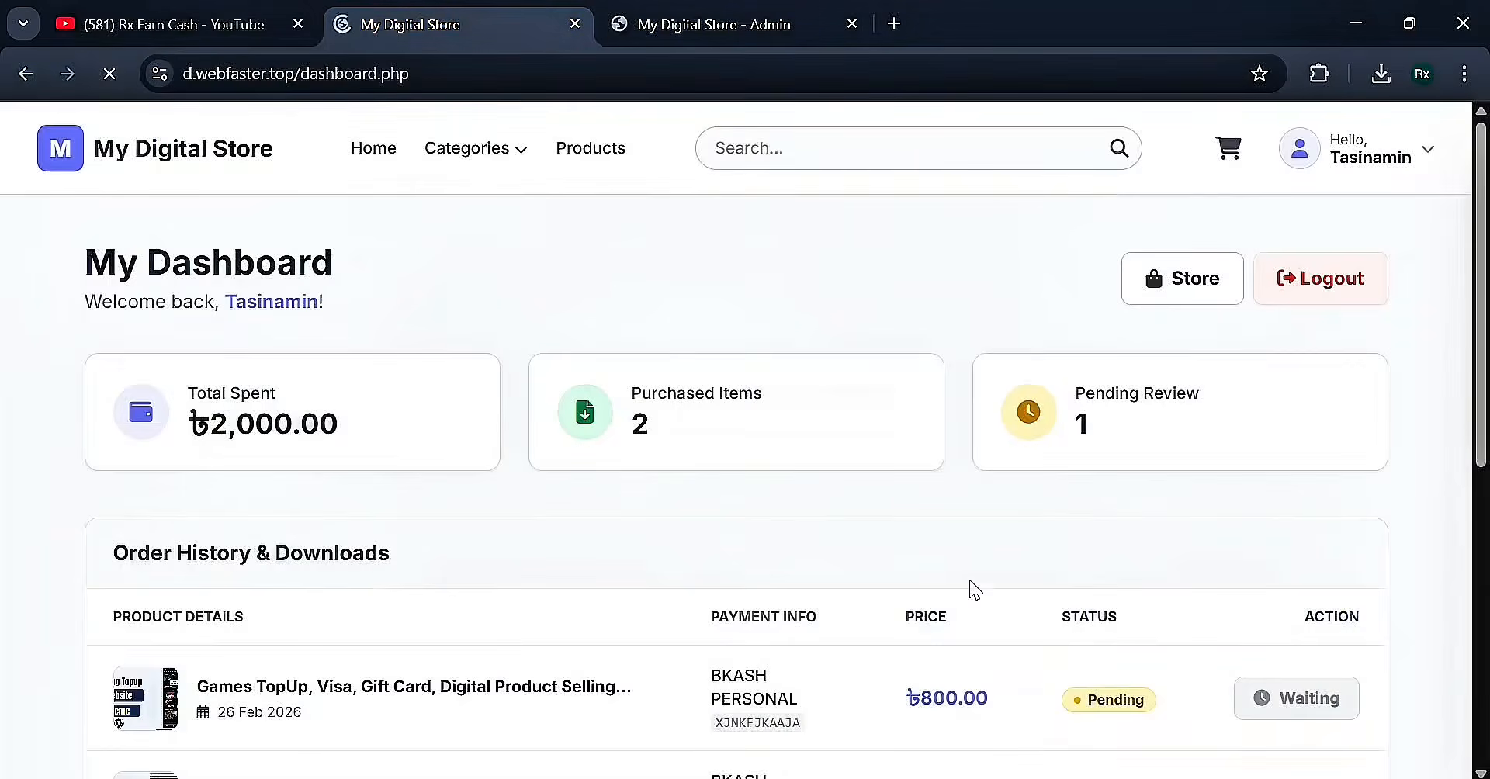
{"action": "left_click_drag", "start_coordinate": [1084, 701], "coordinate": [1152, 709]}
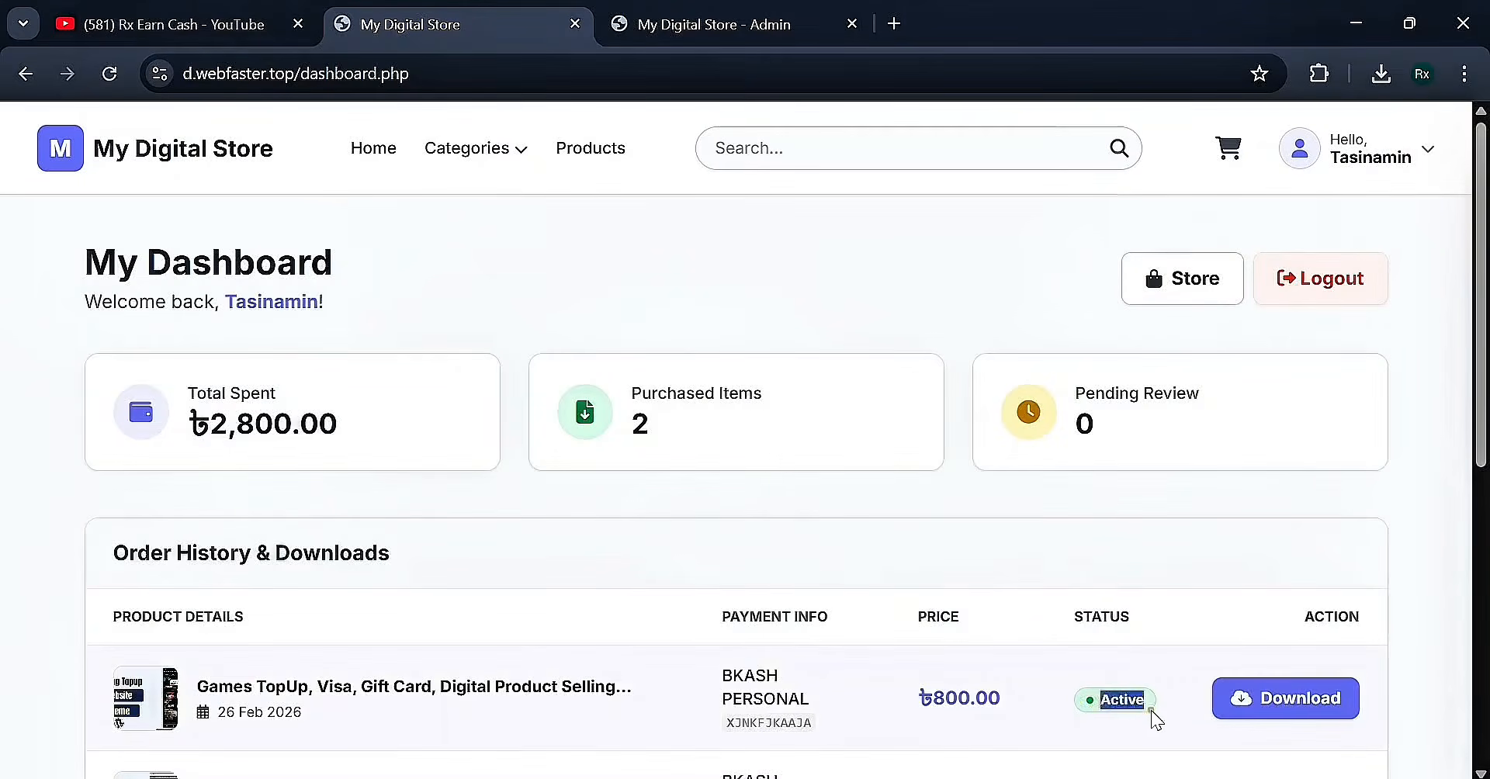
{"action": "left_click", "coordinate": [1151, 711]}
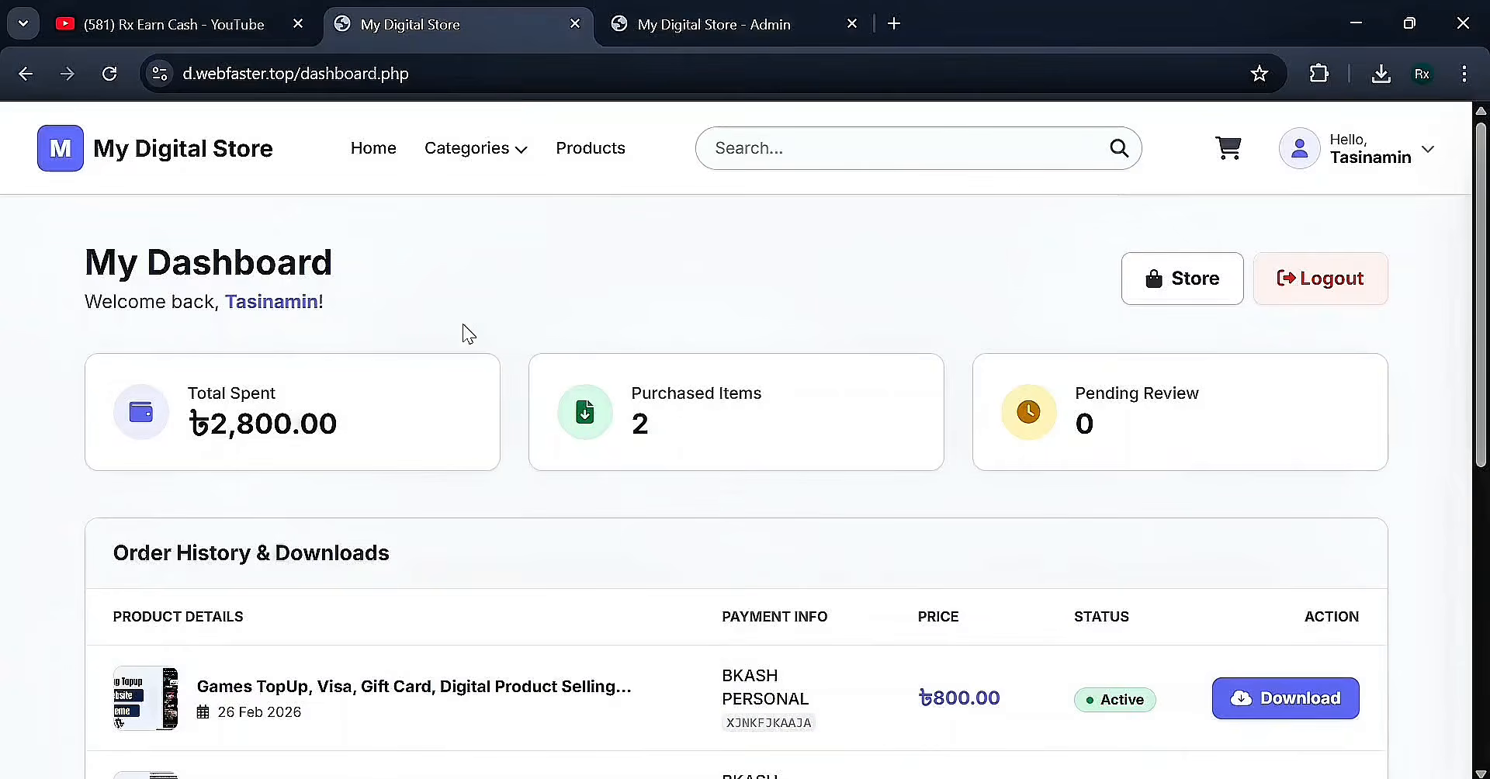
{"action": "left_click", "coordinate": [617, 24]}
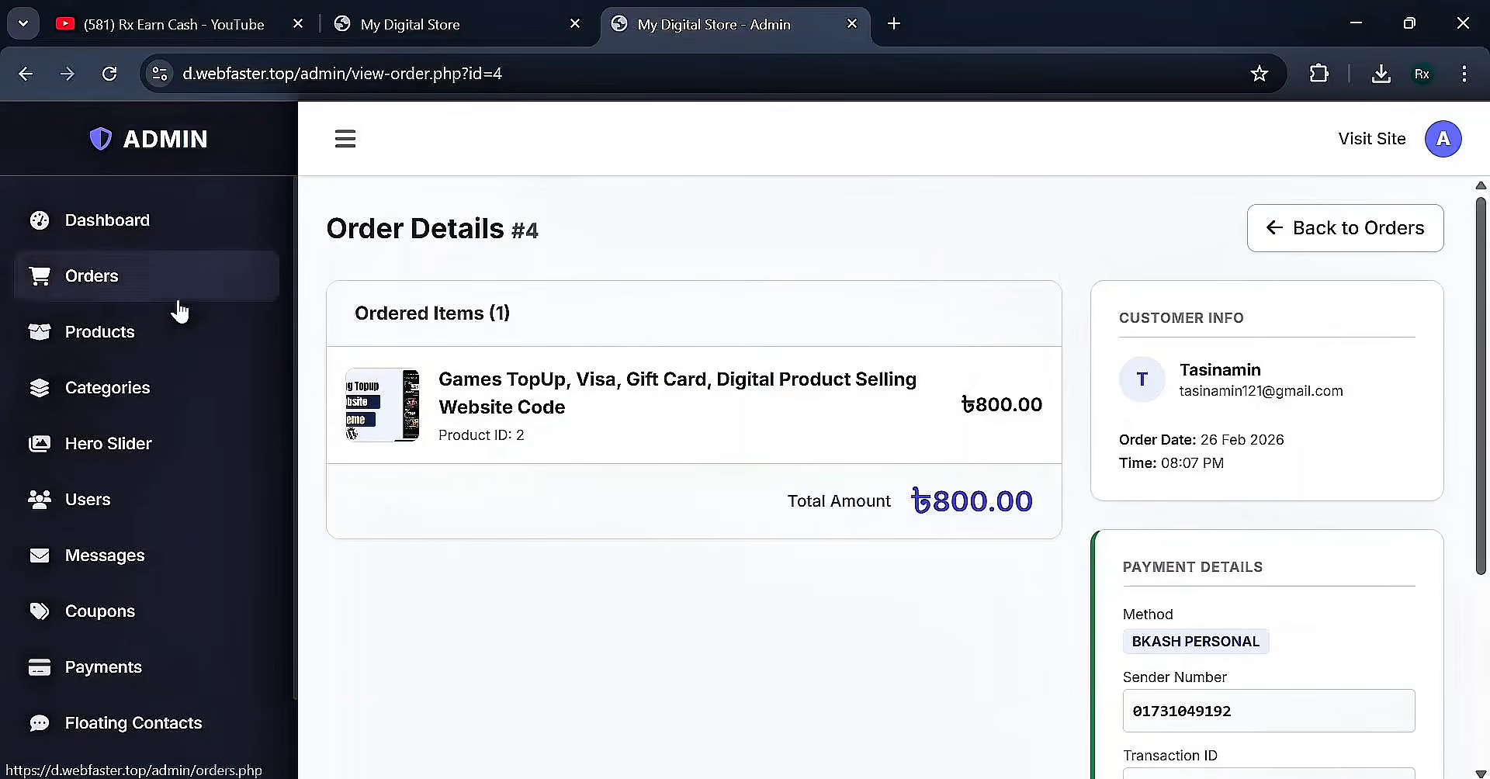
View the admin Products, Hero Slider and Users pages, opening and closing user #1's edit form
{"action": "left_click", "coordinate": [167, 354]}
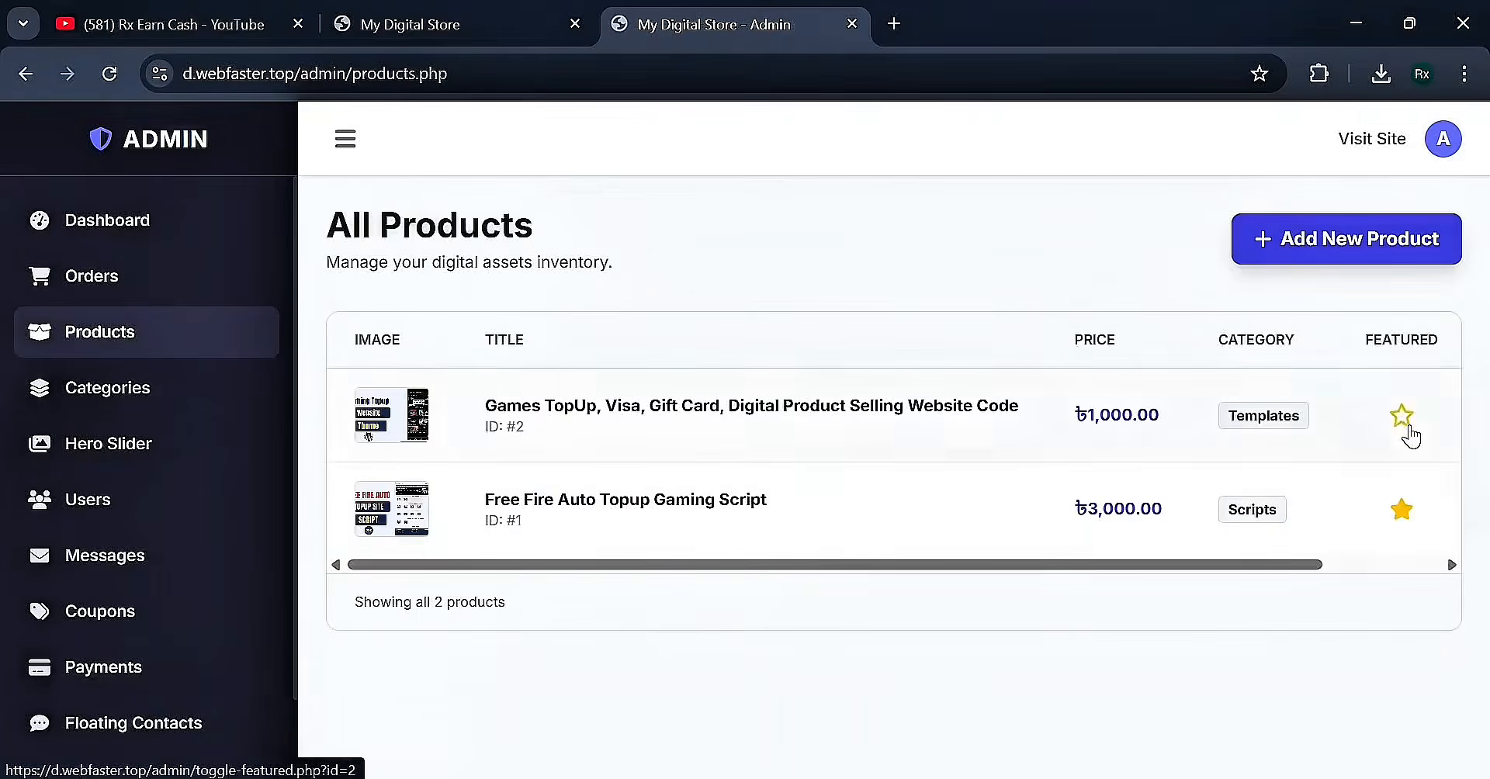
{"action": "left_click", "coordinate": [172, 447]}
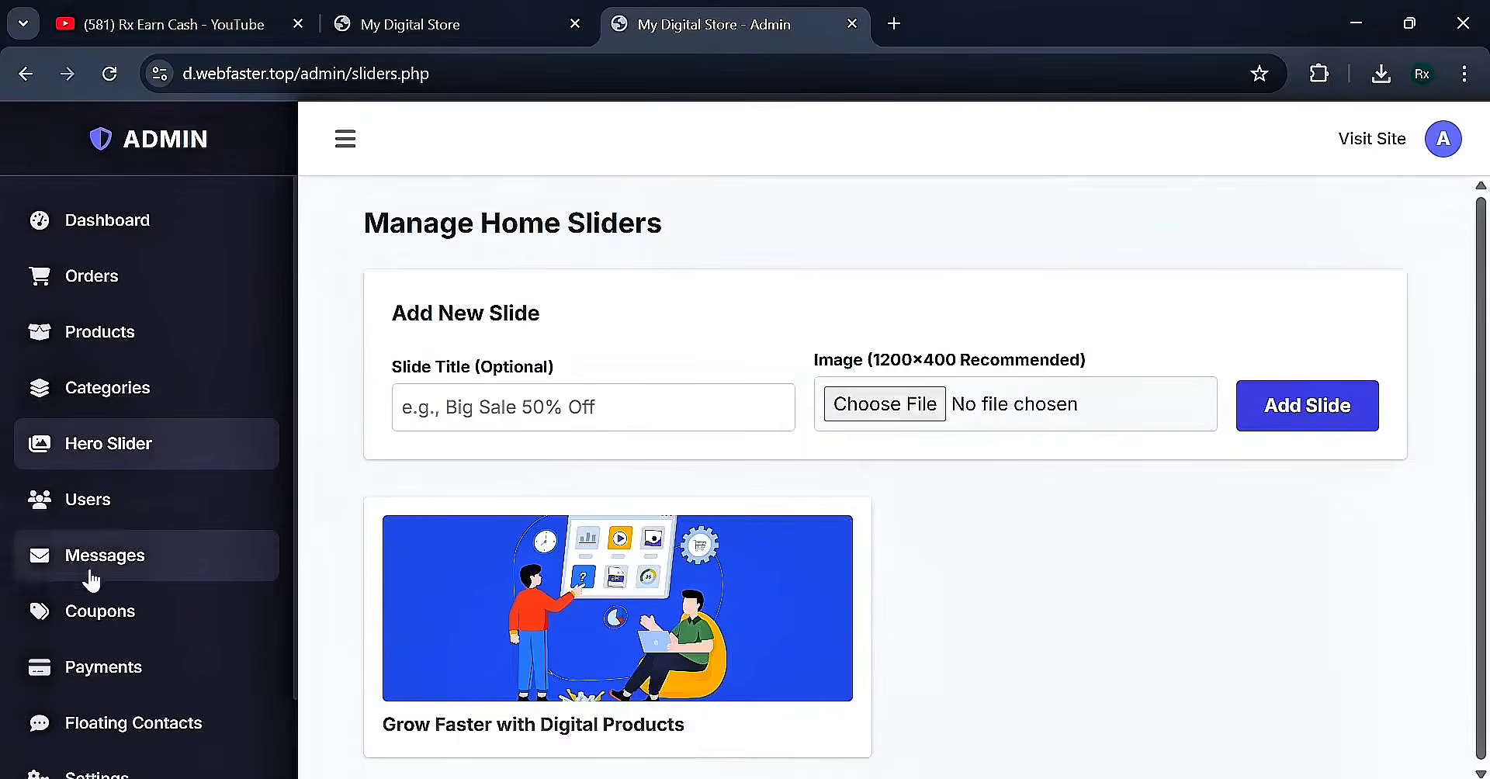
{"action": "left_click", "coordinate": [83, 510]}
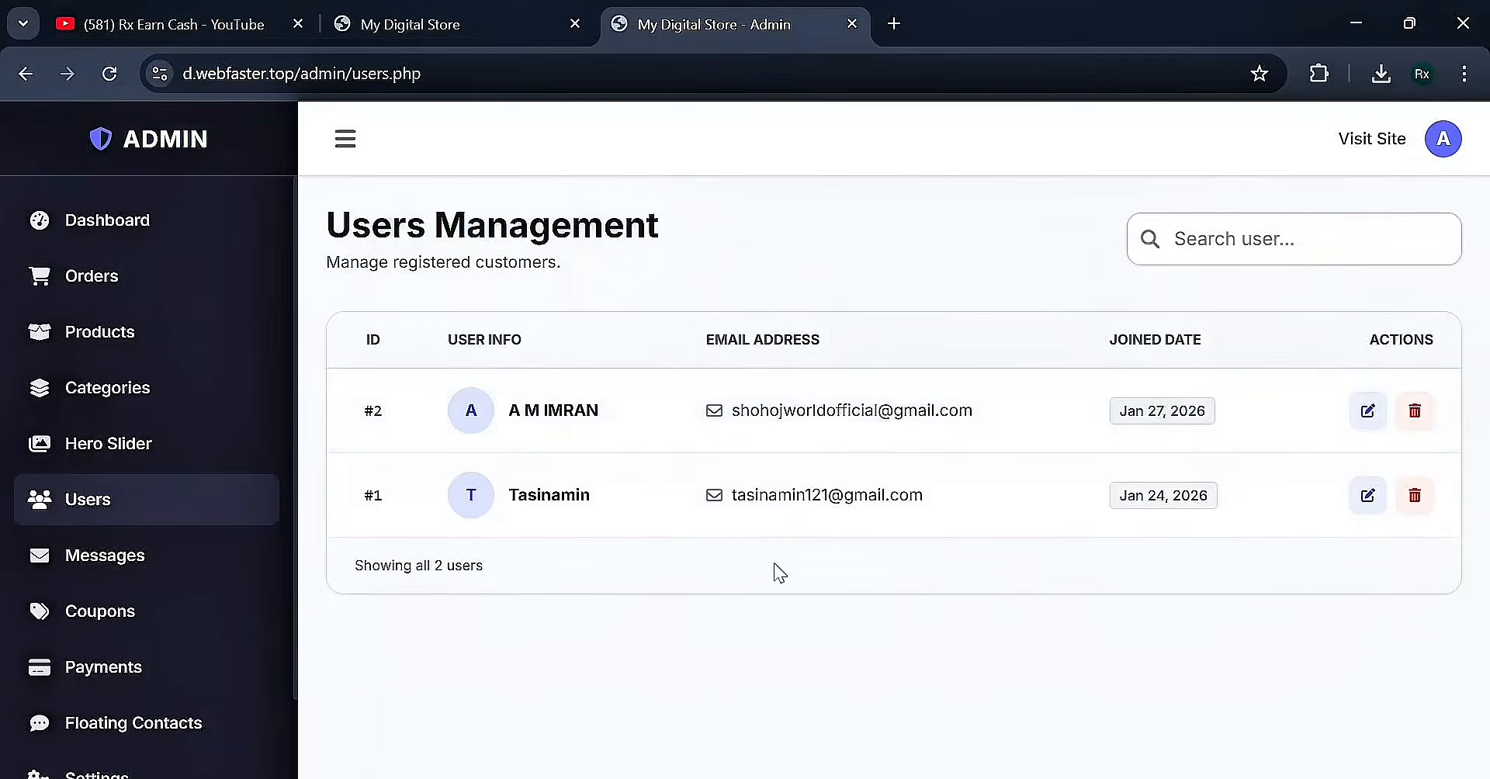
{"action": "left_click", "coordinate": [1372, 497]}
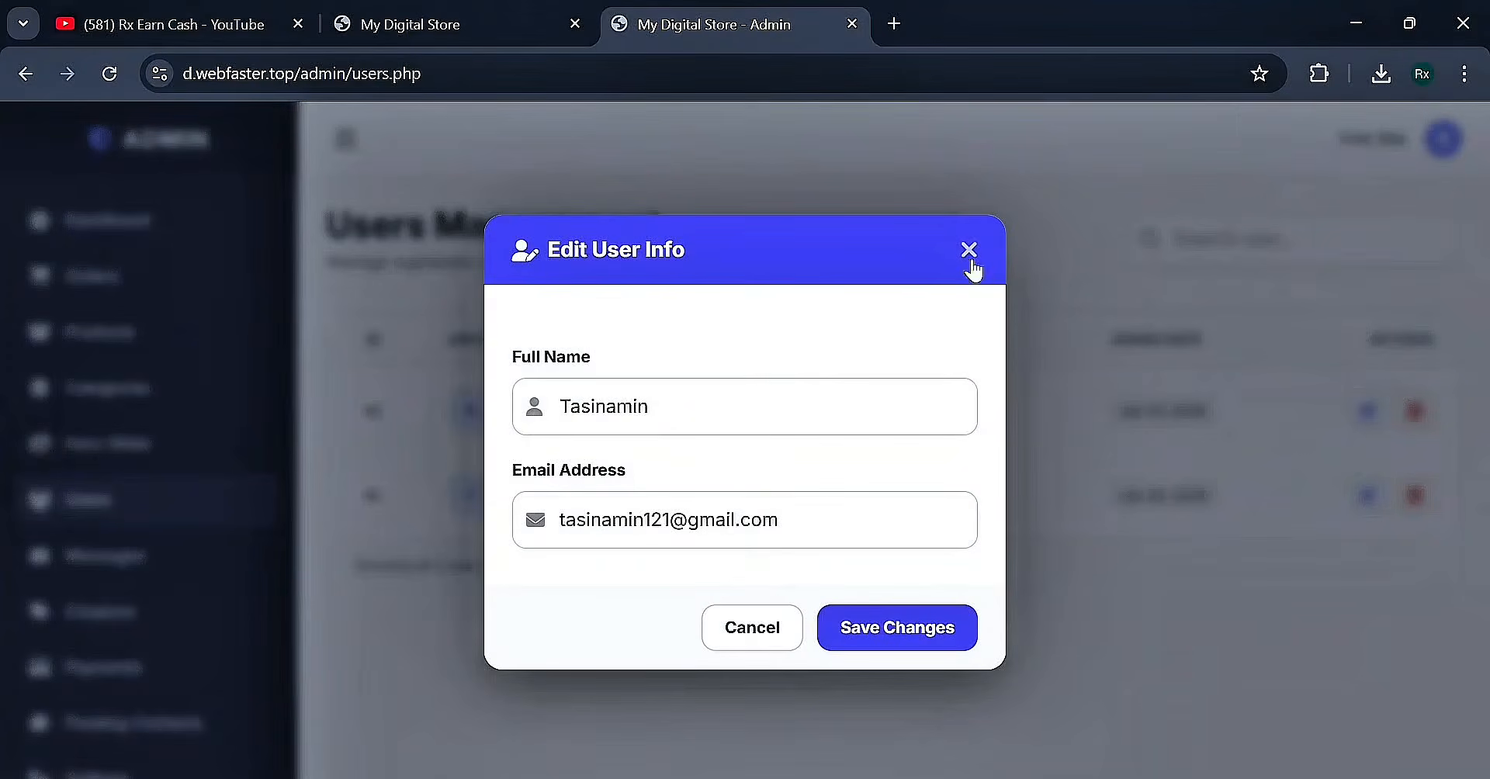
{"action": "left_click", "coordinate": [970, 260]}
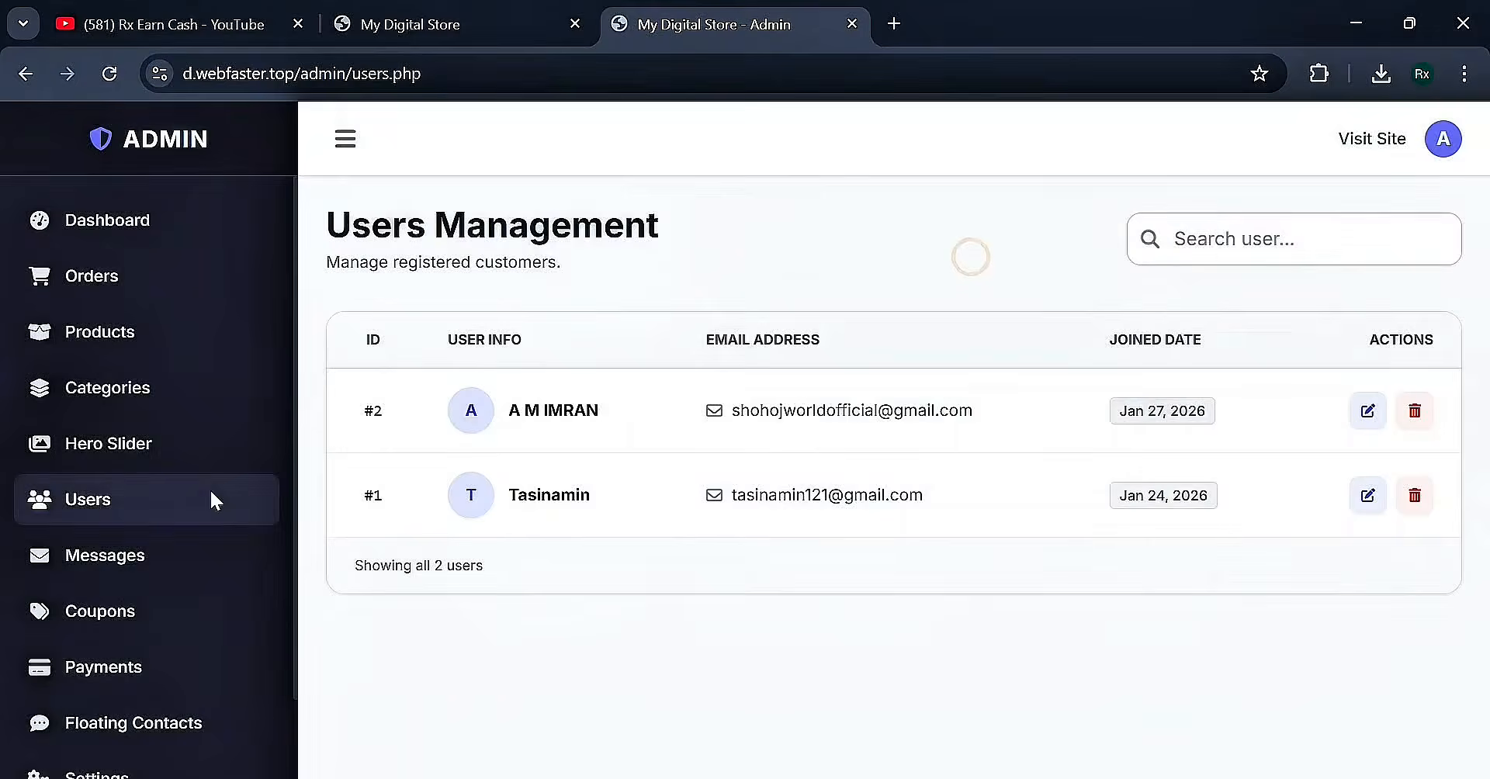
Check the empty User Messages page, then return to the admin Dashboard overview
{"action": "left_click", "coordinate": [106, 573]}
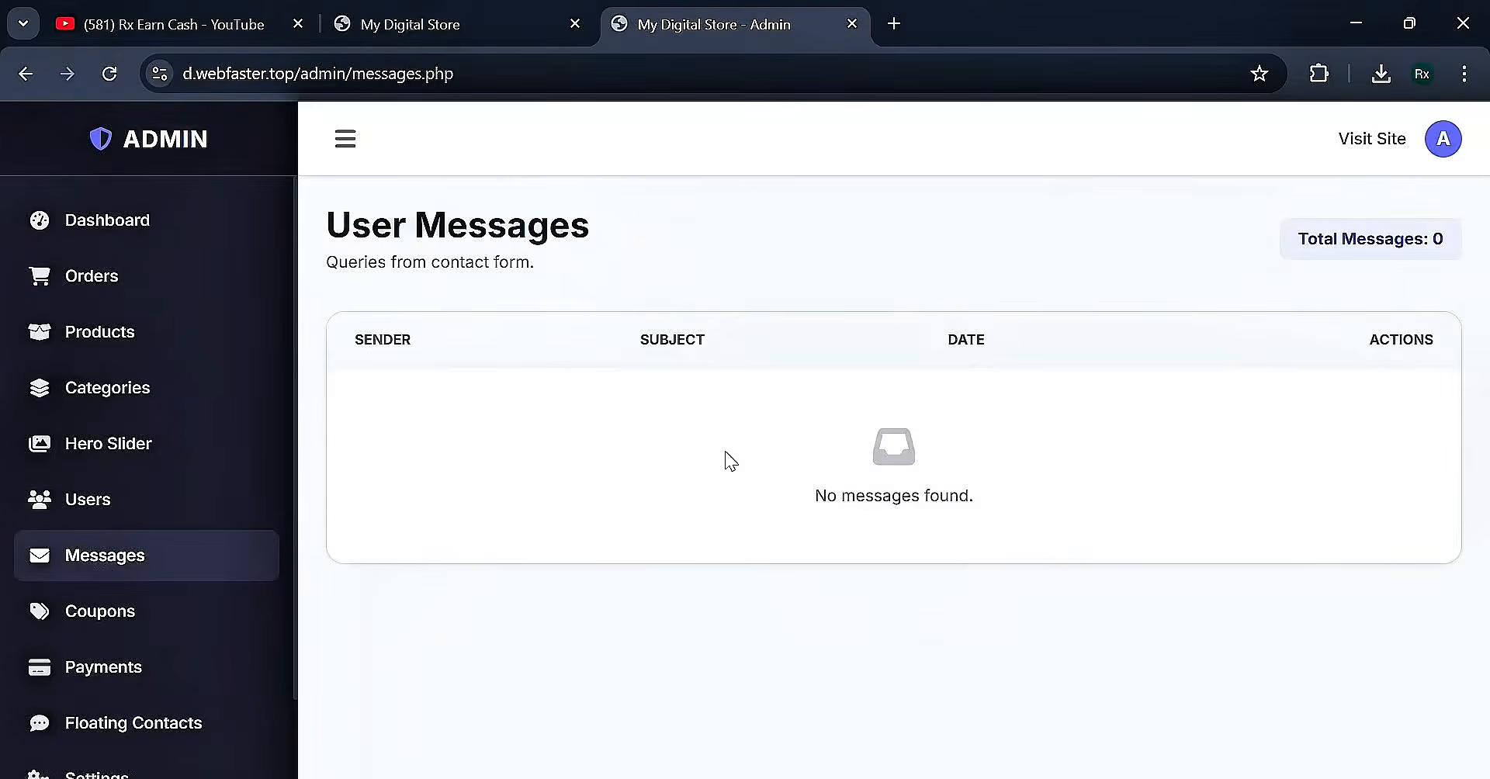
{"action": "left_click", "coordinate": [508, 29]}
{"action": "left_click", "coordinate": [730, 25]}
{"action": "scroll", "coordinate": [167, 629], "scroll_direction": "down", "scroll_amount": 3}
{"action": "scroll", "coordinate": [153, 466], "scroll_direction": "up", "scroll_amount": 3}
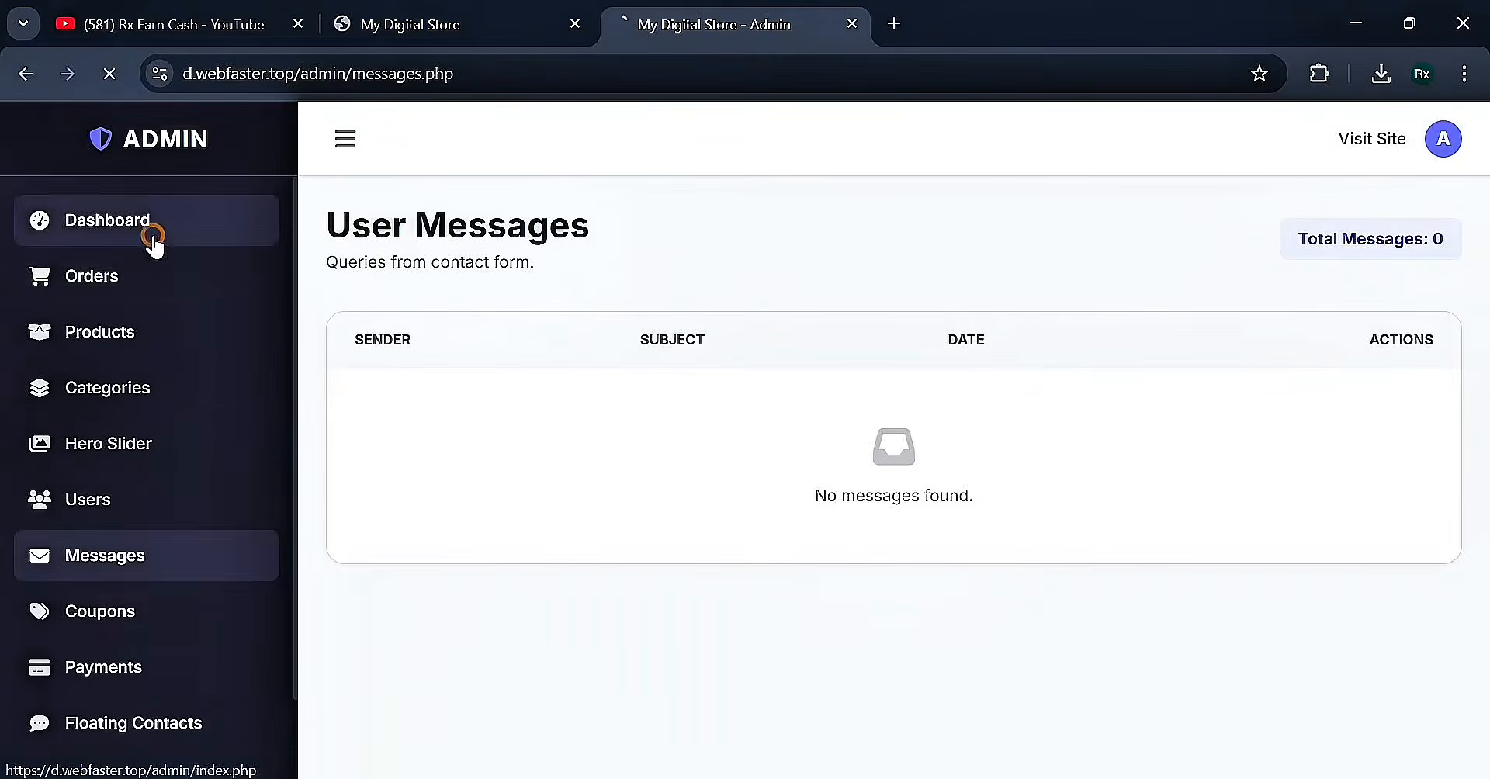
{"action": "left_click", "coordinate": [154, 245]}
Load the storefront index.php via the site logo and select the domain in the address bar
{"action": "left_click", "coordinate": [415, 10]}
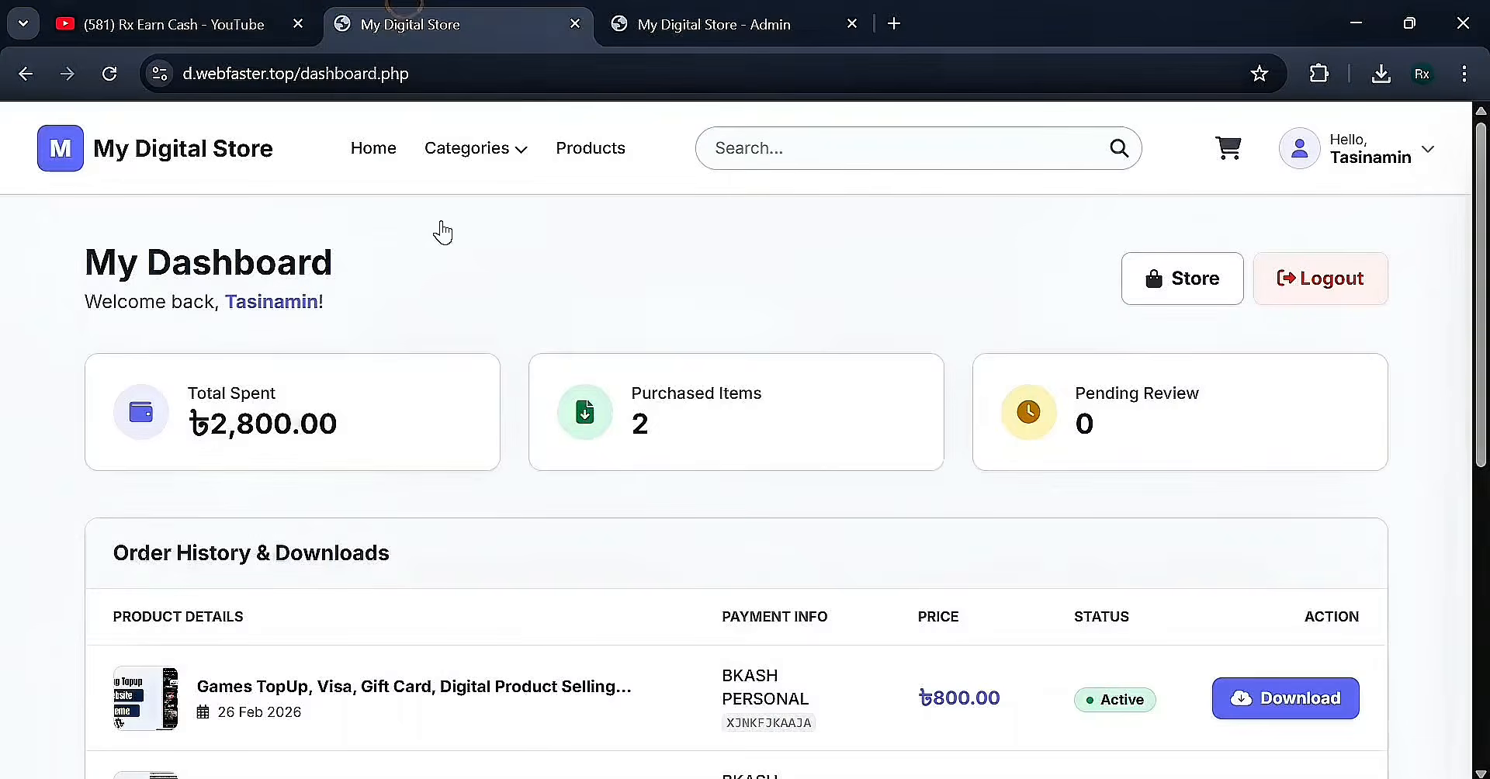
{"action": "left_click", "coordinate": [182, 155]}
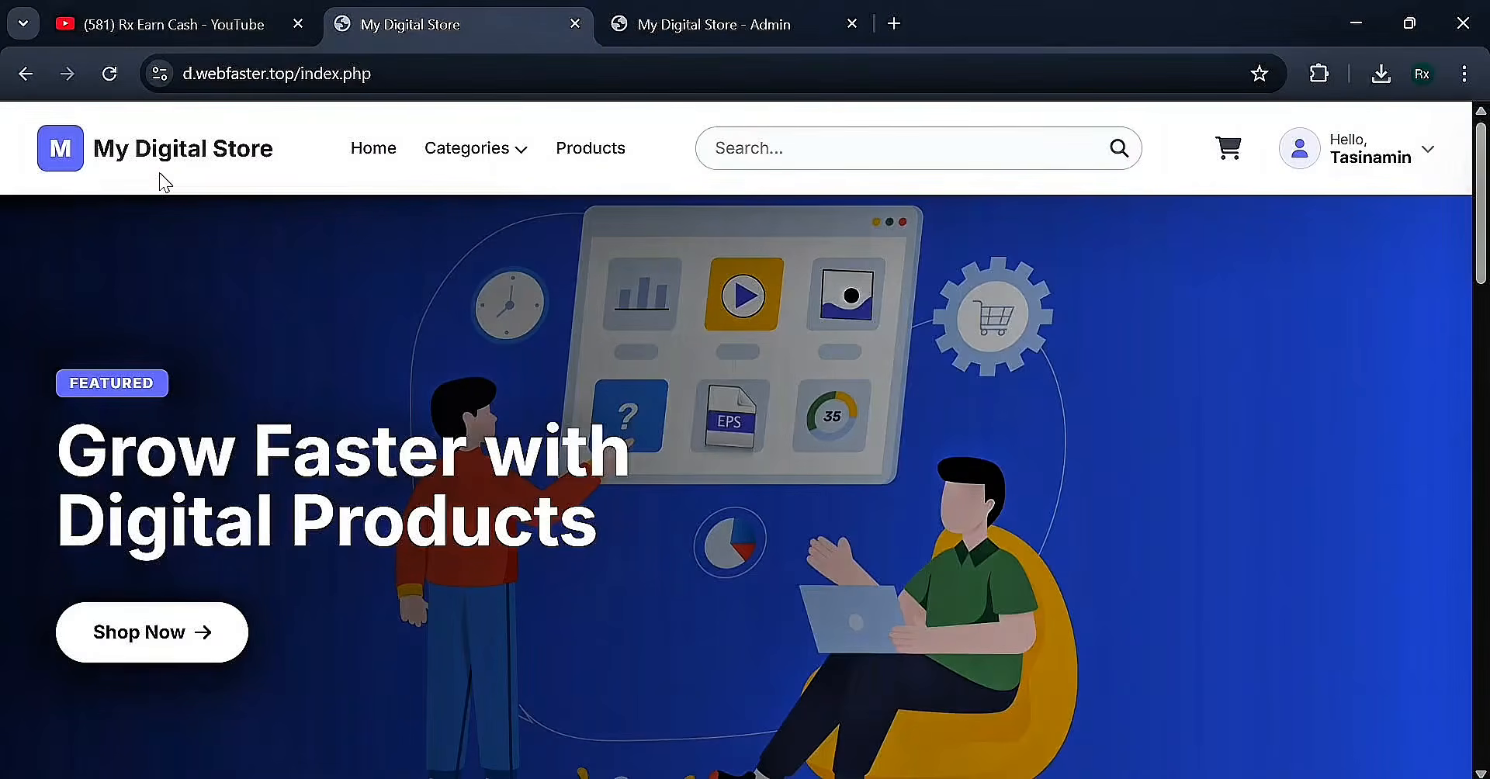
{"action": "double_click", "coordinate": [228, 74]}
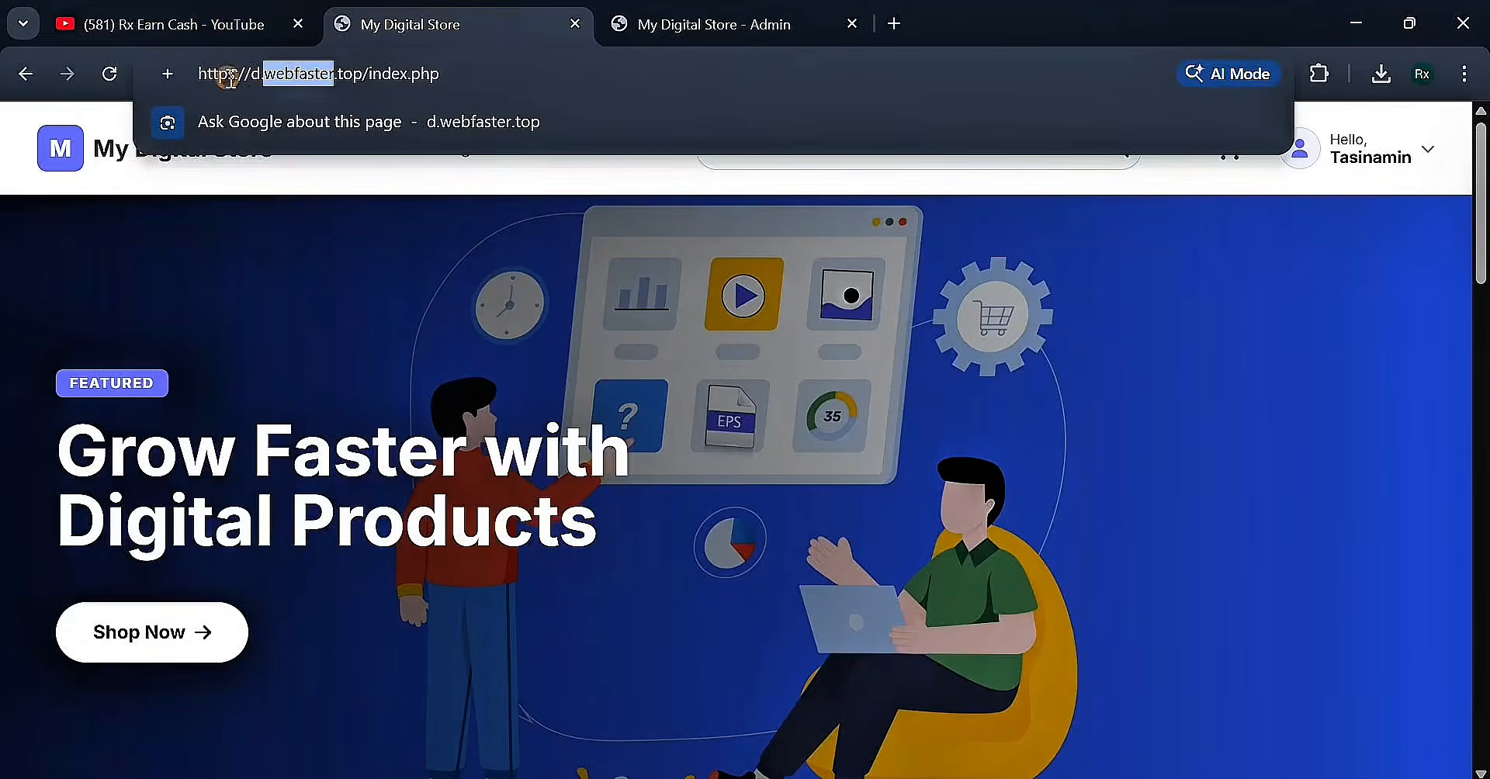
{"action": "left_click", "coordinate": [339, 75]}
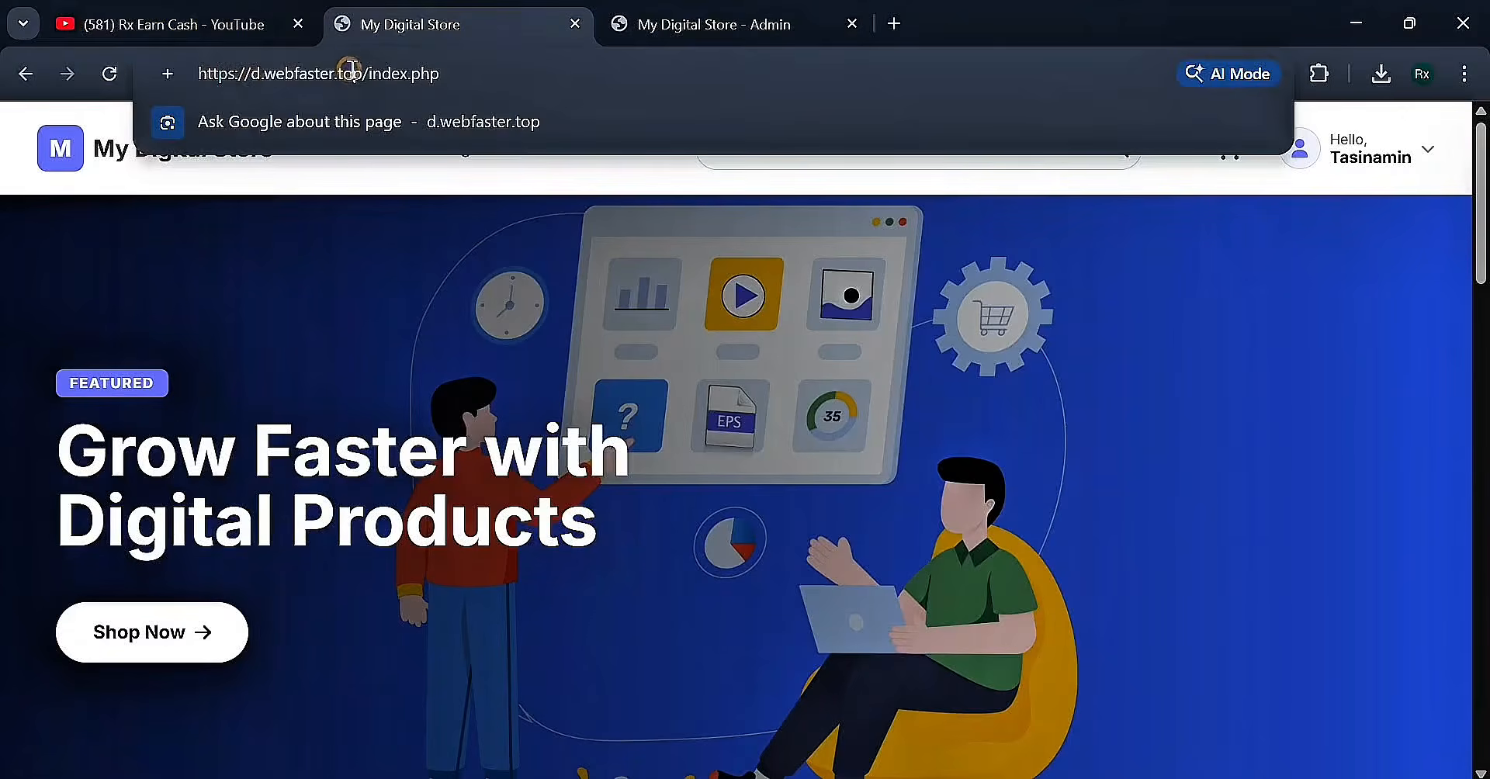
{"action": "left_click_drag", "start_coordinate": [370, 76], "coordinate": [231, 79]}
{"action": "left_click", "coordinate": [348, 78]}
{"action": "left_click", "coordinate": [316, 385]}
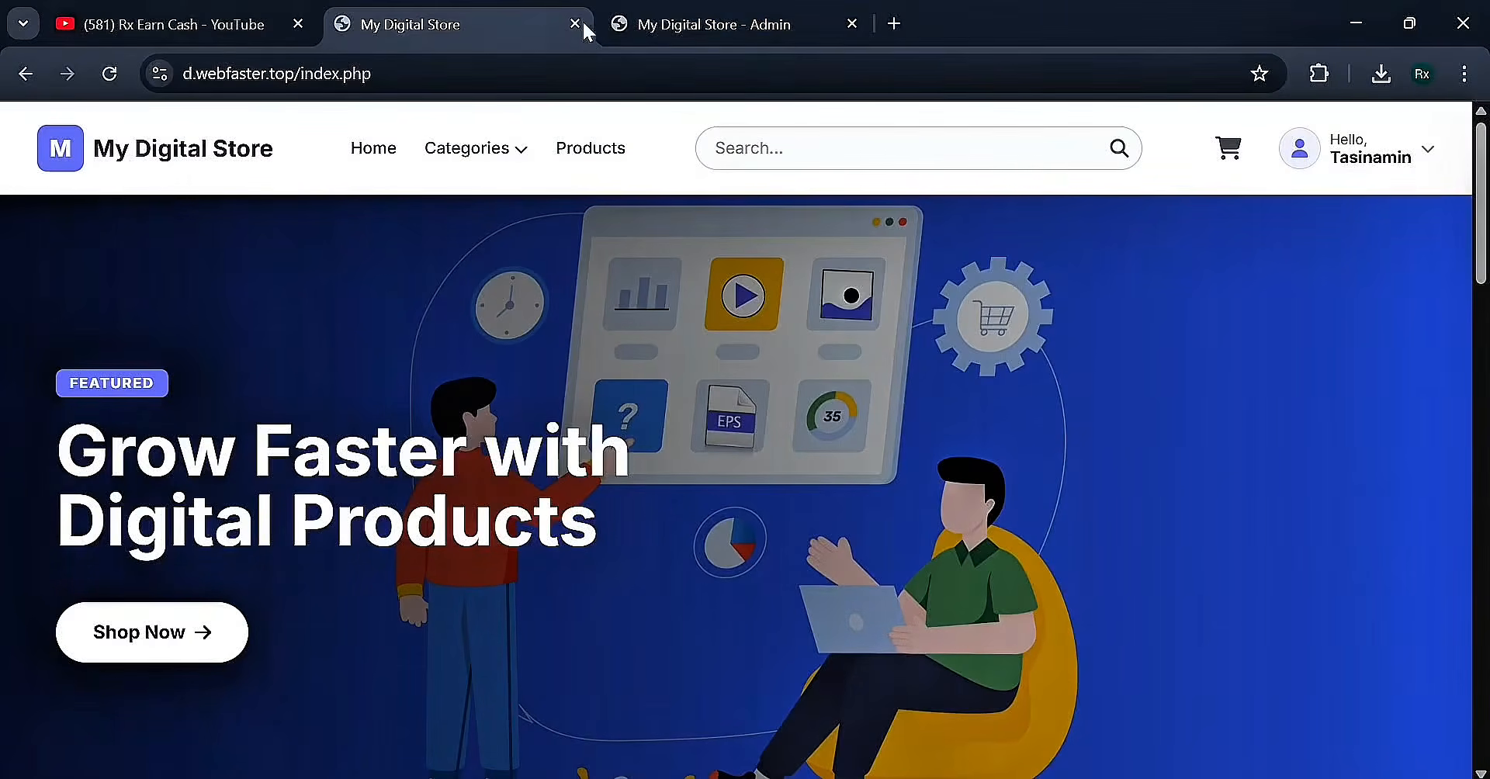
Visit rxhoster.com, close the chat popup, and scroll to the STARTER, PRO and RESELLER plan prices
{"action": "left_click", "coordinate": [530, 84]}
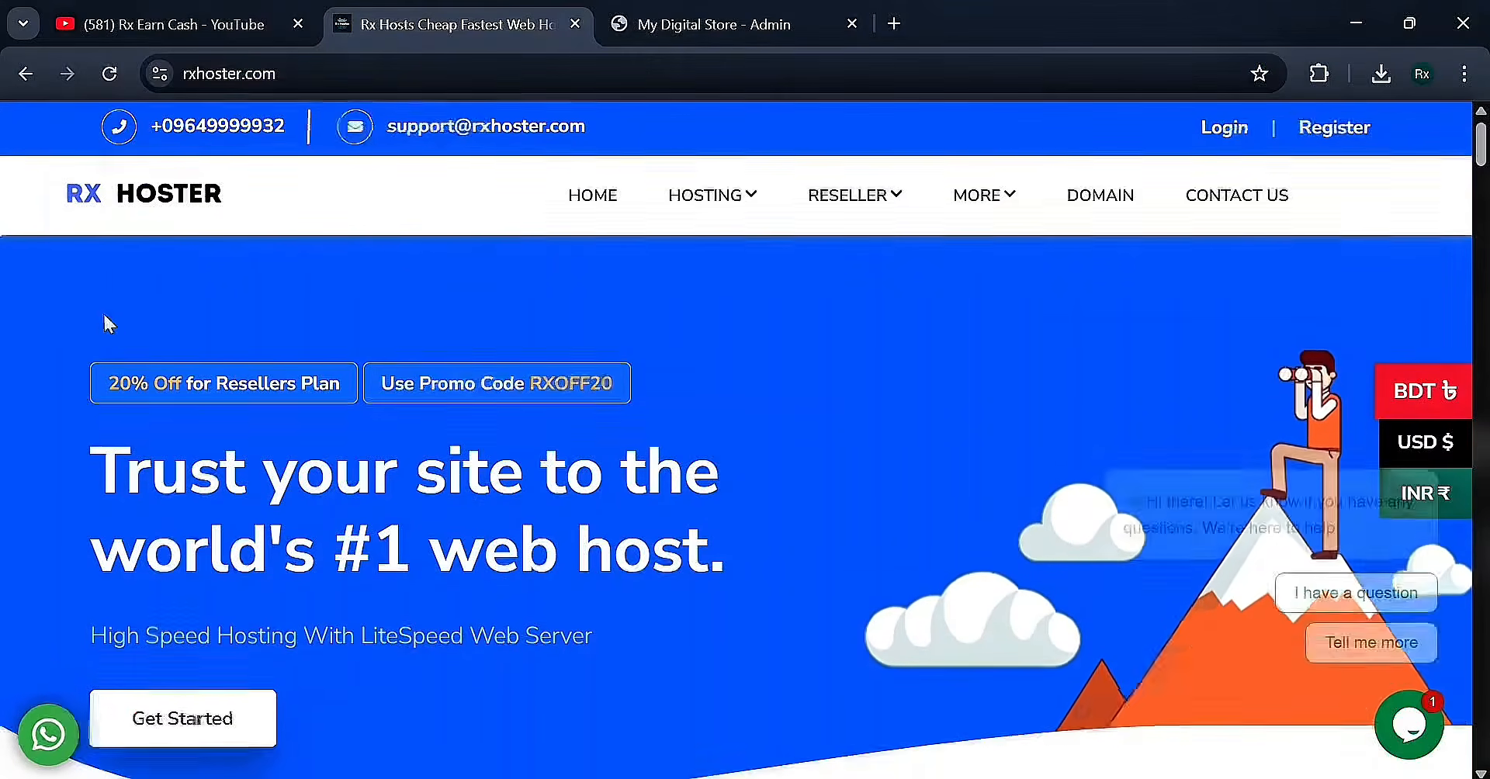
{"action": "scroll", "coordinate": [102, 306], "scroll_direction": "down", "scroll_amount": 9}
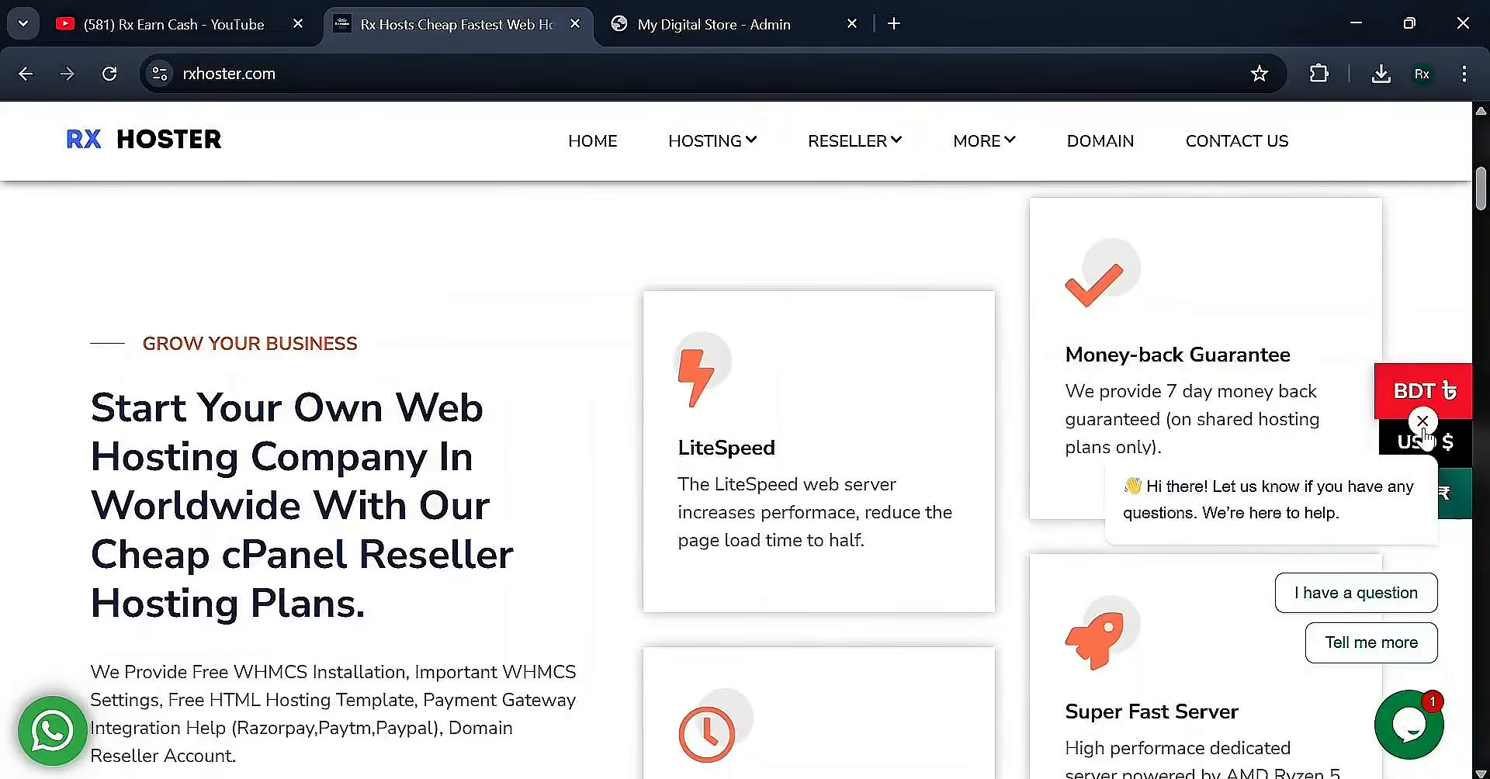
{"action": "left_click", "coordinate": [1423, 421]}
{"action": "scroll", "coordinate": [501, 497], "scroll_direction": "down", "scroll_amount": 6}
{"action": "scroll", "coordinate": [495, 497], "scroll_direction": "down", "scroll_amount": 10}
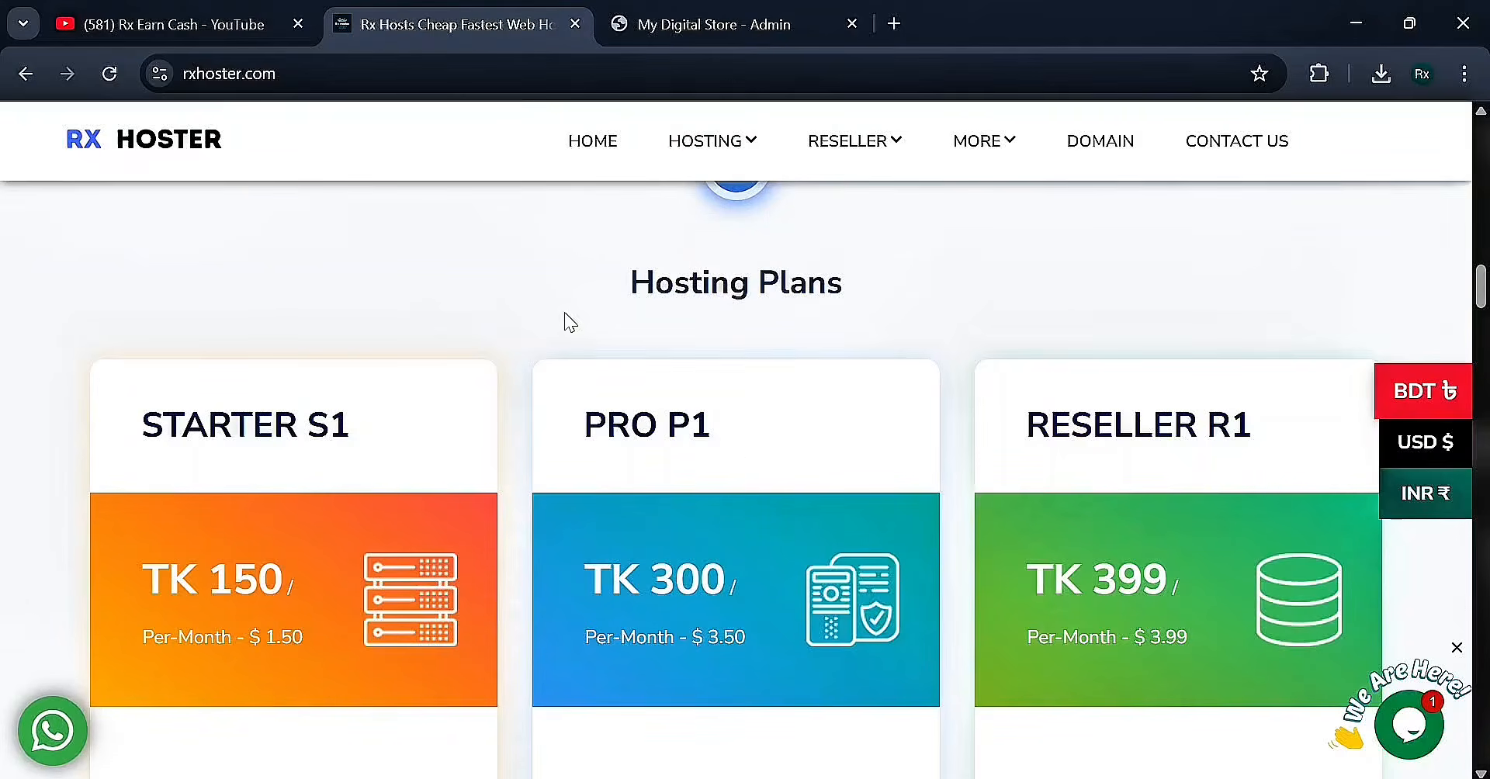
{"action": "left_click_drag", "start_coordinate": [592, 280], "coordinate": [730, 284]}
{"action": "left_click", "coordinate": [979, 229]}
{"action": "mouse_move", "coordinate": [729, 167]}
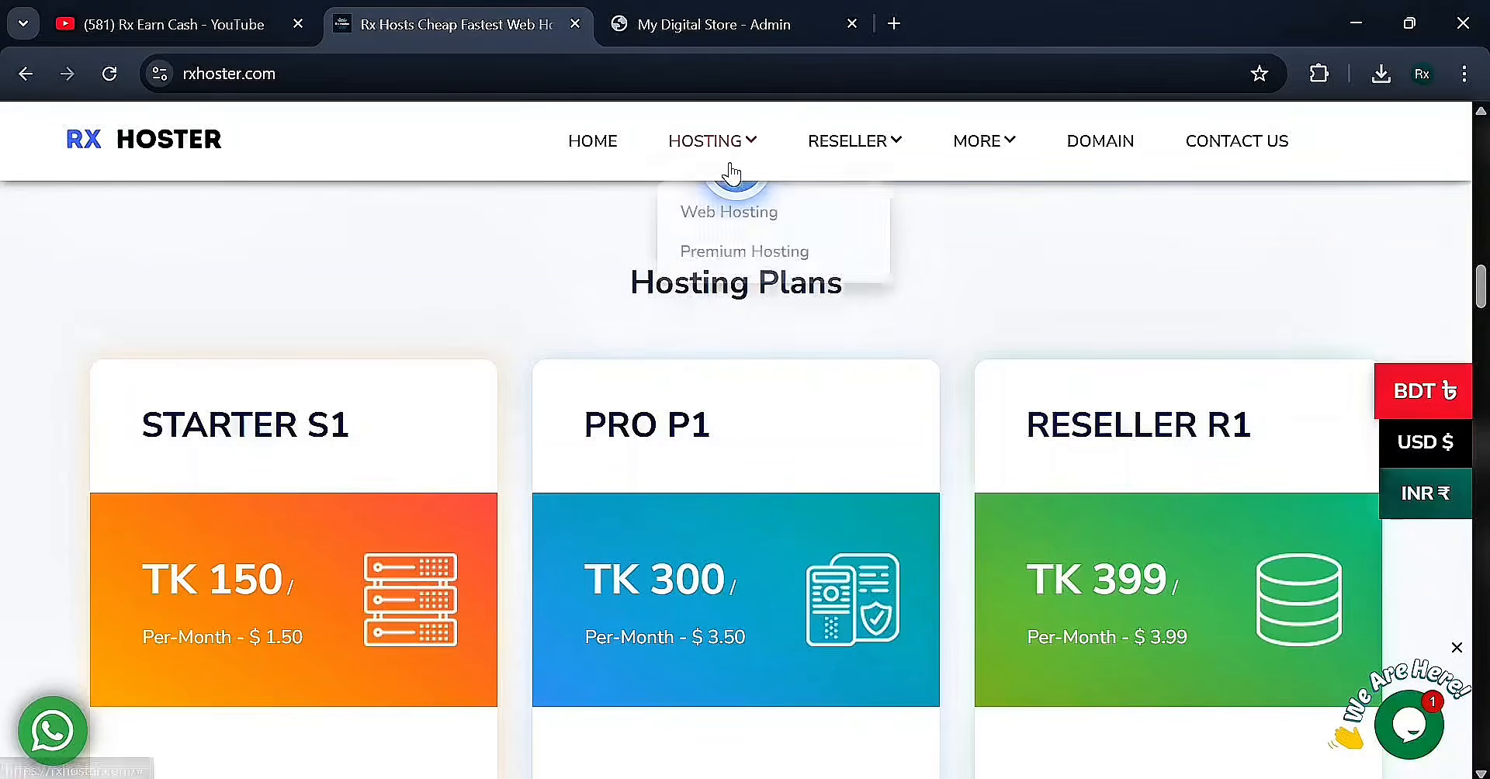
Open the Premium Hosting plans page and scroll through its plans
{"action": "left_click", "coordinate": [742, 242]}
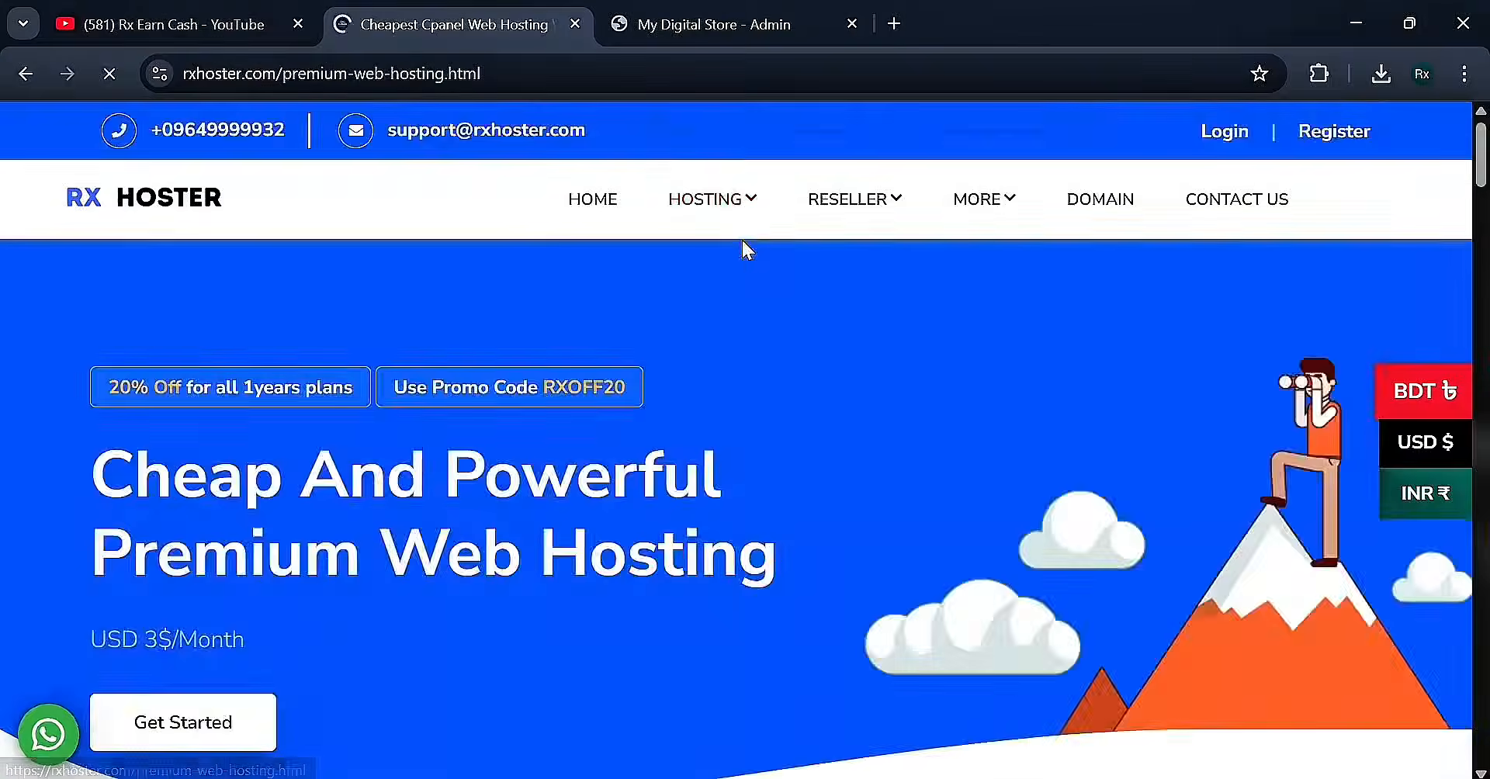
{"action": "scroll", "coordinate": [699, 414], "scroll_direction": "down", "scroll_amount": 5}
{"action": "scroll", "coordinate": [698, 414], "scroll_direction": "down", "scroll_amount": 10}
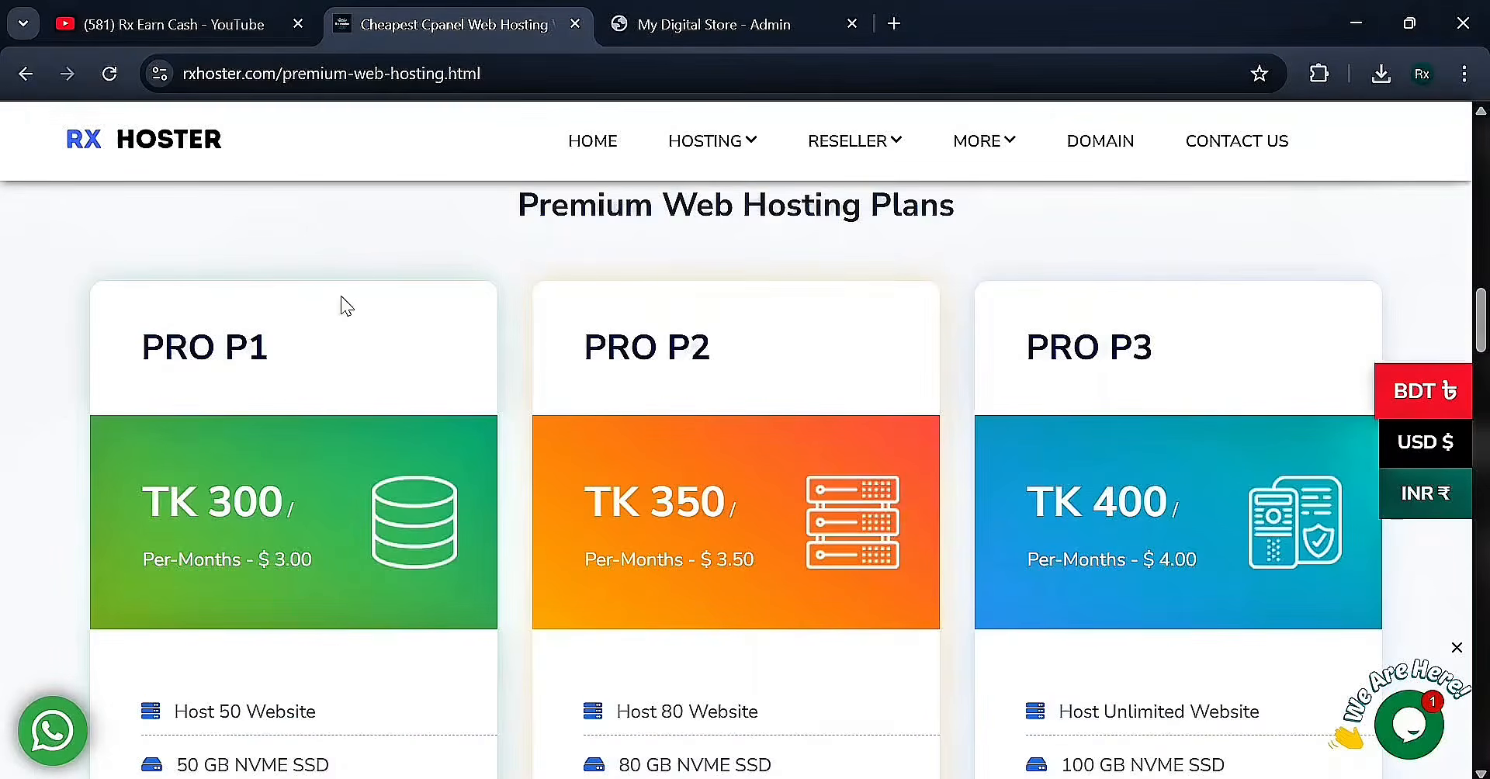
Open the Basic Web Hosting plans page and scroll down and back through its plans
{"action": "mouse_move", "coordinate": [703, 149]}
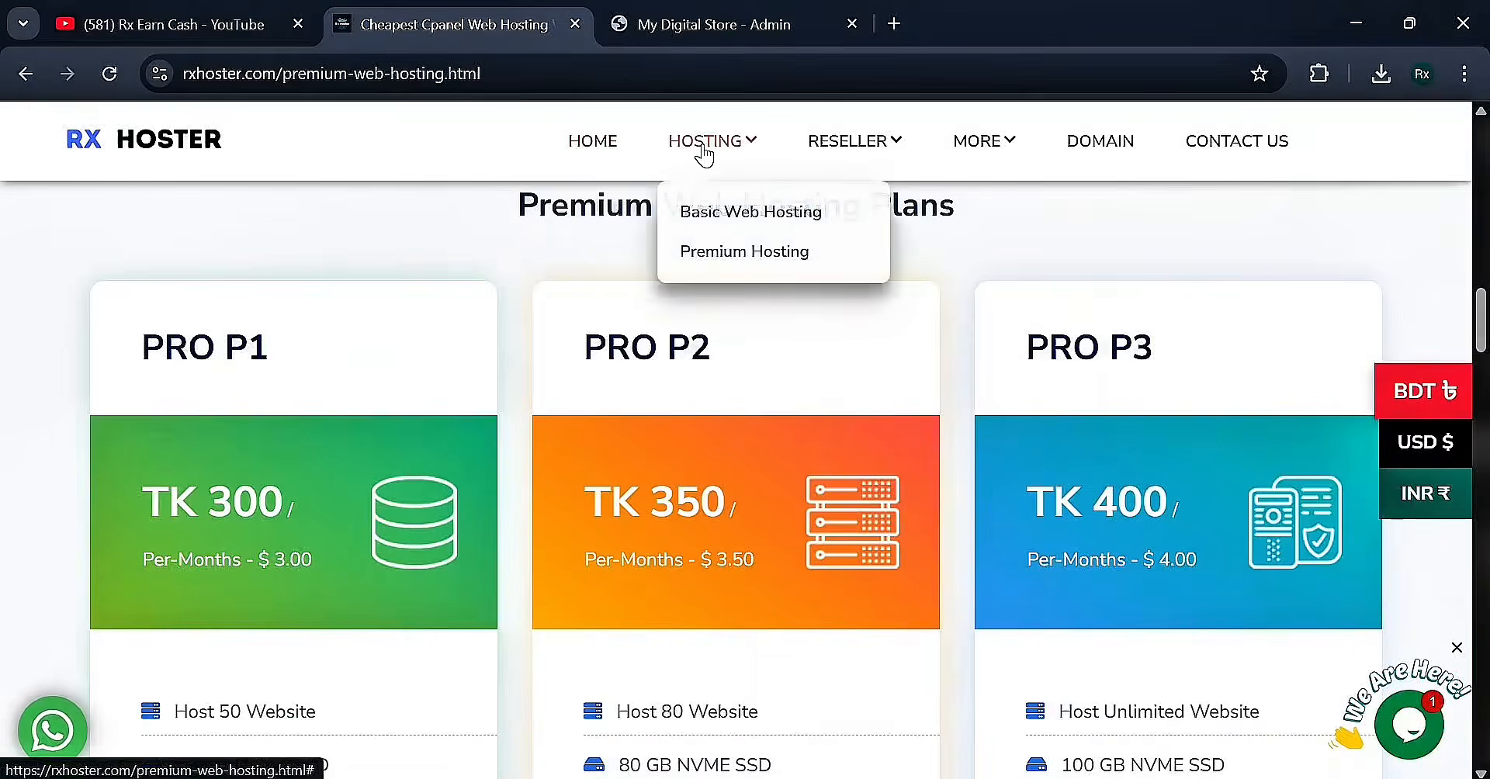
{"action": "left_click", "coordinate": [730, 198]}
{"action": "scroll", "coordinate": [675, 342], "scroll_direction": "down", "scroll_amount": 10}
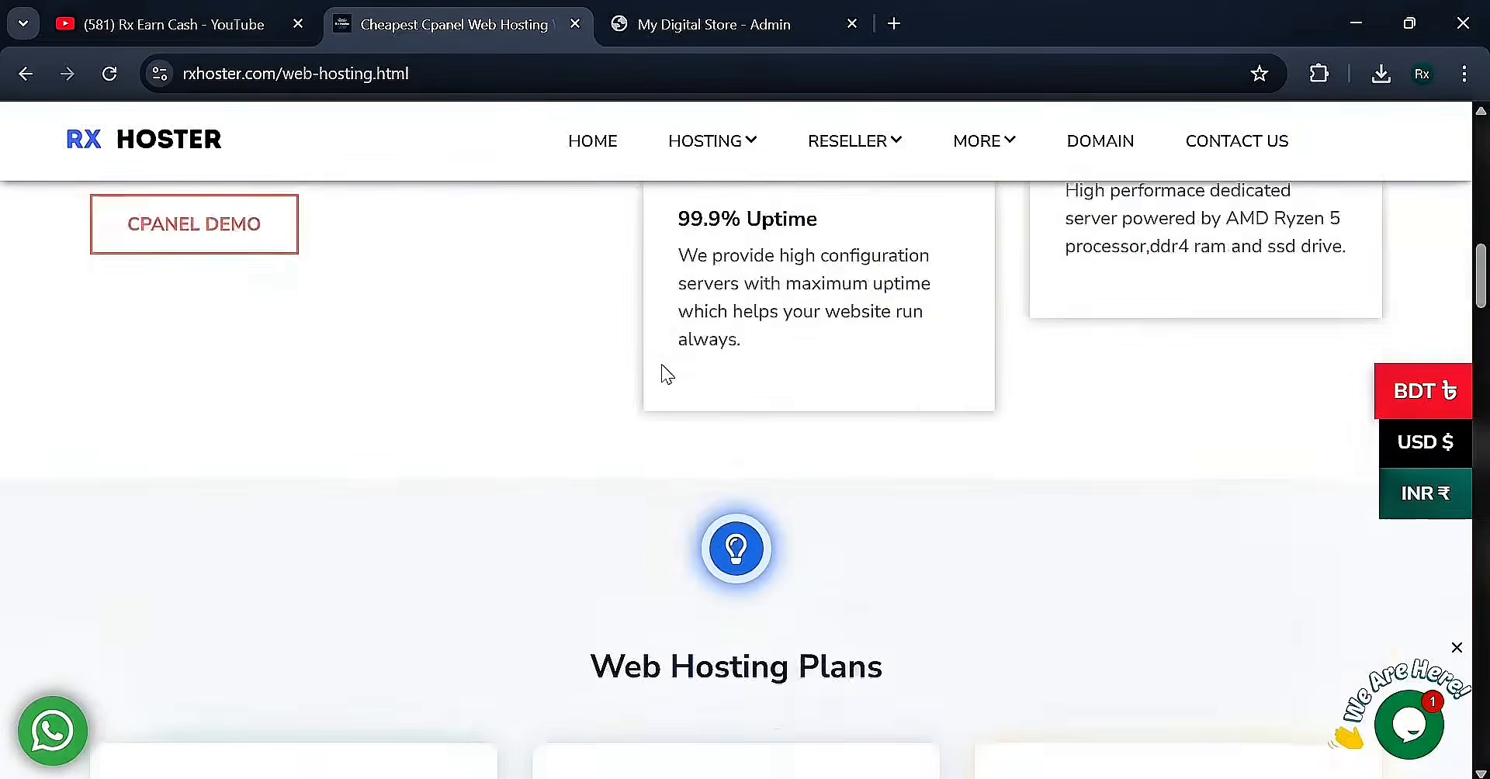
{"action": "scroll", "coordinate": [662, 365], "scroll_direction": "down", "scroll_amount": 12}
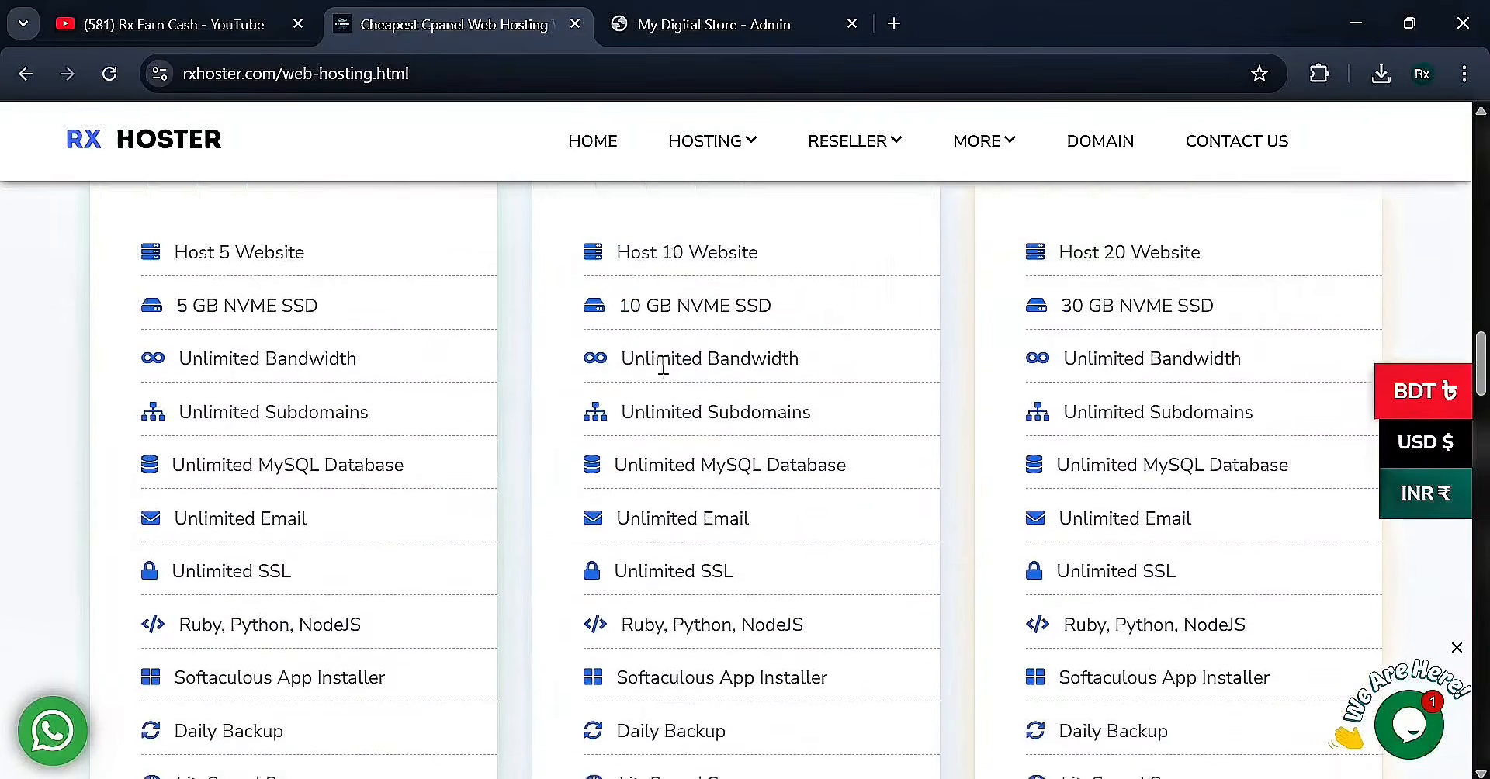
{"action": "scroll", "coordinate": [663, 365], "scroll_direction": "down", "scroll_amount": 2}
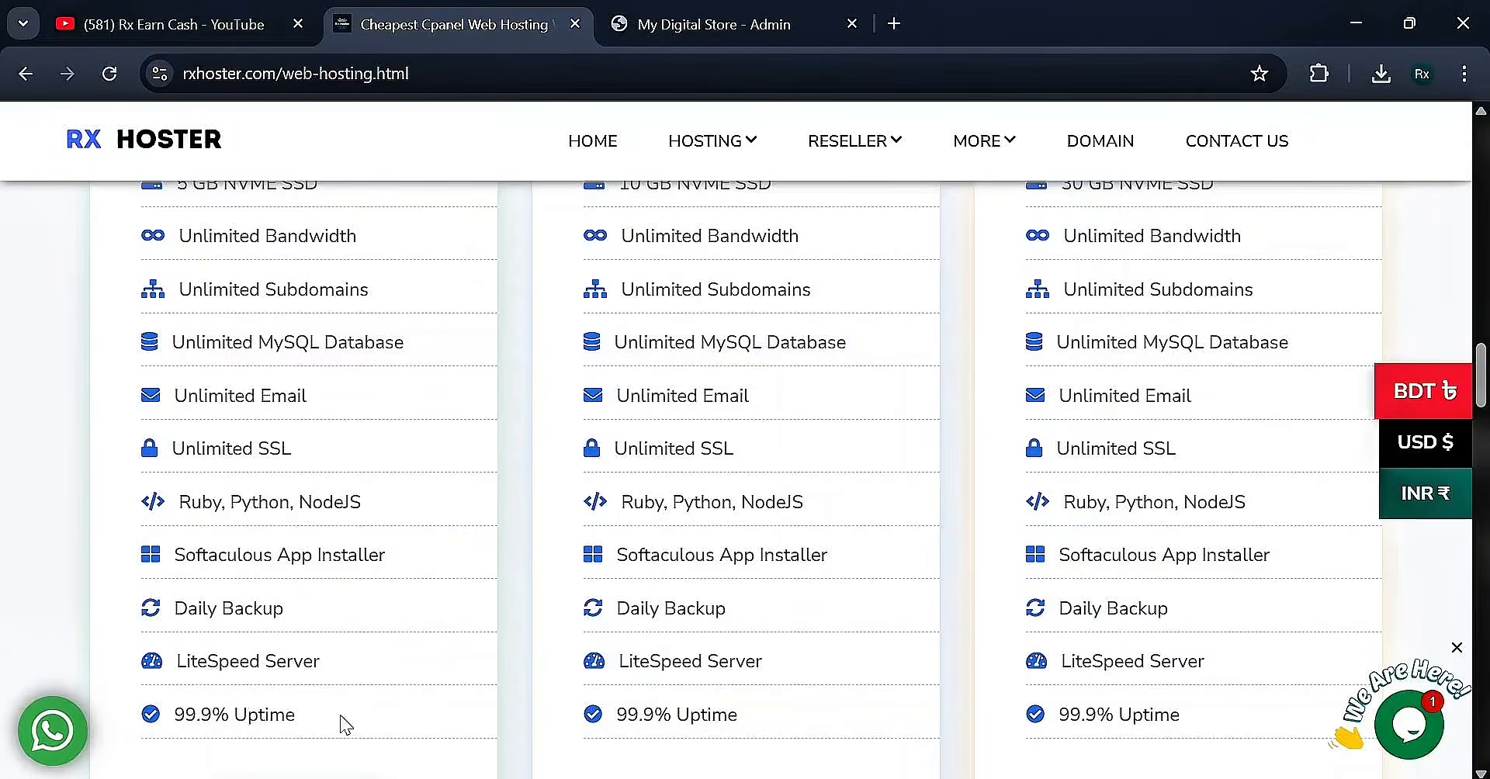
{"action": "scroll", "coordinate": [370, 636], "scroll_direction": "up", "scroll_amount": 6}
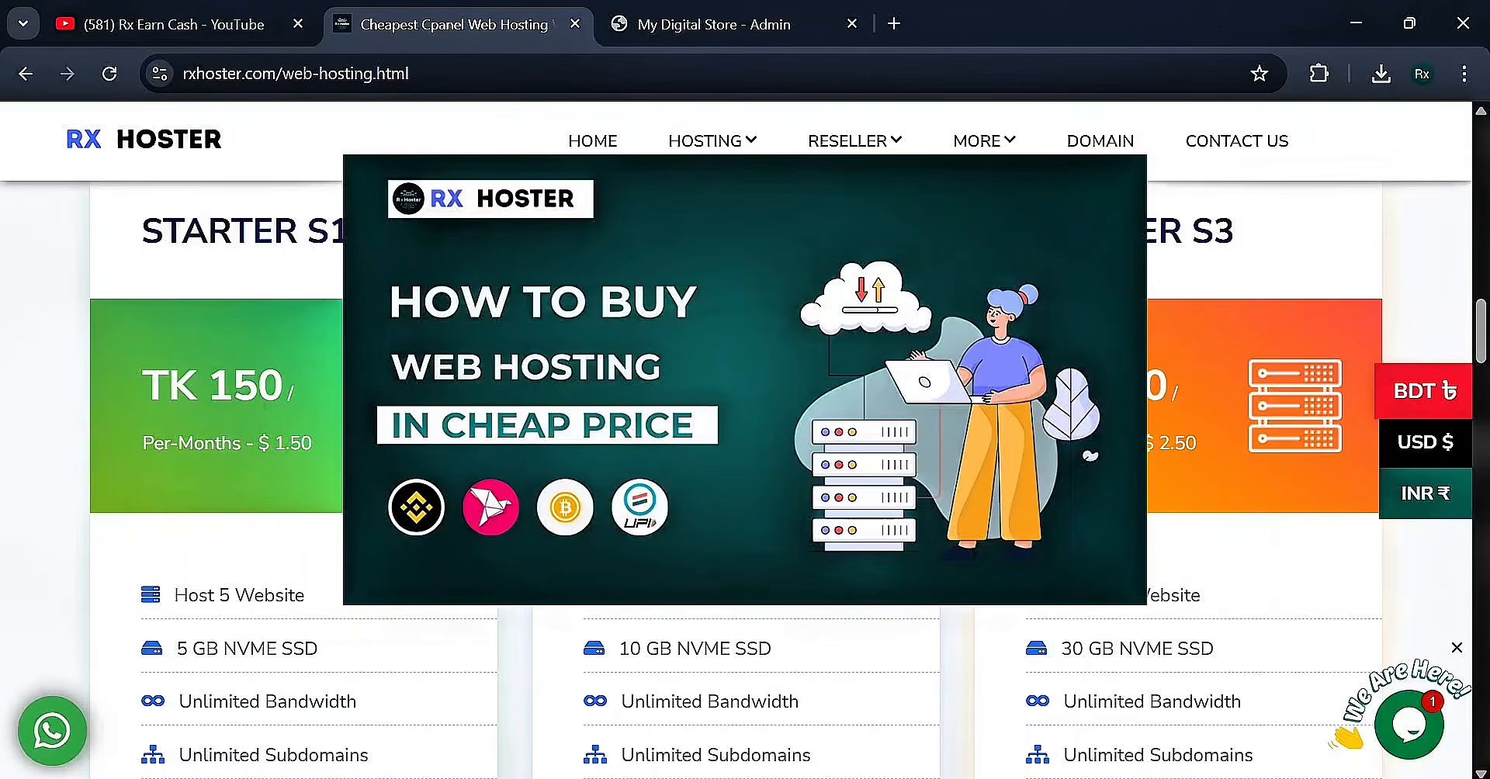
{"action": "scroll", "coordinate": [375, 371], "scroll_direction": "up", "scroll_amount": 10}
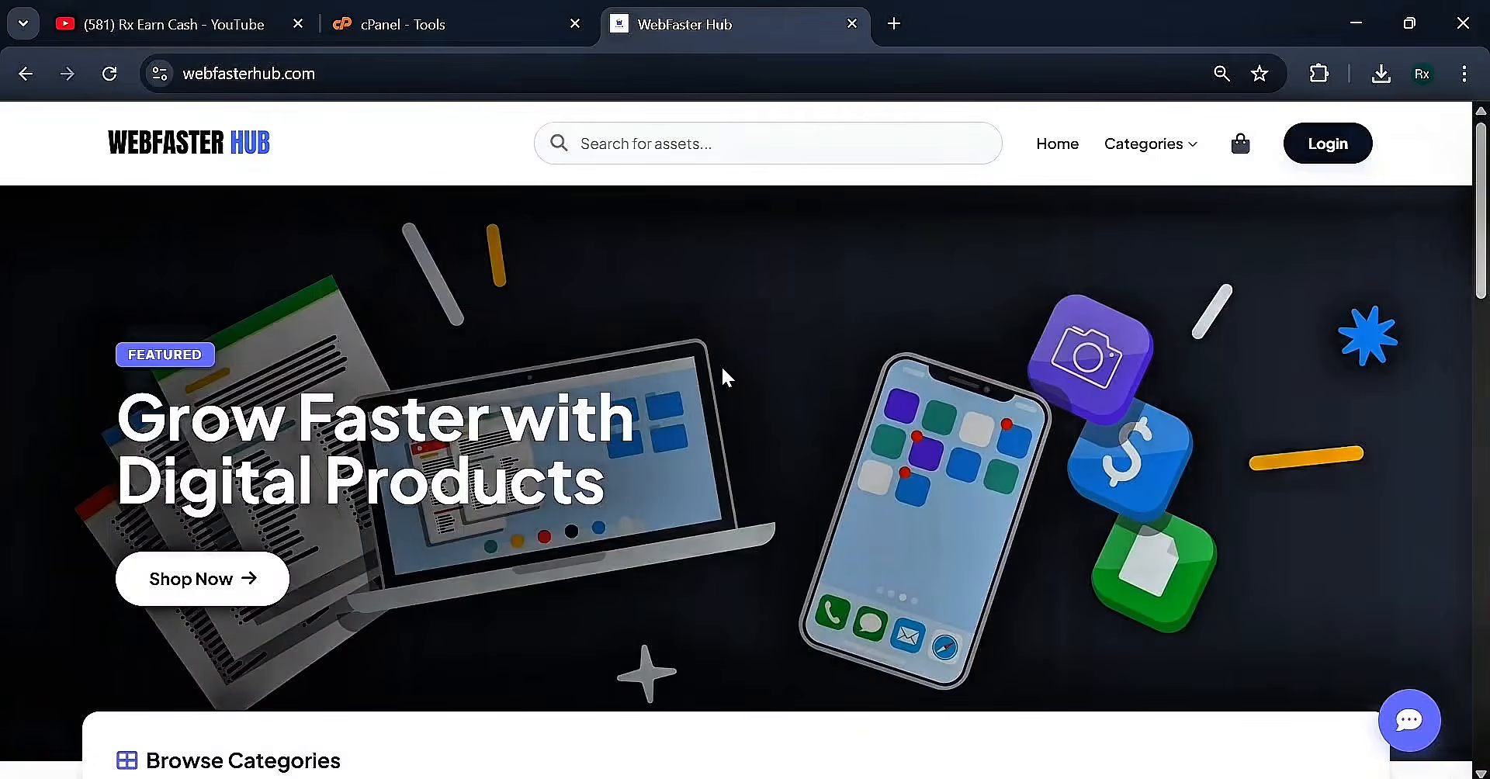
Scroll the WebFaster Hub home page and go to the store's Login page
{"action": "scroll", "coordinate": [722, 366], "scroll_direction": "down", "scroll_amount": 7}
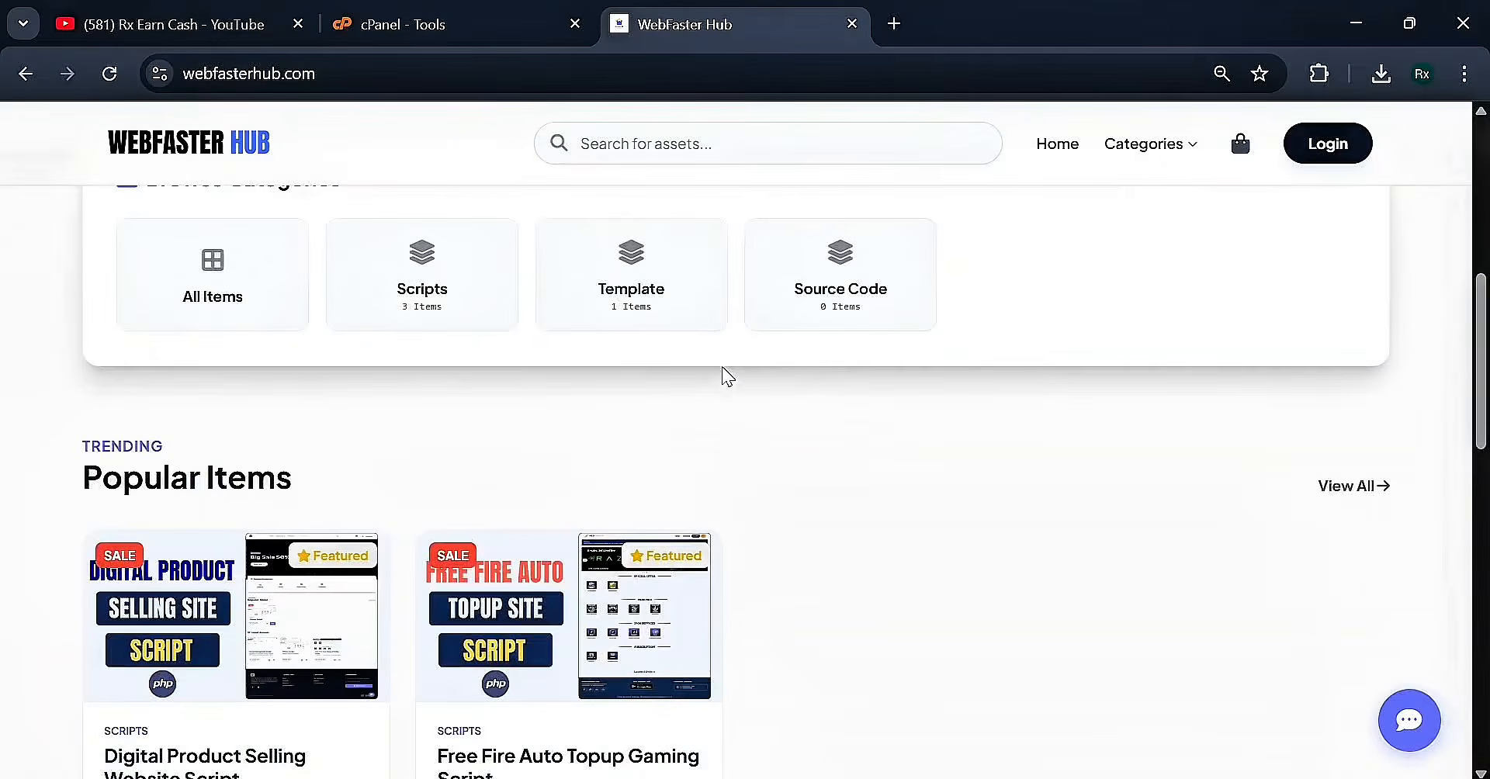
{"action": "scroll", "coordinate": [722, 368], "scroll_direction": "down", "scroll_amount": 3}
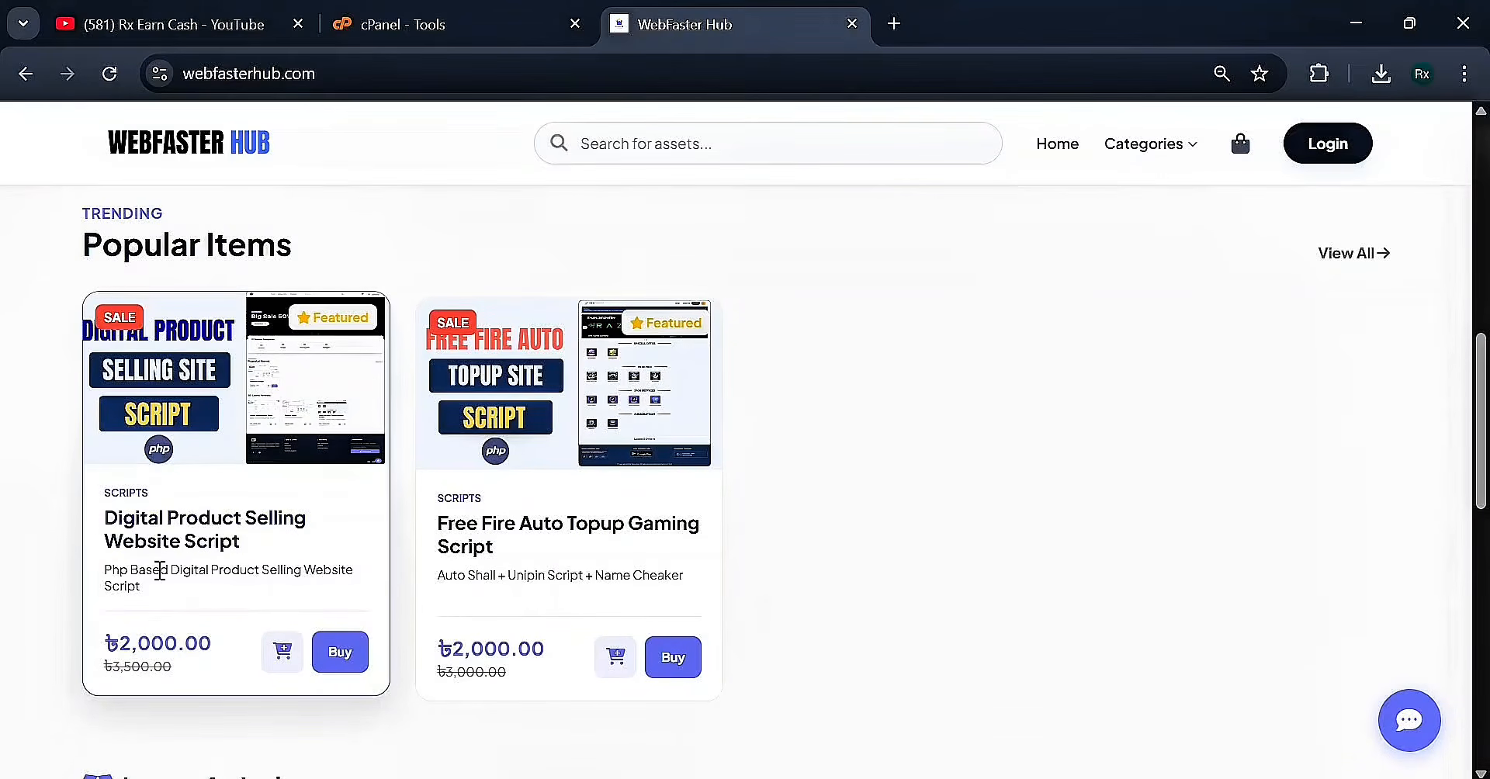
{"action": "scroll", "coordinate": [153, 565], "scroll_direction": "down", "scroll_amount": 1}
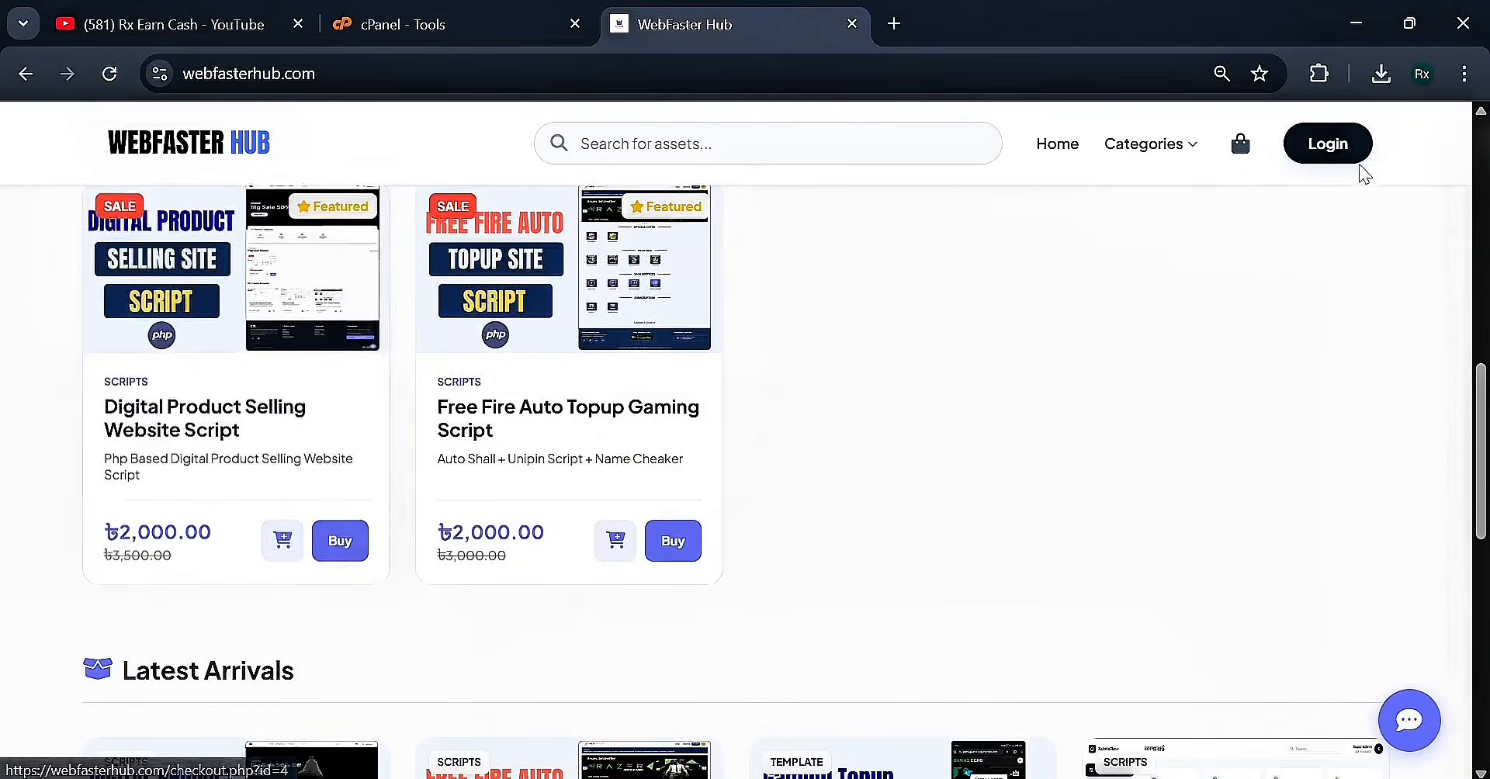
{"action": "left_click", "coordinate": [1338, 150]}
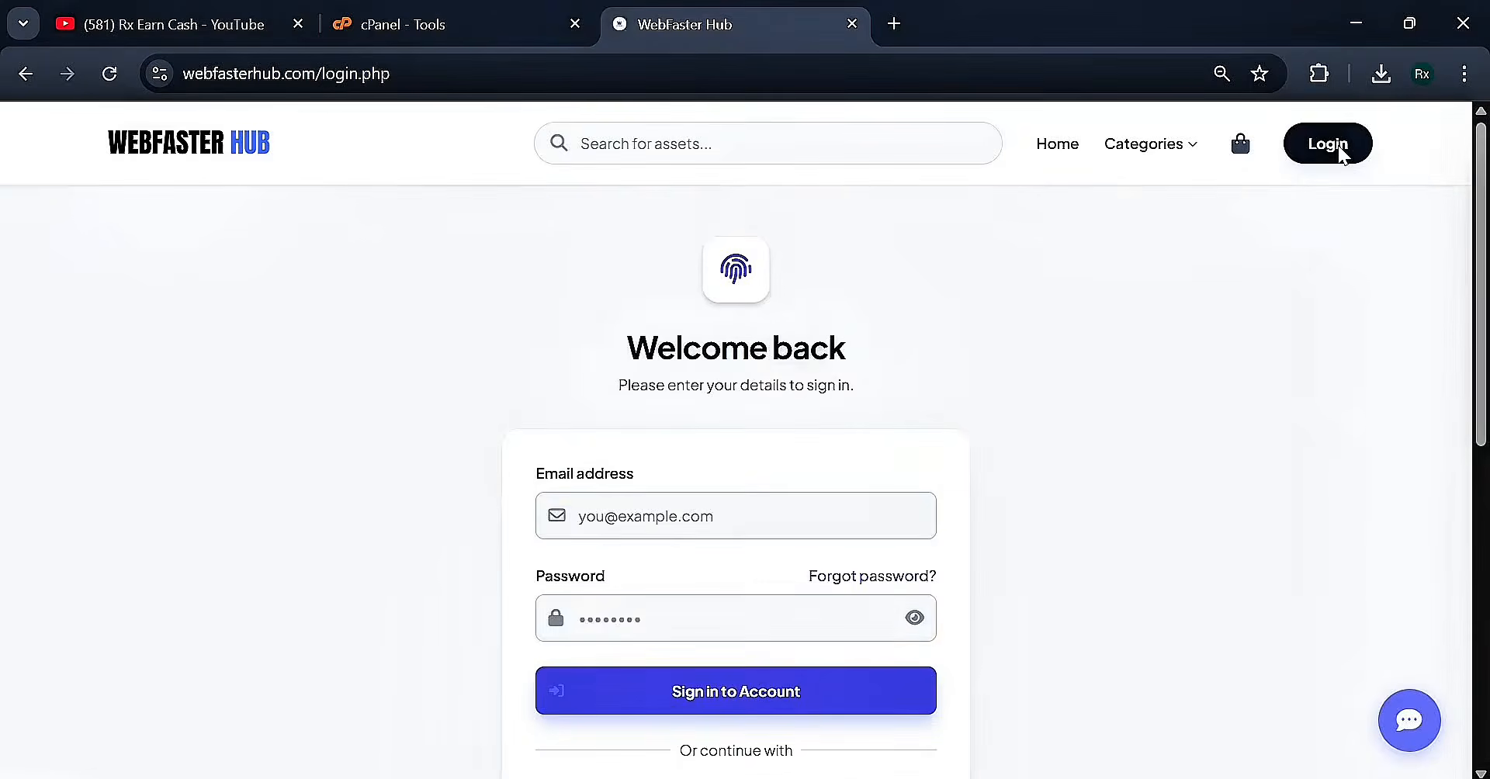
Sign in with the saved autofill email and password
{"action": "scroll", "coordinate": [825, 504], "scroll_direction": "down", "scroll_amount": 3}
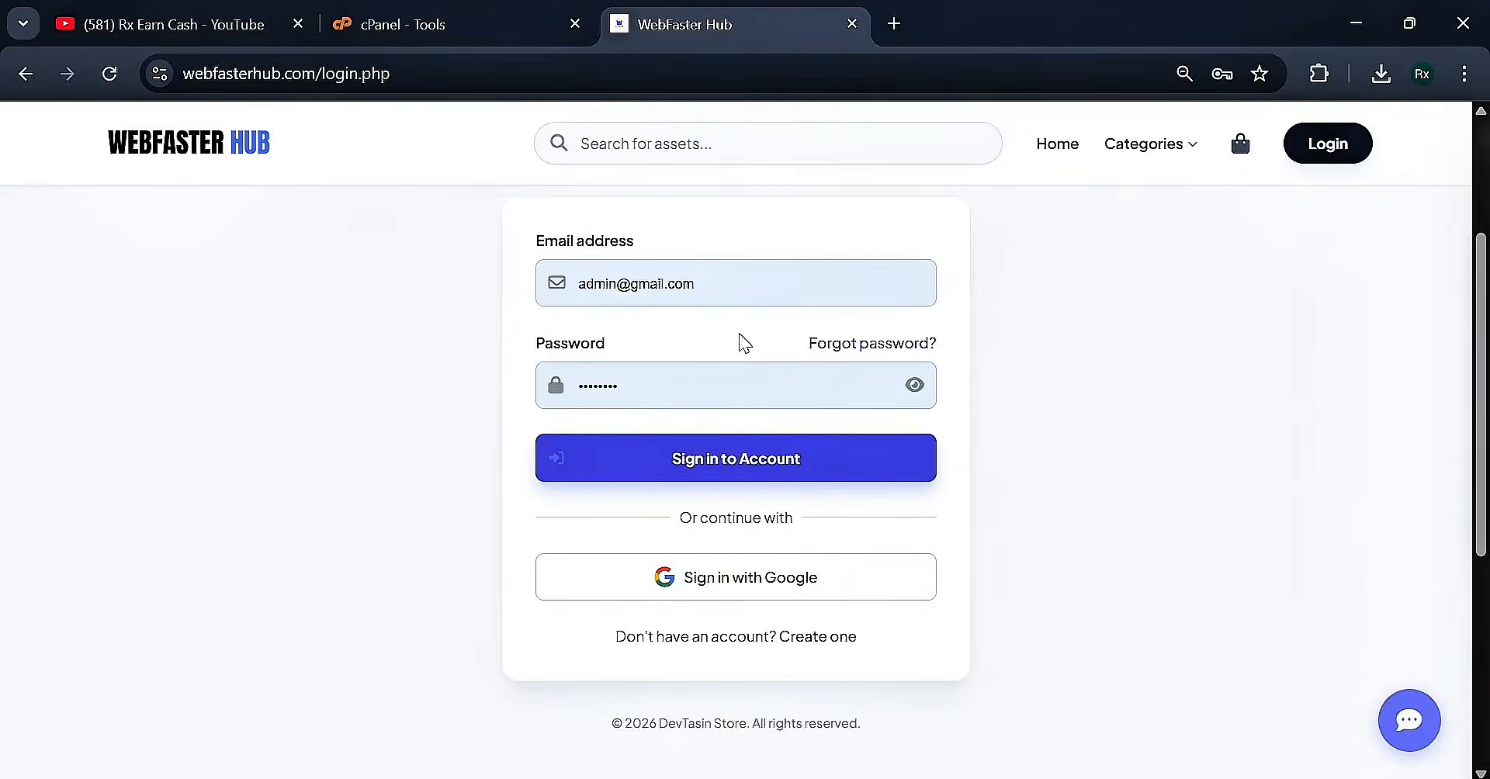
{"action": "left_click", "coordinate": [745, 282]}
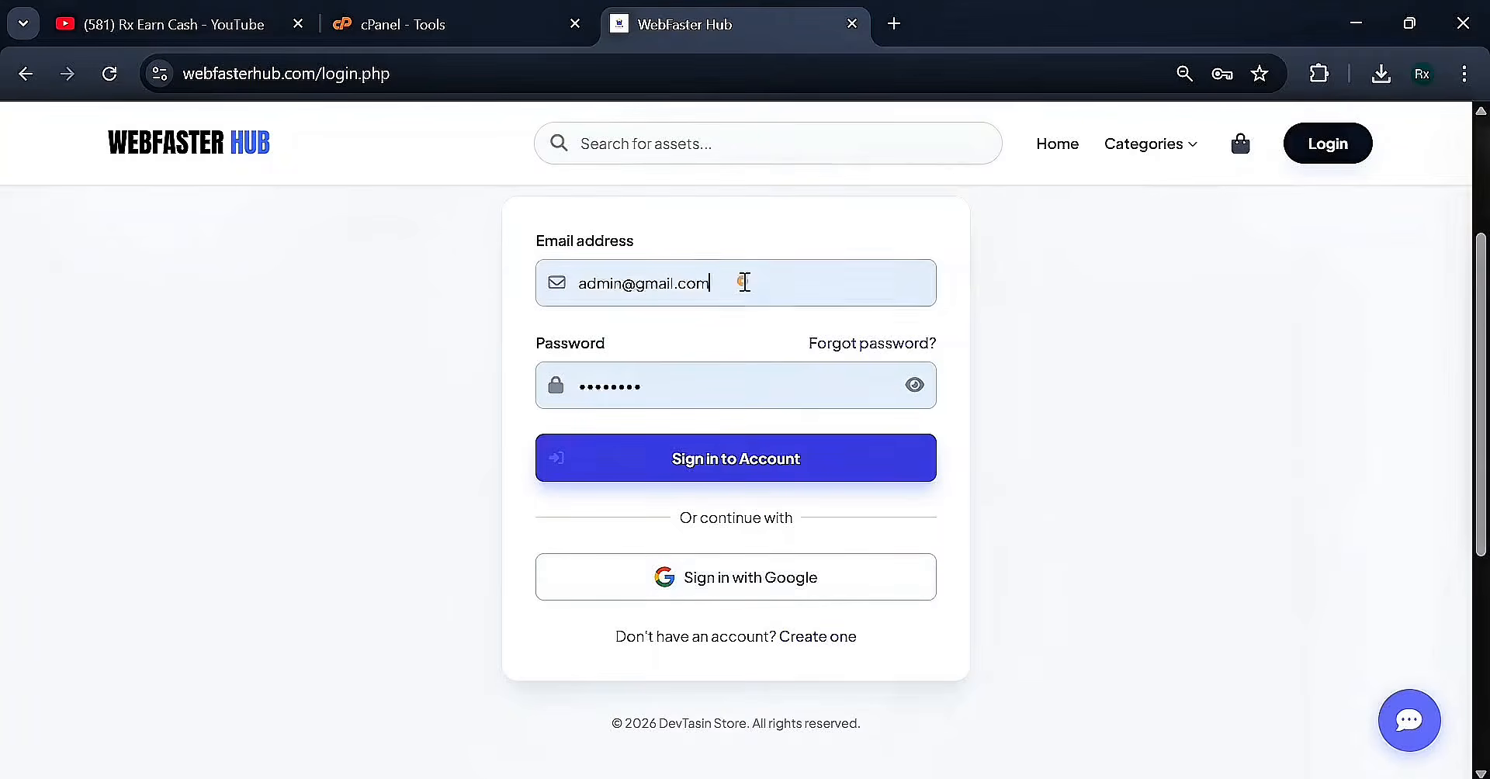
{"action": "left_click", "coordinate": [764, 402]}
{"action": "left_click", "coordinate": [762, 459]}
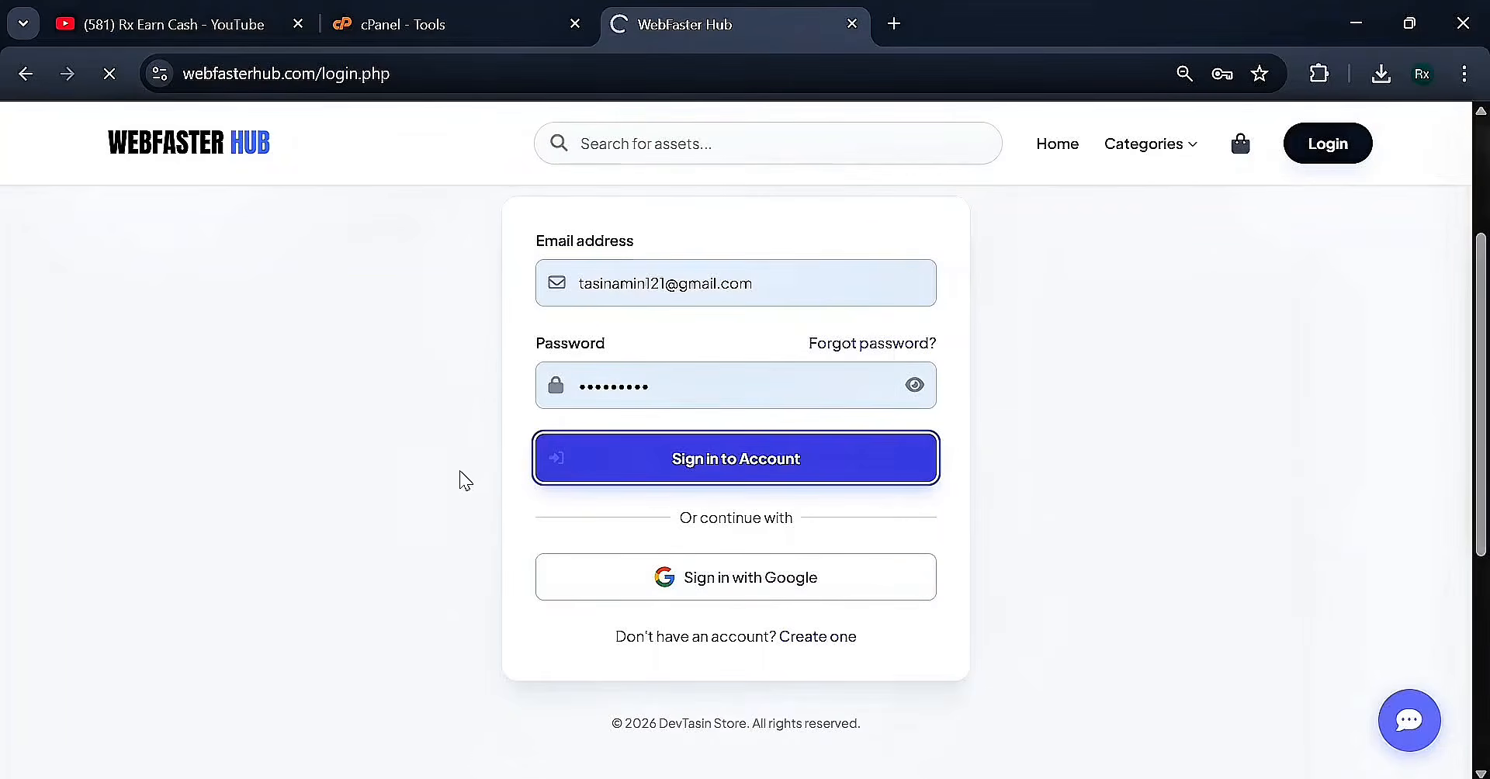
{"action": "scroll", "coordinate": [473, 480], "scroll_direction": "down", "scroll_amount": 6}
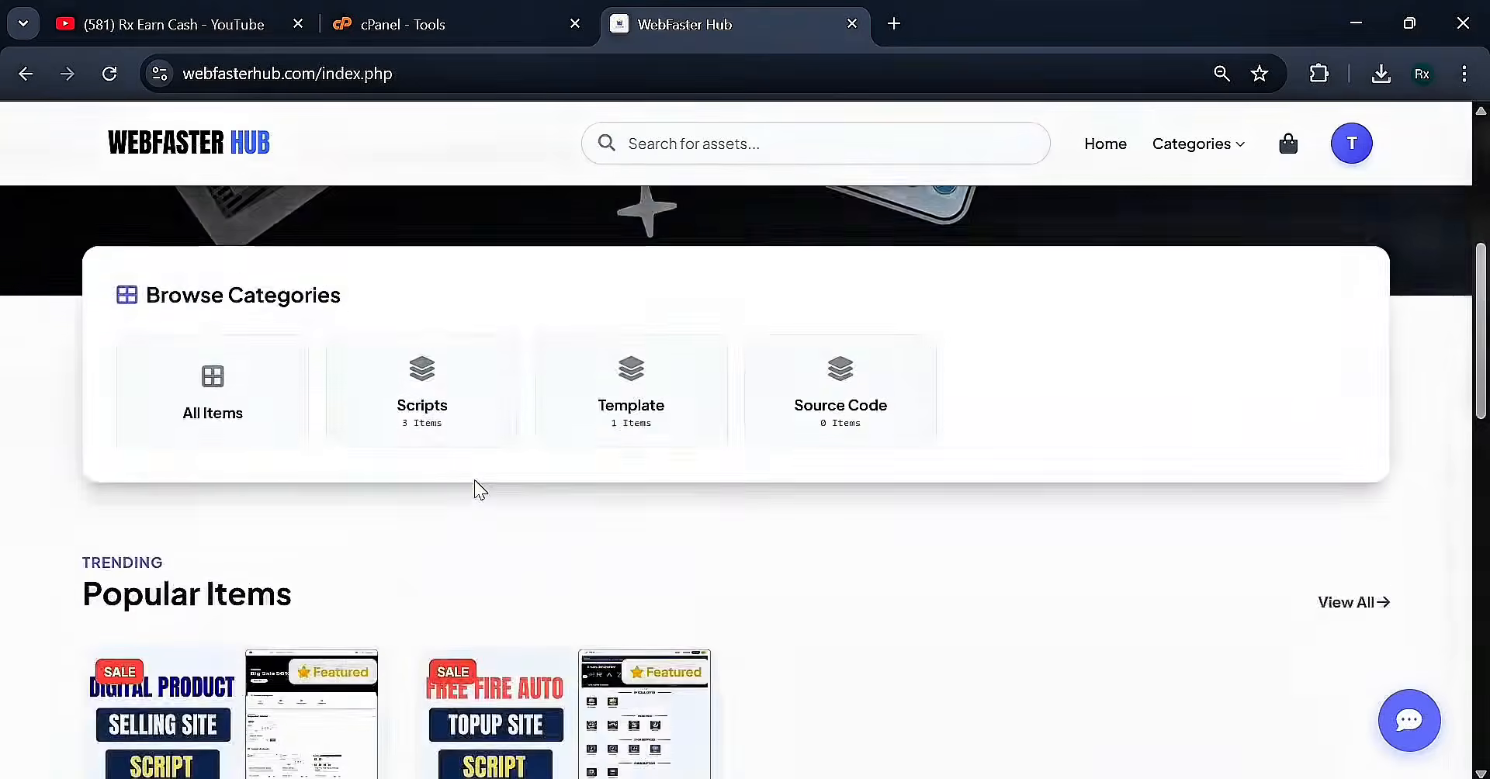
{"action": "scroll", "coordinate": [473, 480], "scroll_direction": "down", "scroll_amount": 4}
Buy the Digital Product Selling Website Script and choose bKash Personal as payment
{"action": "left_click", "coordinate": [338, 672]}
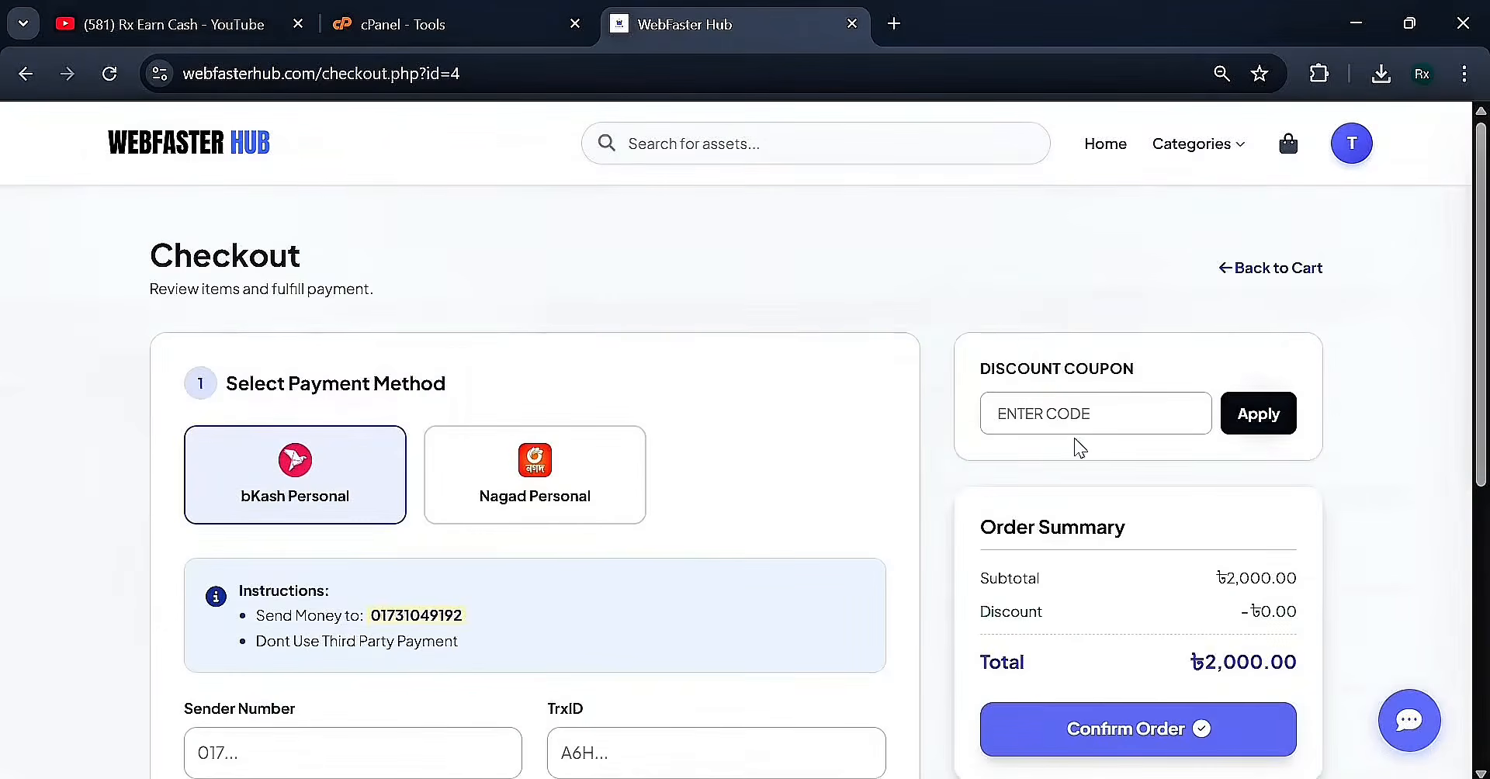
{"action": "scroll", "coordinate": [1075, 438], "scroll_direction": "down", "scroll_amount": 1}
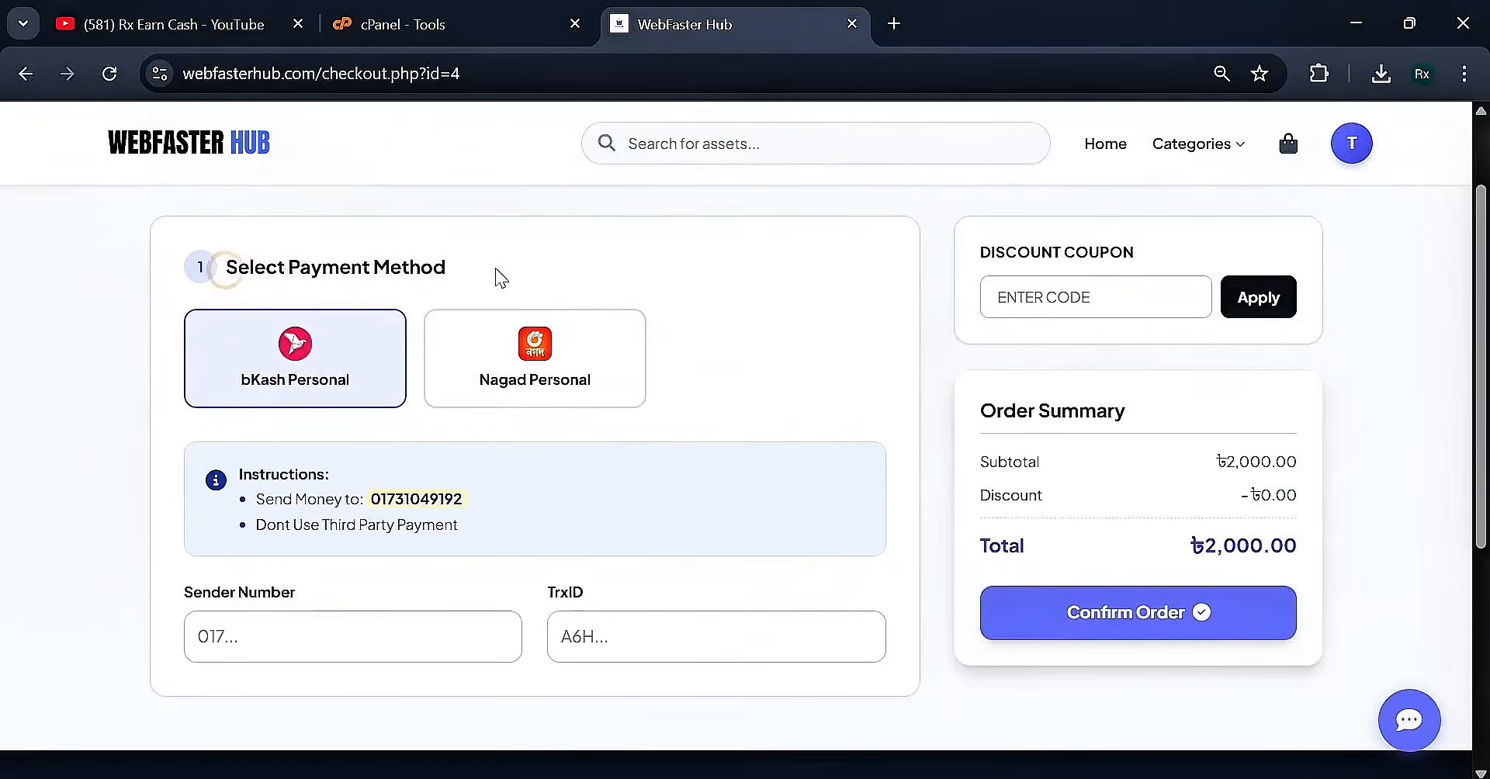
{"action": "left_click", "coordinate": [512, 357]}
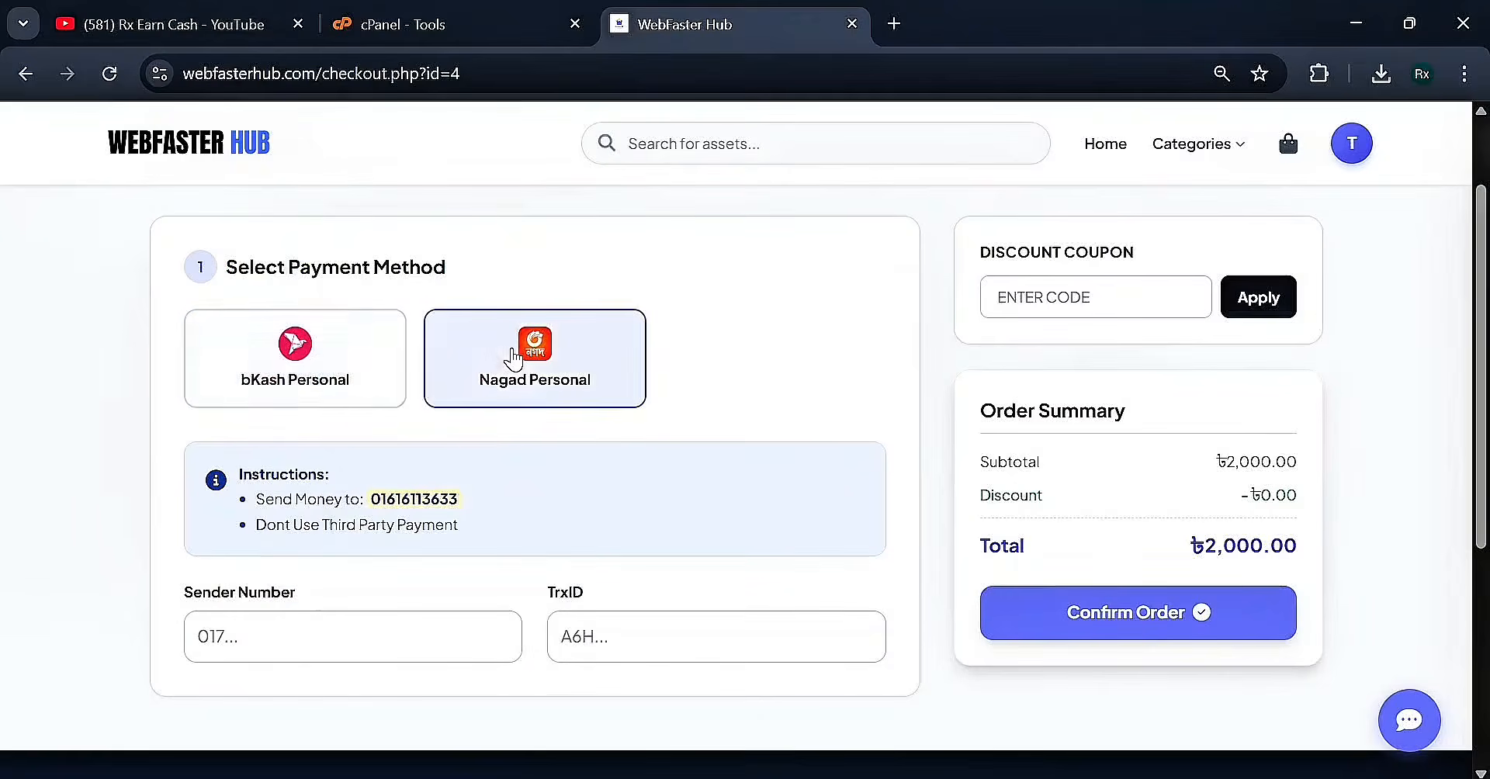
{"action": "left_click", "coordinate": [389, 388]}
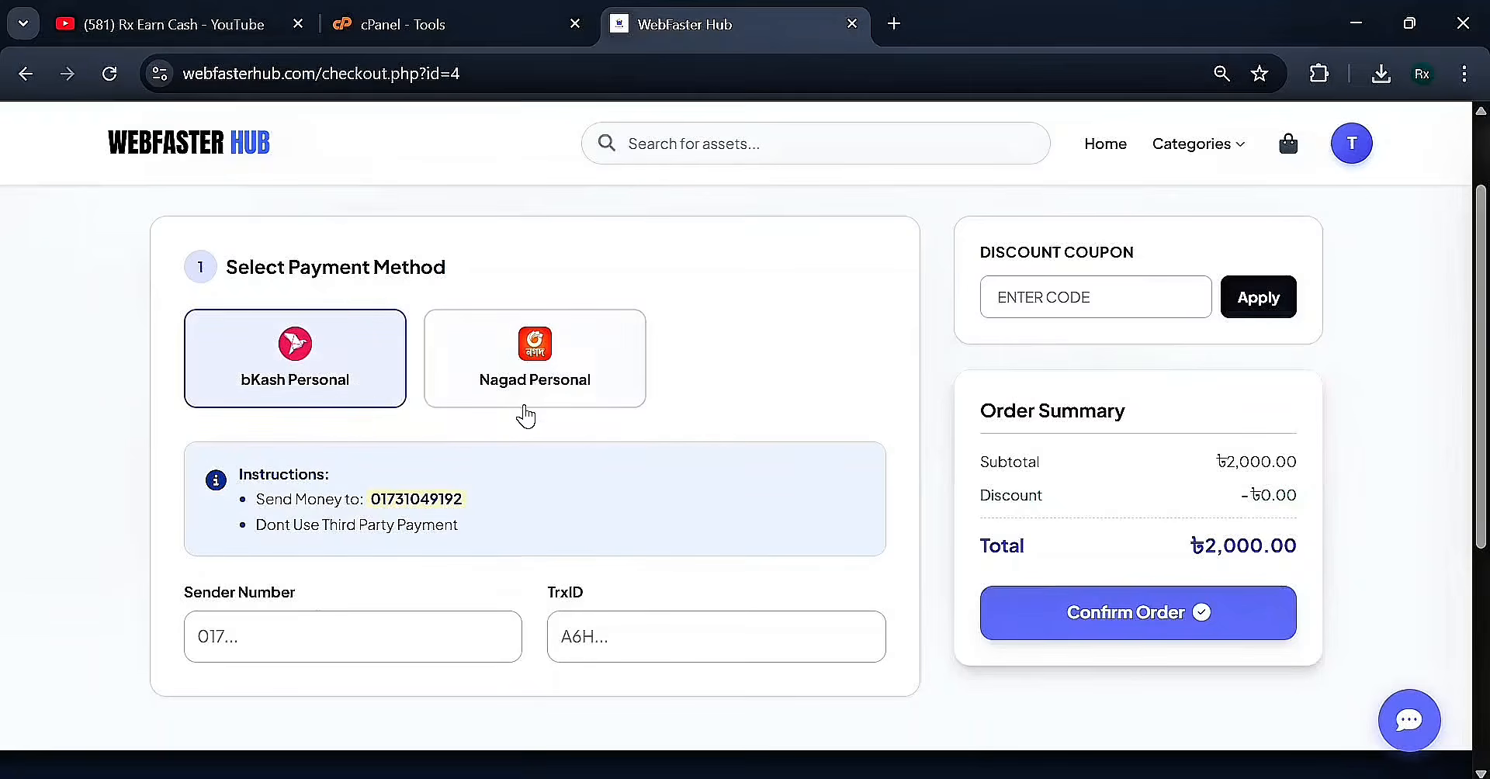
Fill Sender Number and TrxID from saved entries and confirm the order
{"action": "double_click", "coordinate": [437, 499]}
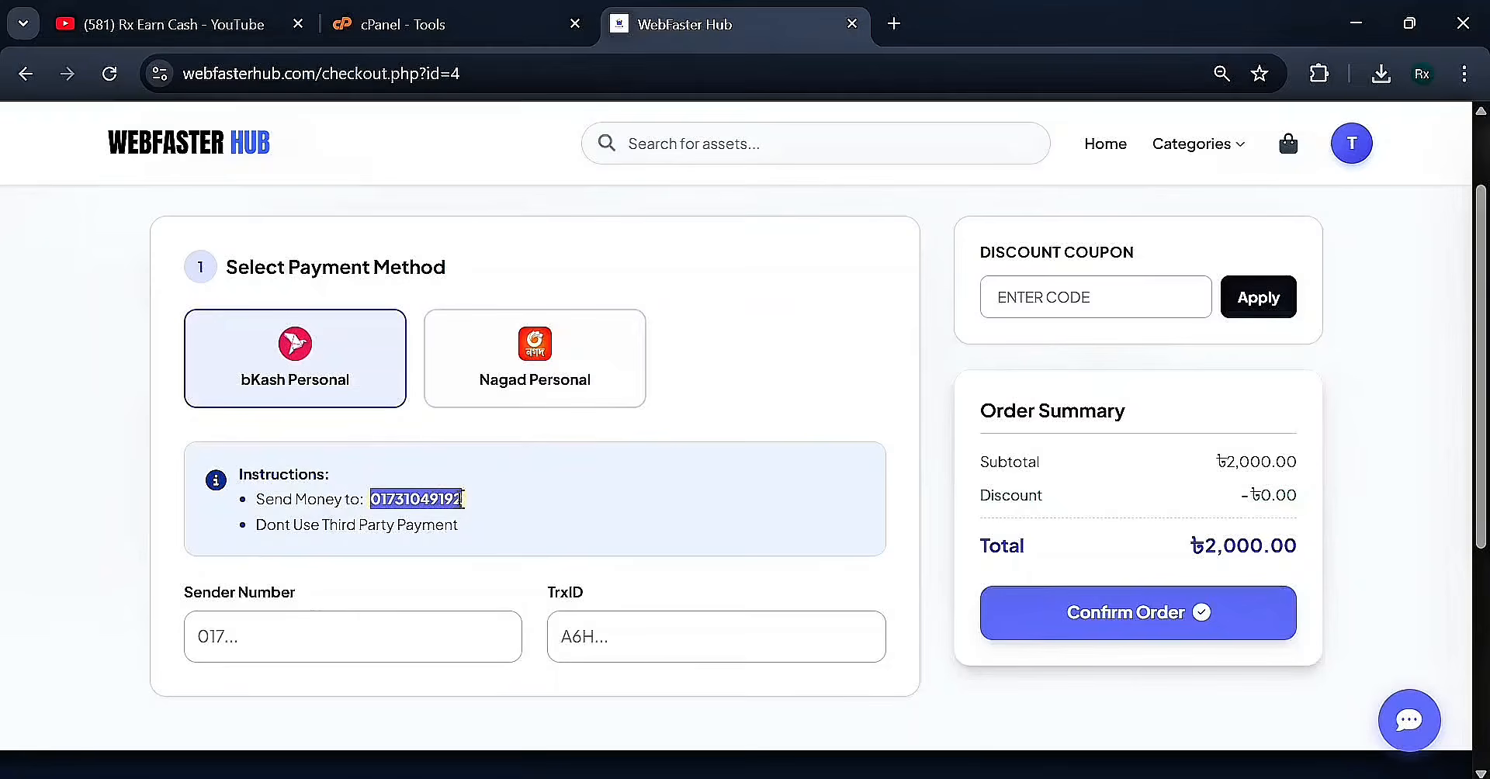
{"action": "left_click", "coordinate": [211, 638]}
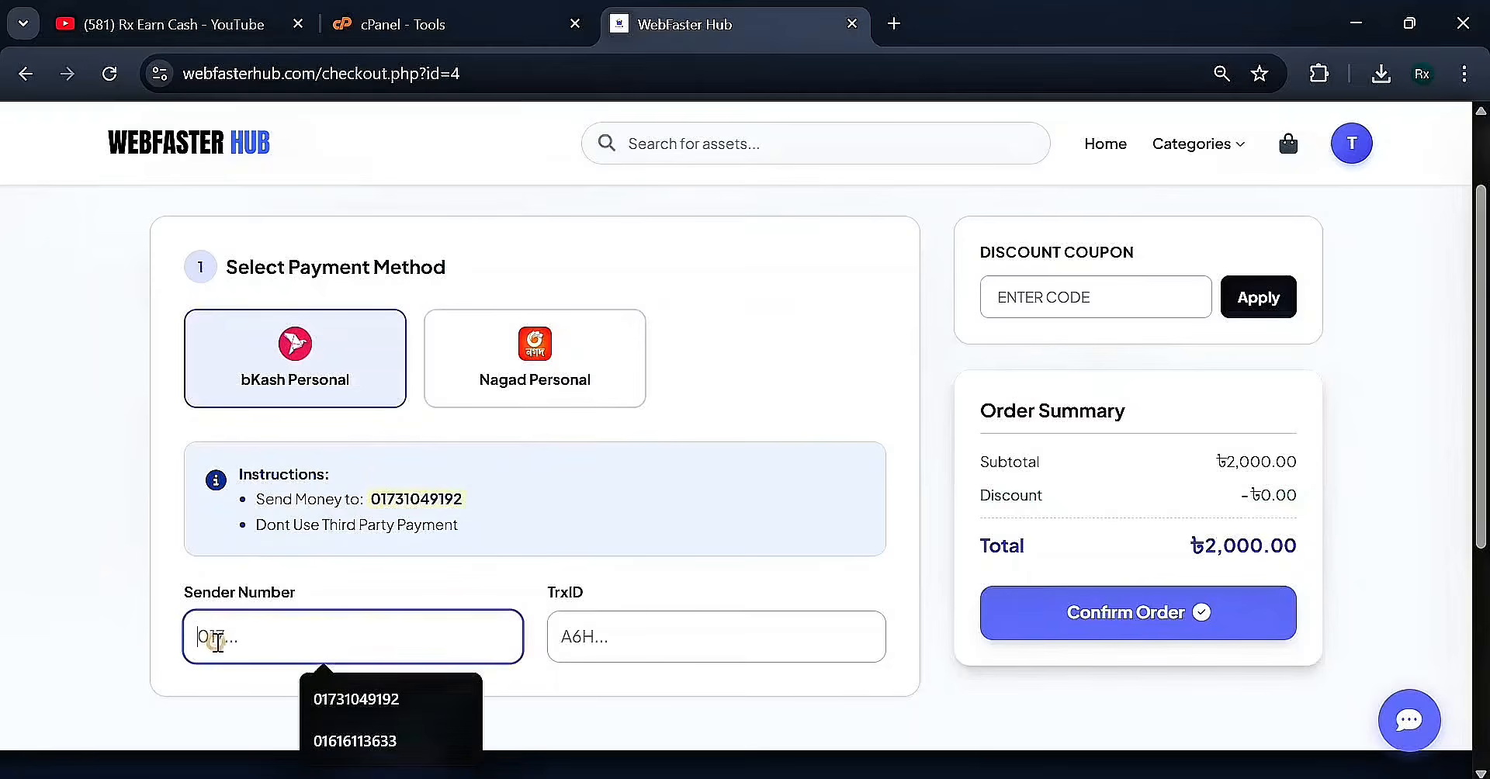
{"action": "left_click", "coordinate": [427, 738]}
{"action": "left_click", "coordinate": [623, 627]}
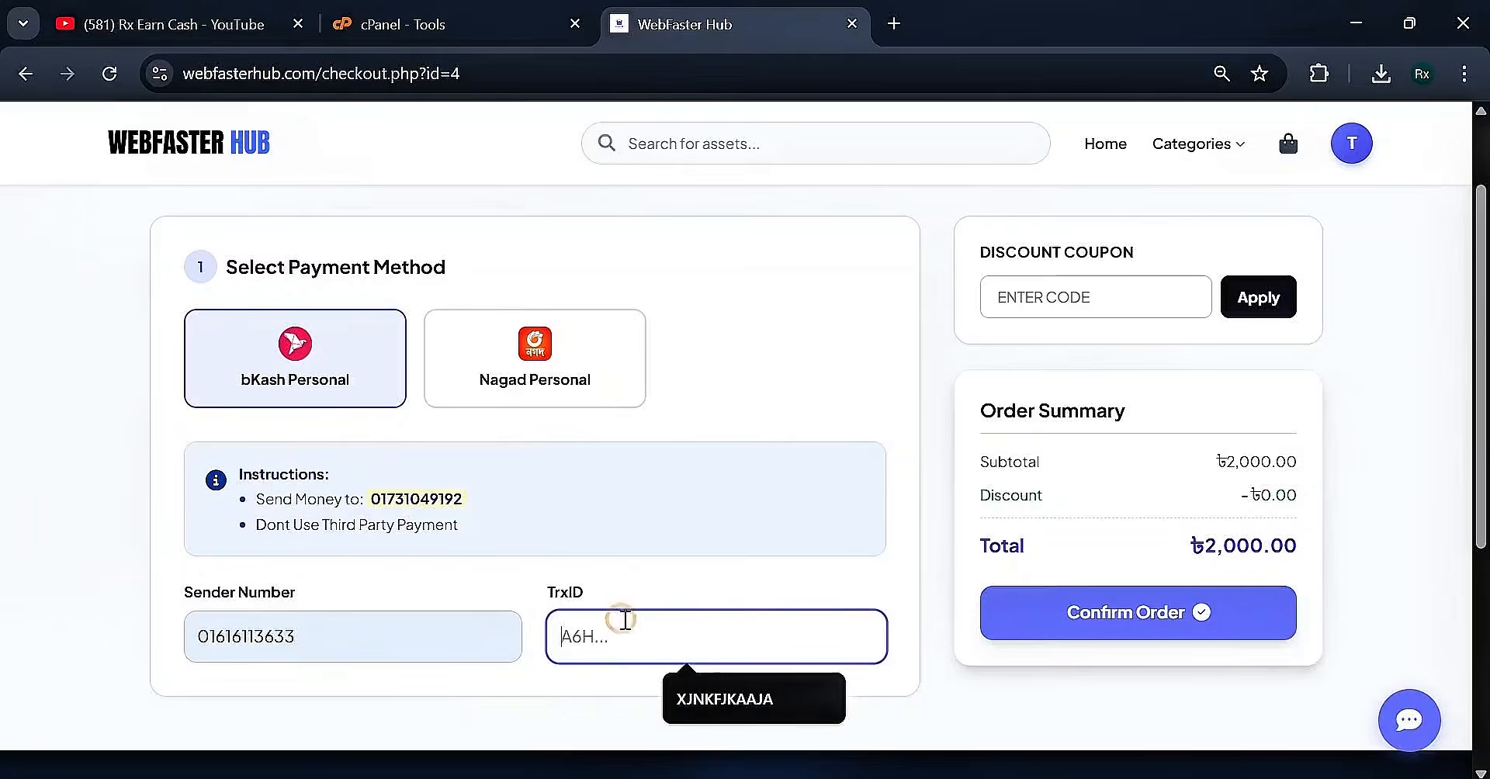
{"action": "left_click", "coordinate": [696, 702]}
{"action": "left_click", "coordinate": [730, 583]}
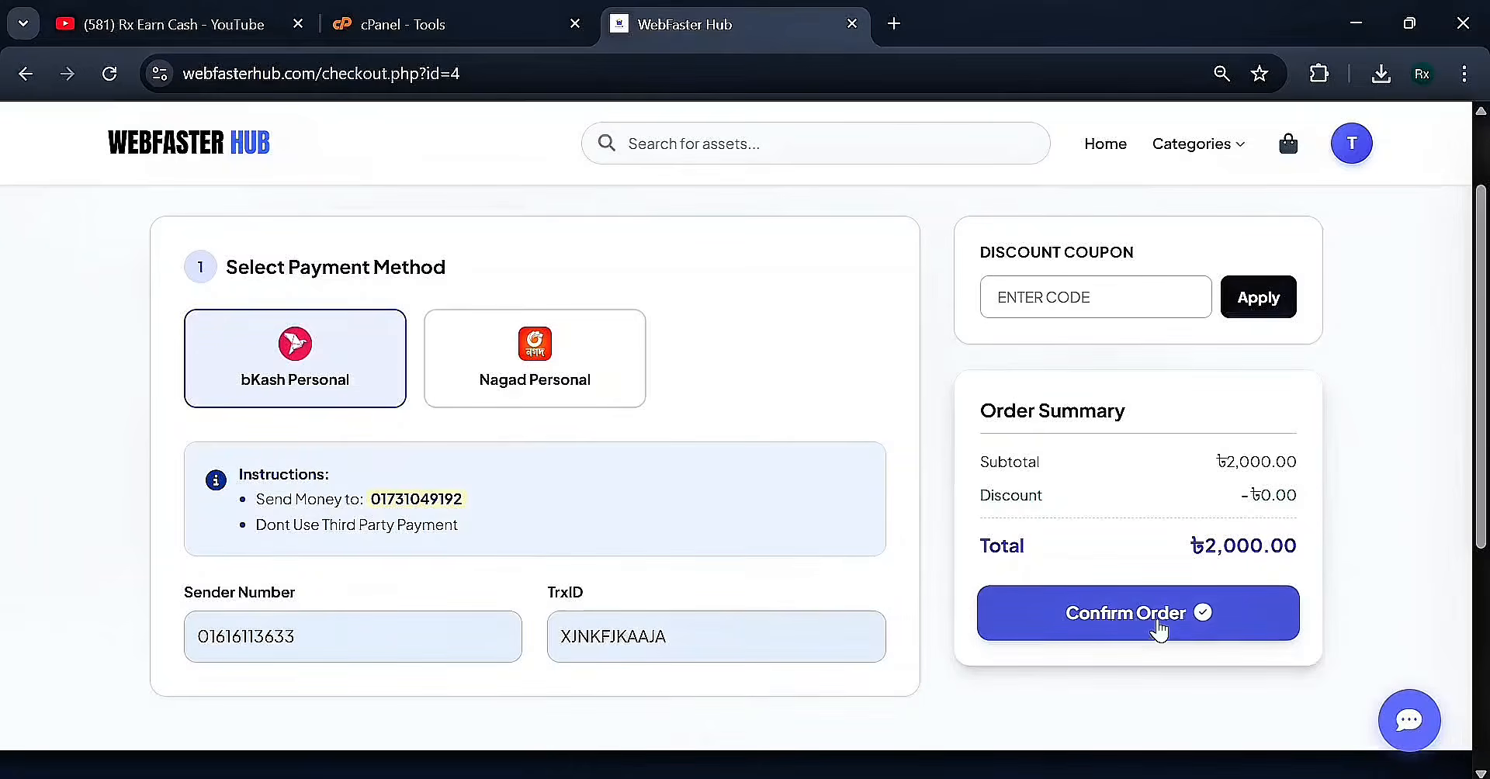
{"action": "left_click", "coordinate": [1200, 617]}
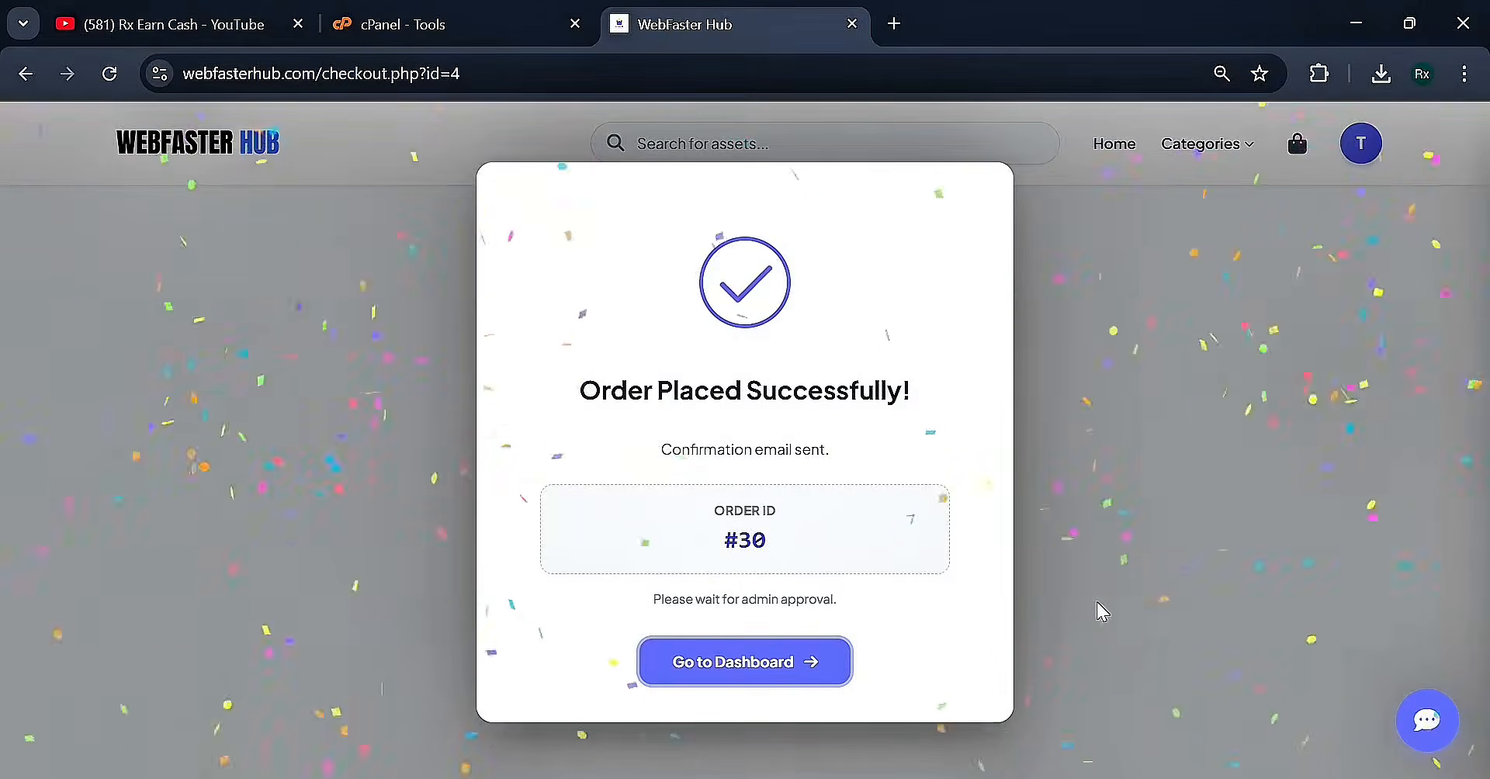
Review the Order Placed Successfully message and the order ID #30
{"action": "left_click_drag", "start_coordinate": [553, 378], "coordinate": [907, 390]}
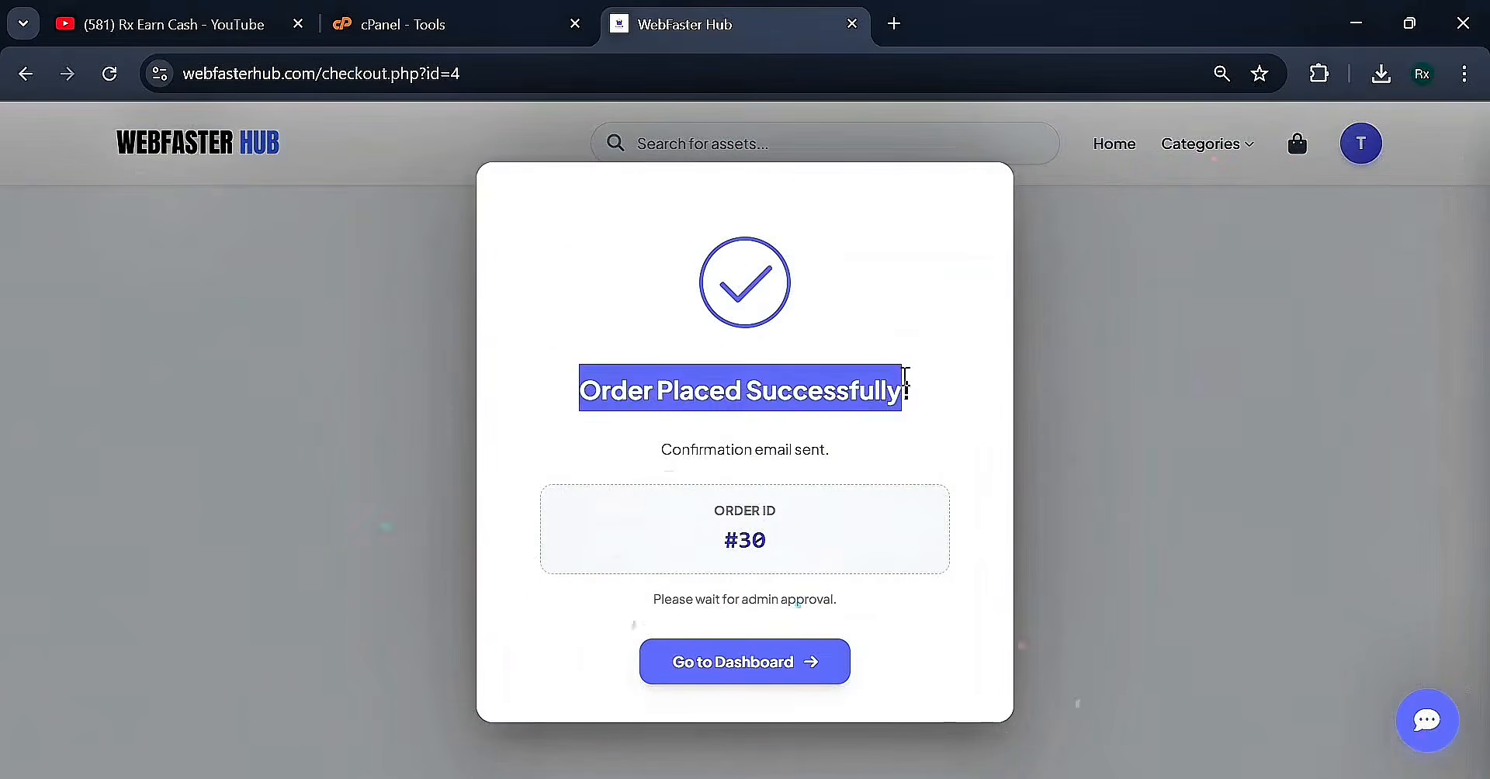
{"action": "left_click", "coordinate": [962, 404]}
{"action": "left_click_drag", "start_coordinate": [711, 557], "coordinate": [818, 551]}
{"action": "left_click", "coordinate": [819, 551]}
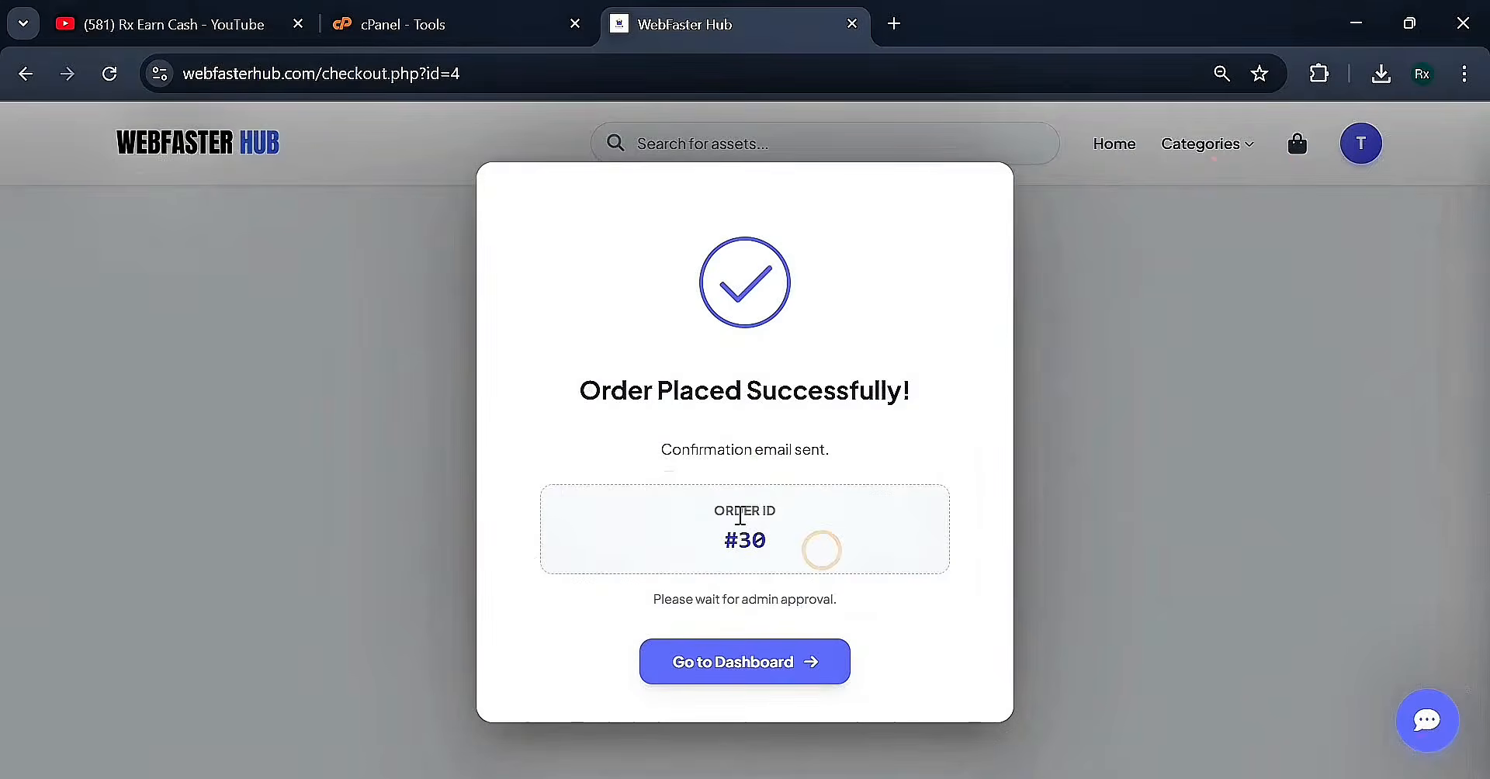
Go to the account dashboard and check Recent Orders, where the new script order is Pending
{"action": "left_click", "coordinate": [742, 666]}
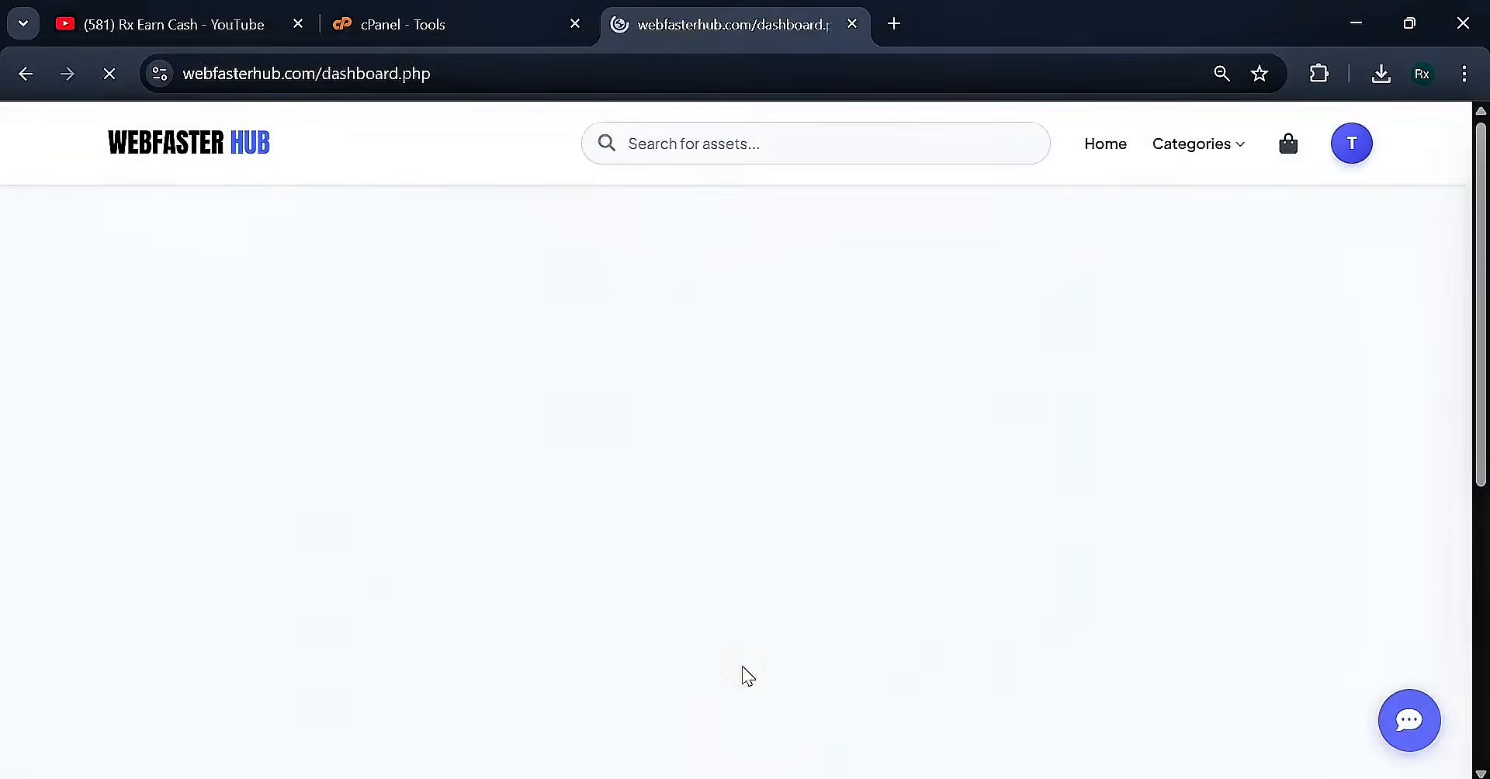
{"action": "scroll", "coordinate": [808, 349], "scroll_direction": "down", "scroll_amount": 2}
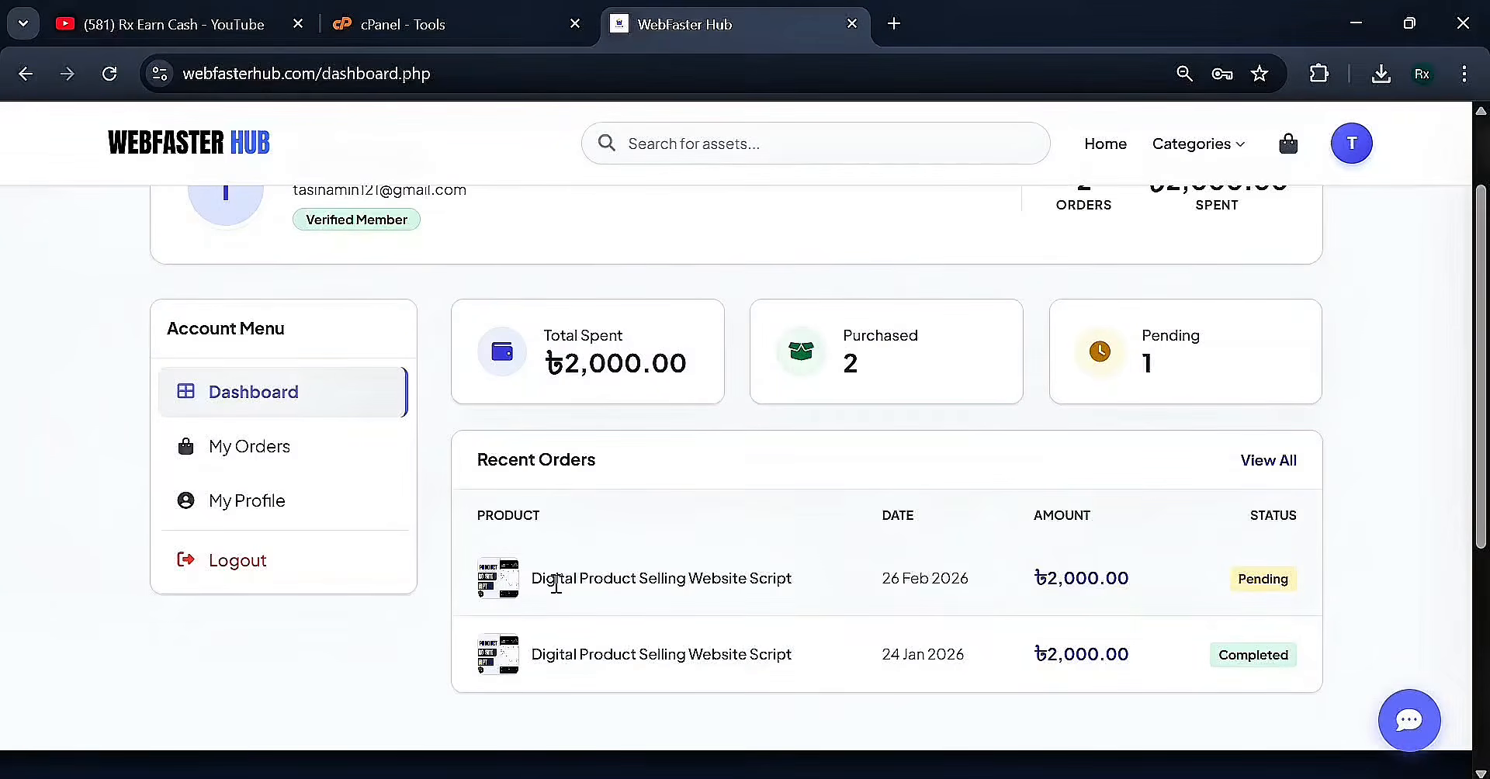
{"action": "left_click_drag", "start_coordinate": [541, 581], "coordinate": [775, 577]}
{"action": "left_click", "coordinate": [815, 579]}
{"action": "left_click_drag", "start_coordinate": [887, 578], "coordinate": [975, 583]}
{"action": "left_click", "coordinate": [989, 584]}
{"action": "left_click", "coordinate": [1306, 575]}
{"action": "left_click", "coordinate": [1417, 726]}
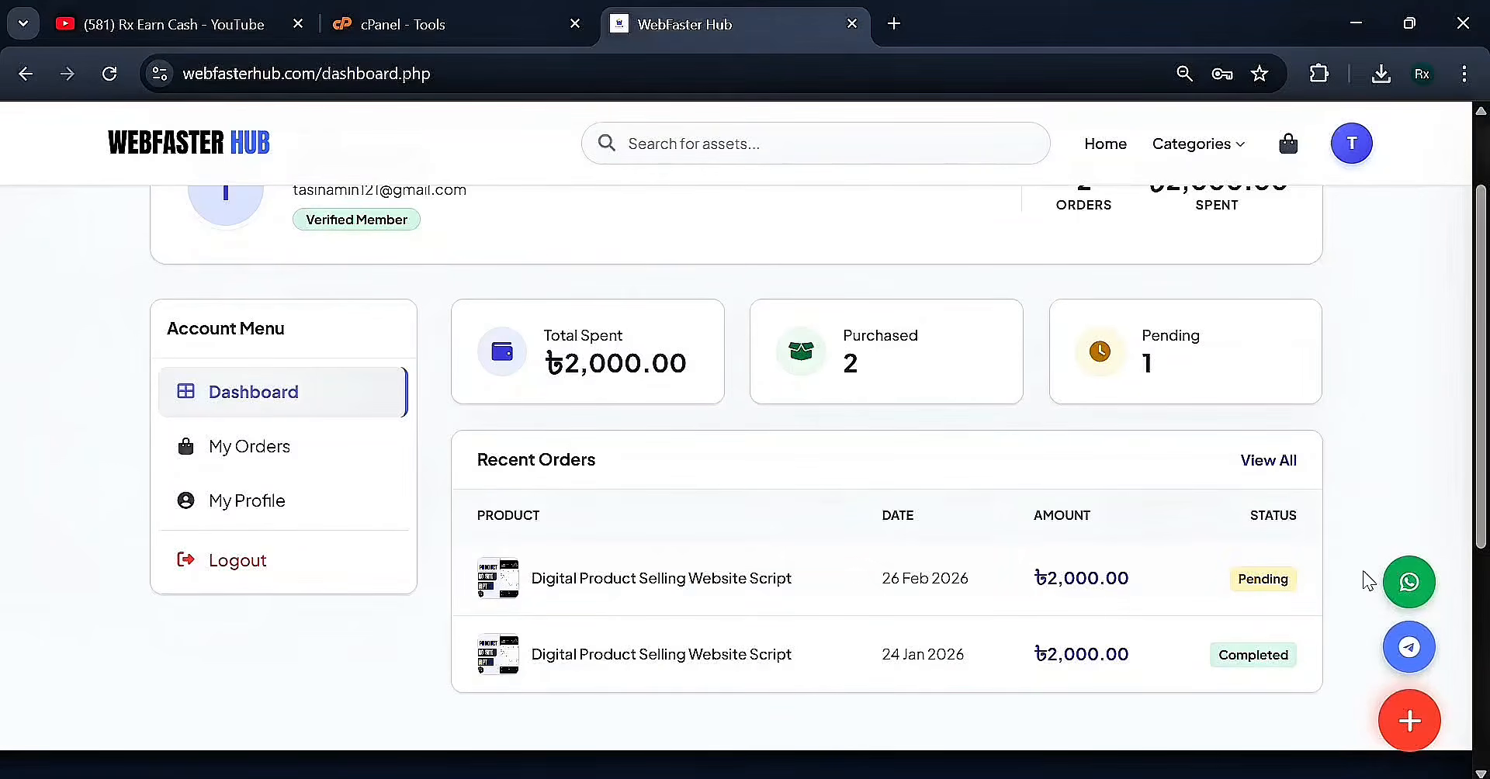
{"action": "scroll", "coordinate": [717, 543], "scroll_direction": "up", "scroll_amount": 2}
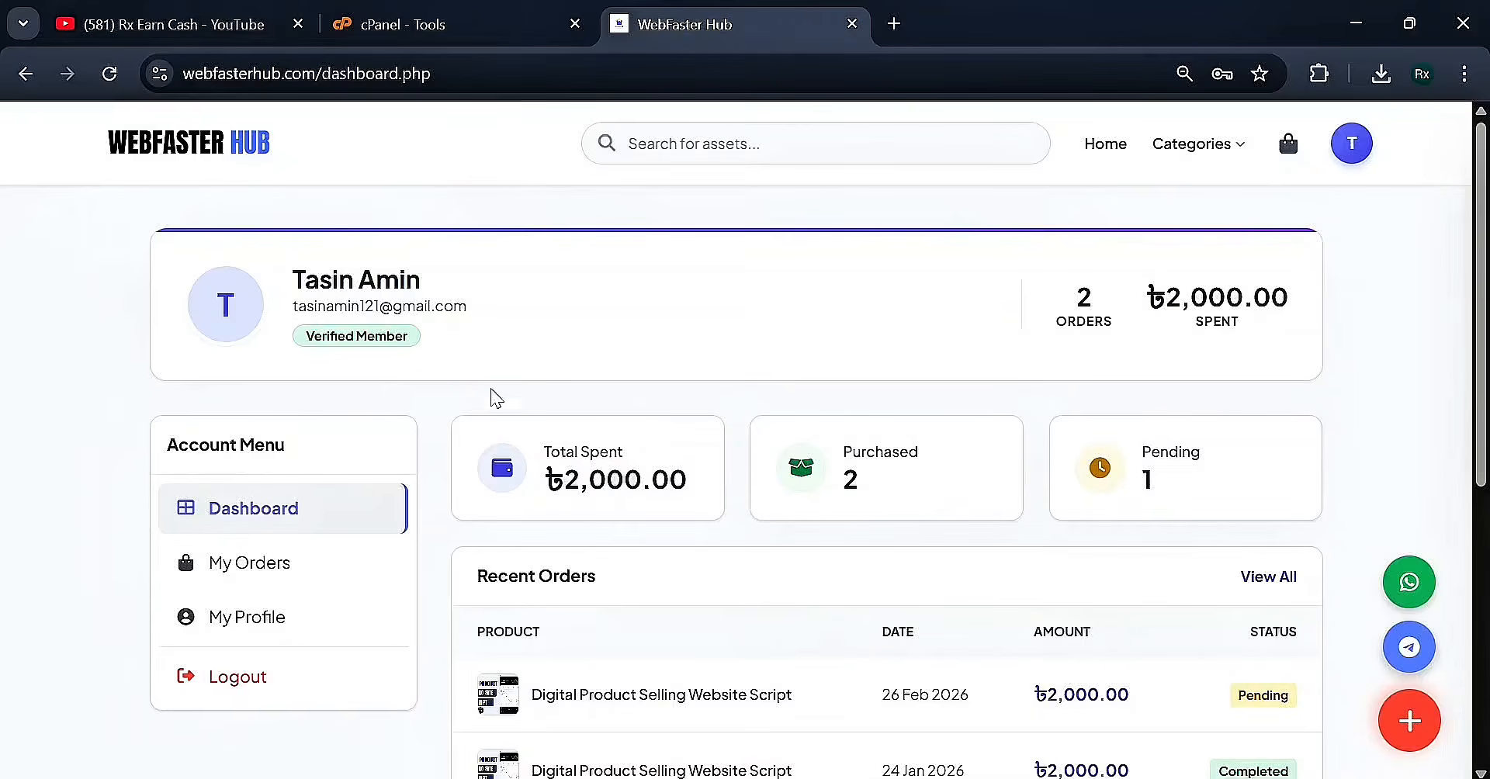
Reload the dashboard and confirm the newest order's status is now Completed
{"action": "left_click", "coordinate": [110, 74]}
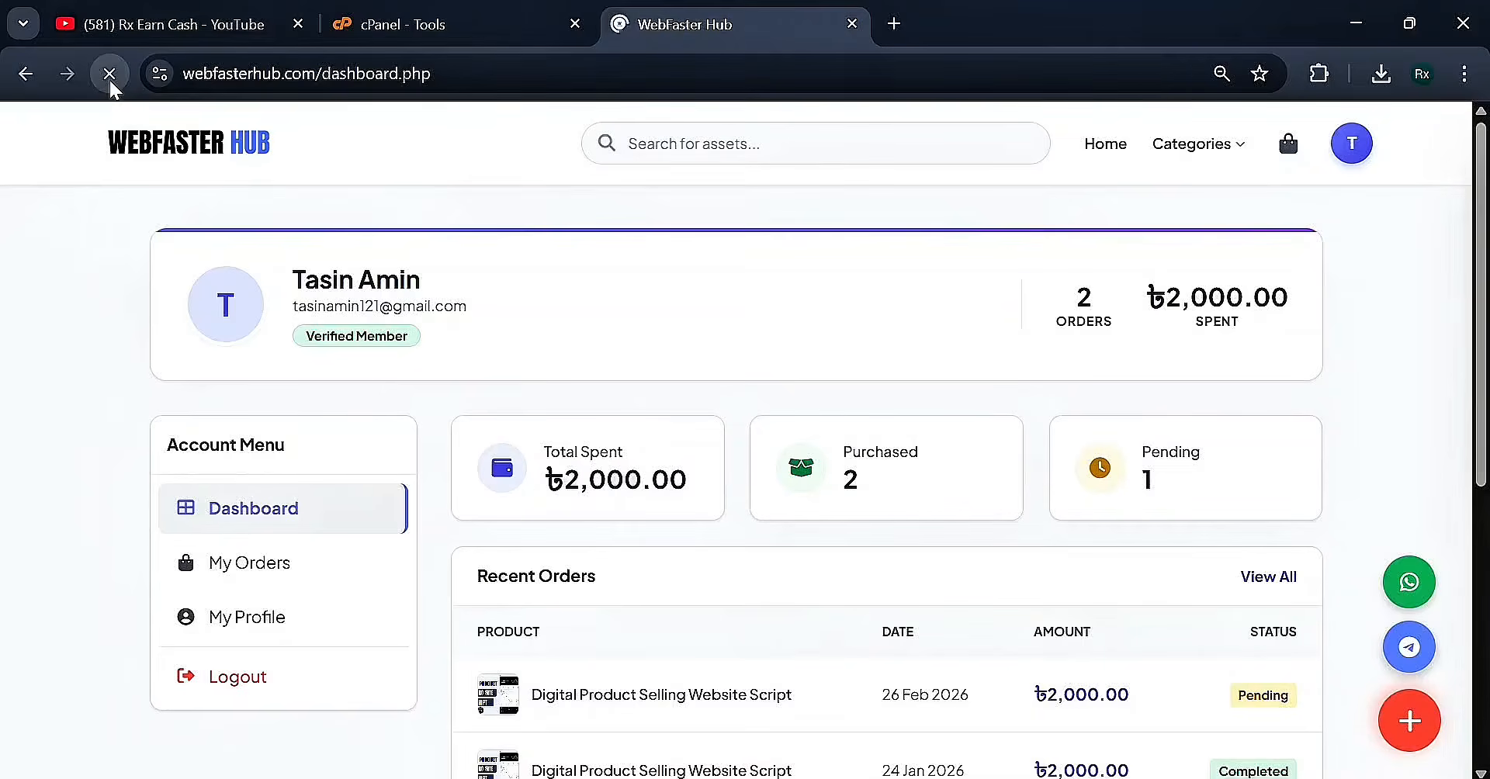
{"action": "scroll", "coordinate": [1087, 654], "scroll_direction": "down", "scroll_amount": 2}
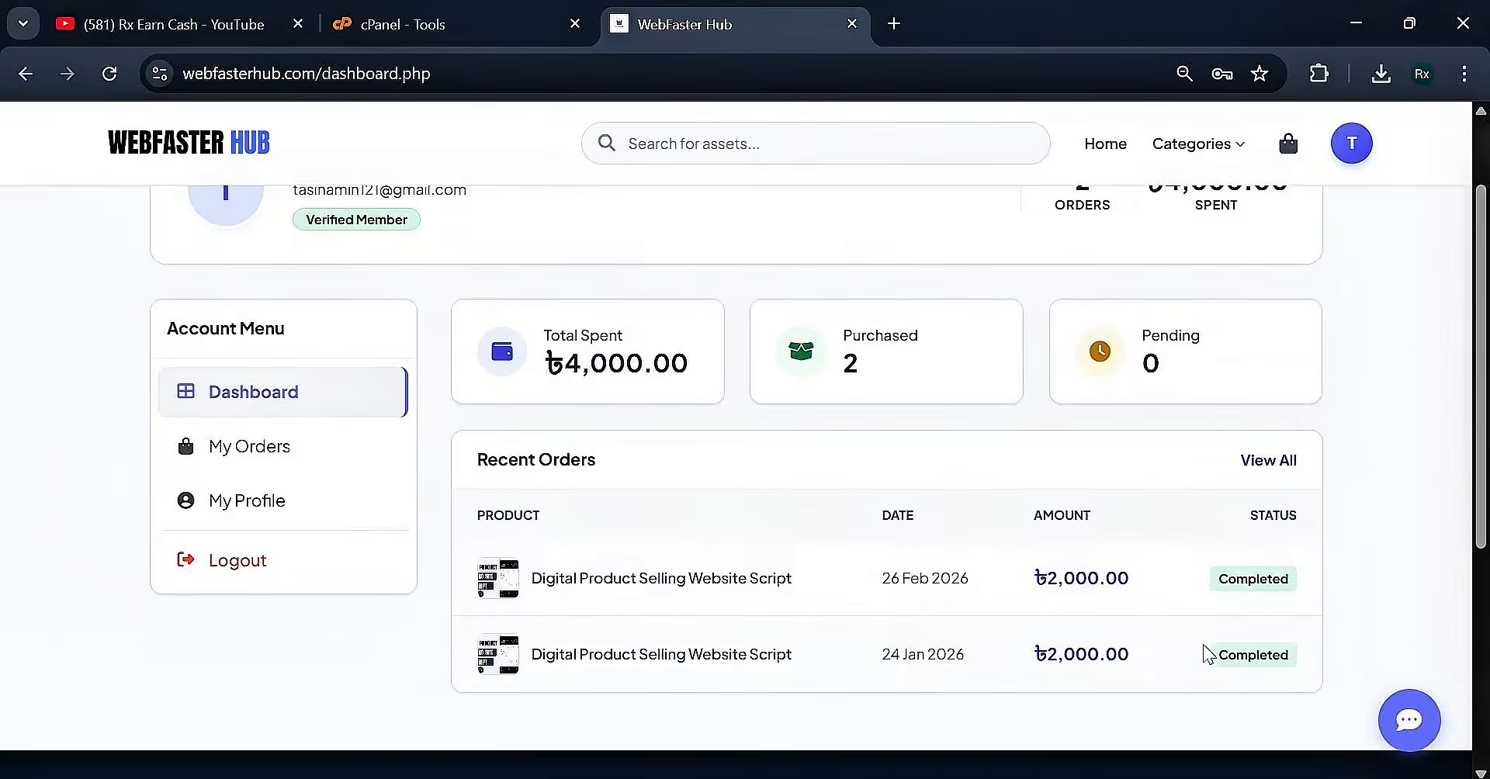
{"action": "left_click_drag", "start_coordinate": [1205, 586], "coordinate": [1308, 590]}
{"action": "left_click", "coordinate": [1309, 588]}
Show My Orders with the order history, downloads and license keys
{"action": "left_click", "coordinate": [218, 464]}
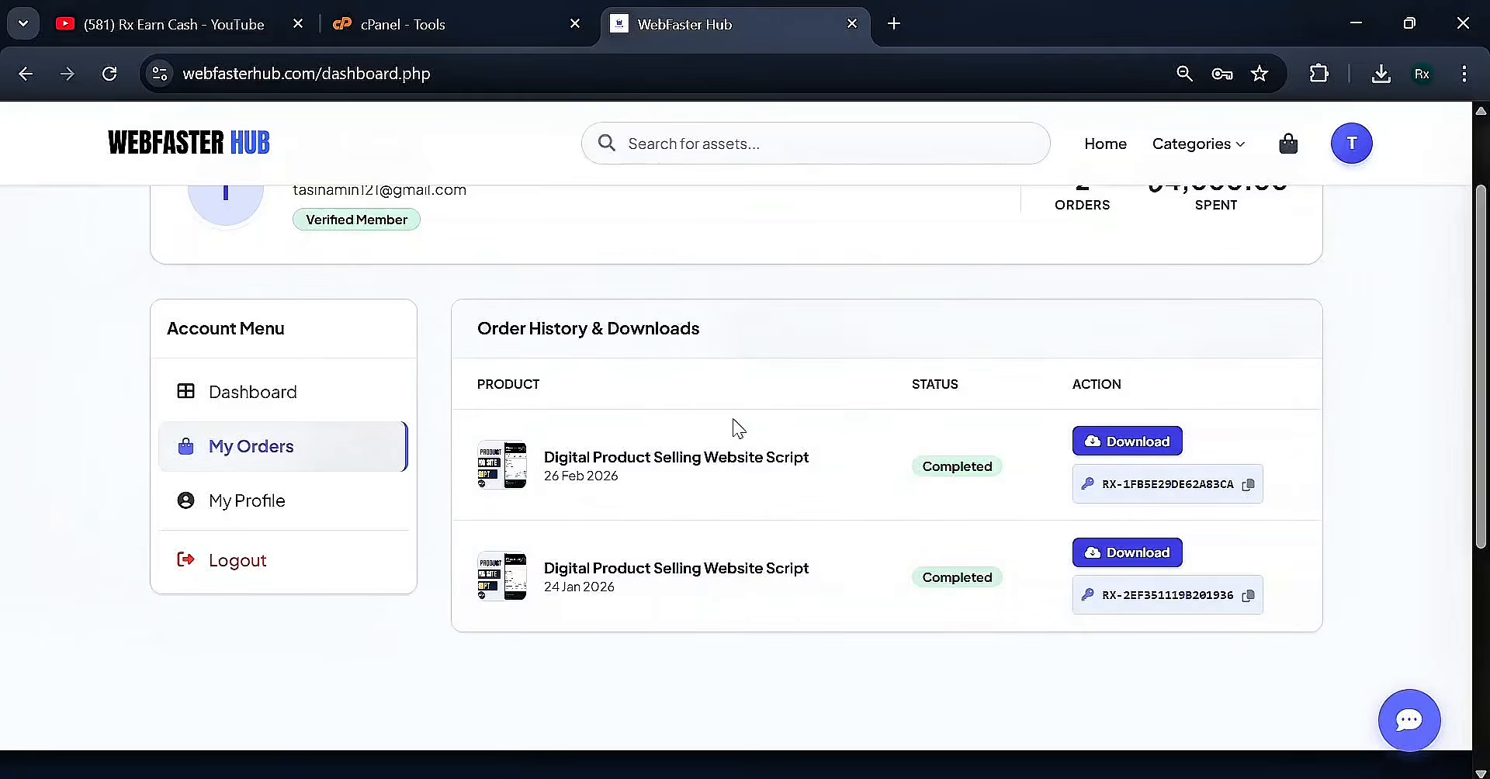
{"action": "triple_click", "coordinate": [1105, 485]}
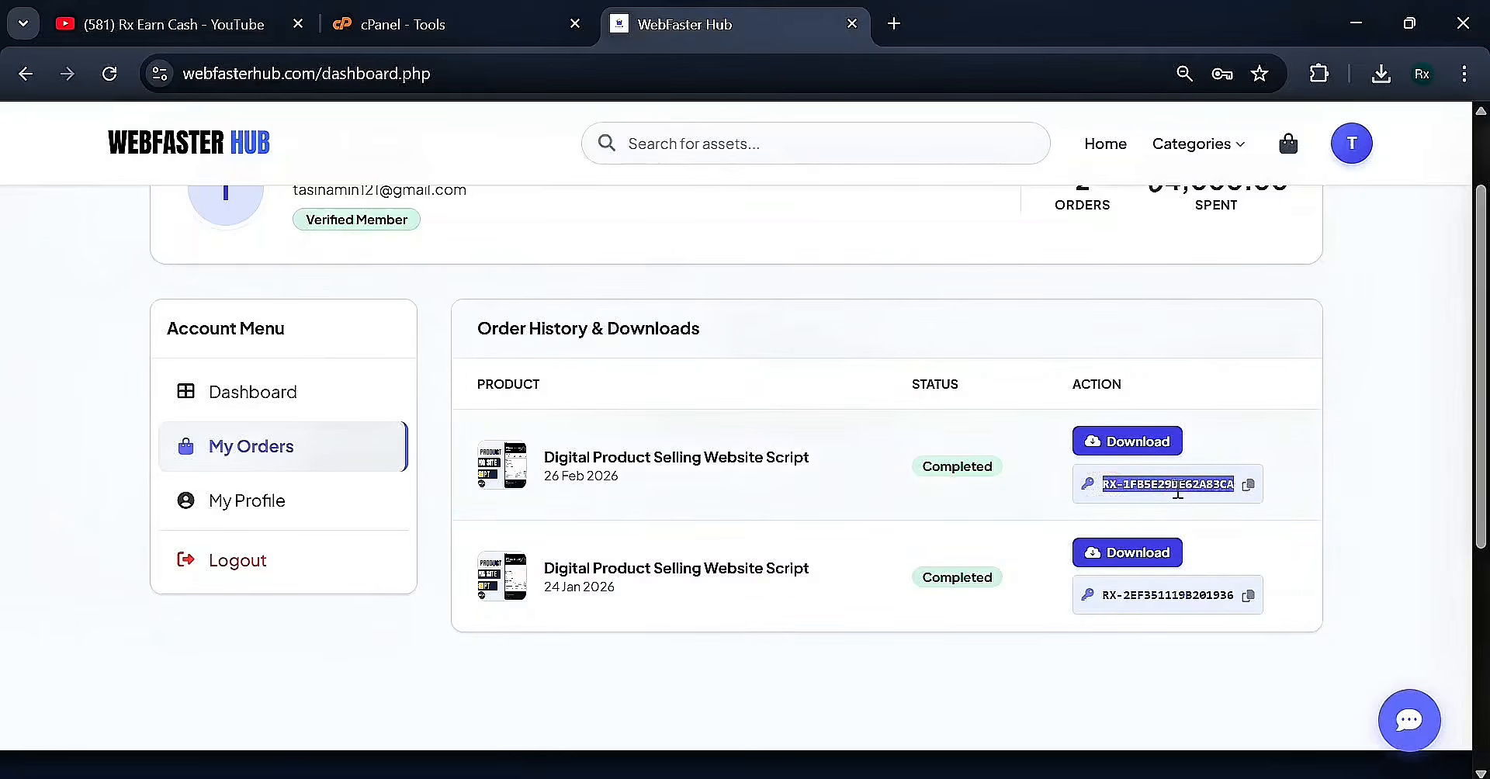
{"action": "left_click", "coordinate": [1246, 400]}
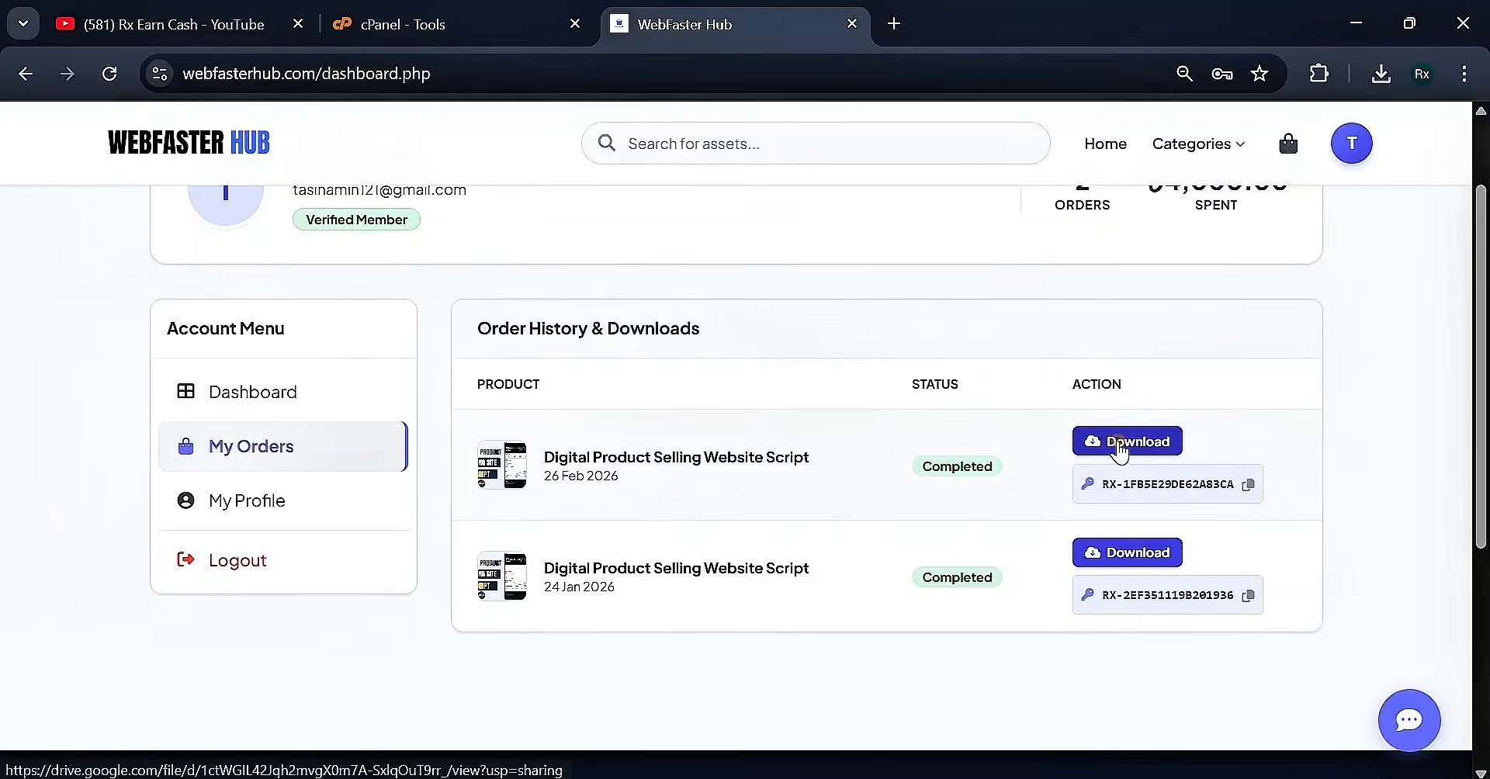
Download the newest order's digital_product_byrx.zip script package
{"action": "left_click", "coordinate": [1118, 444]}
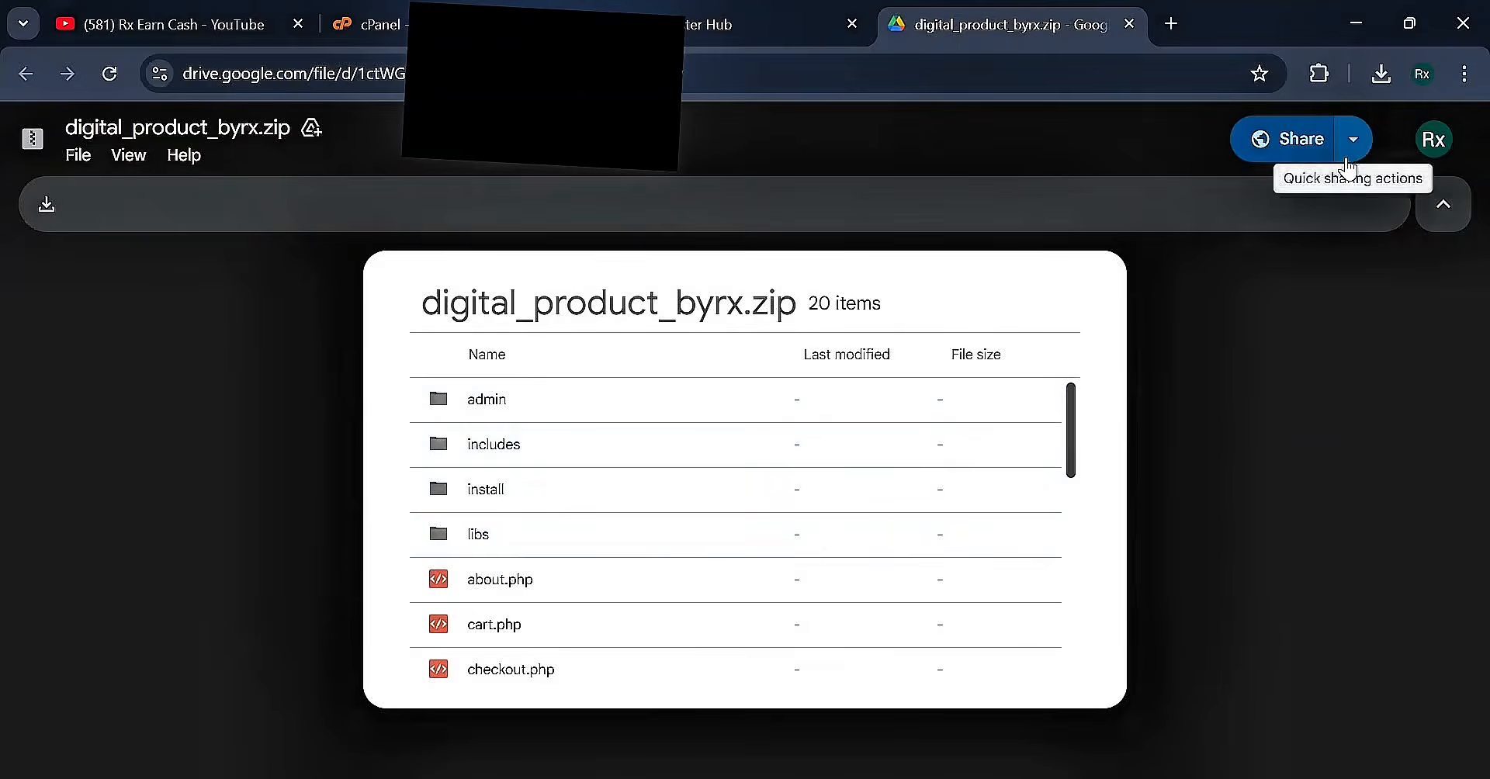
{"action": "left_click", "coordinate": [1349, 139]}
{"action": "left_click", "coordinate": [1320, 153]}
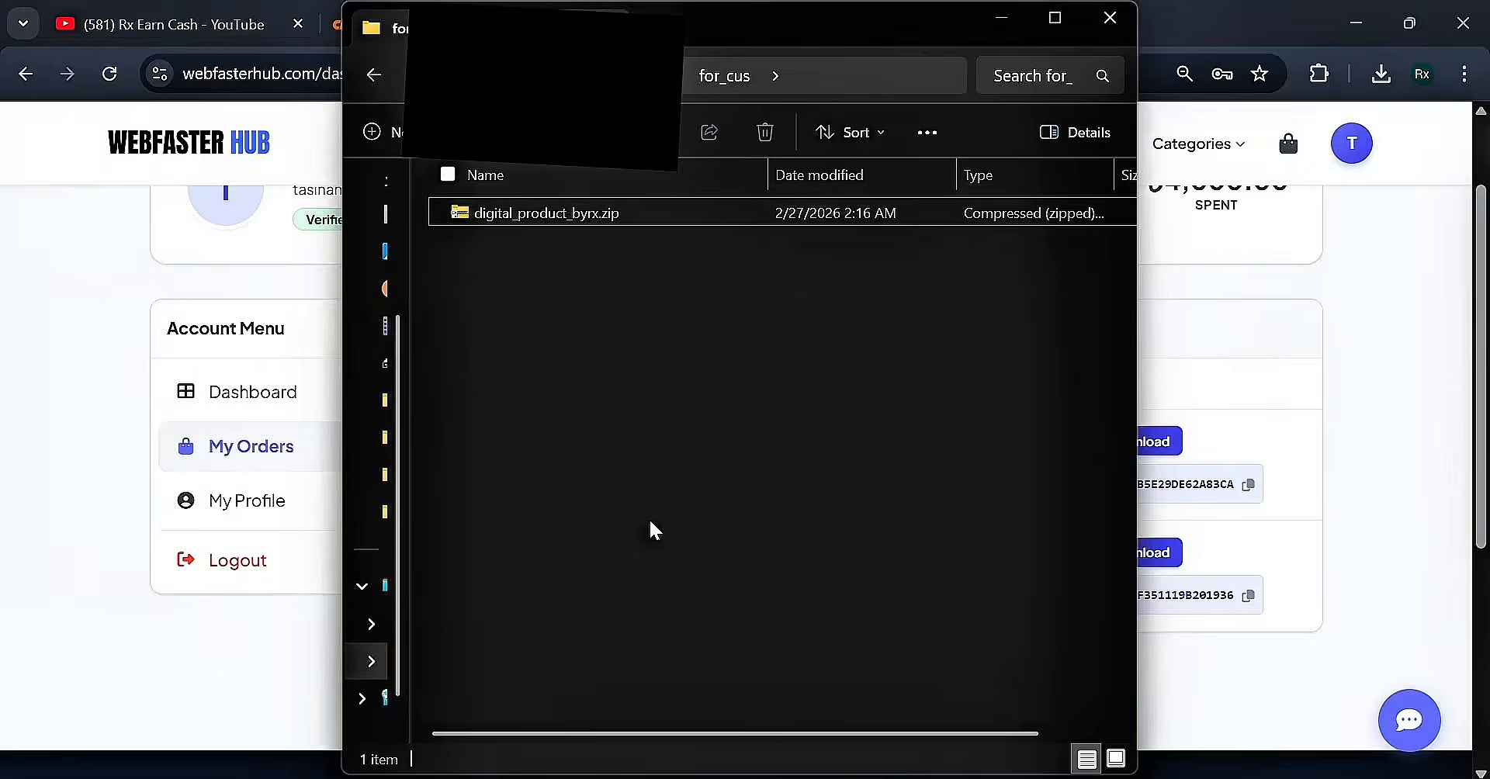
Check the zip in the for_cus folder, then return to cPanel's Tools page
{"action": "left_click", "coordinate": [500, 214]}
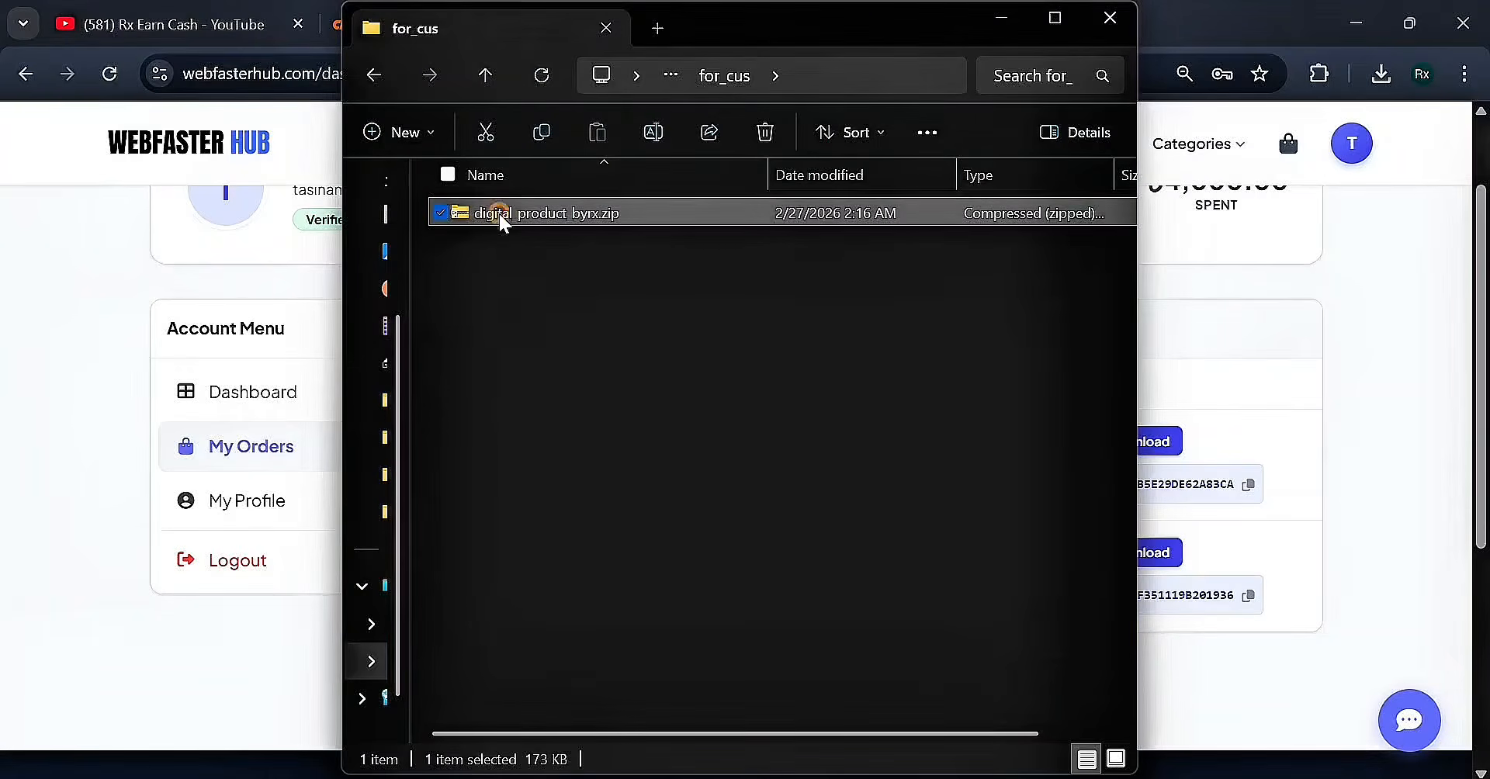
{"action": "left_click", "coordinate": [632, 371]}
{"action": "left_click", "coordinate": [55, 379]}
{"action": "left_click", "coordinate": [415, 24]}
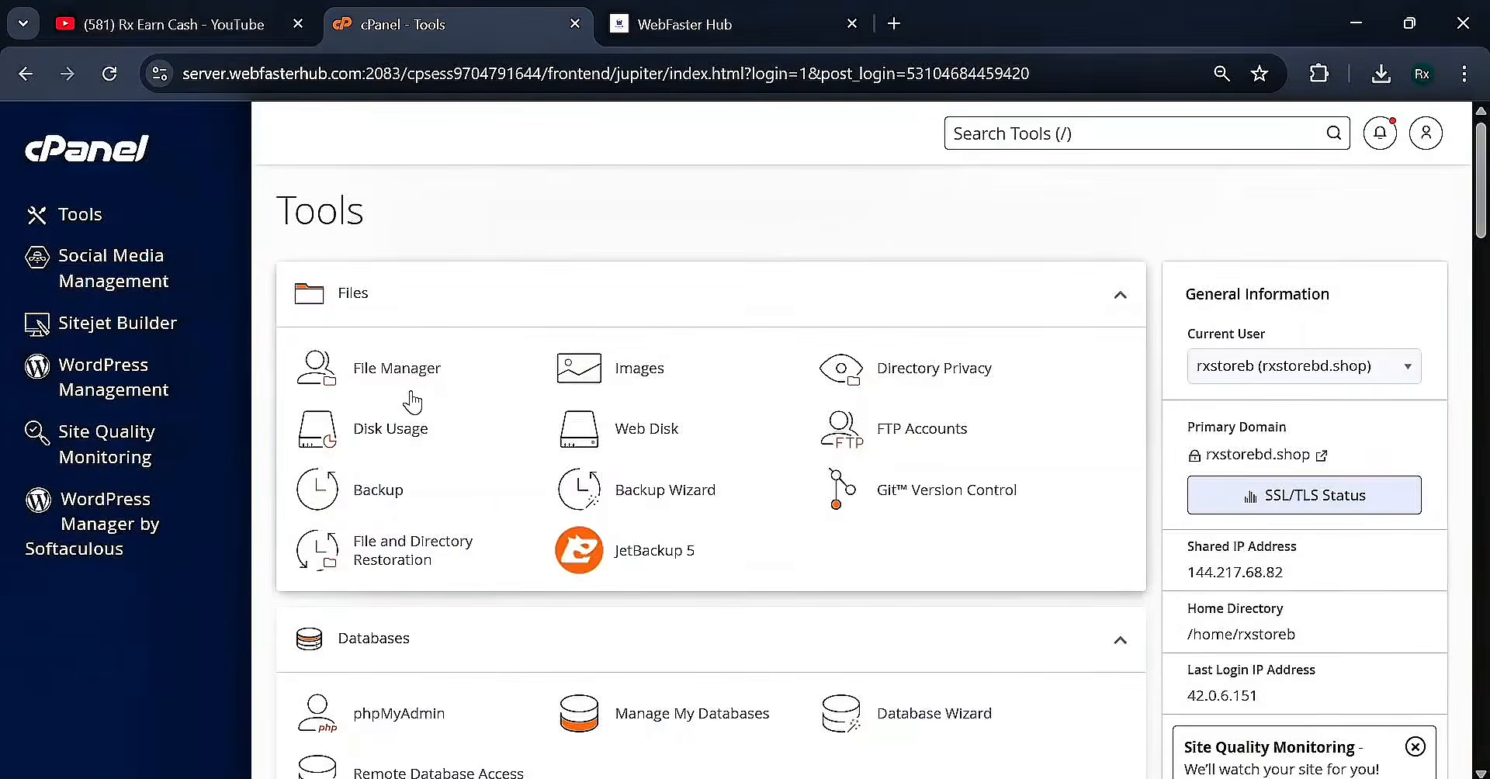
Open File Manager, go into the codx.my.id folder and bring up its Upload page
{"action": "left_click", "coordinate": [384, 371]}
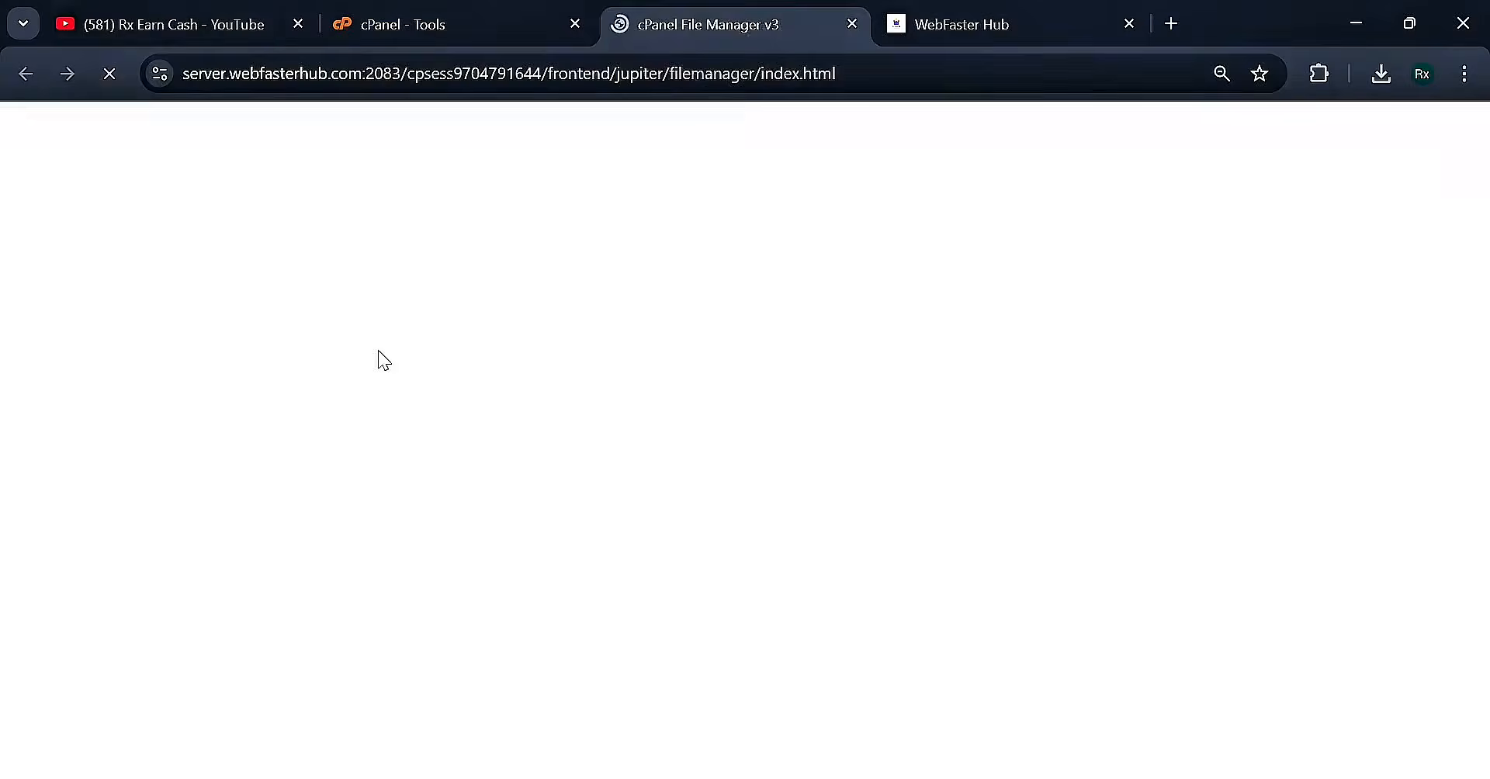
{"action": "left_click", "coordinate": [422, 6]}
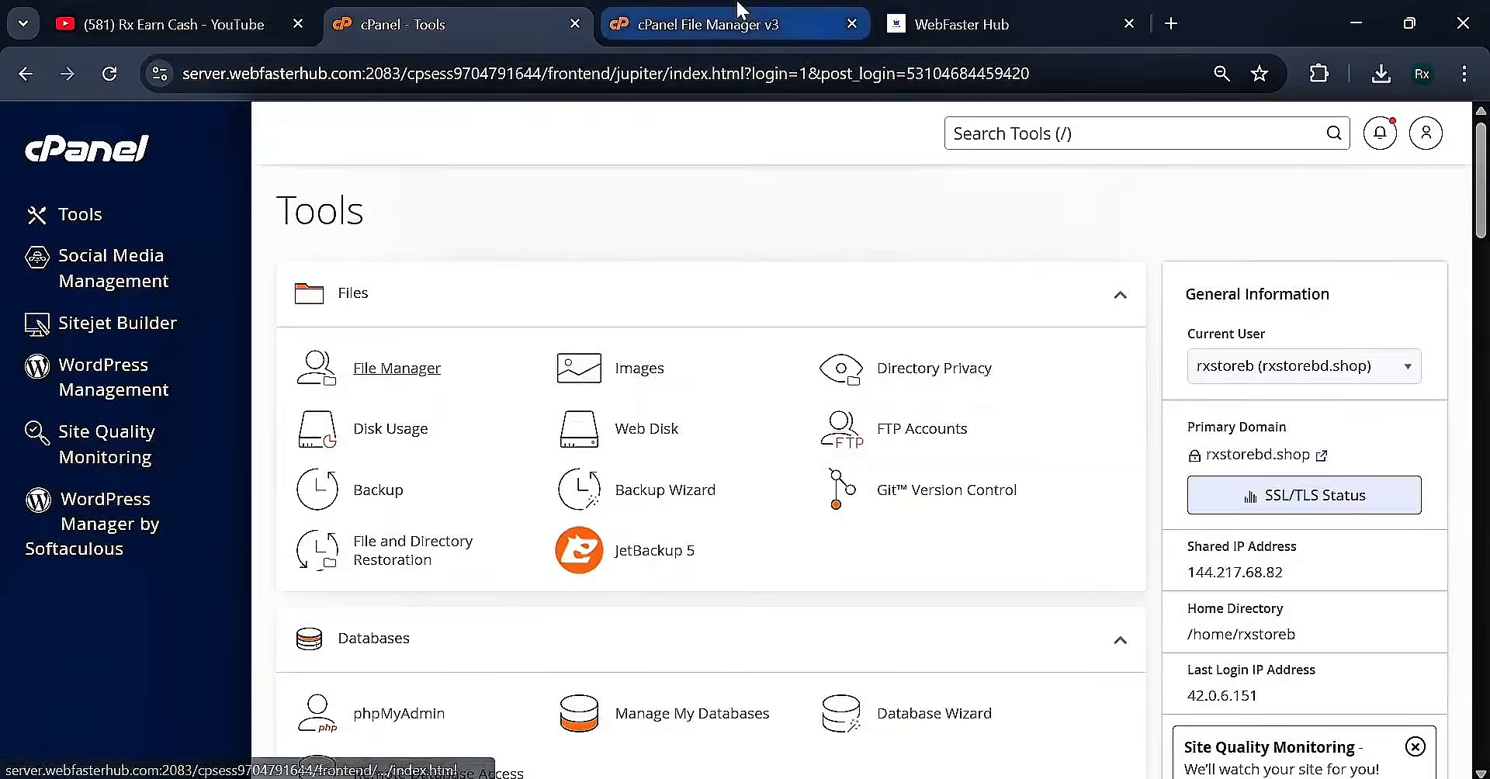
{"action": "left_click", "coordinate": [722, 24]}
{"action": "scroll", "coordinate": [137, 536], "scroll_direction": "down", "scroll_amount": 5}
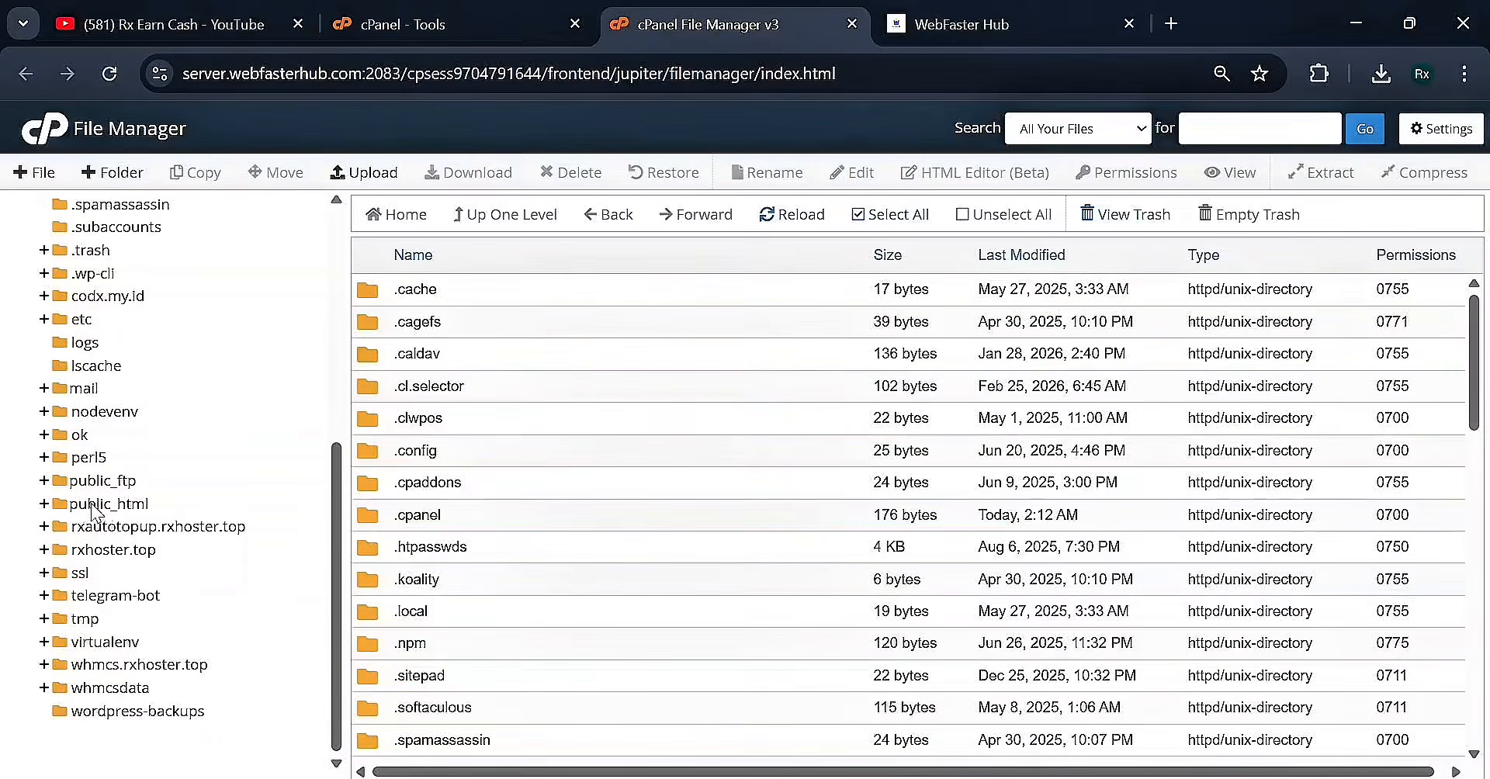
{"action": "scroll", "coordinate": [91, 512], "scroll_direction": "up", "scroll_amount": 3}
{"action": "left_click", "coordinate": [104, 533]}
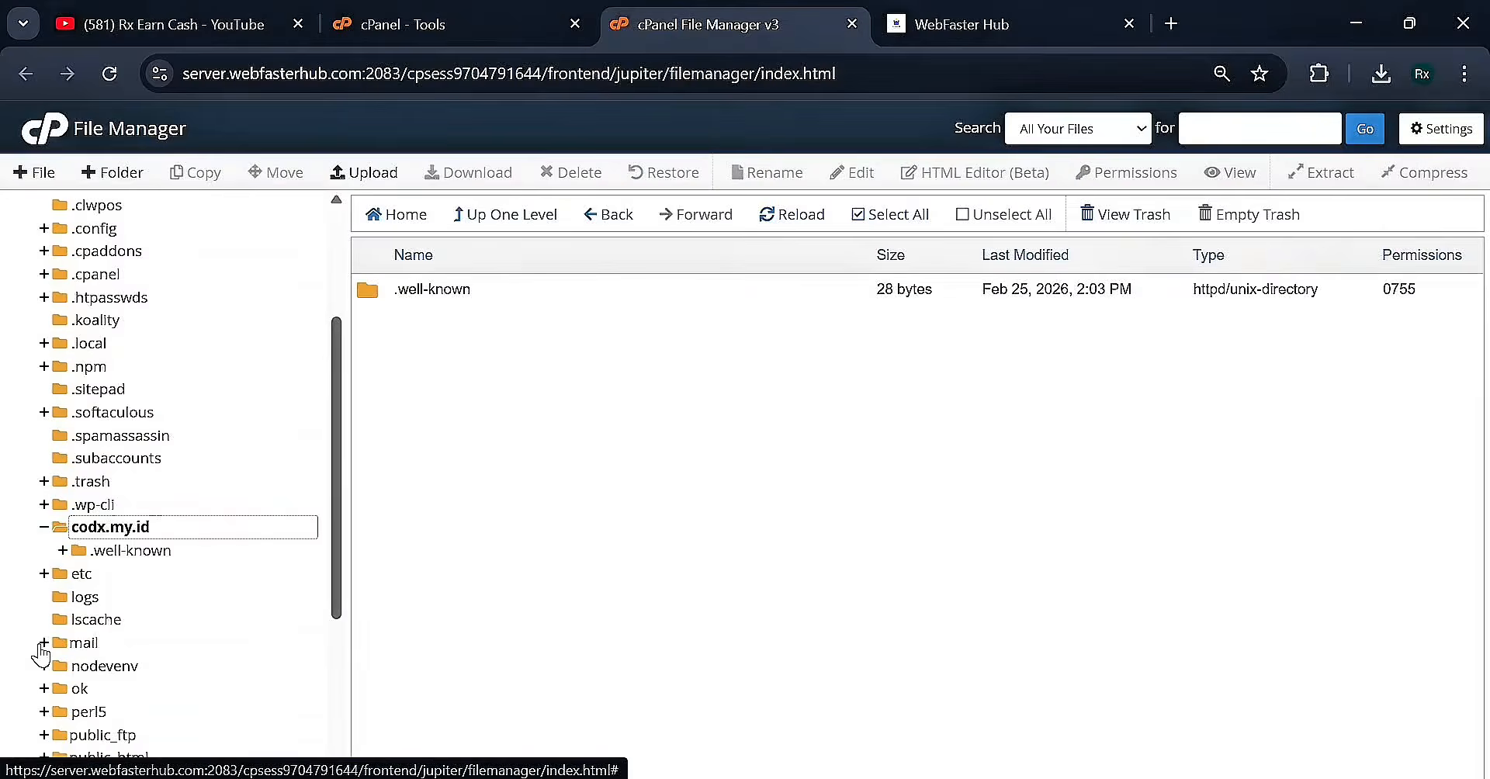
{"action": "scroll", "coordinate": [117, 544], "scroll_direction": "down", "scroll_amount": 3}
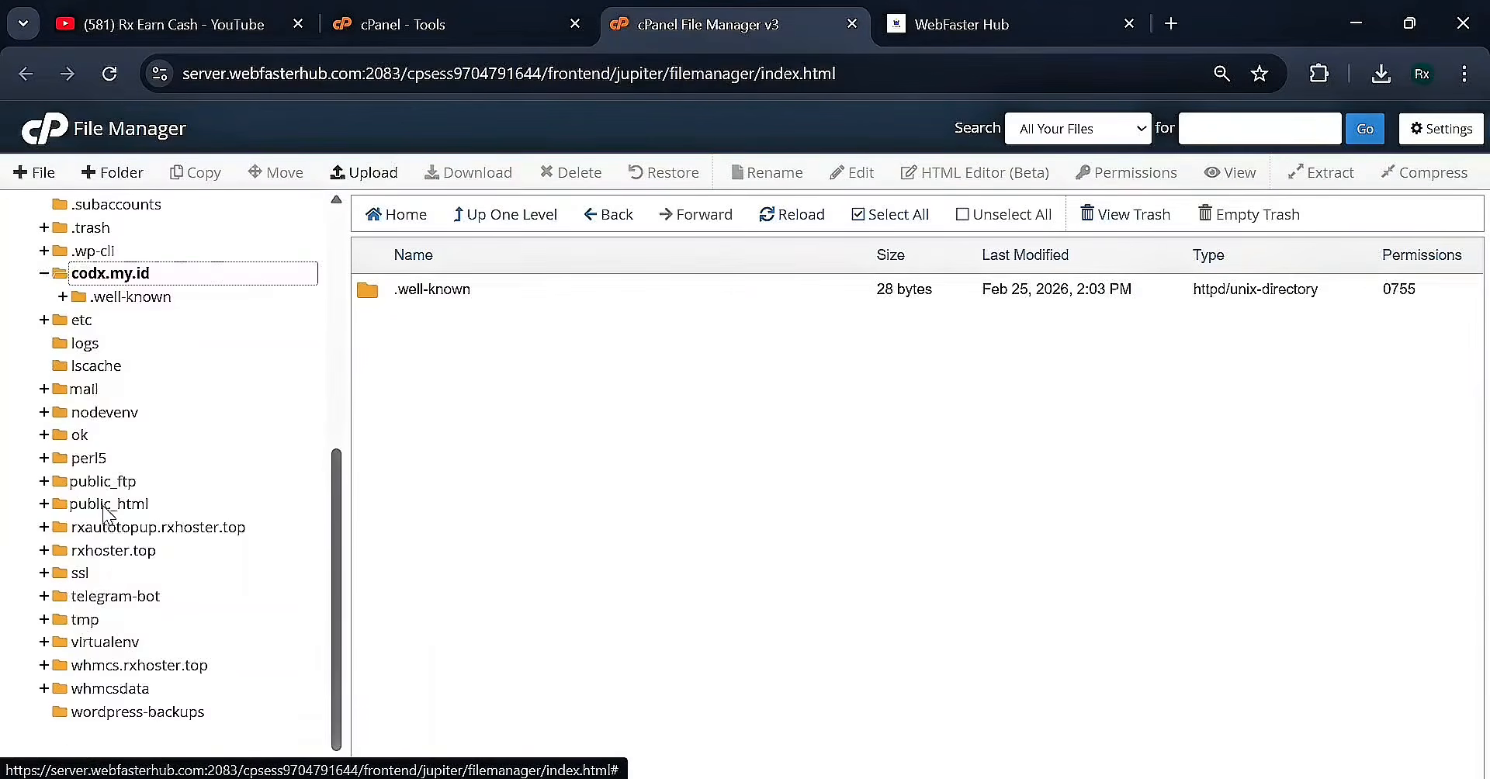
{"action": "scroll", "coordinate": [120, 504], "scroll_direction": "up", "scroll_amount": 2}
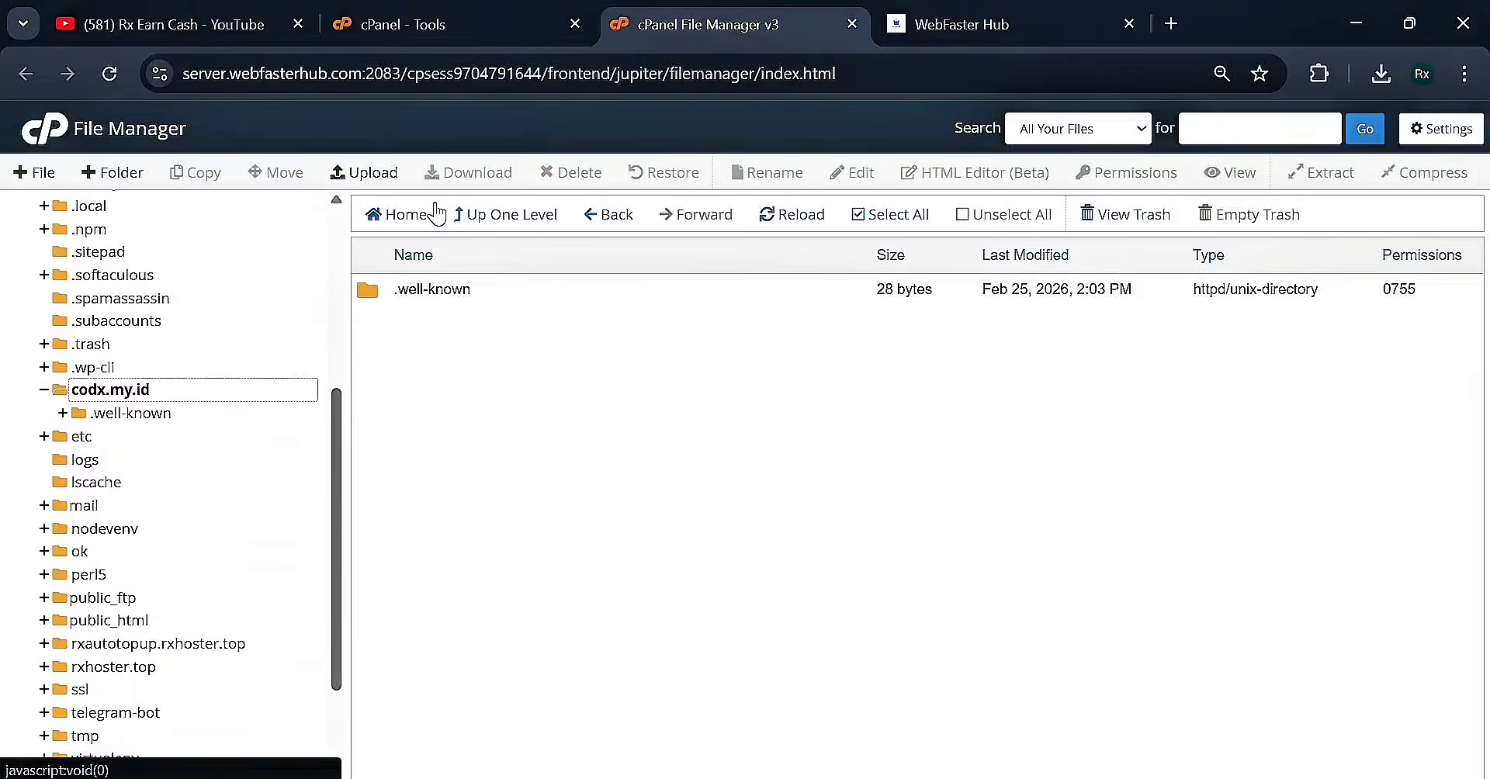
{"action": "left_click", "coordinate": [391, 180]}
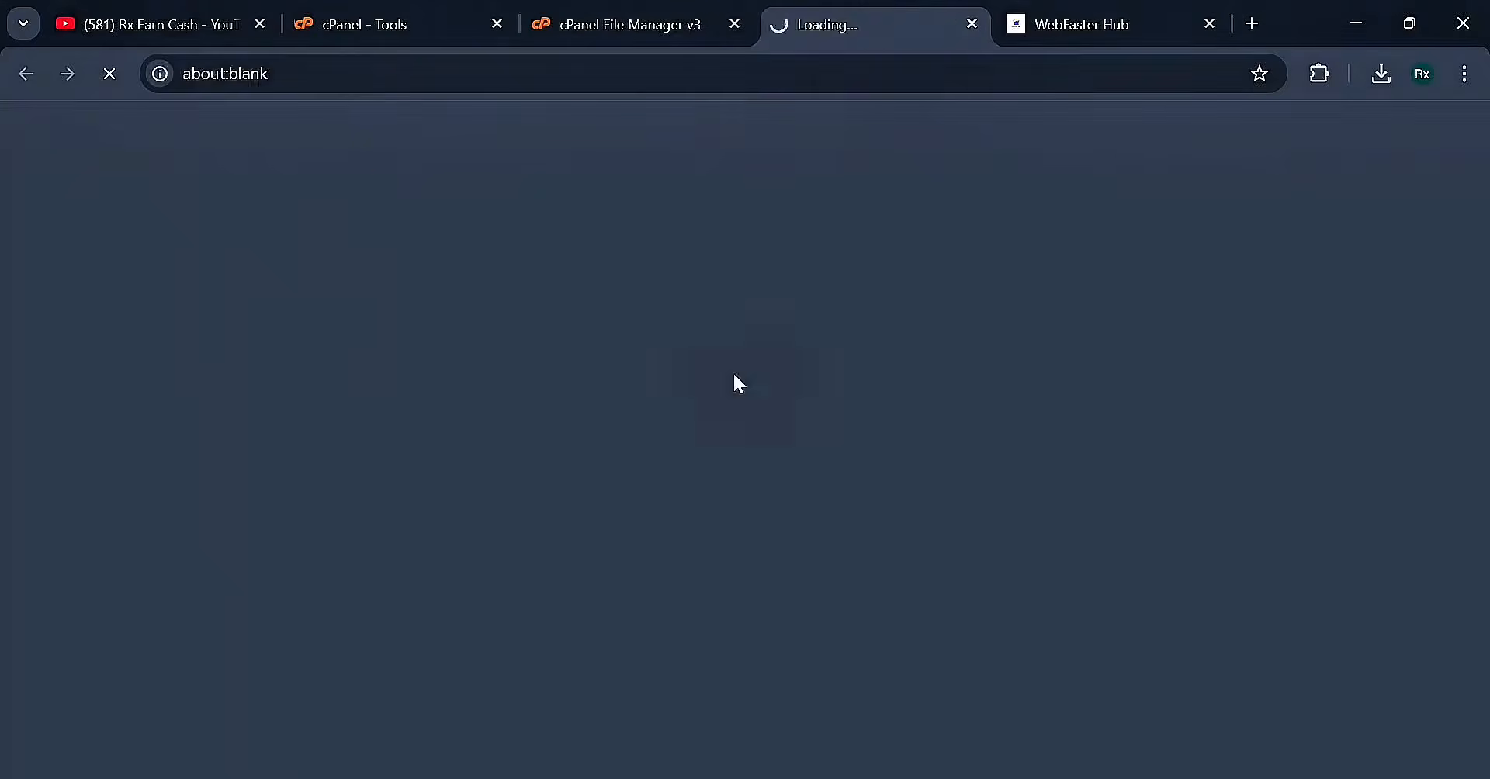
Drag digital_product_byrx.zip from its folder onto the codx.my.id upload page
{"action": "key", "text": "alt+Tab"}
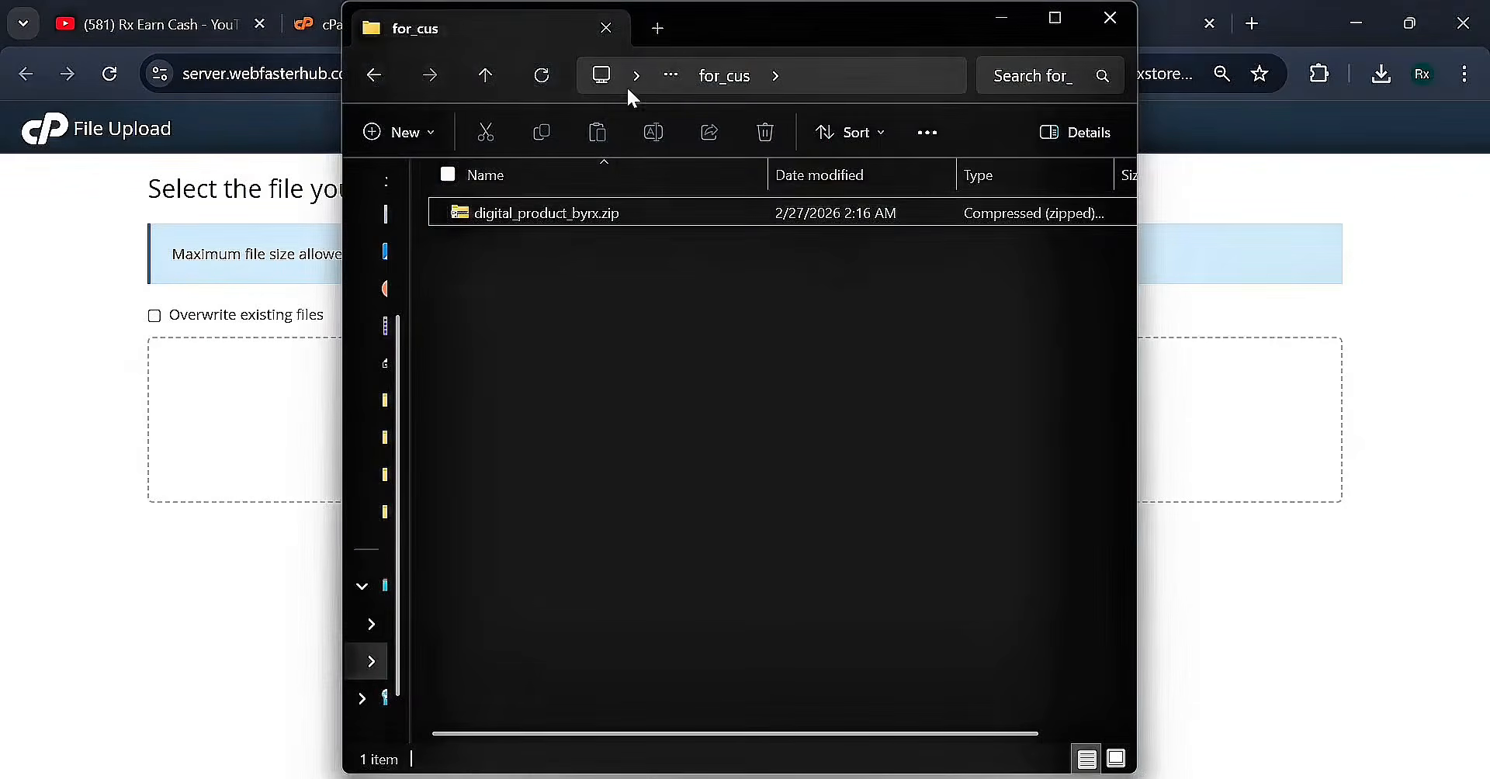
{"action": "left_click_drag", "start_coordinate": [661, 28], "coordinate": [1199, 68]}
{"action": "left_click", "coordinate": [1090, 249]}
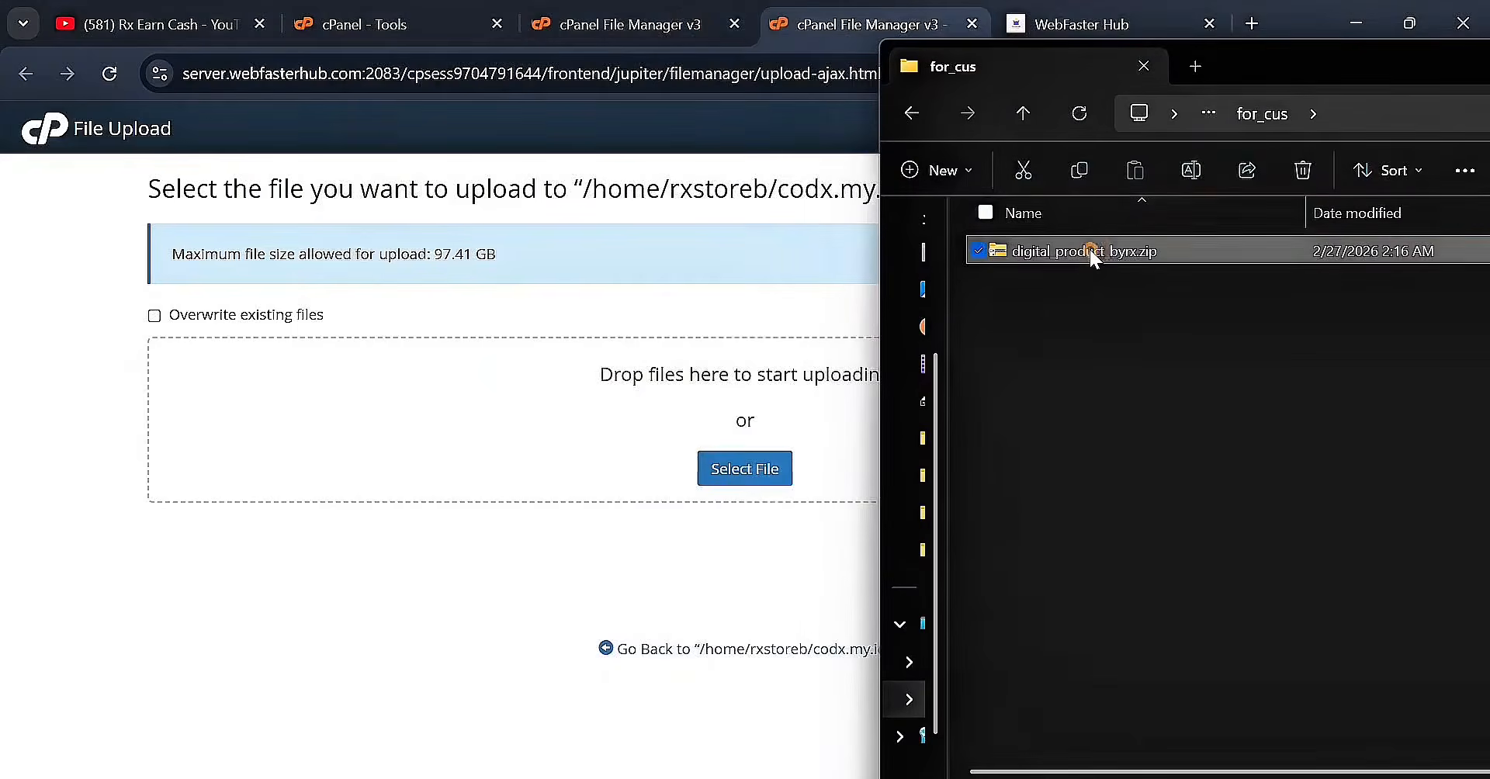
{"action": "left_click_drag", "start_coordinate": [1090, 254], "coordinate": [594, 441]}
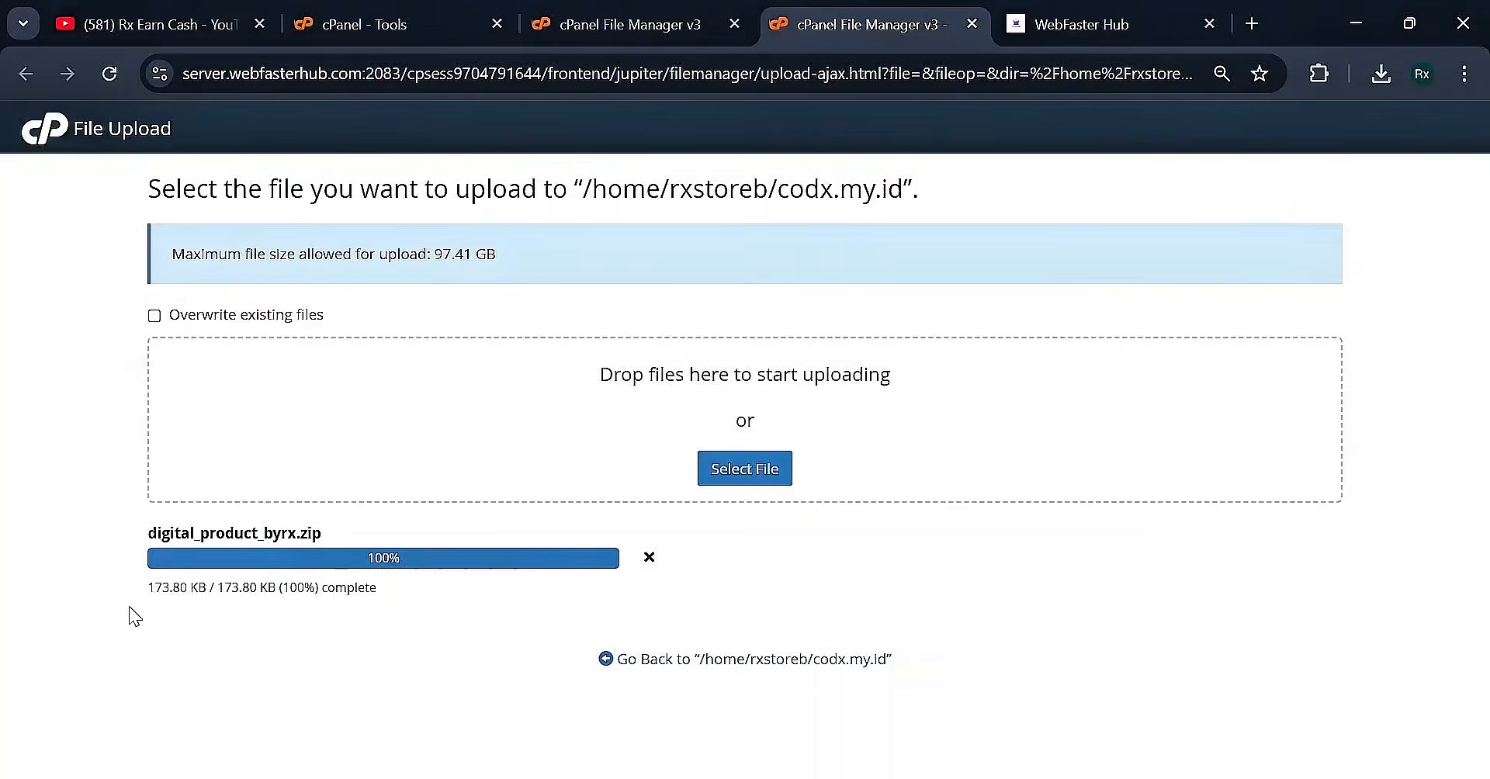
{"action": "left_click", "coordinate": [769, 661]}
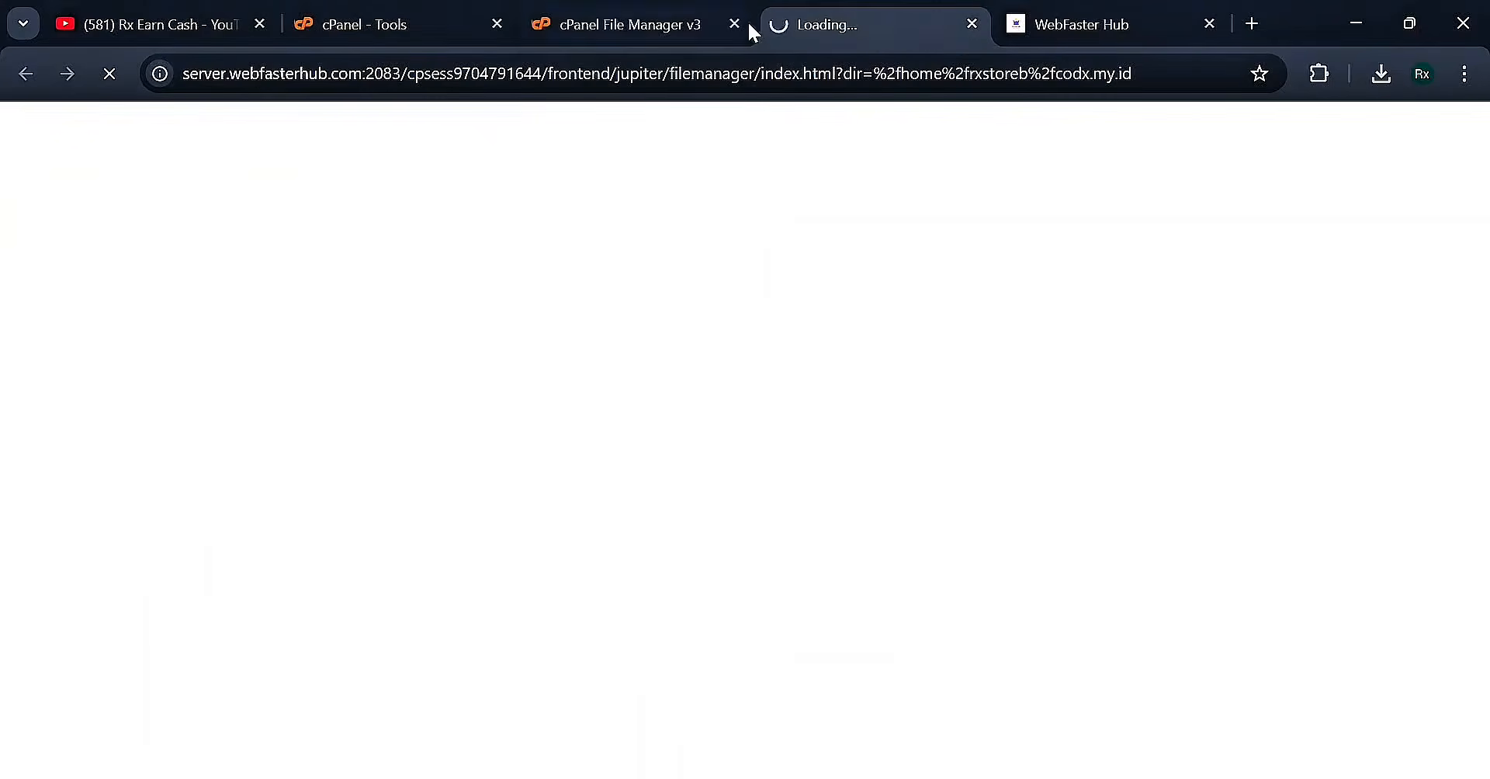
Extract digital_product_byrx.zip into the codx.my.id folder
{"action": "left_click", "coordinate": [735, 23]}
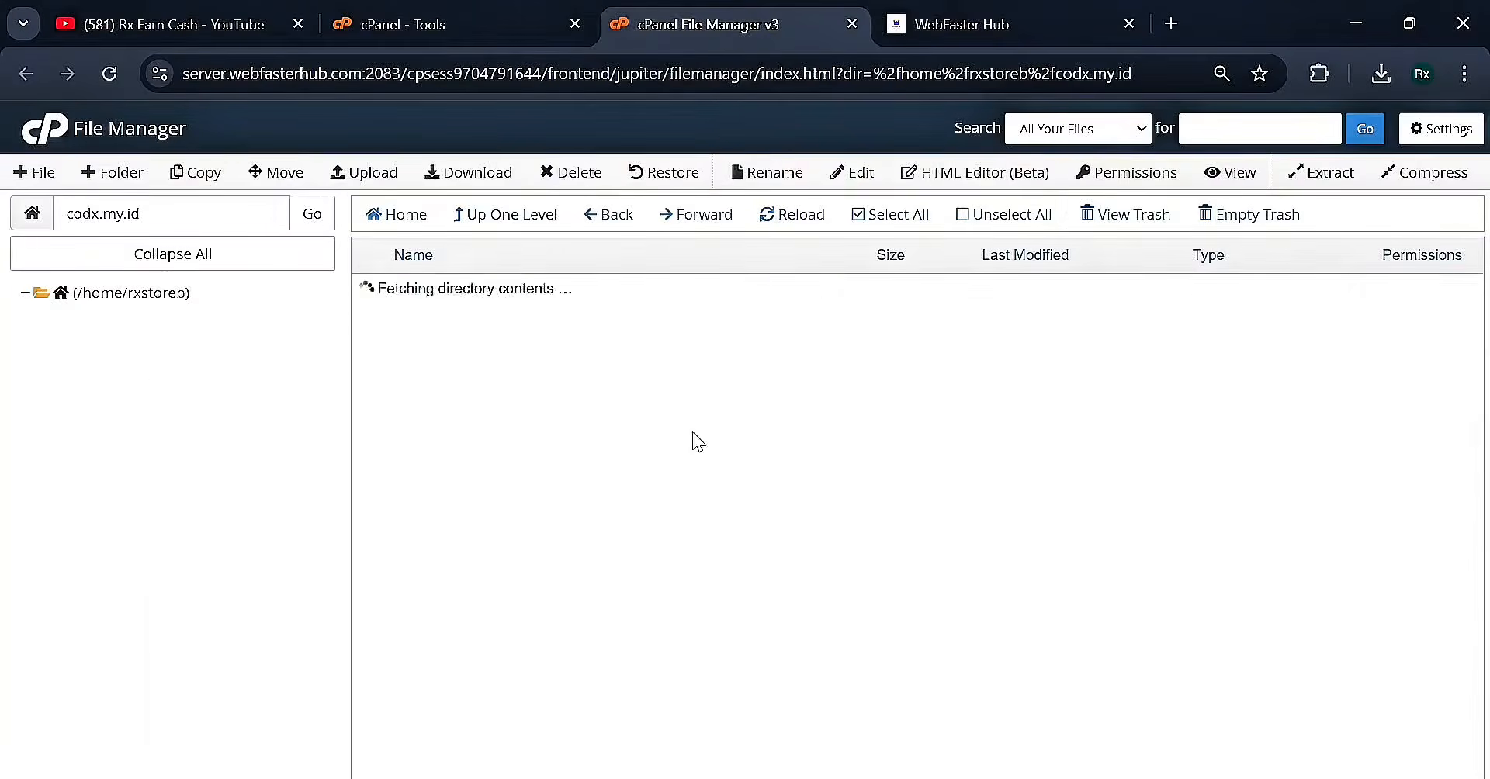
{"action": "left_click", "coordinate": [575, 320]}
{"action": "right_click", "coordinate": [575, 320]}
{"action": "left_click", "coordinate": [682, 578]}
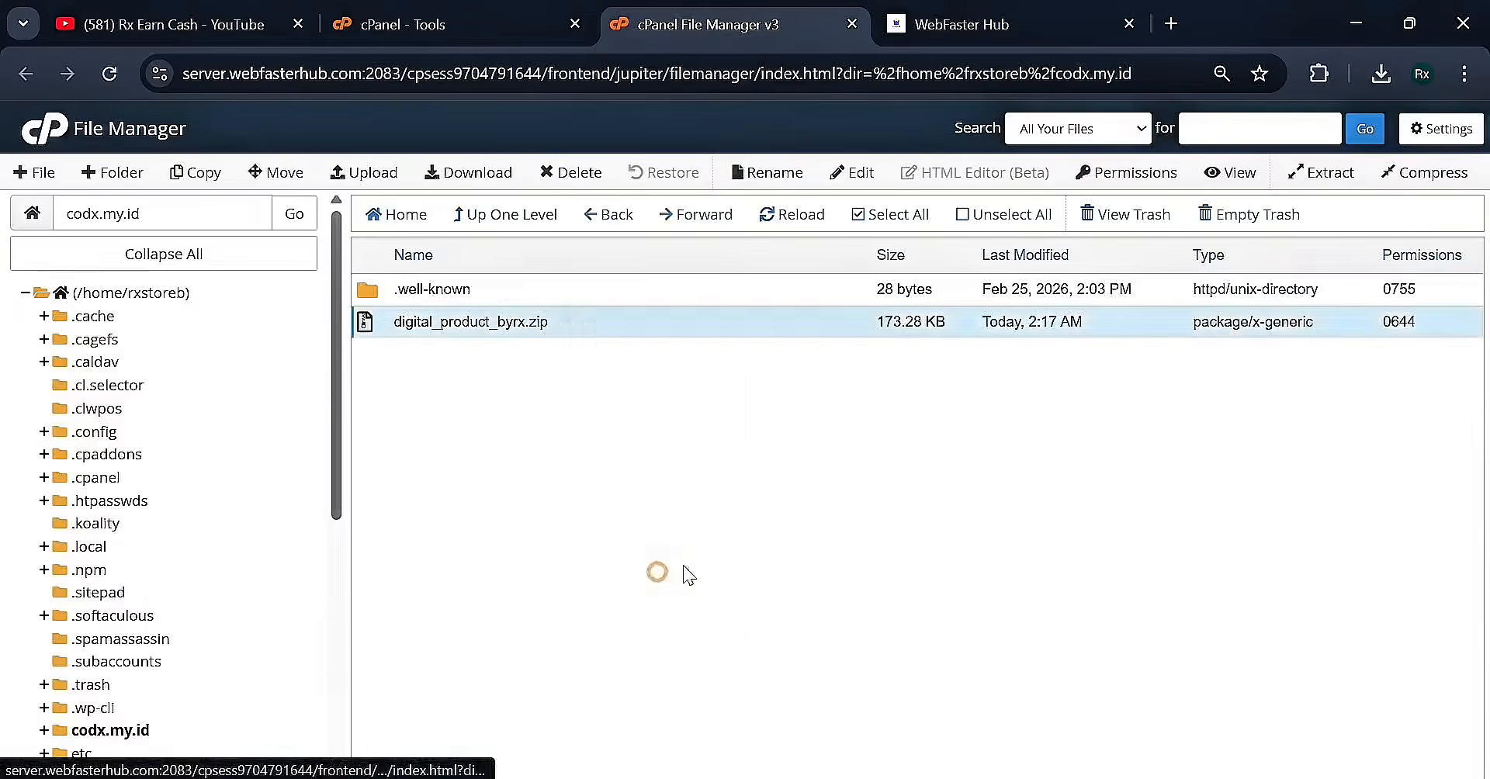
{"action": "left_click", "coordinate": [929, 550]}
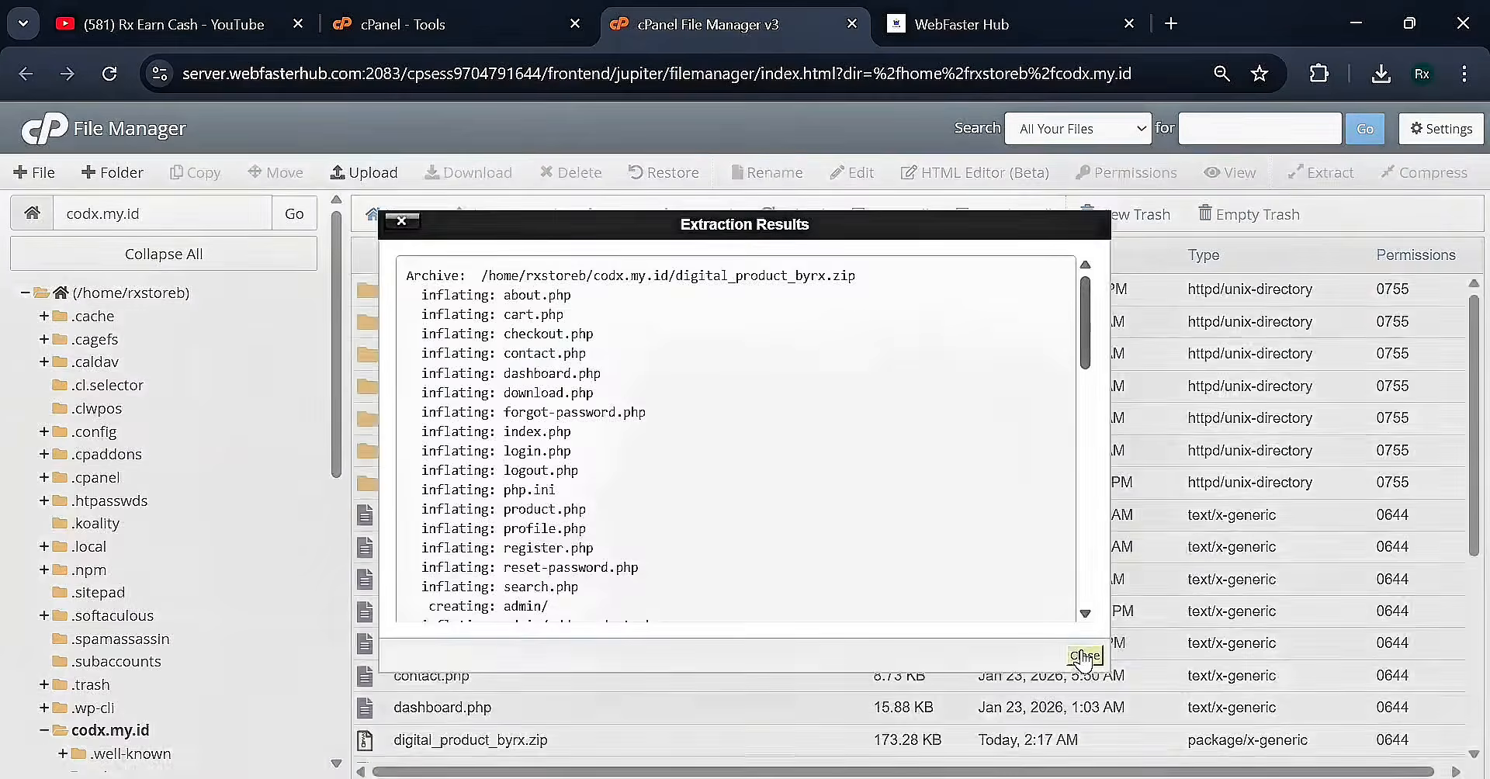
{"action": "left_click", "coordinate": [1085, 656]}
{"action": "scroll", "coordinate": [796, 517], "scroll_direction": "down", "scroll_amount": 5}
{"action": "scroll", "coordinate": [796, 517], "scroll_direction": "up", "scroll_amount": 5}
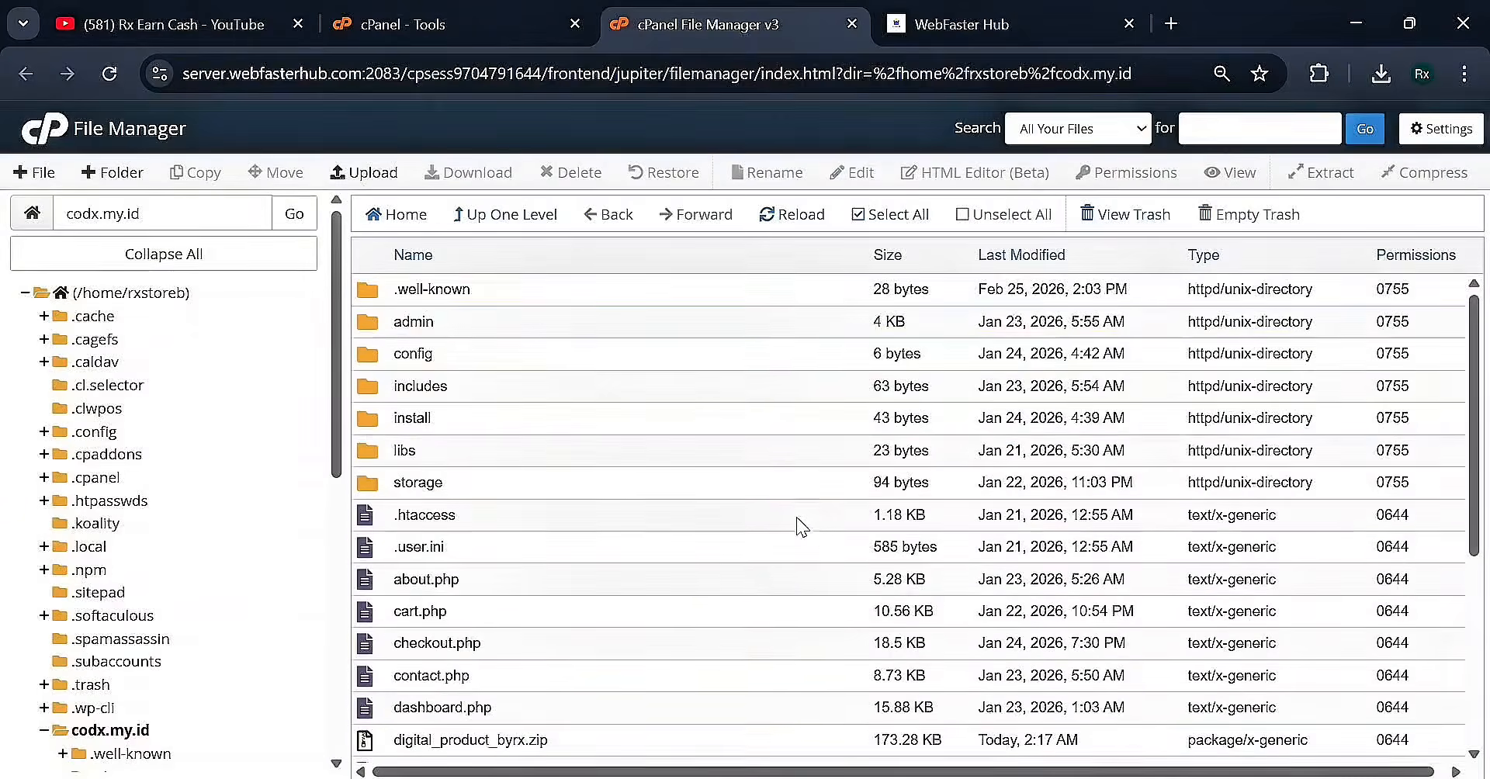
Select and copy the codx.my.id folder name from the path, then open a new tab
{"action": "left_click", "coordinate": [1449, 145]}
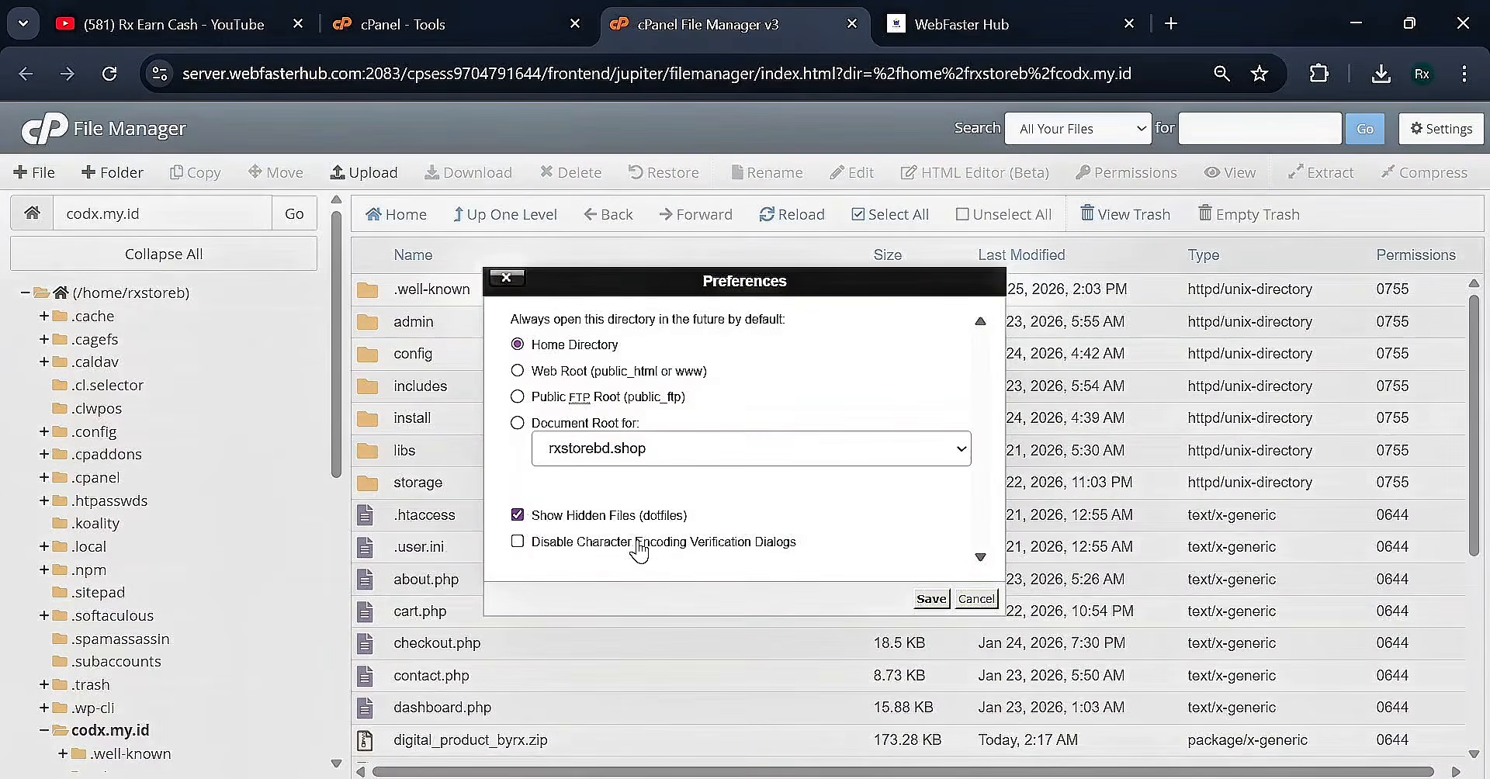
{"action": "left_click", "coordinate": [975, 599]}
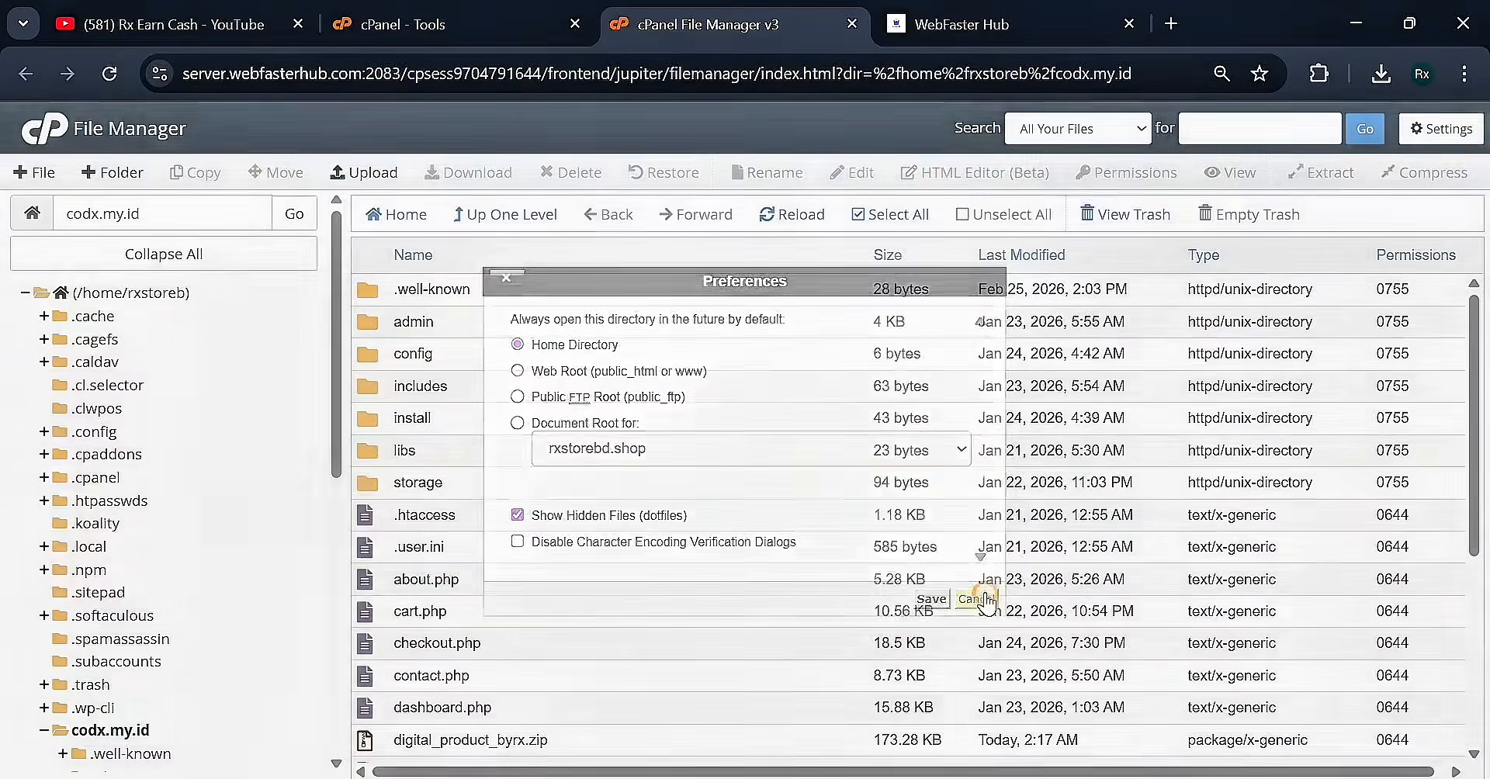
{"action": "double_click", "coordinate": [184, 210]}
{"action": "key", "text": "ctrl+c"}
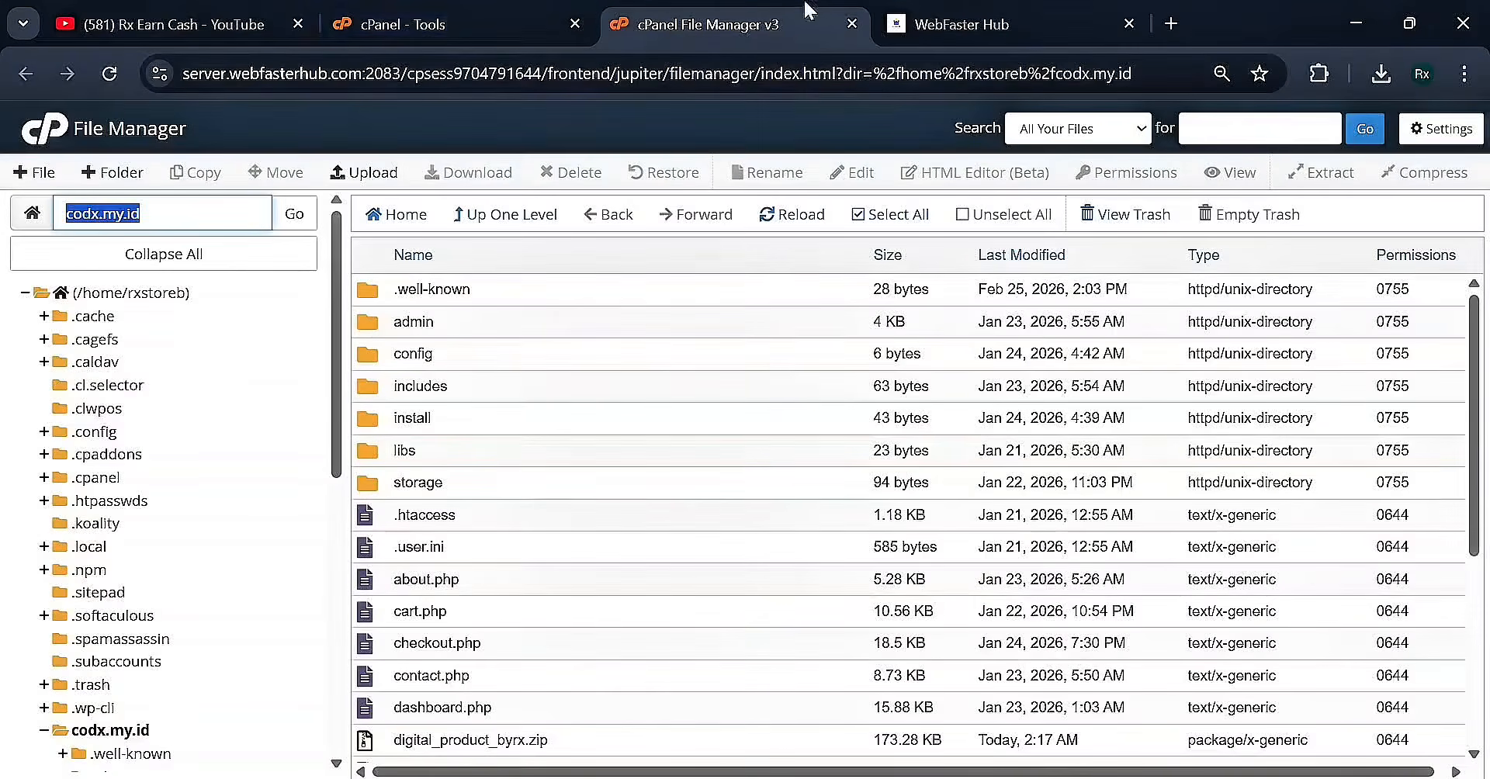
{"action": "left_click", "coordinate": [1171, 24]}
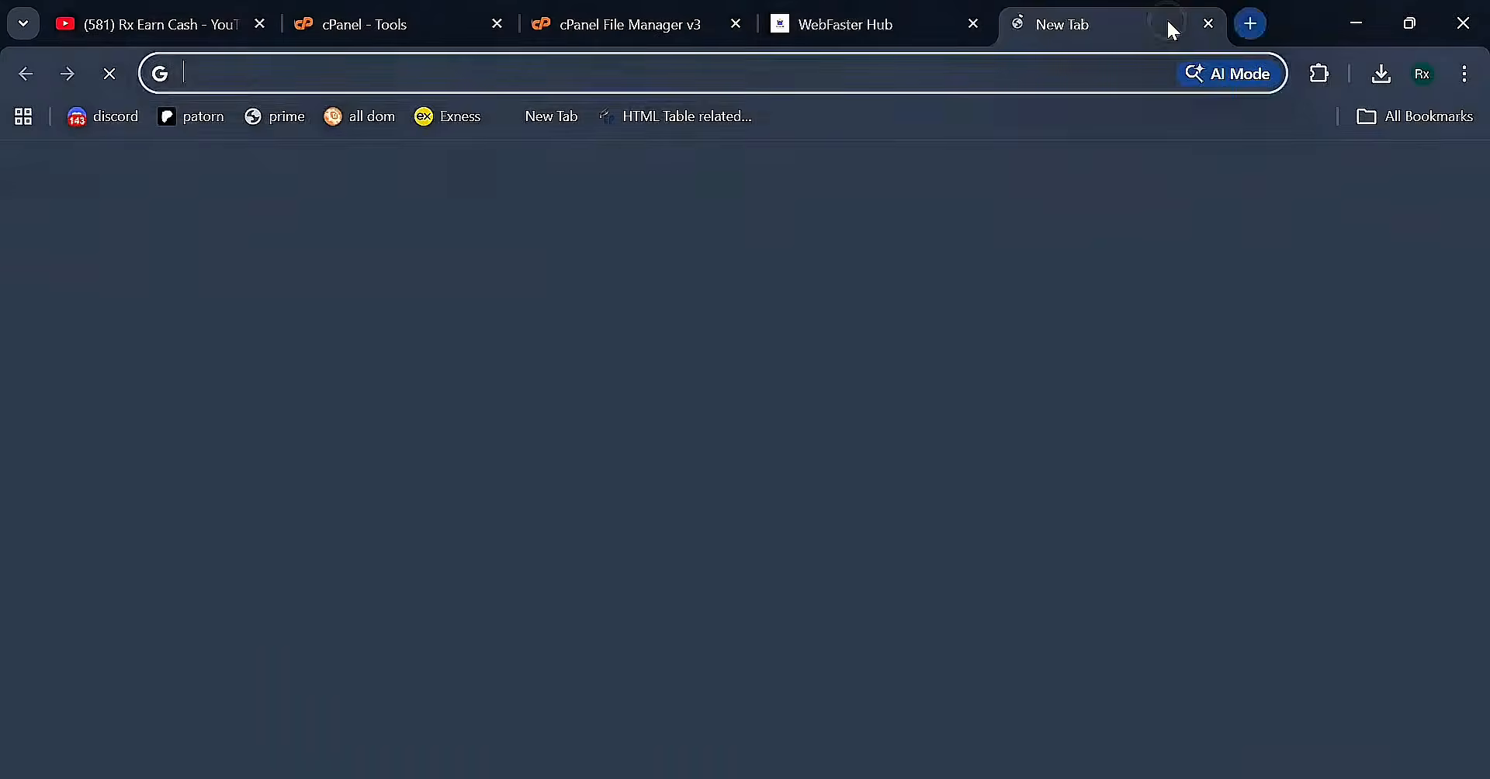
Visit codx.my.id in the new tab and move the installer tab beside cPanel Tools
{"action": "key", "text": "ctrl+v"}
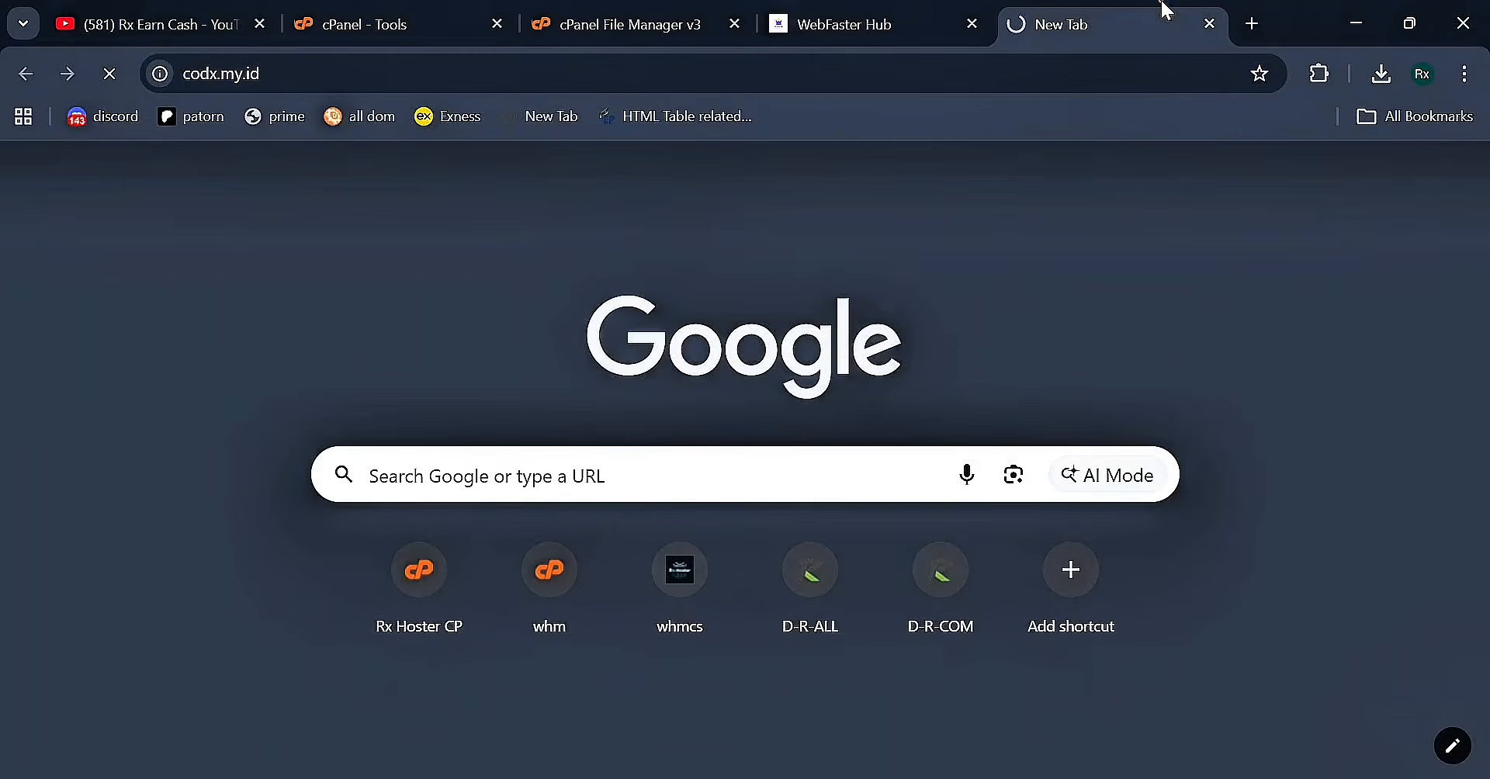
{"action": "left_click_drag", "start_coordinate": [1162, 12], "coordinate": [989, 17]}
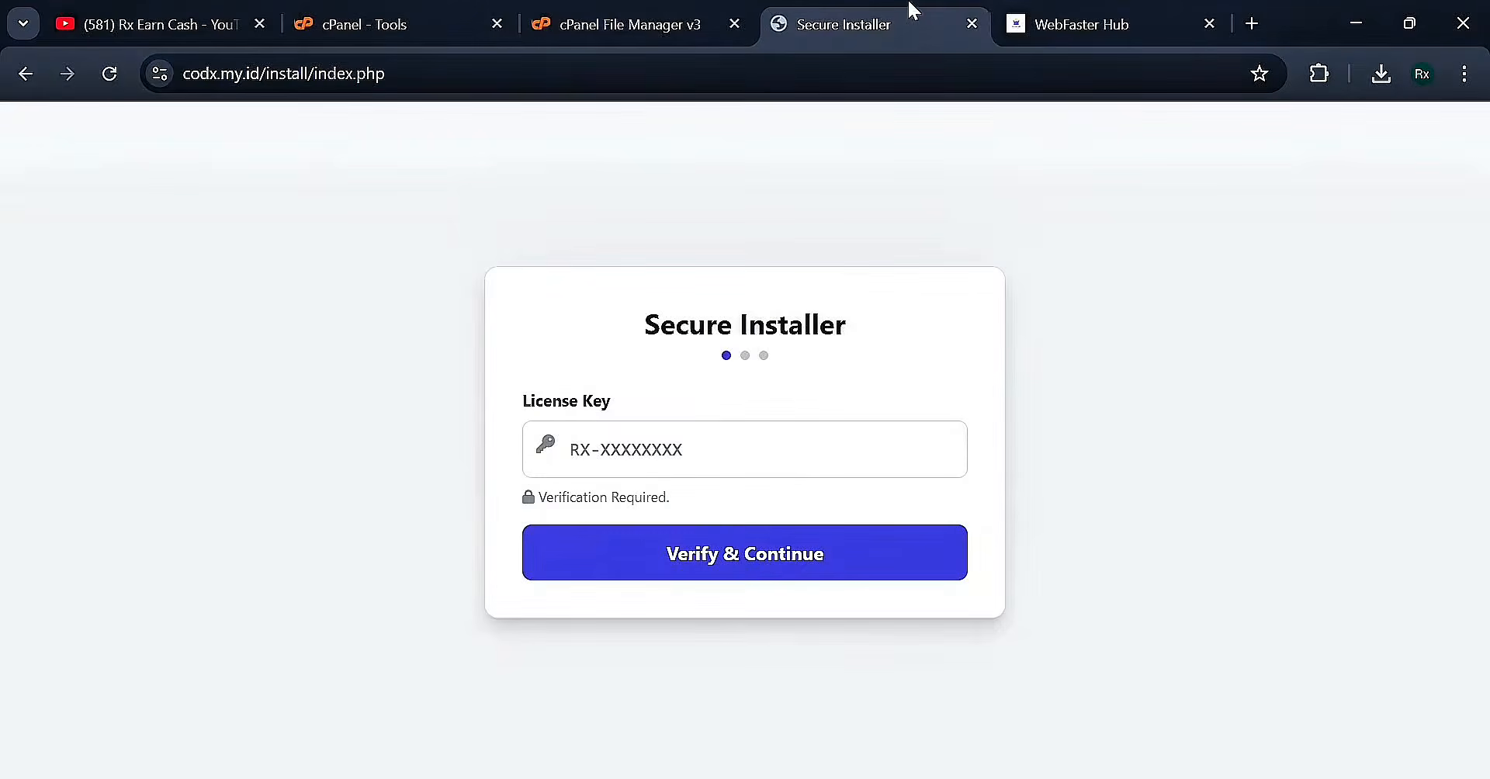
{"action": "left_click_drag", "start_coordinate": [883, 8], "coordinate": [659, 15]}
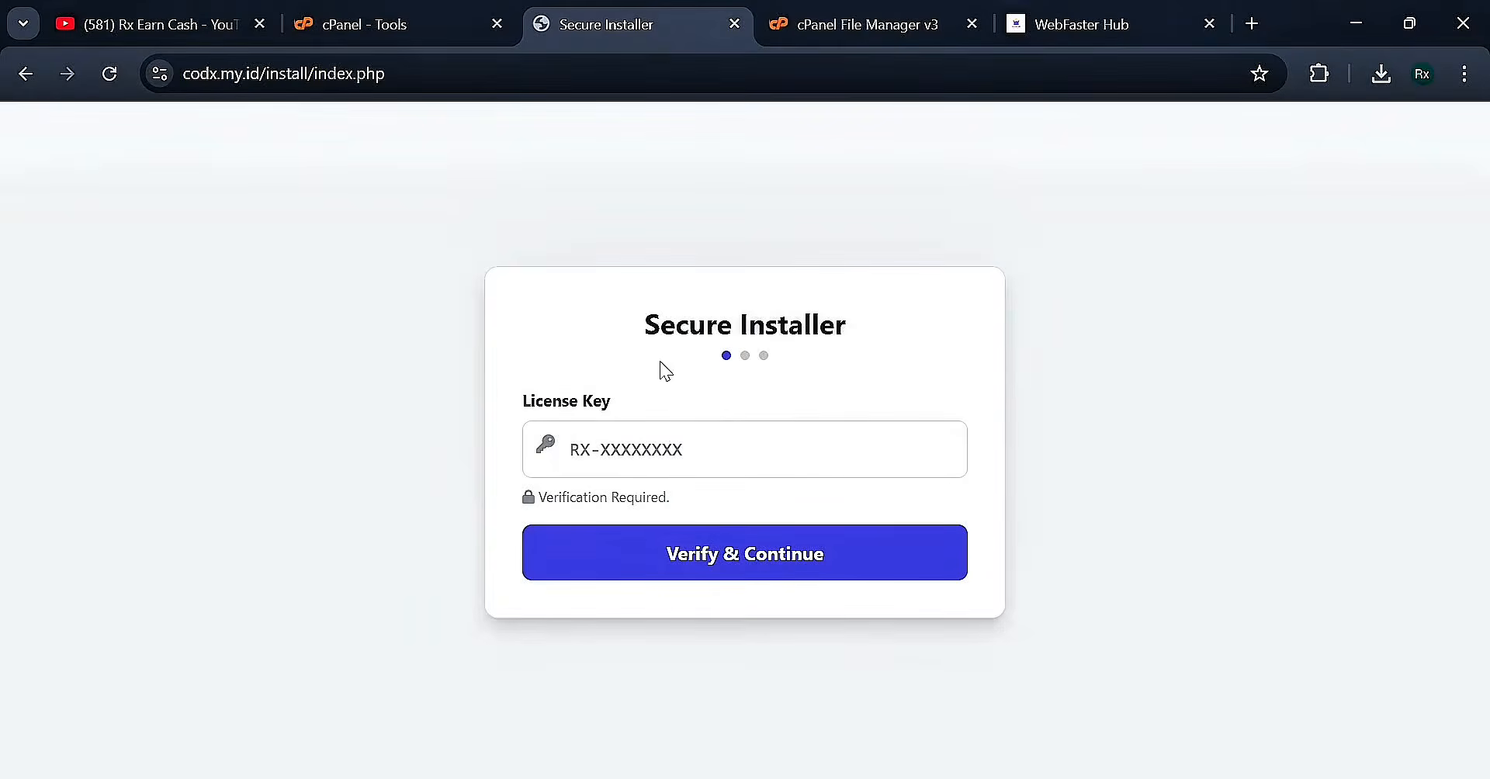
{"action": "left_click_drag", "start_coordinate": [631, 313], "coordinate": [884, 307]}
{"action": "left_click", "coordinate": [885, 308]}
Type a license key by hand into the installer and submit it for verification
{"action": "left_click", "coordinate": [637, 448]}
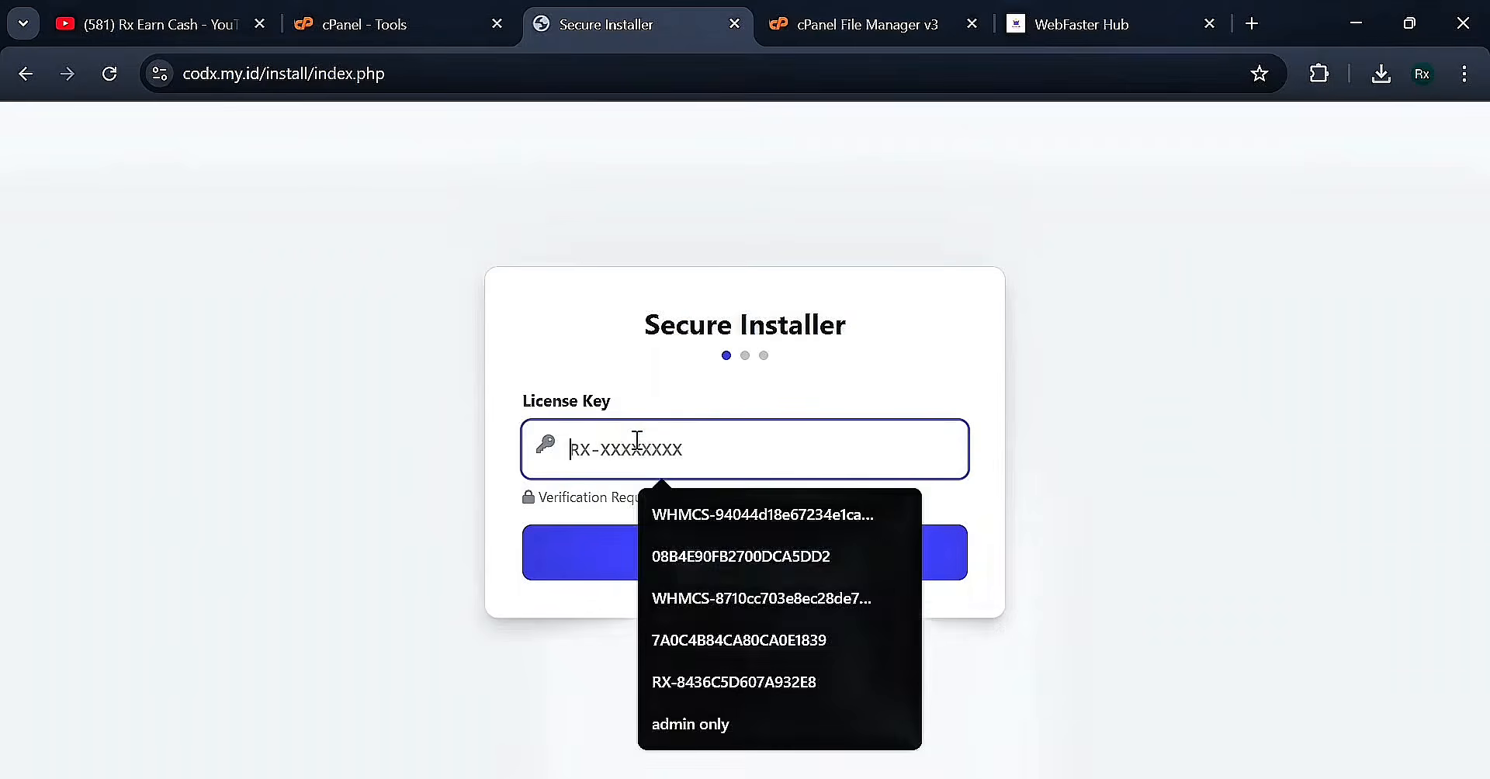
{"action": "left_click", "coordinate": [674, 554]}
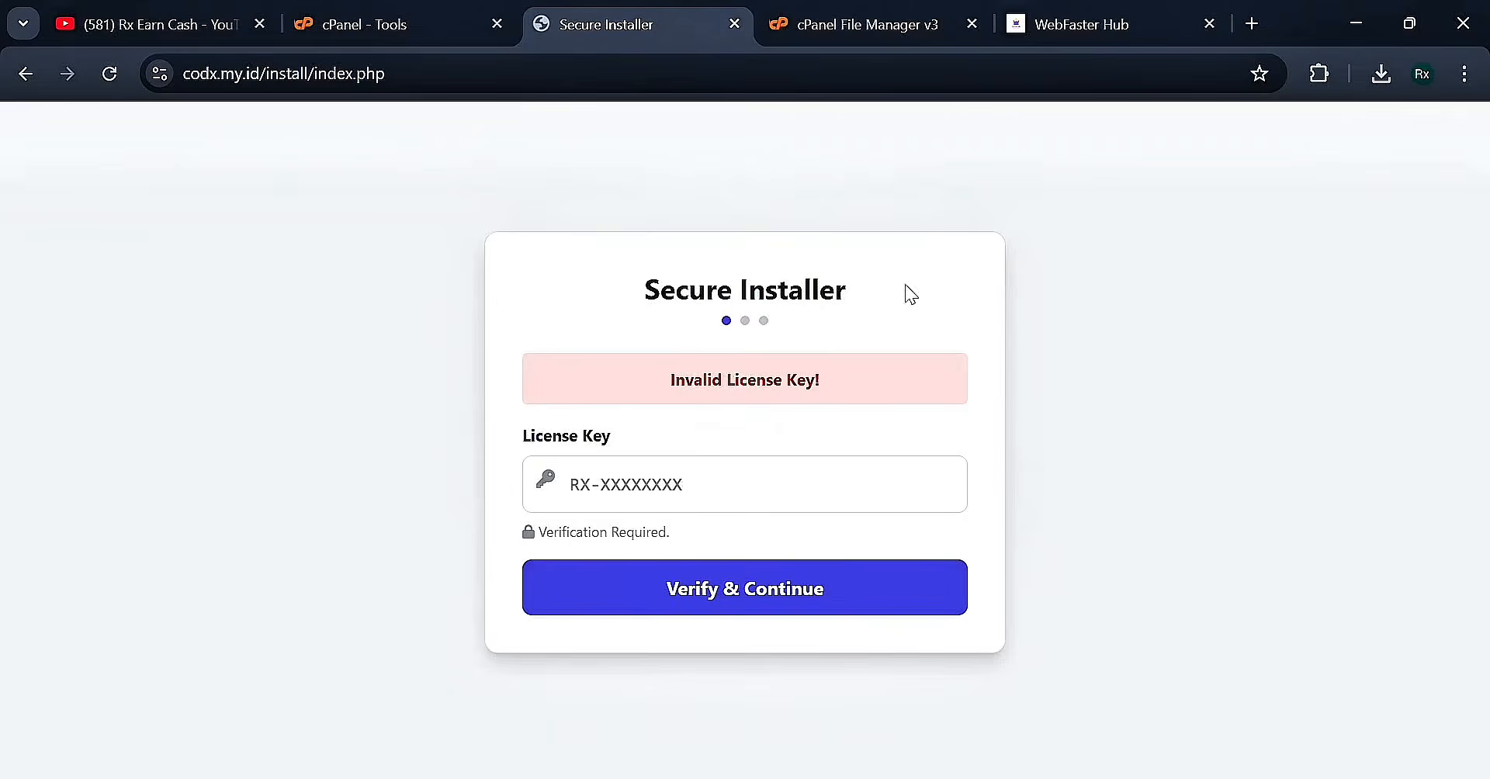
Copy the first order's license key from WebFaster Hub and verify it in the installer
{"action": "left_click", "coordinate": [1091, 24]}
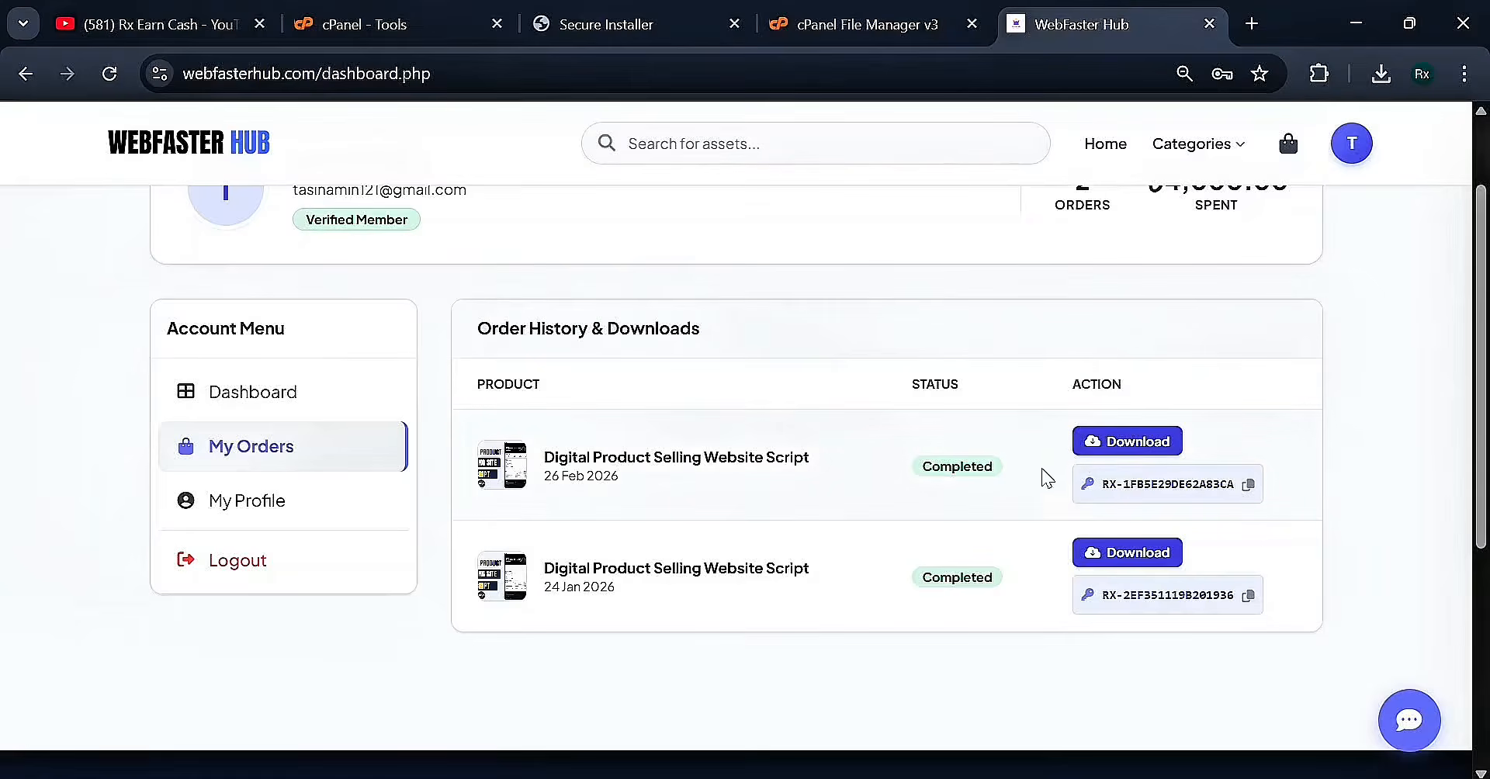
{"action": "left_click", "coordinate": [1250, 485]}
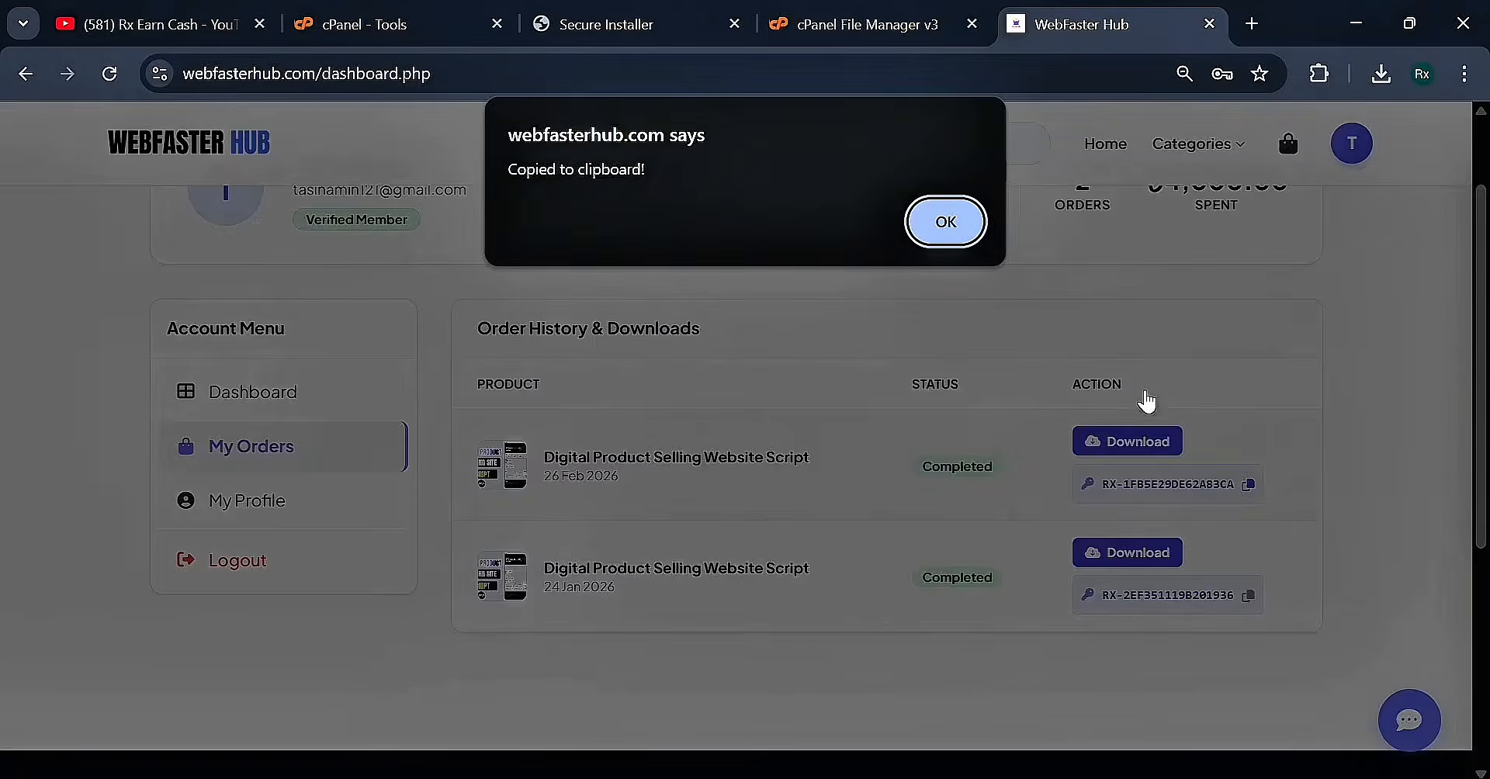
{"action": "left_click", "coordinate": [963, 227]}
{"action": "left_click", "coordinate": [645, 23]}
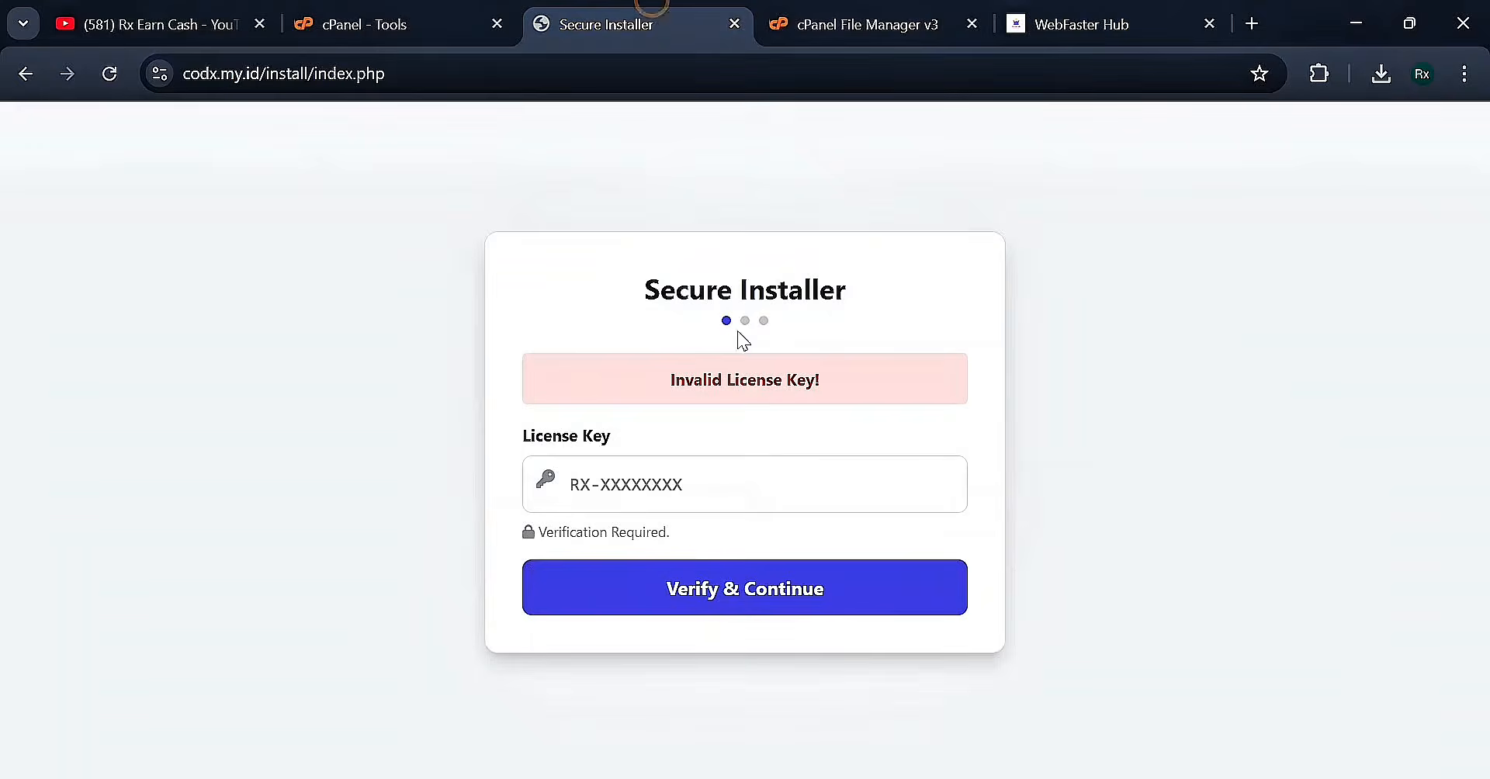
{"action": "left_click", "coordinate": [722, 508]}
{"action": "key", "text": "ctrl+v"}
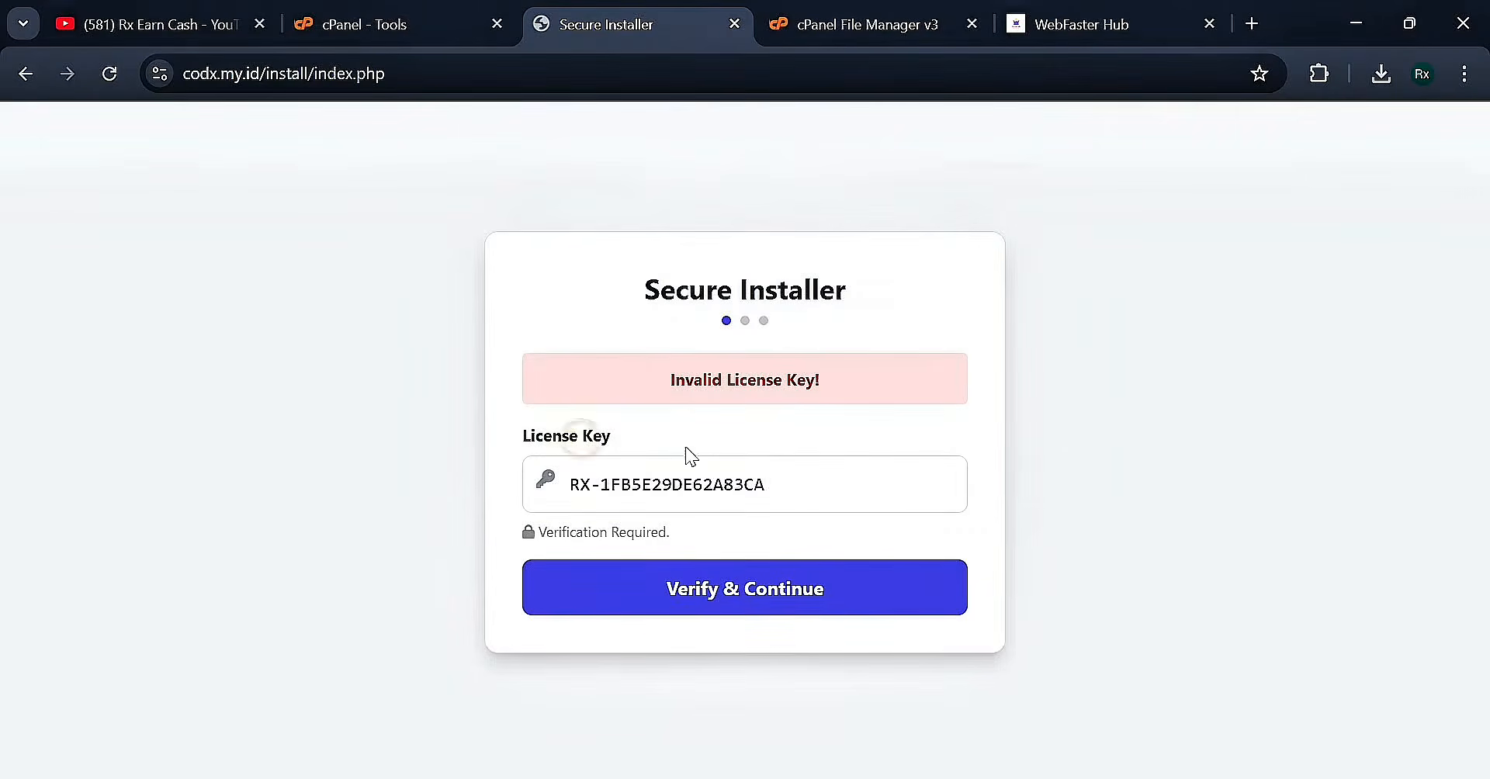
{"action": "left_click", "coordinate": [800, 598]}
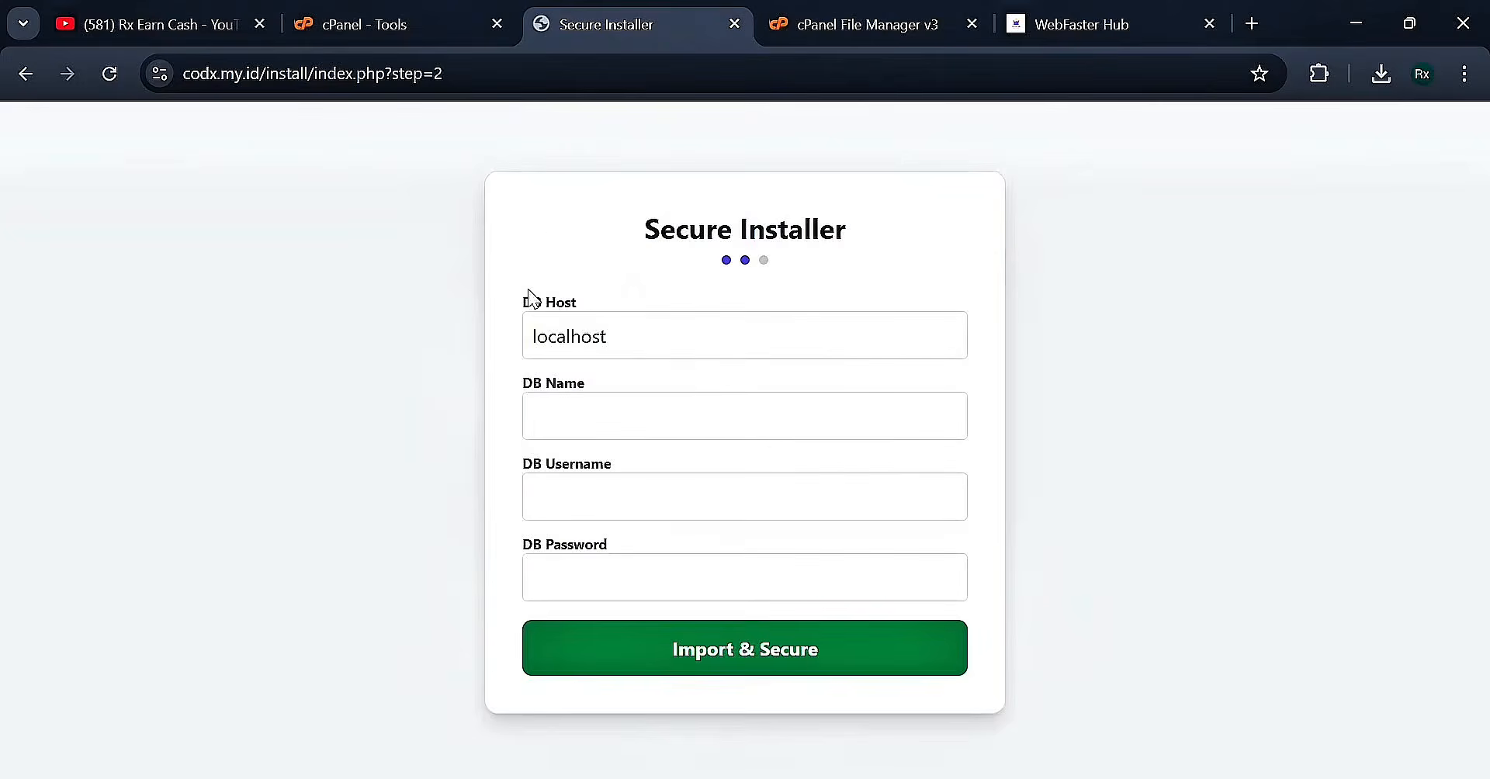
Return to the cPanel Tools page and focus its tool search
{"action": "left_click_drag", "start_coordinate": [613, 226], "coordinate": [860, 229]}
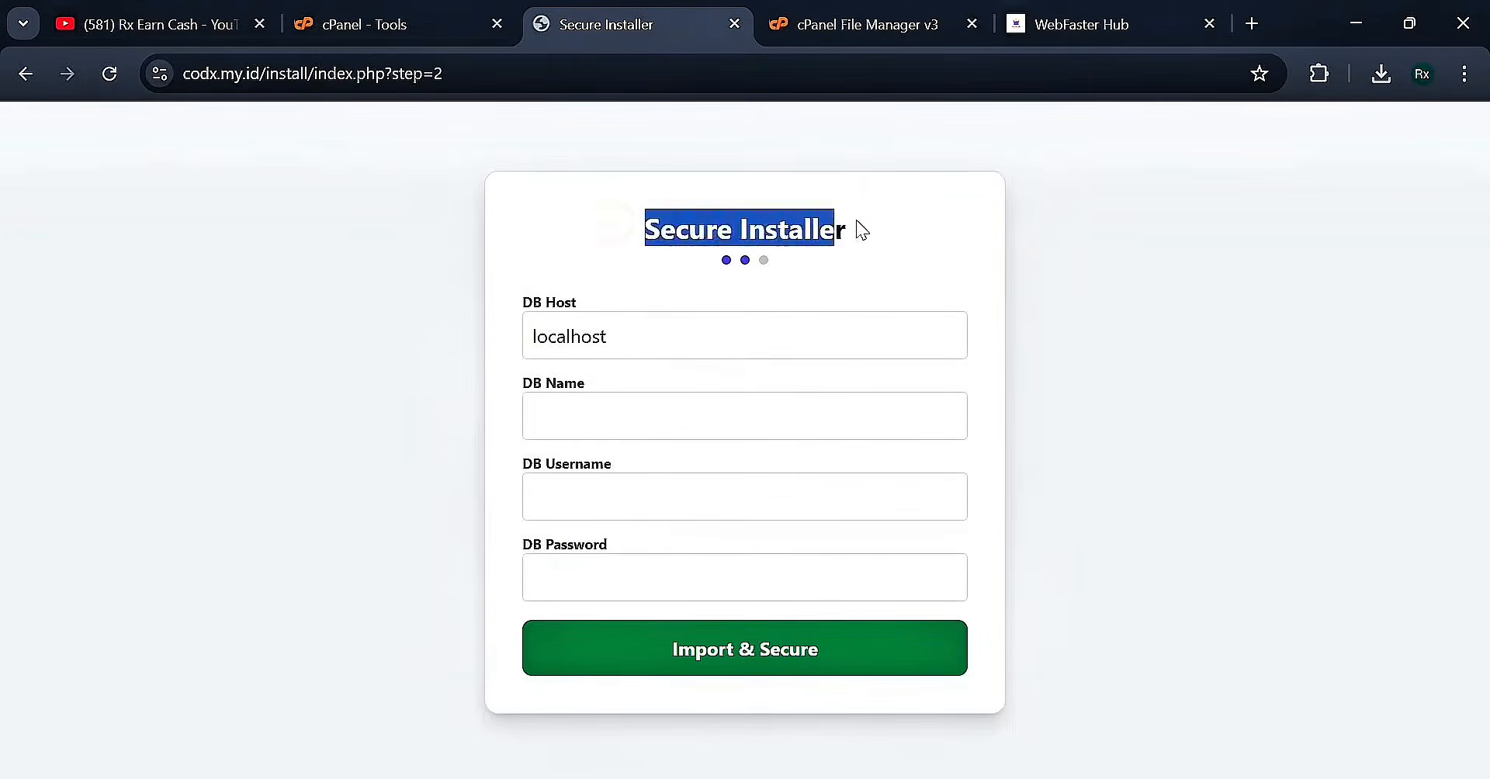
{"action": "left_click", "coordinate": [857, 225]}
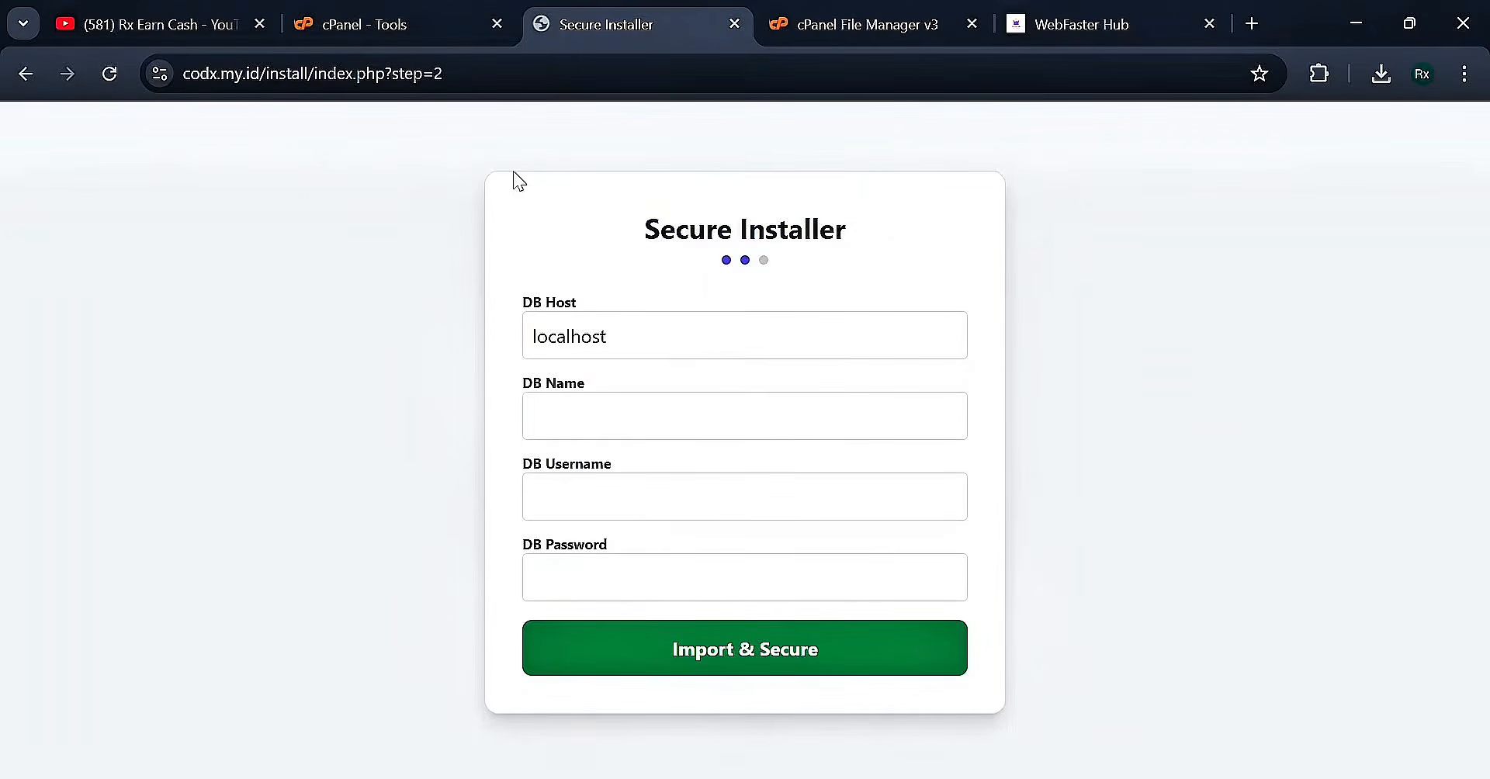
{"action": "left_click", "coordinate": [388, 19]}
{"action": "left_click", "coordinate": [999, 134]}
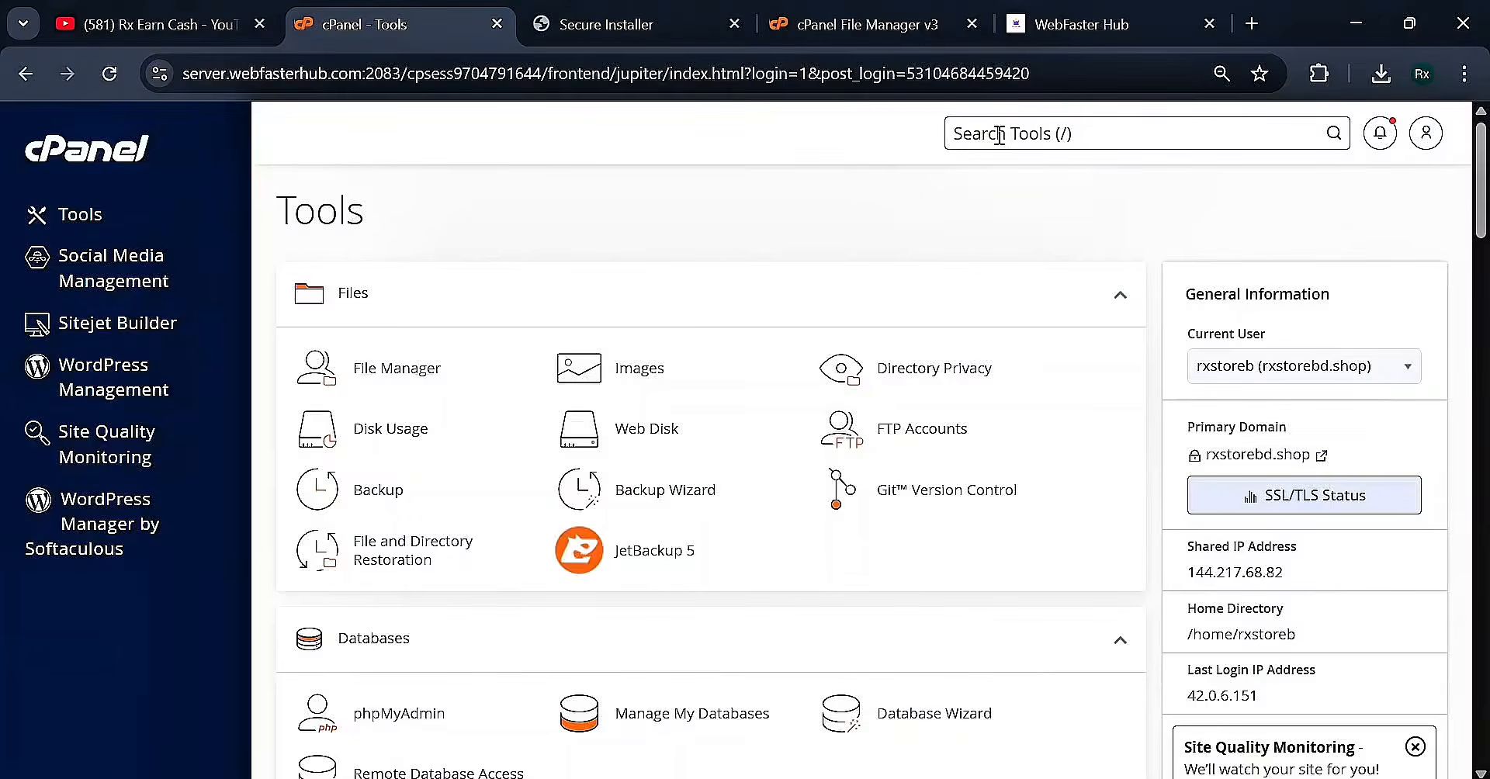
Create the data_digital database through the Database Wizard found by searching DATA
{"action": "type", "text": "DATA"}
{"action": "left_click", "coordinate": [1005, 278]}
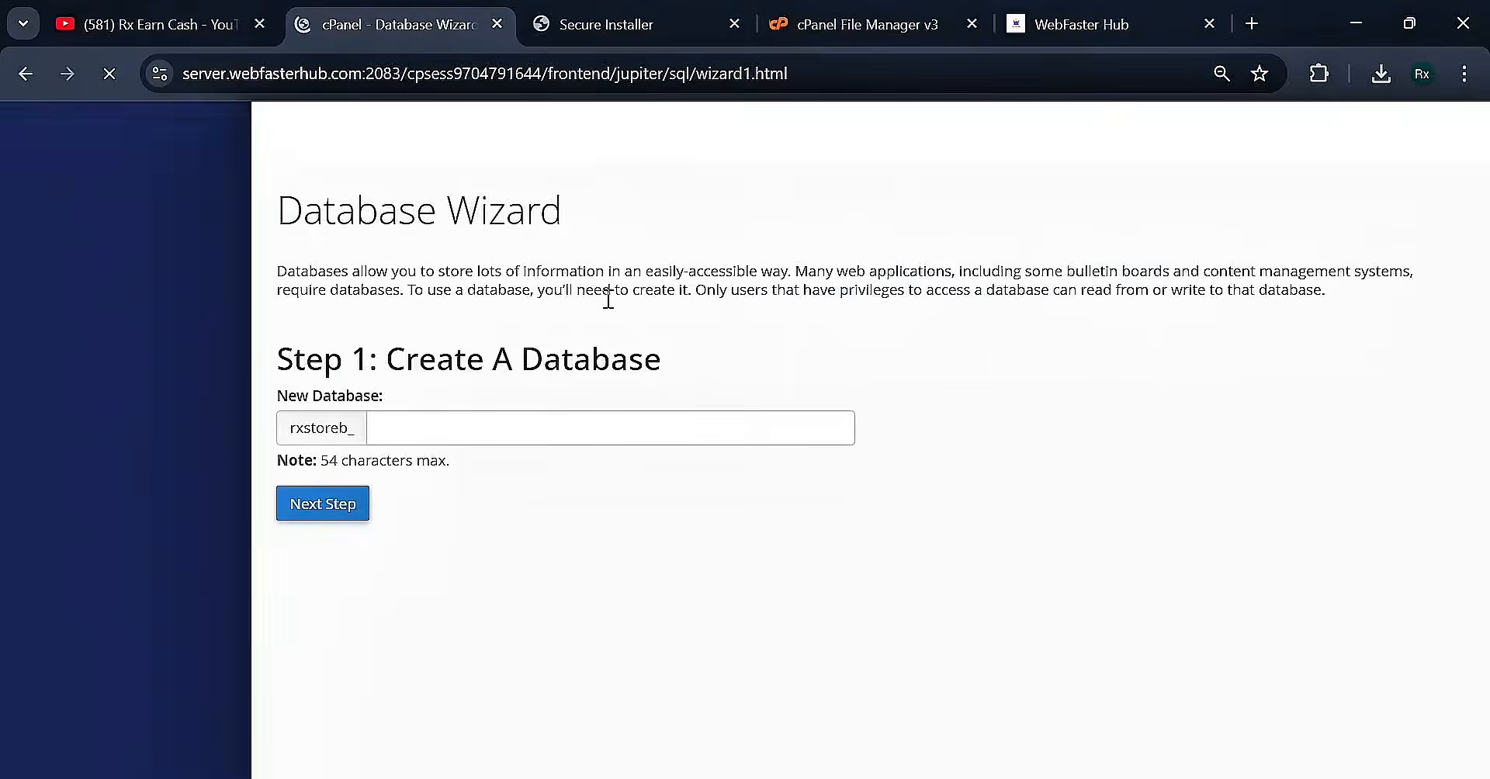
{"action": "left_click", "coordinate": [513, 429]}
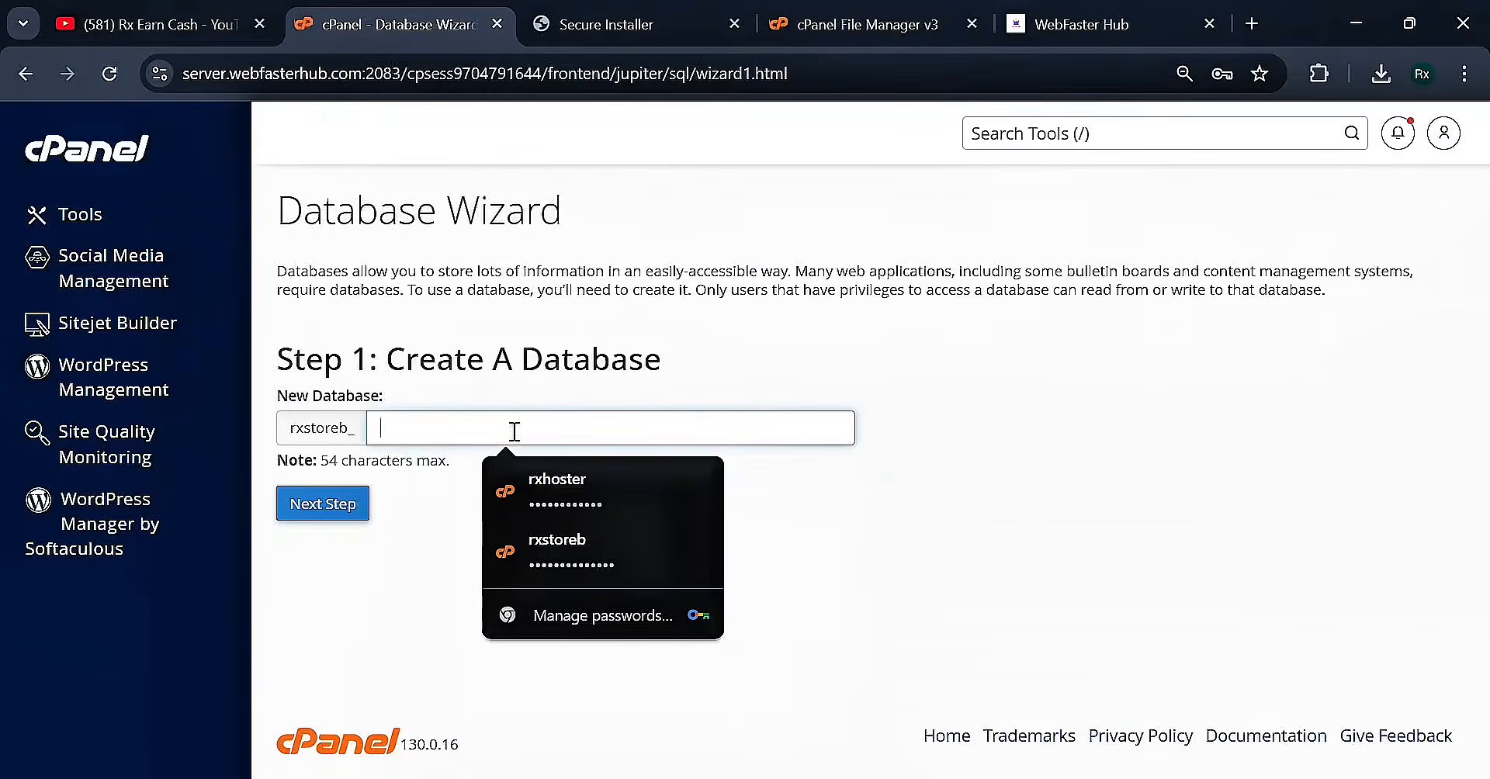
{"action": "type", "text": "data_"}
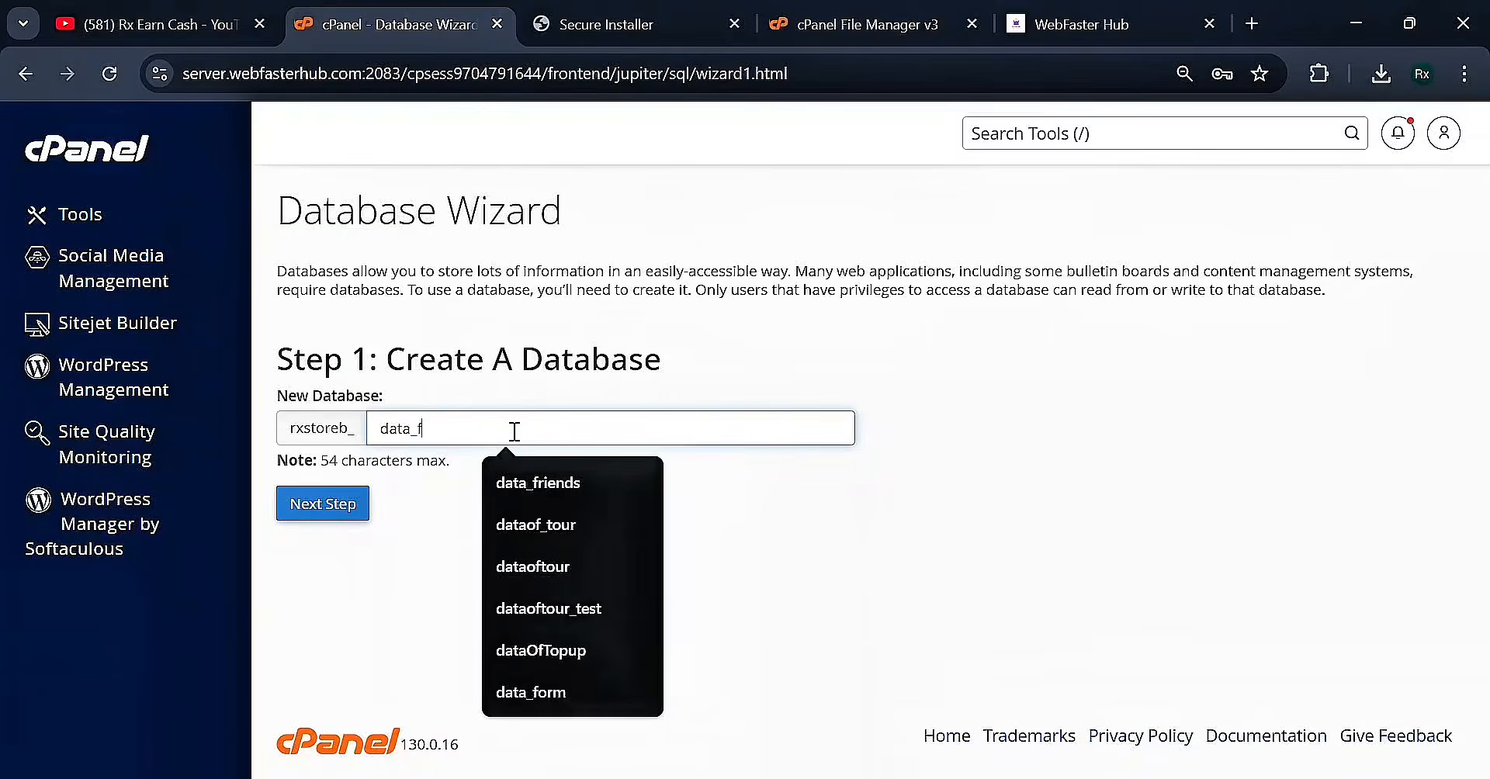
{"action": "type", "text": "digital"}
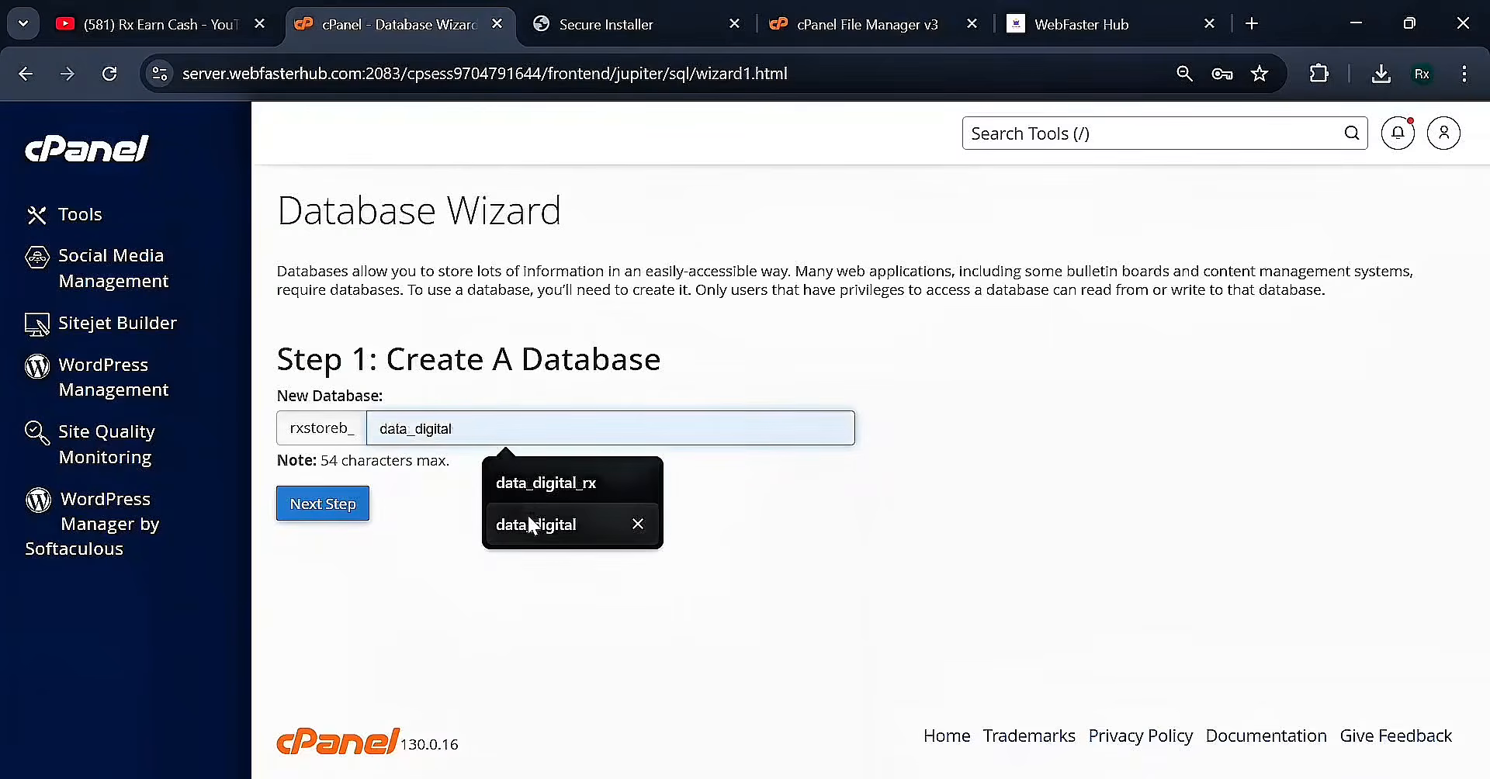
{"action": "left_click", "coordinate": [527, 516]}
{"action": "key", "text": "ctrl+c"}
{"action": "left_click", "coordinate": [334, 506]}
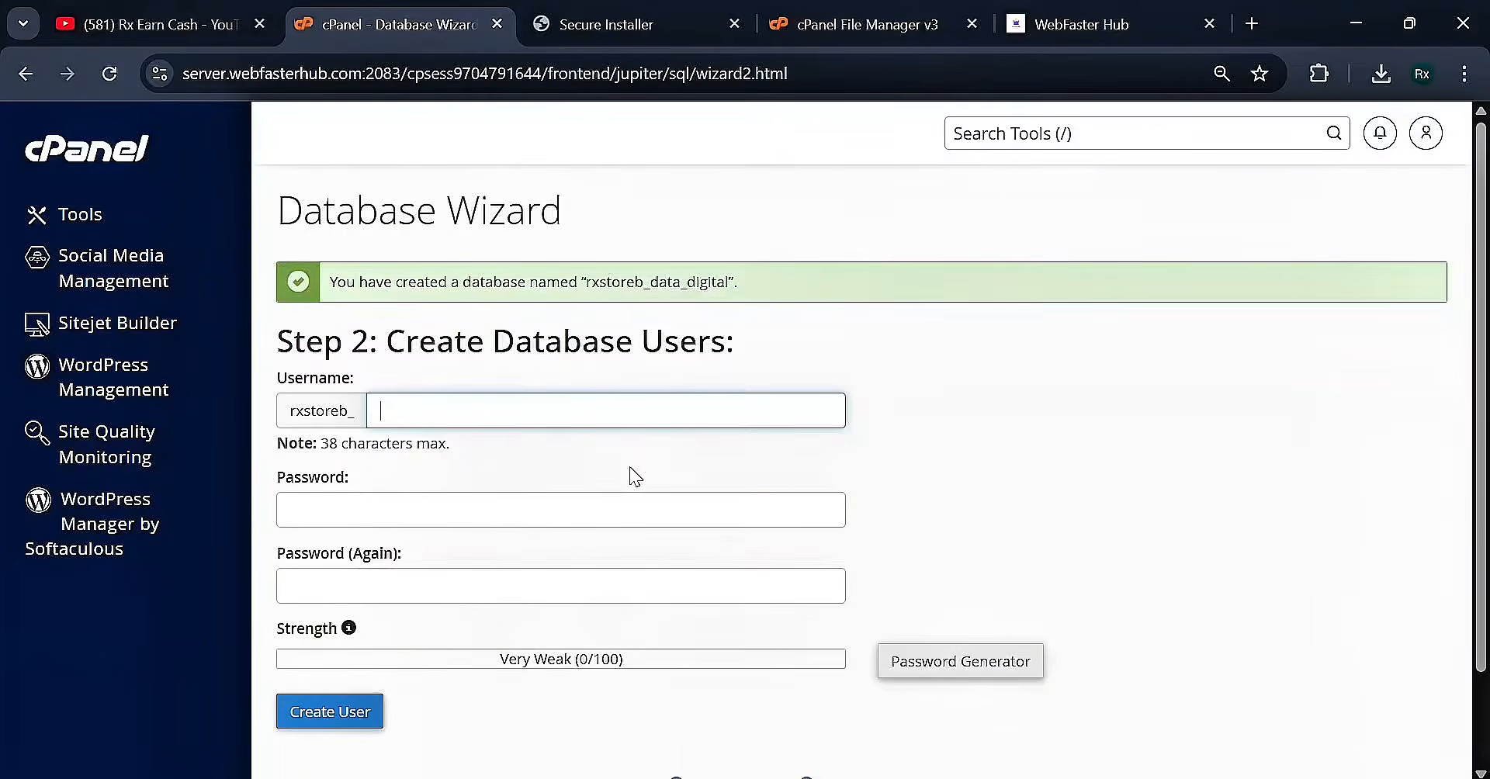
Submit user data_digital with a pasted password; cPanel reports the user already exists
{"action": "key", "text": "ctrl+v"}
{"action": "double_click", "coordinate": [661, 286]}
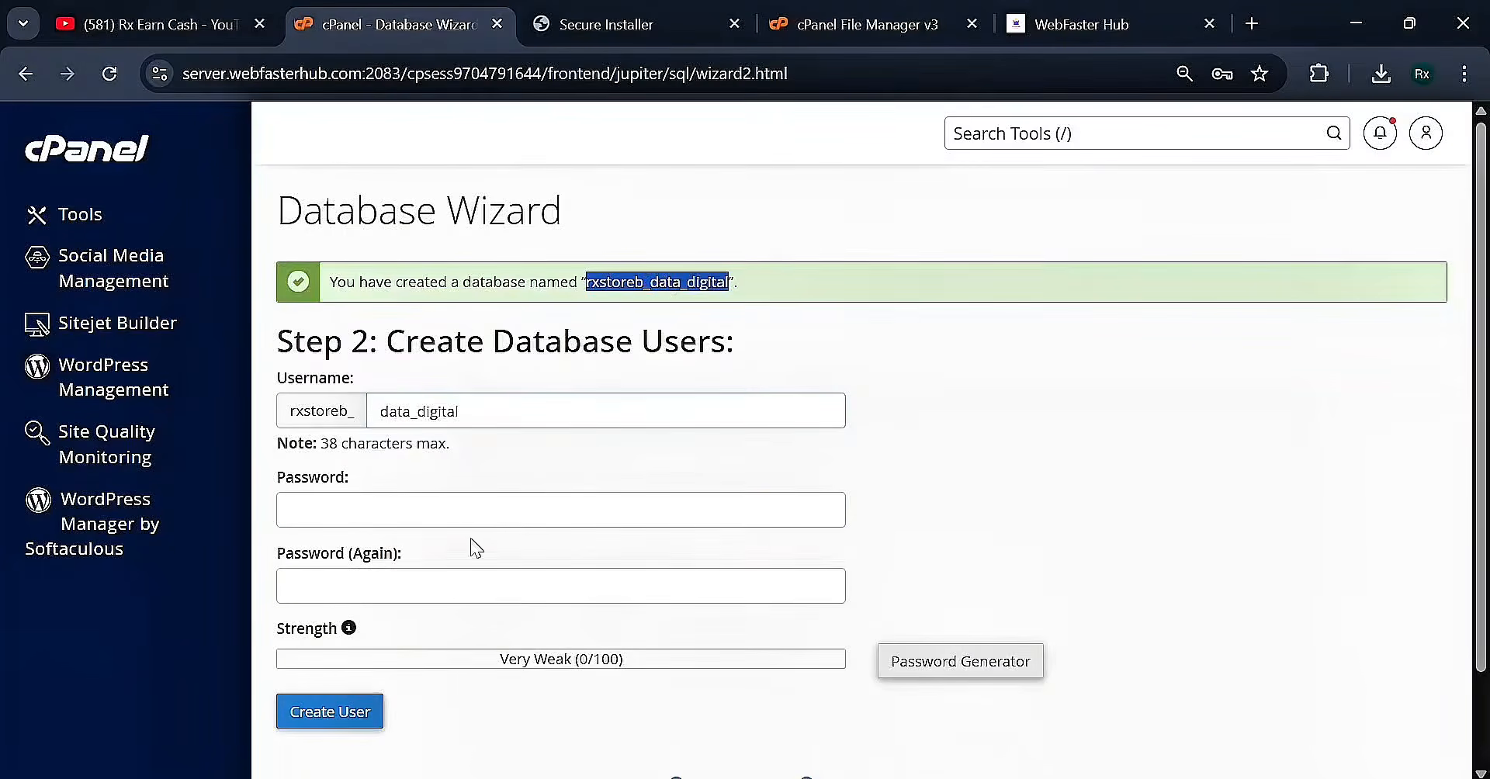
{"action": "left_click", "coordinate": [466, 510]}
{"action": "key", "text": "ctrl+v"}
{"action": "left_click", "coordinate": [356, 582]}
{"action": "key", "text": "ctrl+v"}
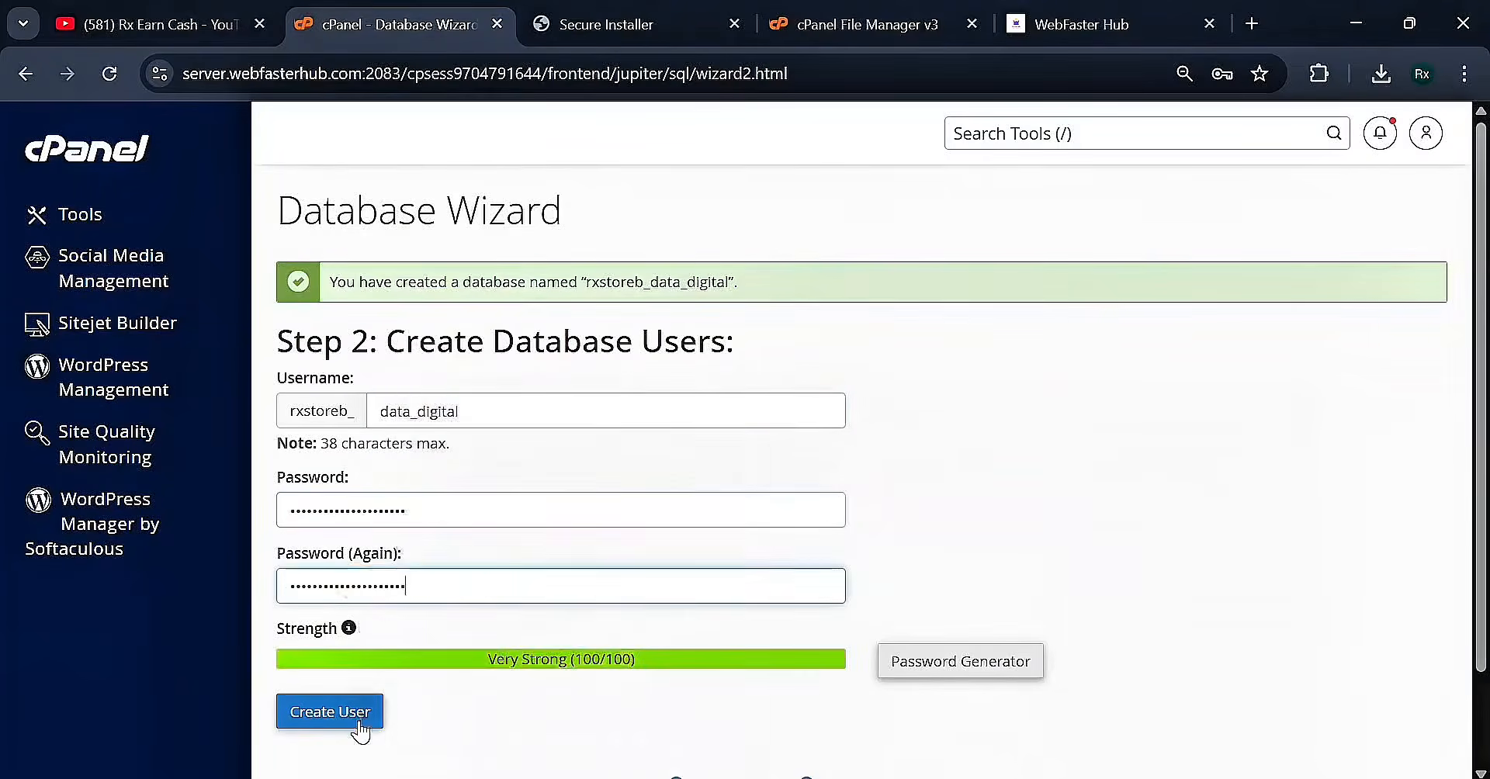
{"action": "left_click", "coordinate": [330, 712]}
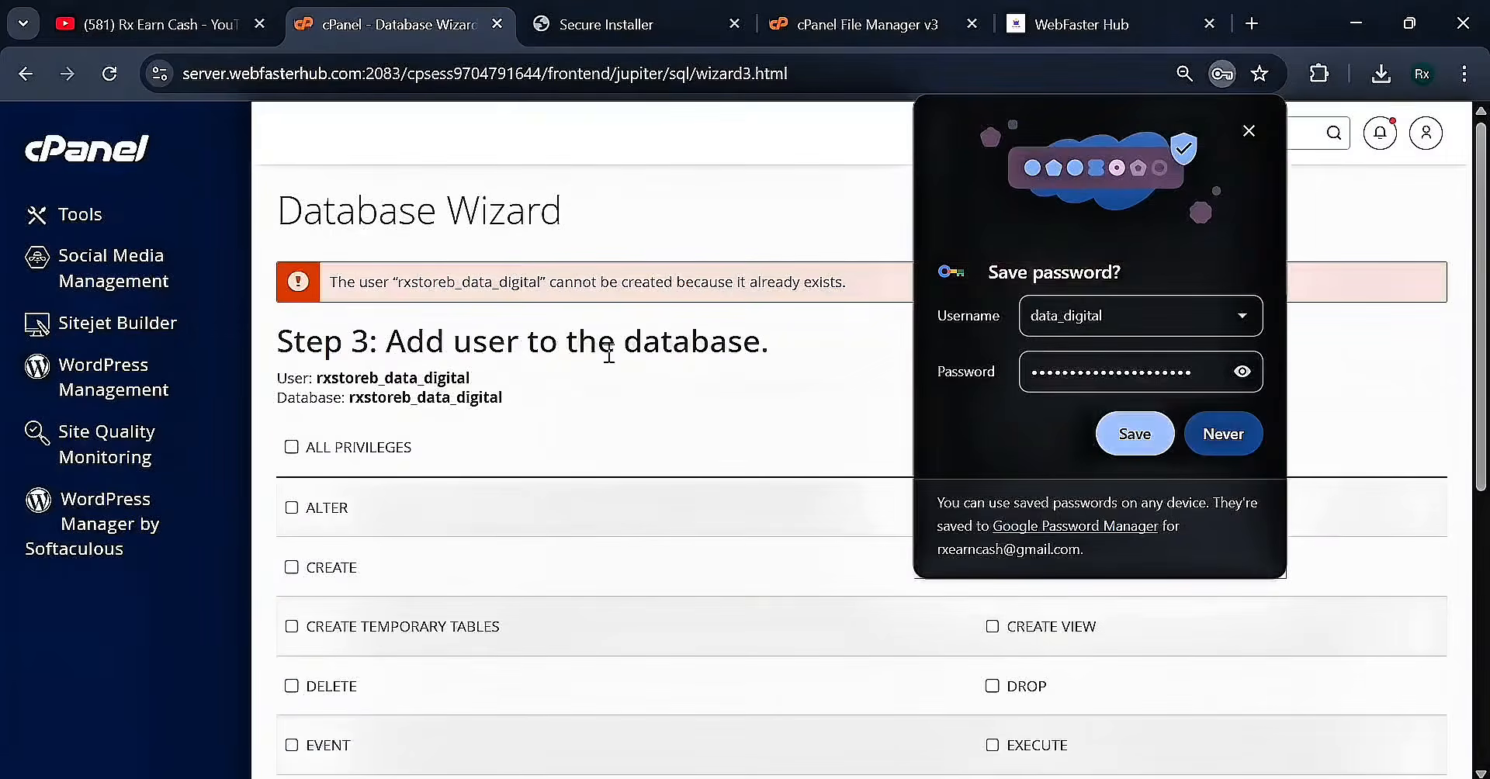
{"action": "left_click_drag", "start_coordinate": [869, 283], "coordinate": [357, 296]}
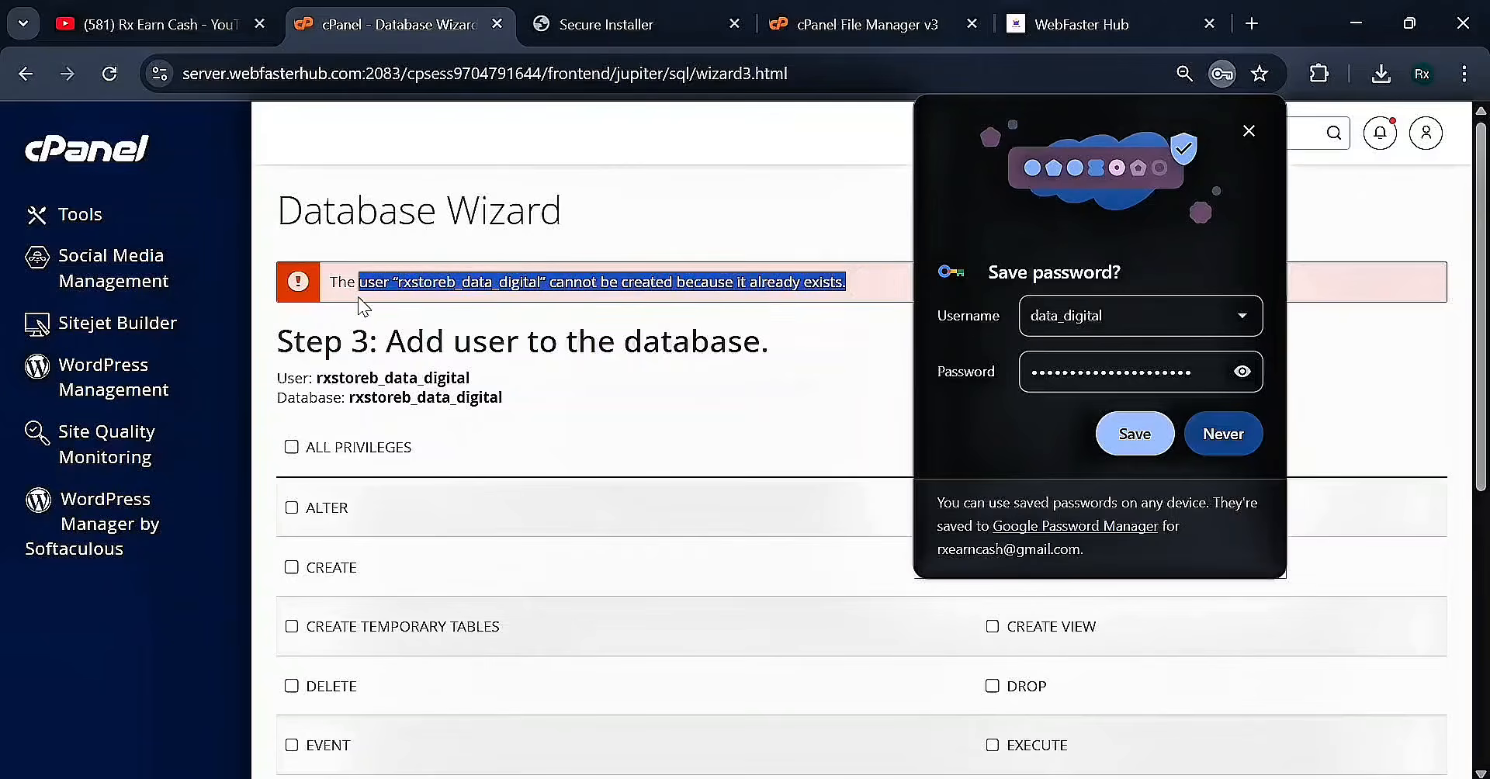
{"action": "left_click", "coordinate": [357, 296]}
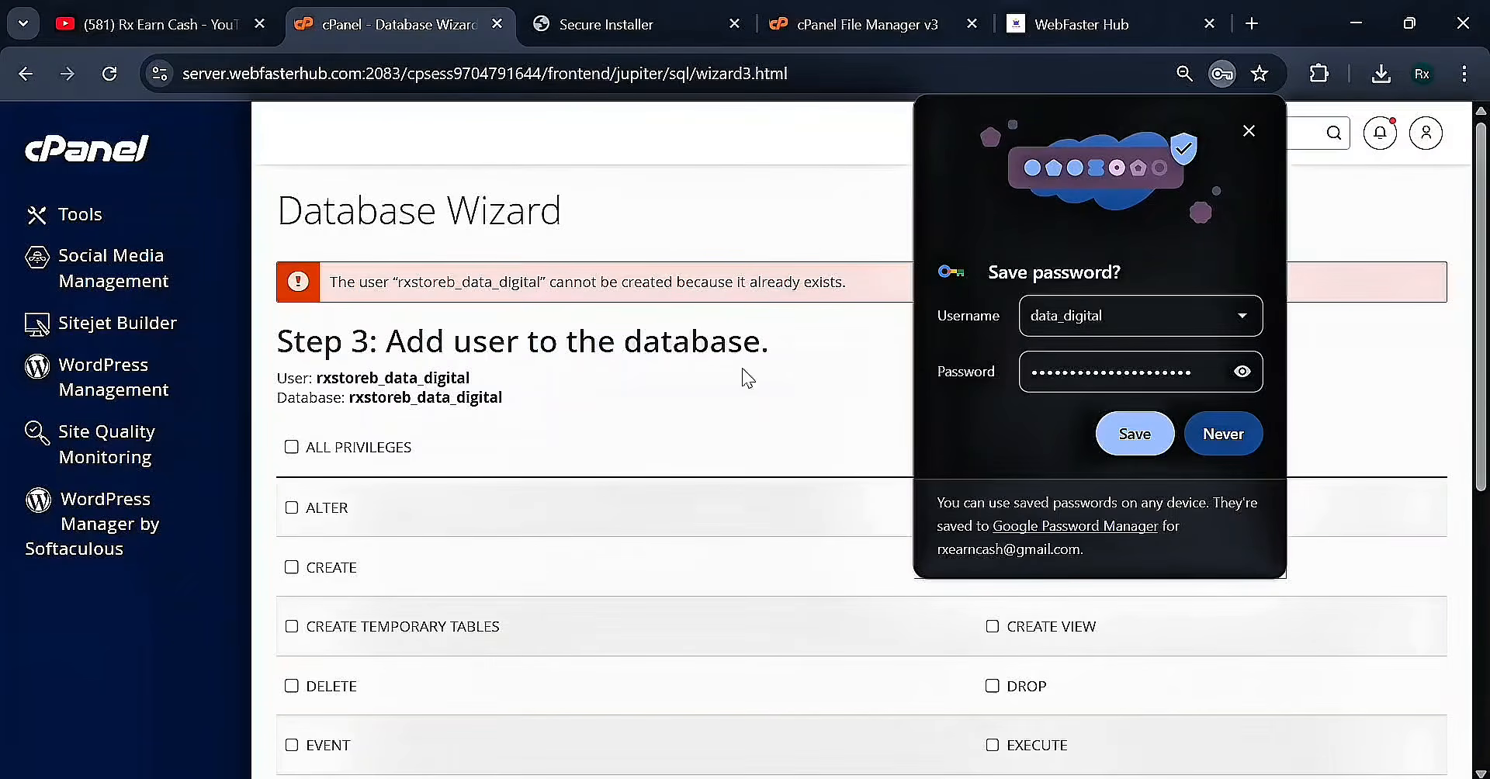
{"action": "left_click", "coordinate": [1242, 447]}
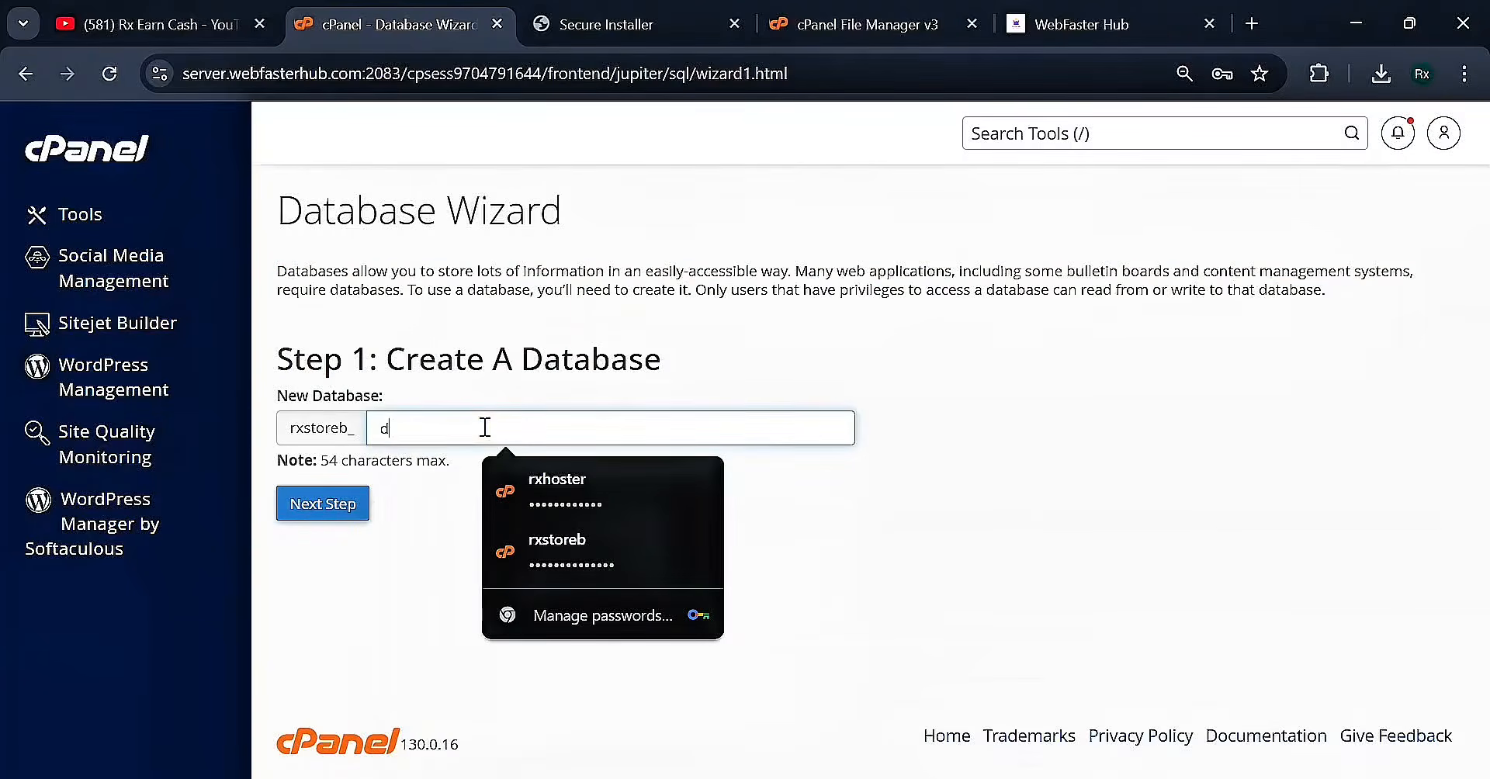
Create the database named data_digital from the saved name suggestion
{"action": "type", "text": "ata_"}
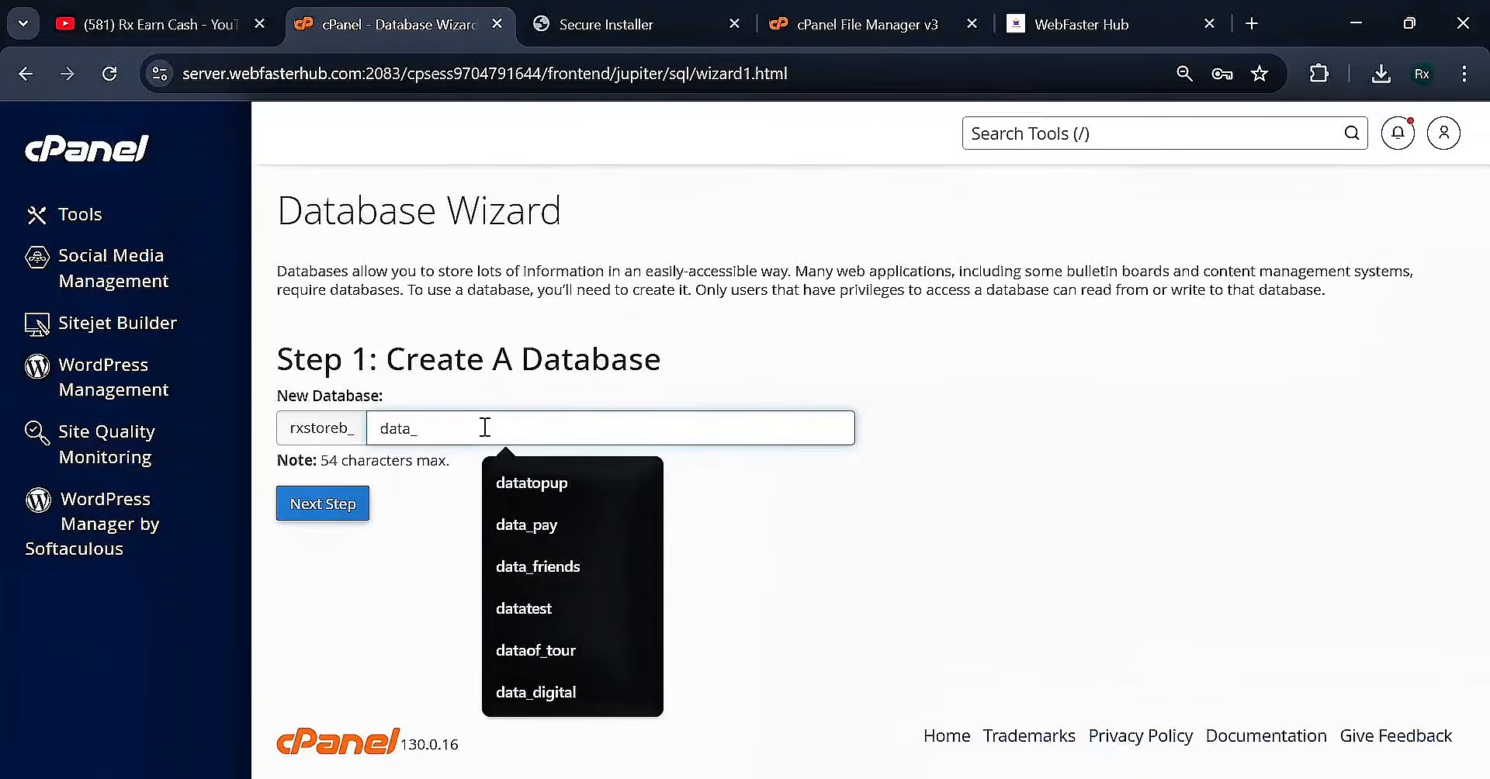
{"action": "type", "text": "digital"}
{"action": "left_click", "coordinate": [514, 485]}
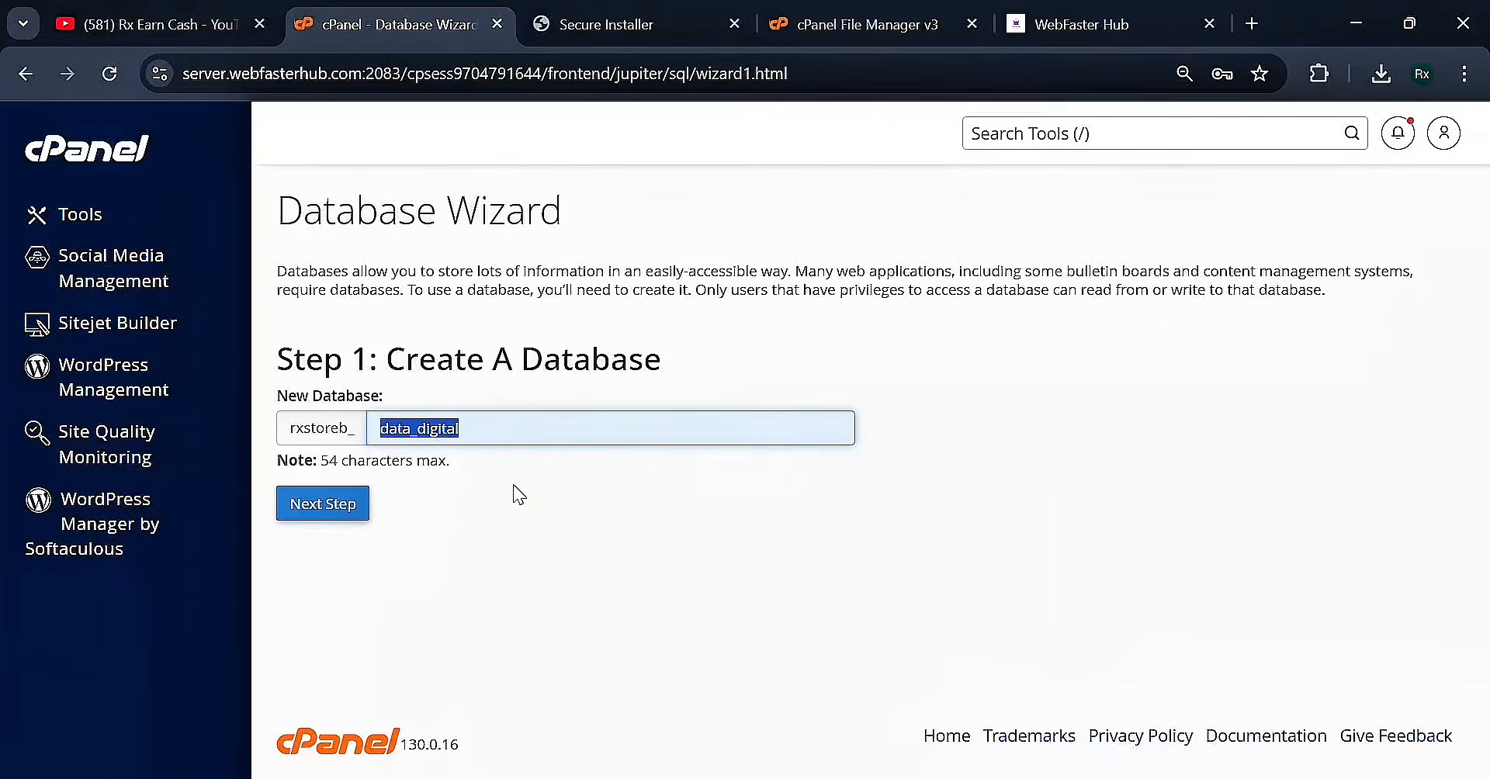
{"action": "left_click", "coordinate": [340, 519]}
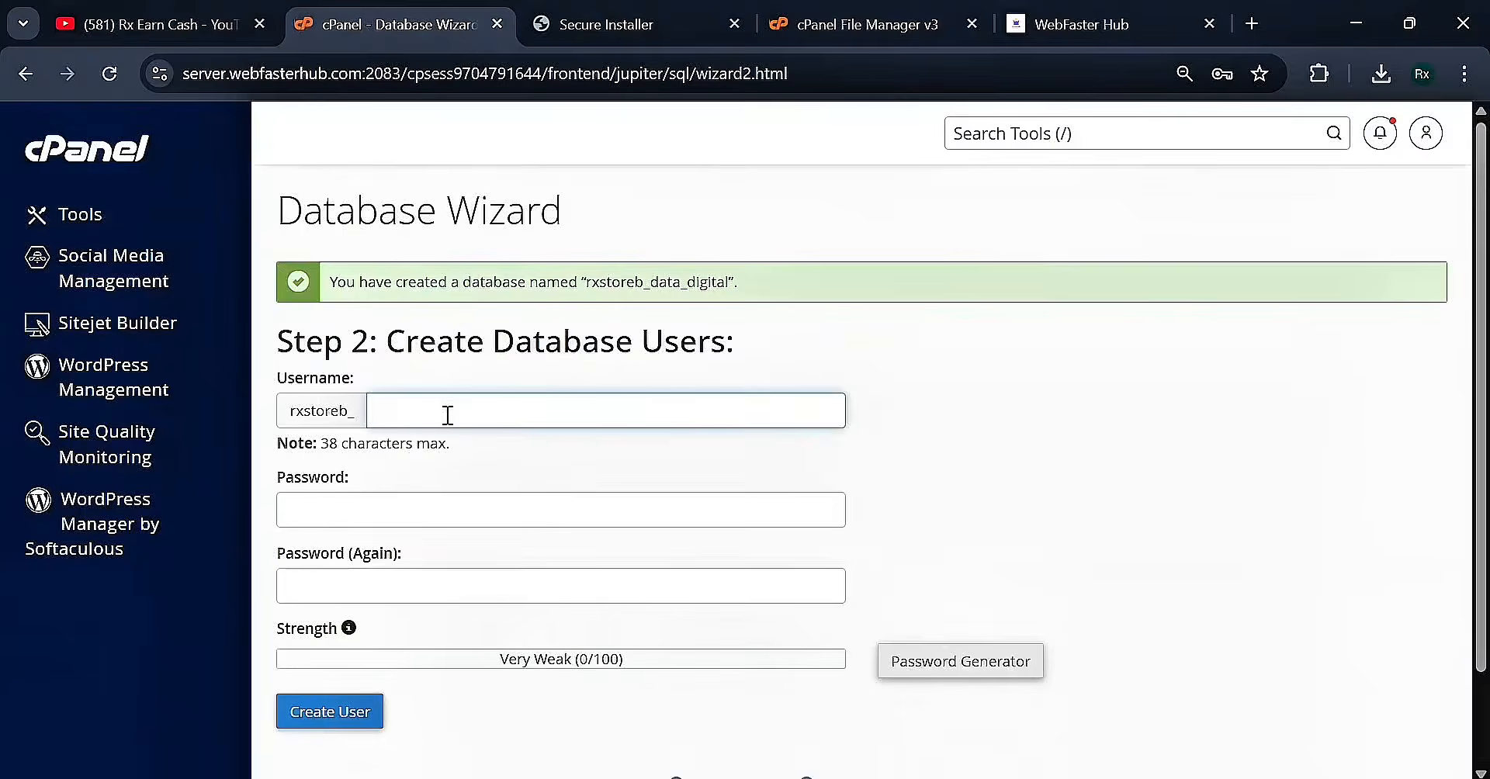
Create database user data_digital with the pasted password entered twice
{"action": "type", "text": "data_digital"}
{"action": "double_click", "coordinate": [638, 283]}
{"action": "key", "text": "ctrl+c"}
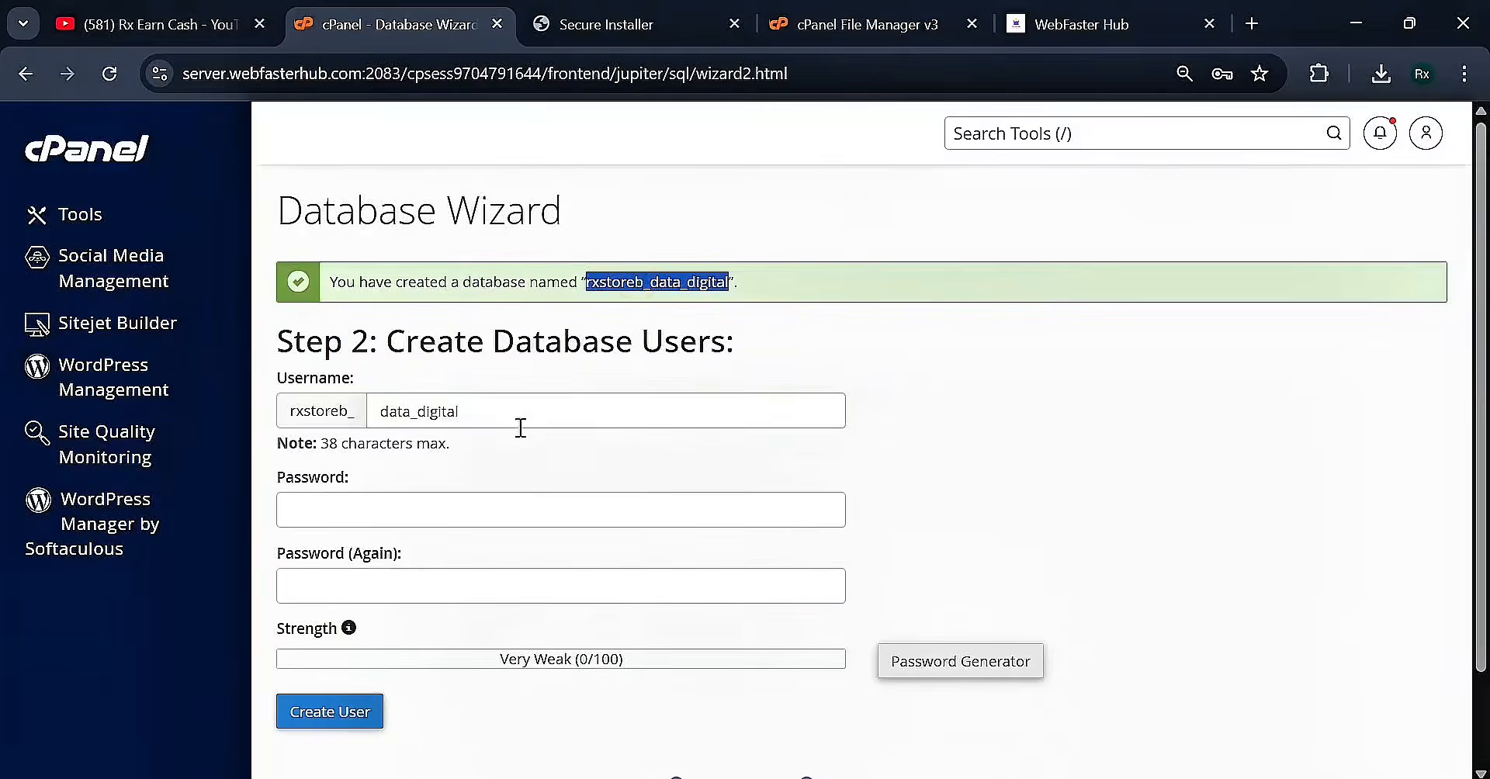
{"action": "left_click", "coordinate": [416, 520]}
{"action": "key", "text": "ctrl+v"}
{"action": "left_click", "coordinate": [369, 586]}
{"action": "key", "text": "ctrl+v"}
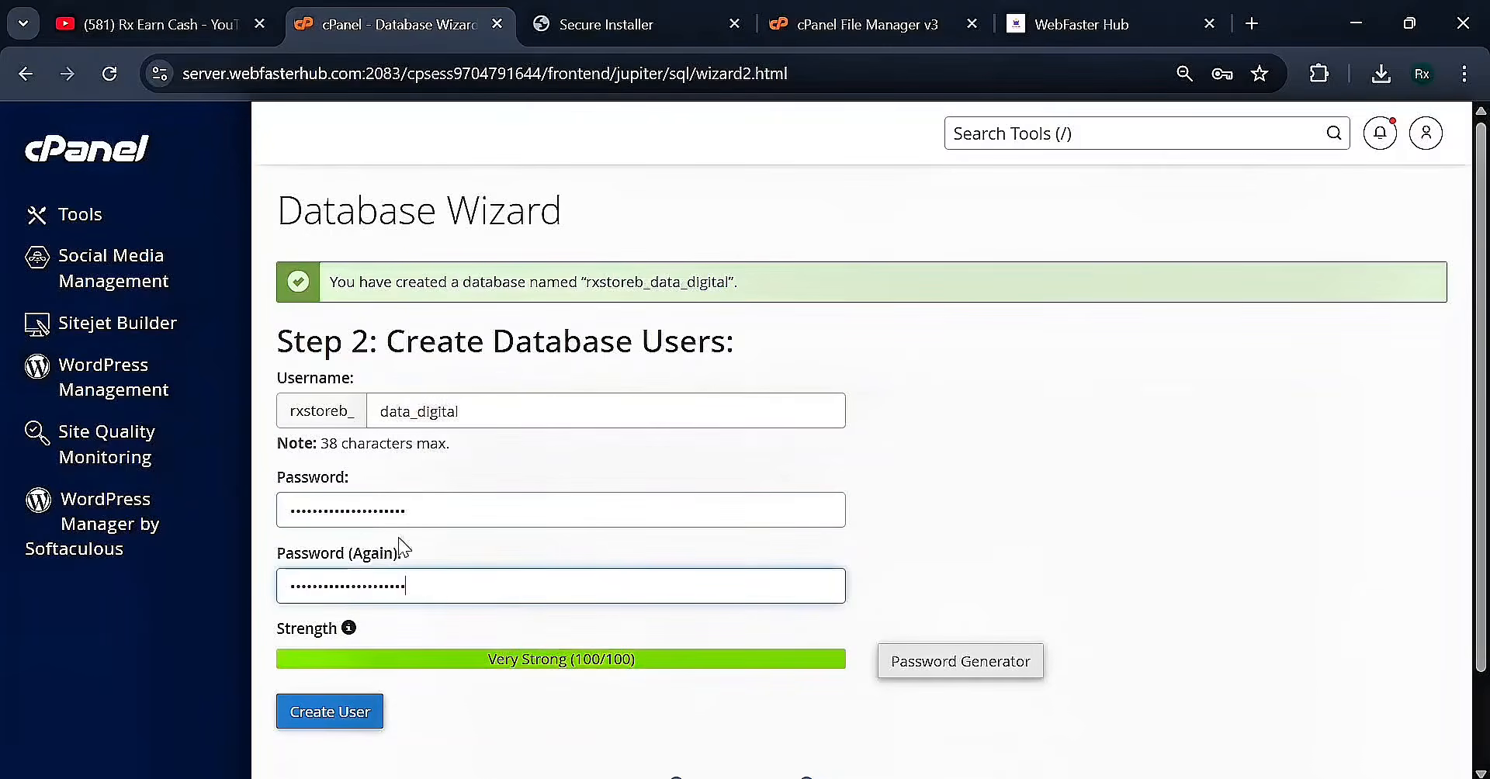
{"action": "left_click", "coordinate": [350, 712]}
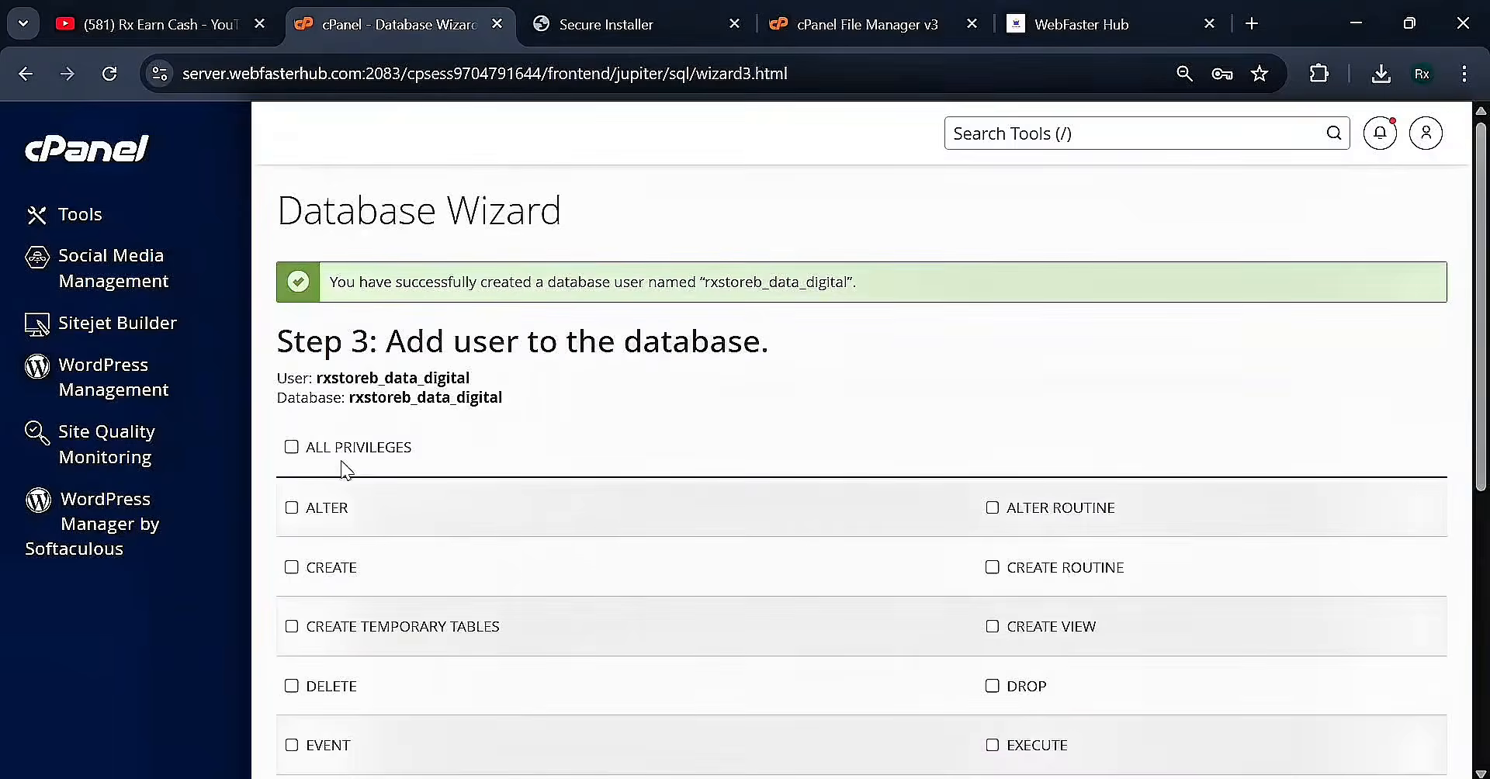
Grant the user ALL PRIVILEGES on rxstoreb_data_digital and save the changes
{"action": "left_click", "coordinate": [332, 444]}
{"action": "scroll", "coordinate": [349, 528], "scroll_direction": "down", "scroll_amount": 6}
{"action": "left_click", "coordinate": [359, 553]}
{"action": "scroll", "coordinate": [590, 474], "scroll_direction": "up", "scroll_amount": 6}
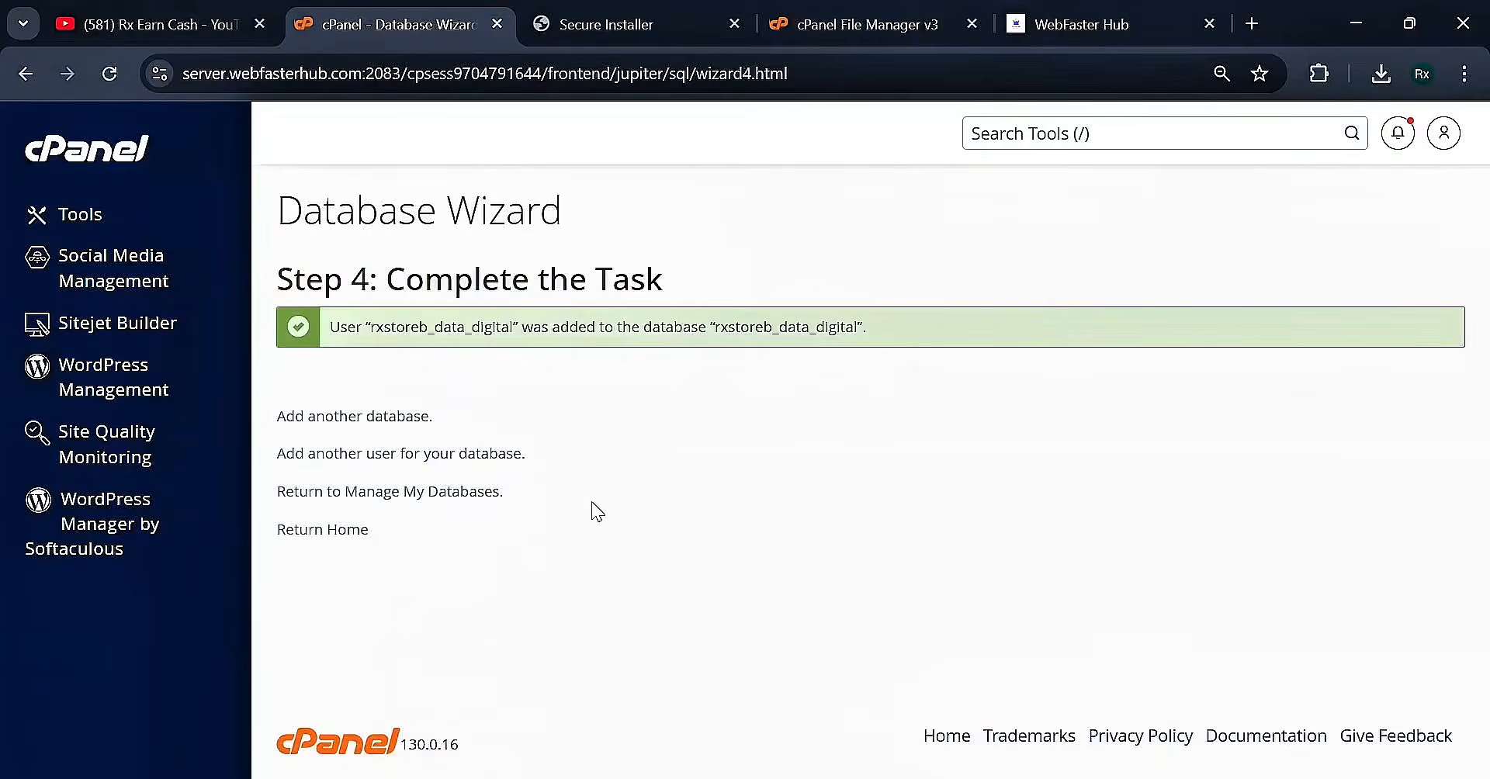
Fill the installer's DB Name, DB Username and DB Password with the rxstoreb_data_digital credentials
{"action": "left_click", "coordinate": [606, 24]}
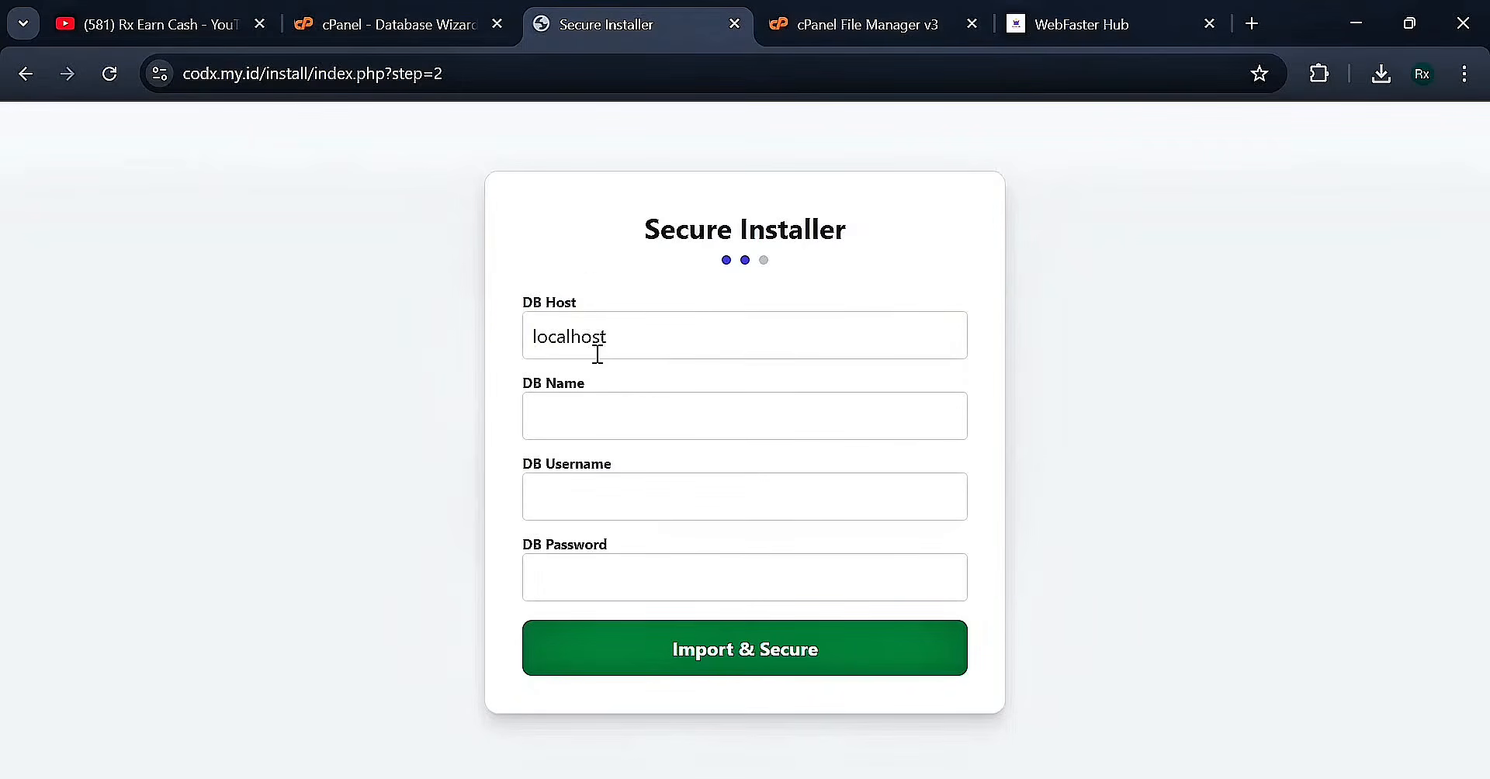
{"action": "left_click", "coordinate": [615, 417]}
{"action": "key", "text": "ctrl+v"}
{"action": "left_click", "coordinate": [603, 487]}
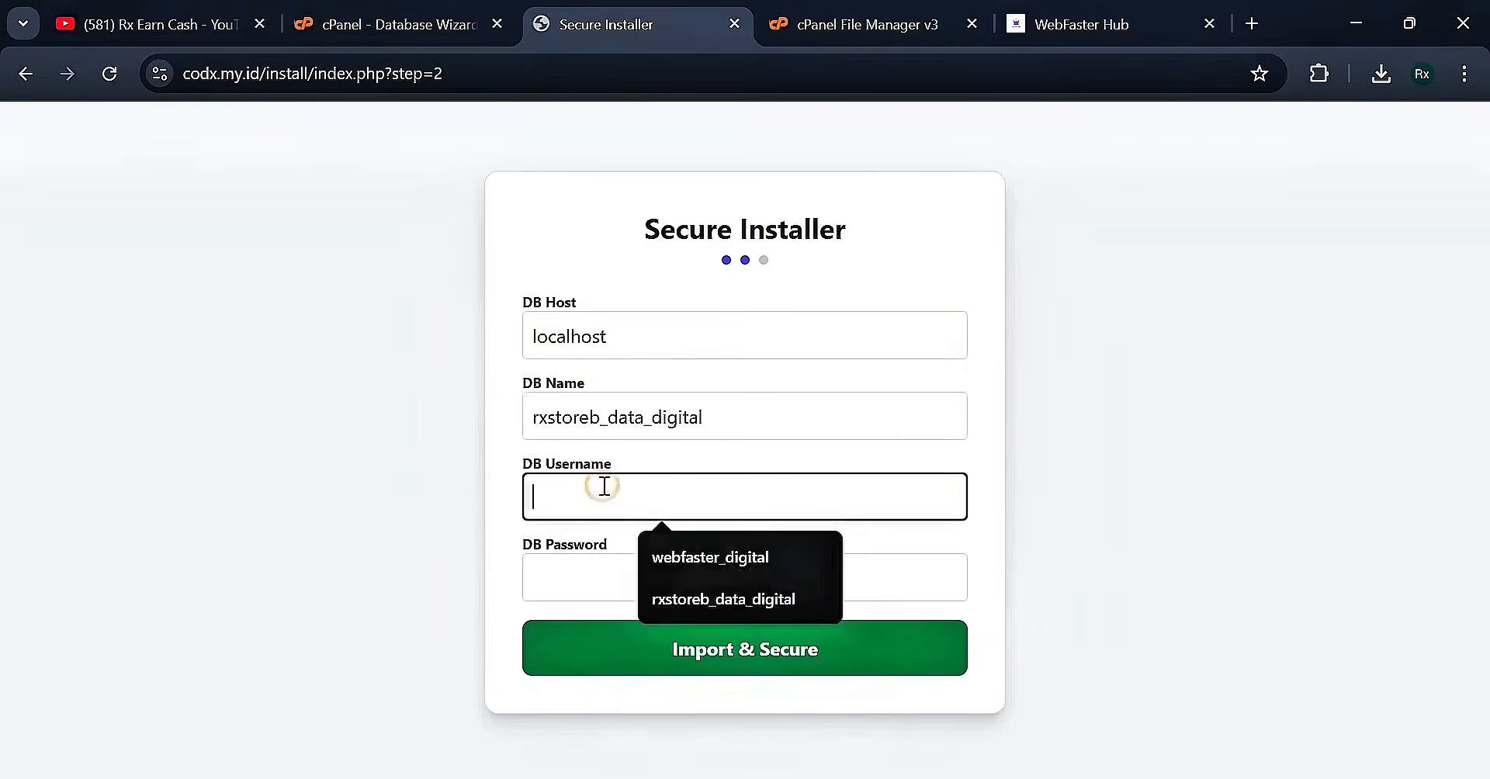
{"action": "key", "text": "ctrl+v"}
{"action": "left_click", "coordinate": [598, 567]}
{"action": "key", "text": "ctrl+v"}
{"action": "left_click", "coordinate": [516, 511]}
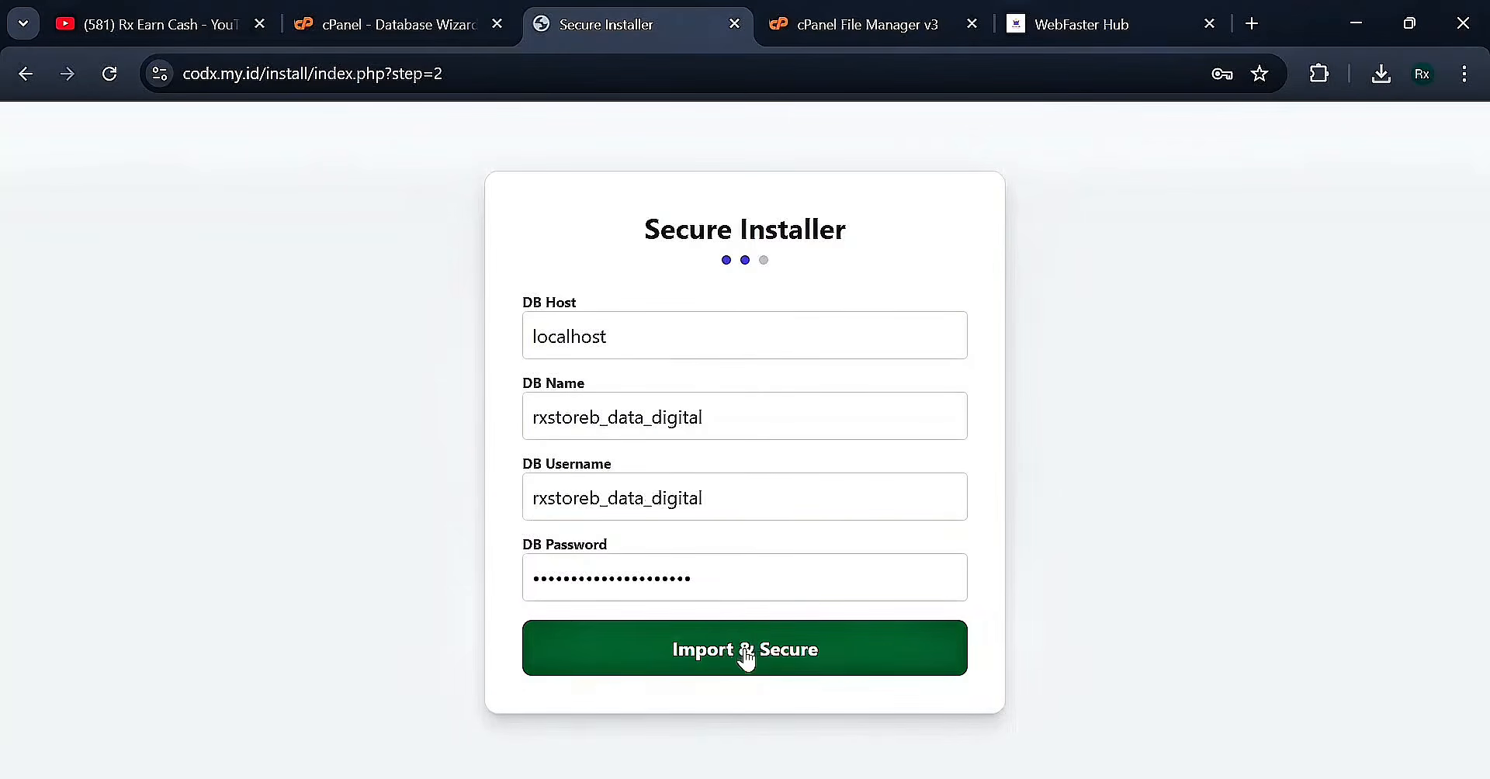
Run Import & Secure, review the Installation Complete message, and return to cPanel
{"action": "left_click", "coordinate": [823, 659]}
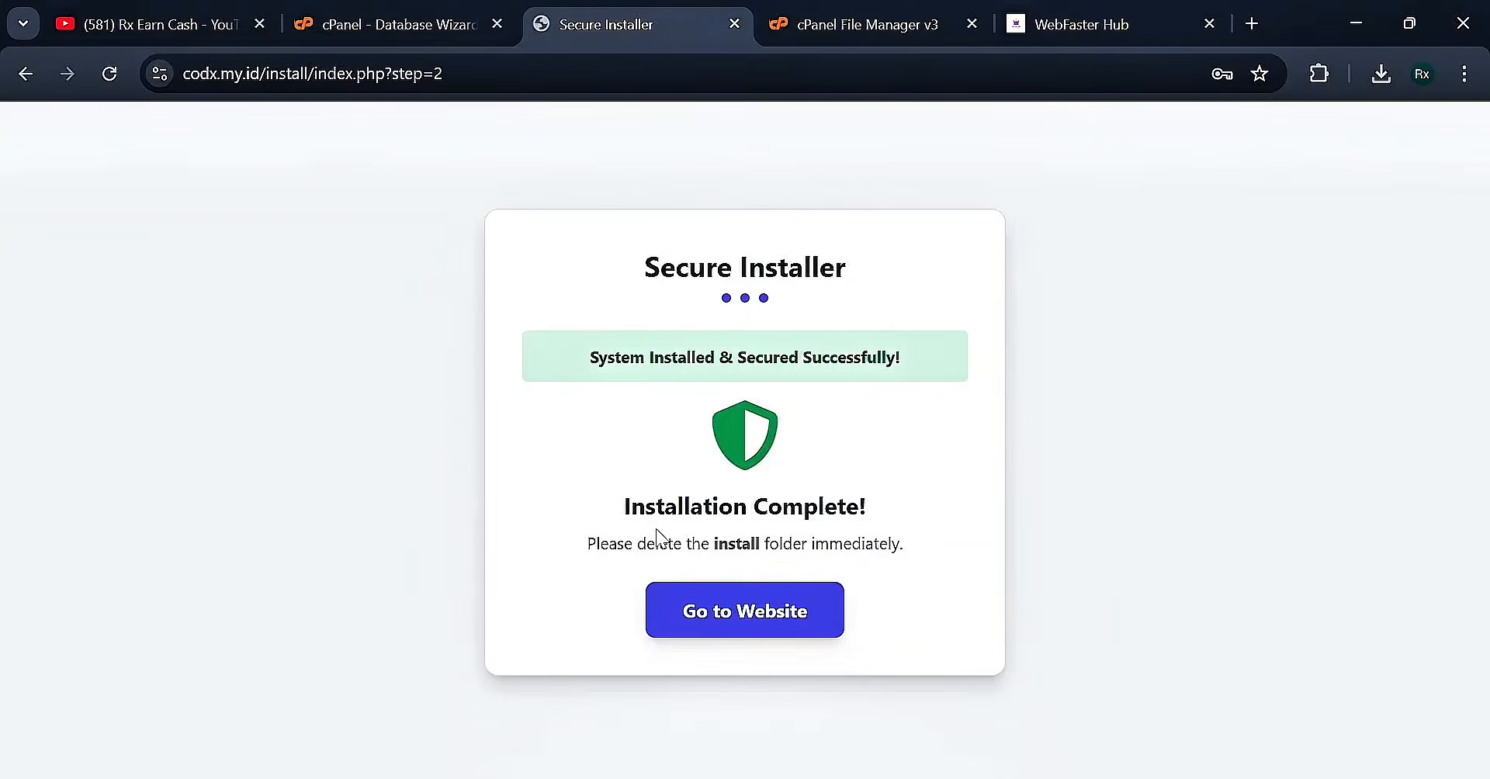
{"action": "left_click_drag", "start_coordinate": [607, 507], "coordinate": [896, 500]}
{"action": "left_click", "coordinate": [925, 499]}
{"action": "left_click_drag", "start_coordinate": [589, 543], "coordinate": [907, 548]}
{"action": "left_click", "coordinate": [907, 548]}
{"action": "left_click", "coordinate": [342, 24]}
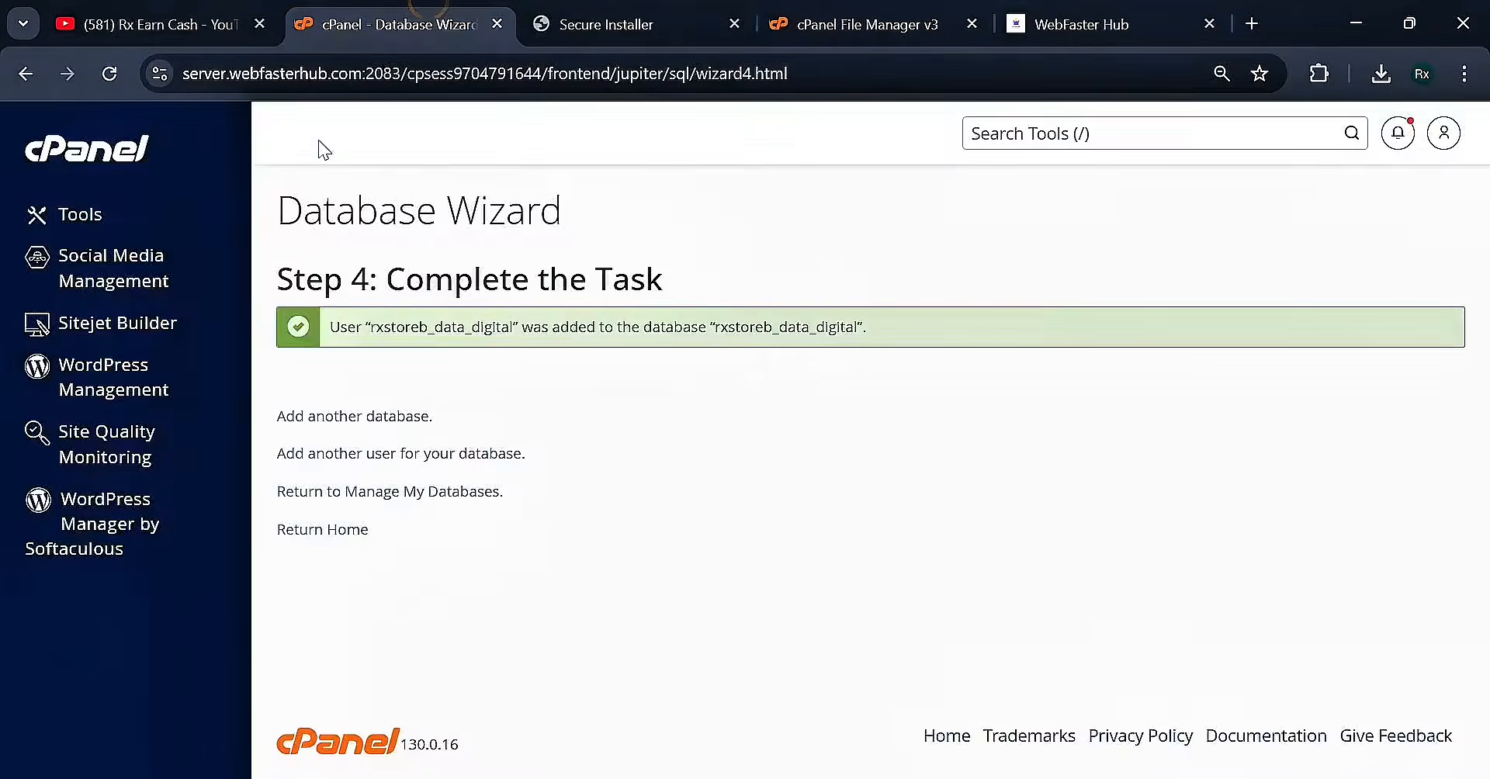
Delete the install folder in codx.my.id to trash, then return to the installer's completion page
{"action": "left_click", "coordinate": [896, 40]}
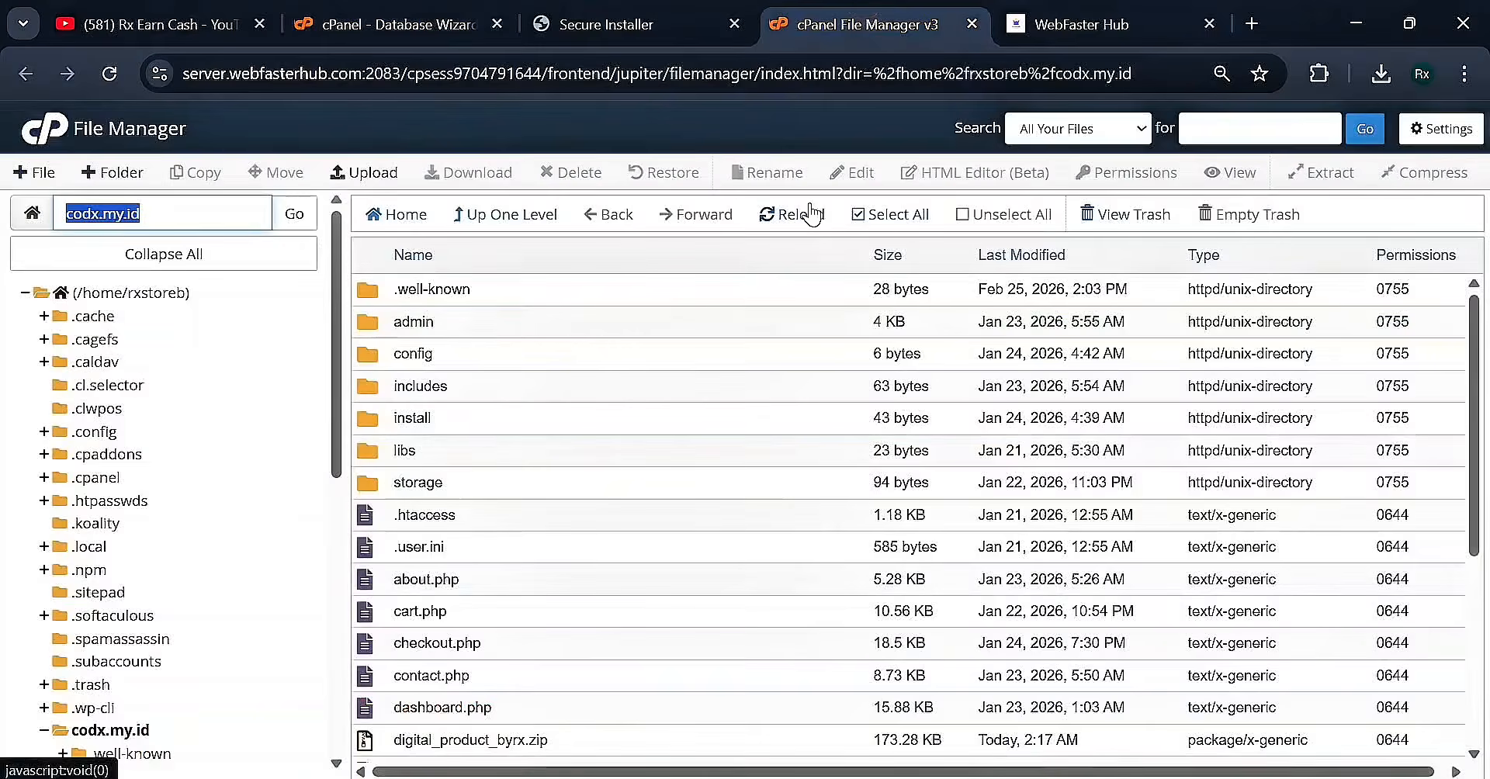
{"action": "left_click", "coordinate": [444, 416]}
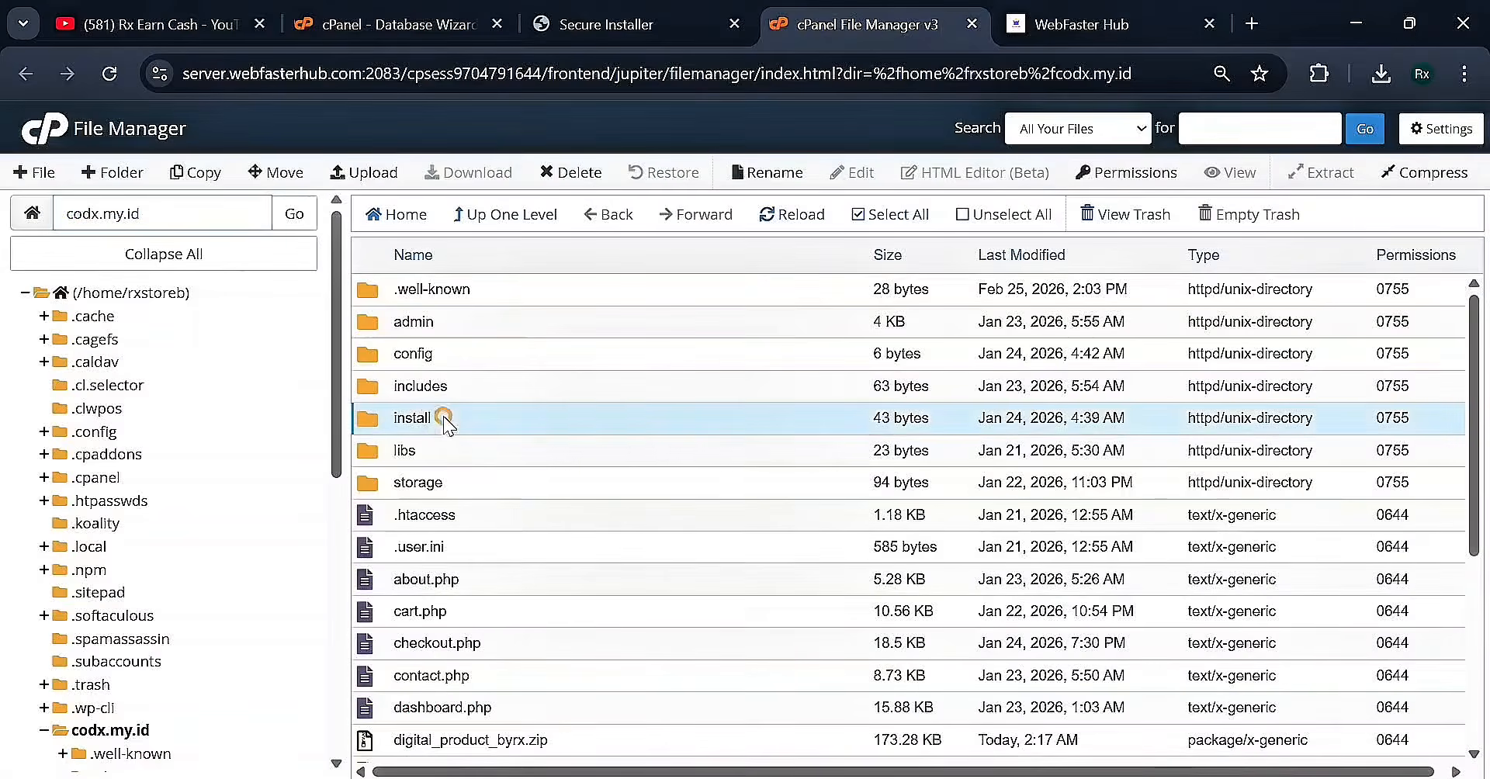
{"action": "right_click", "coordinate": [444, 416]}
{"action": "left_click", "coordinate": [525, 557]}
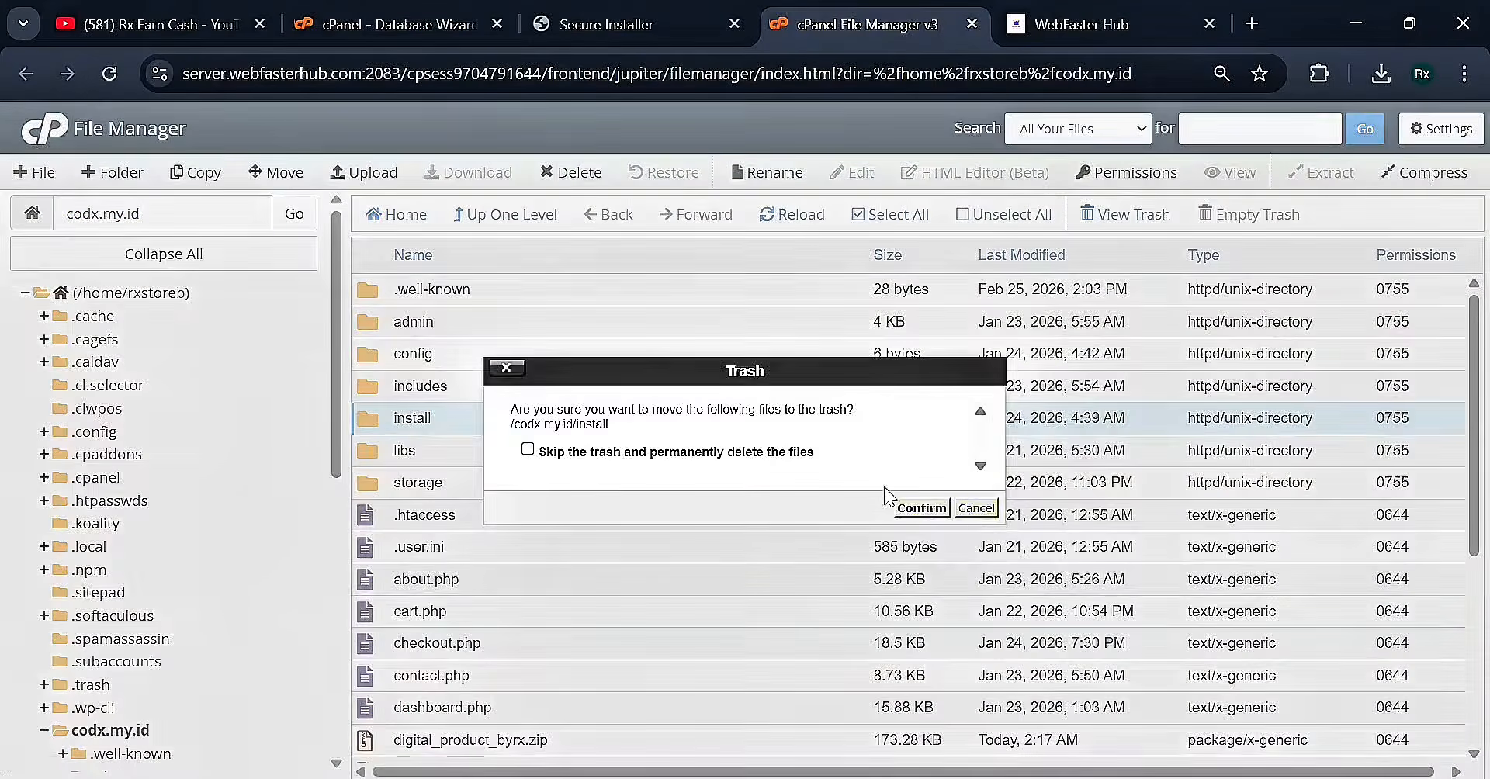
{"action": "left_click", "coordinate": [939, 506]}
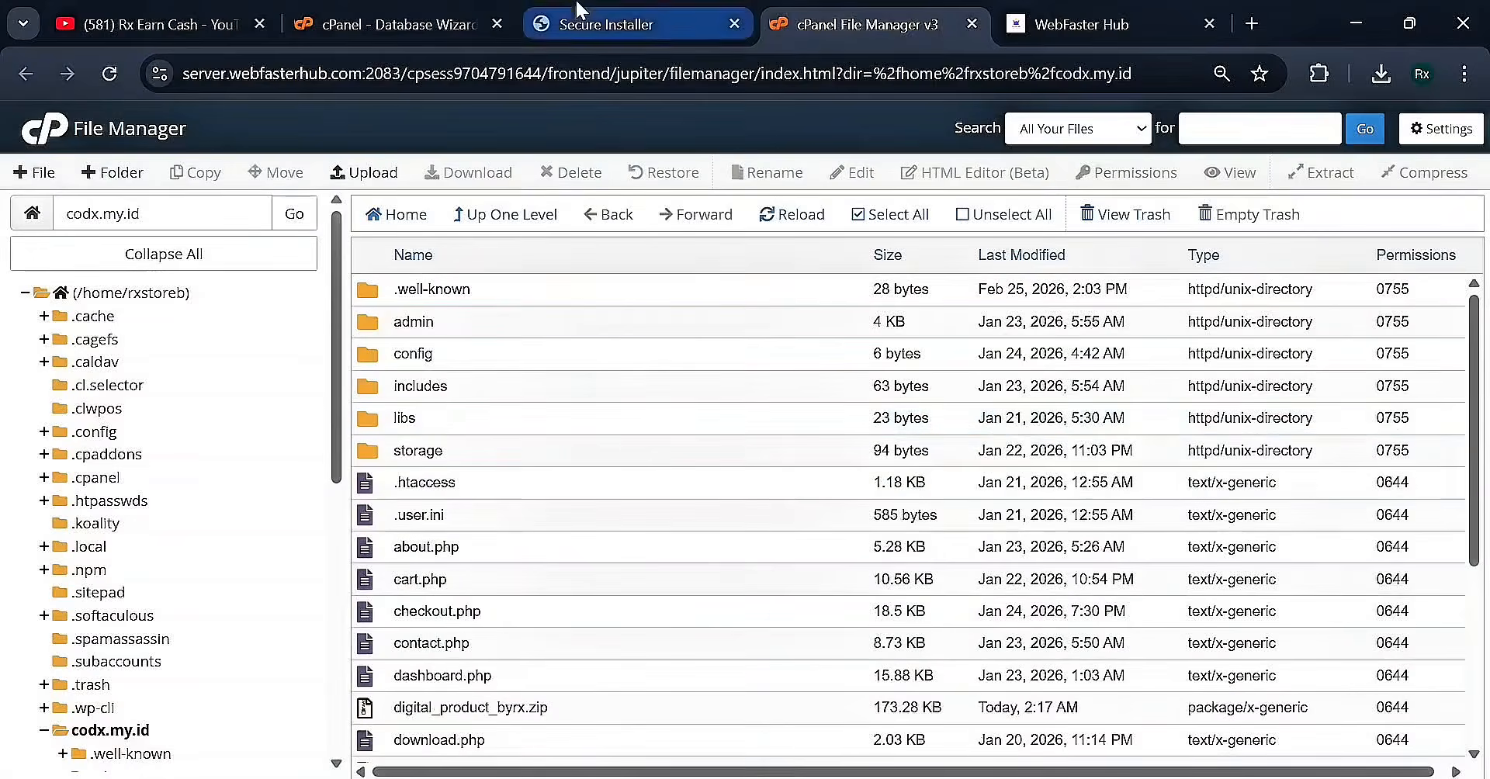
{"action": "left_click", "coordinate": [621, 24]}
{"action": "left_click", "coordinate": [829, 20]}
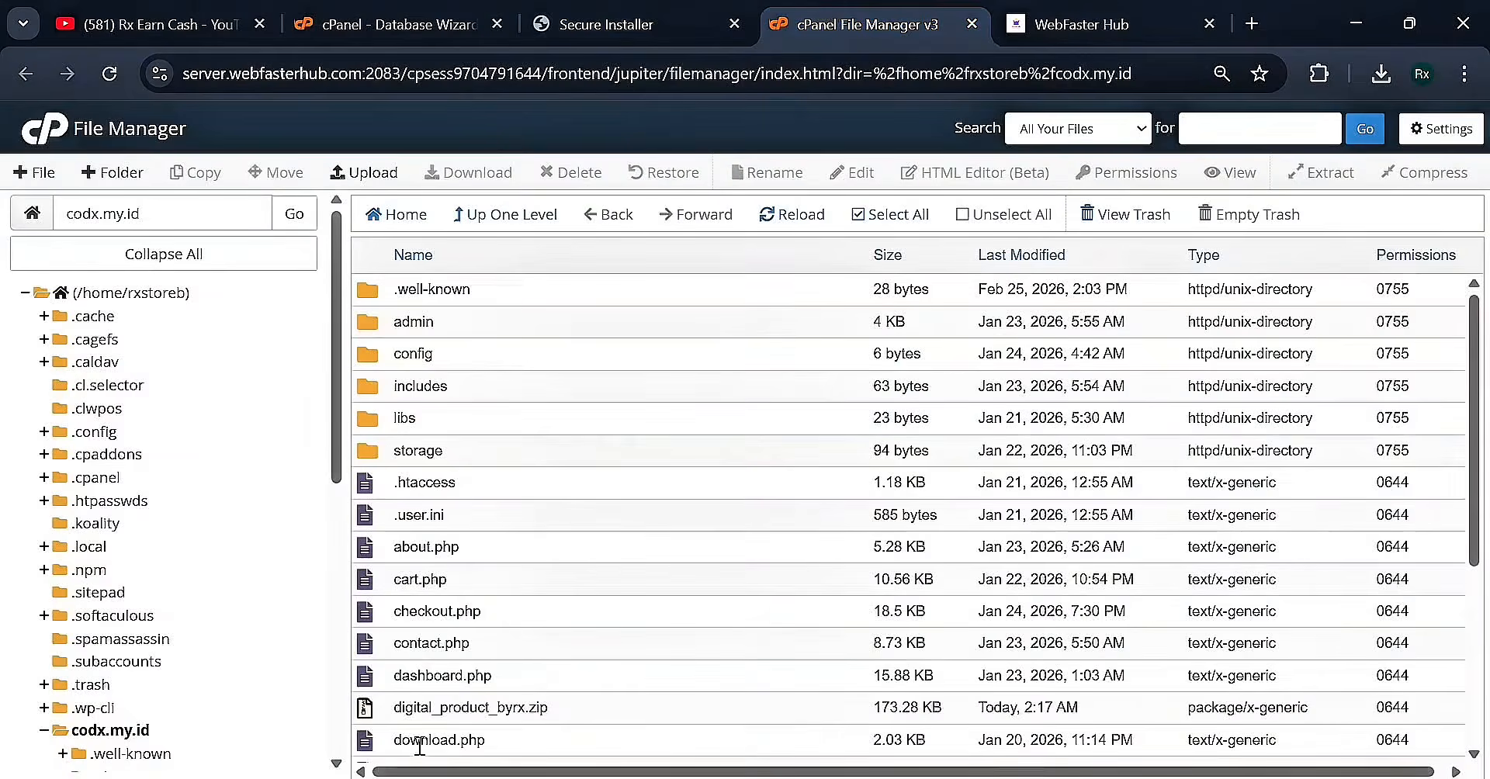
{"action": "left_click", "coordinate": [628, 22]}
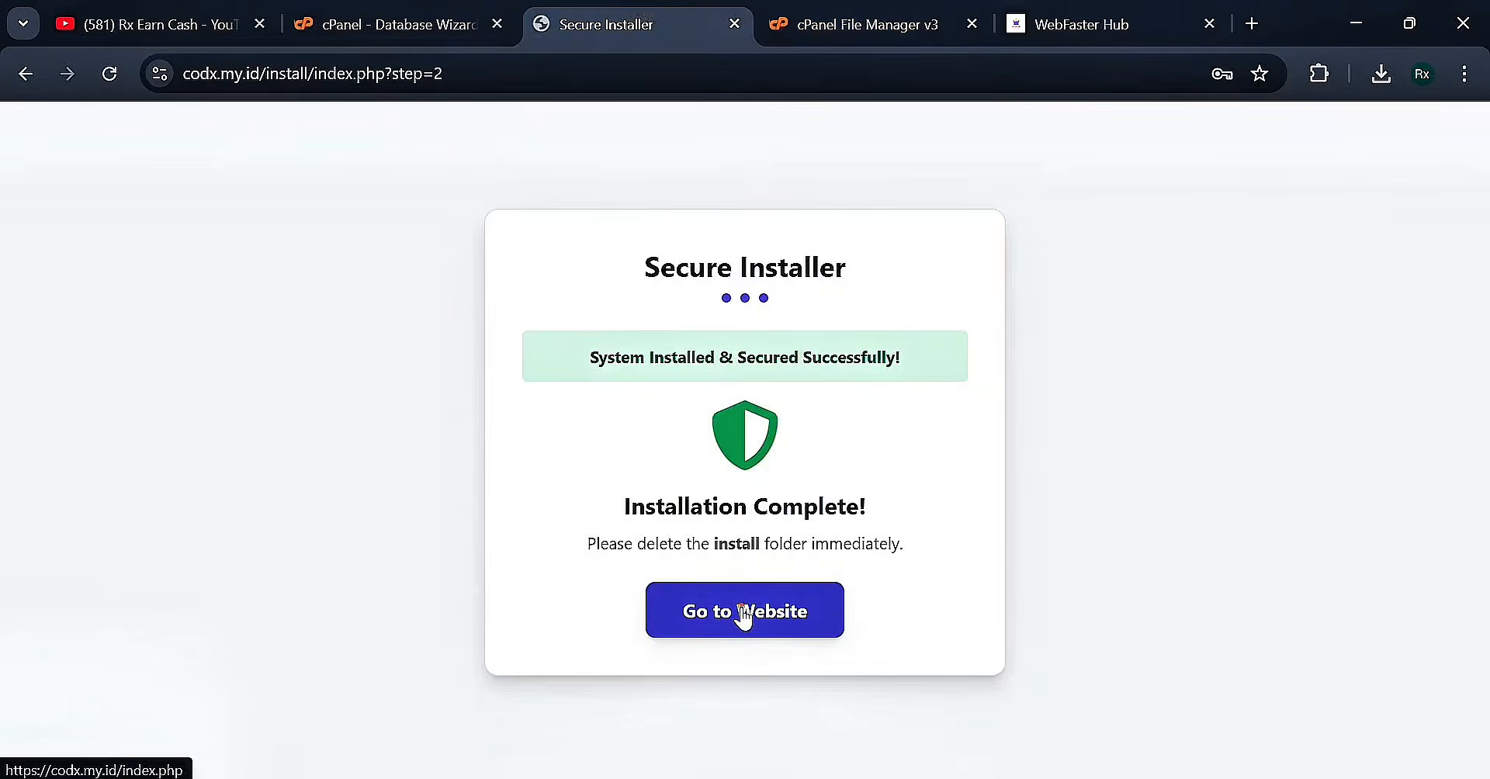
Open the live storefront, view its sign-in page, then return to the homepage
{"action": "left_click", "coordinate": [744, 617]}
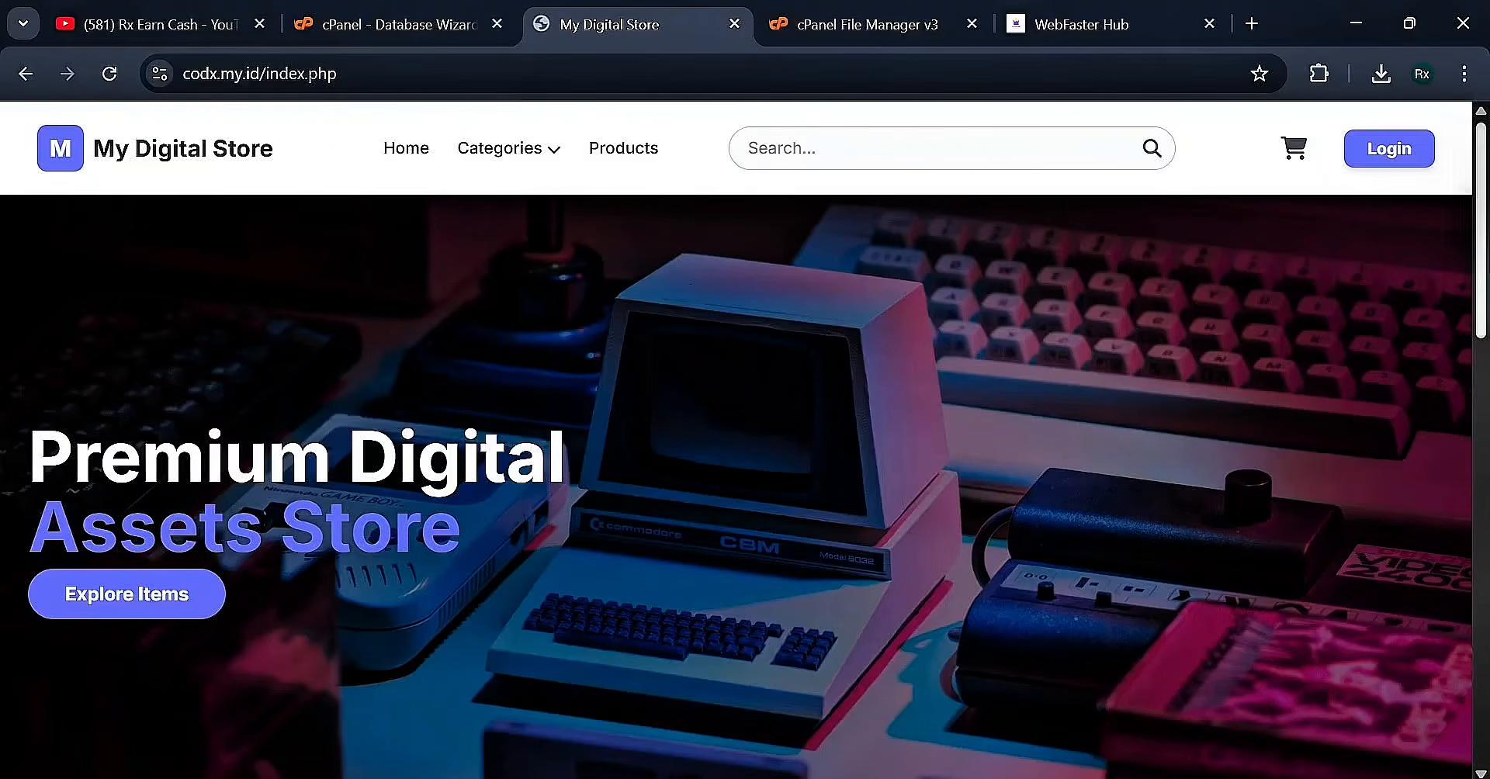
{"action": "left_click_drag", "start_coordinate": [1481, 264], "coordinate": [1484, 221]}
{"action": "left_click", "coordinate": [1379, 165]}
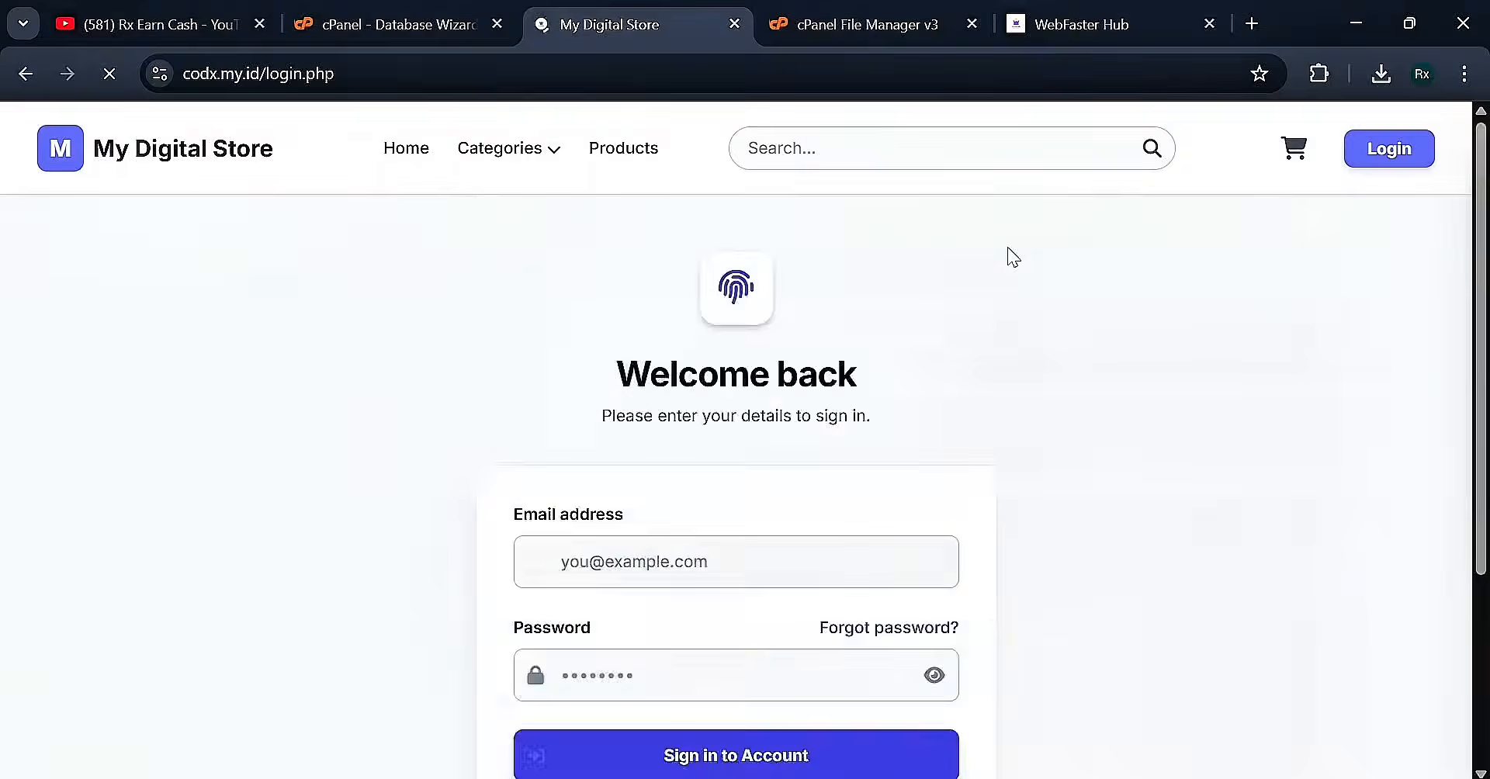
{"action": "scroll", "coordinate": [864, 491], "scroll_direction": "down", "scroll_amount": 3}
{"action": "scroll", "coordinate": [864, 491], "scroll_direction": "down", "scroll_amount": 2}
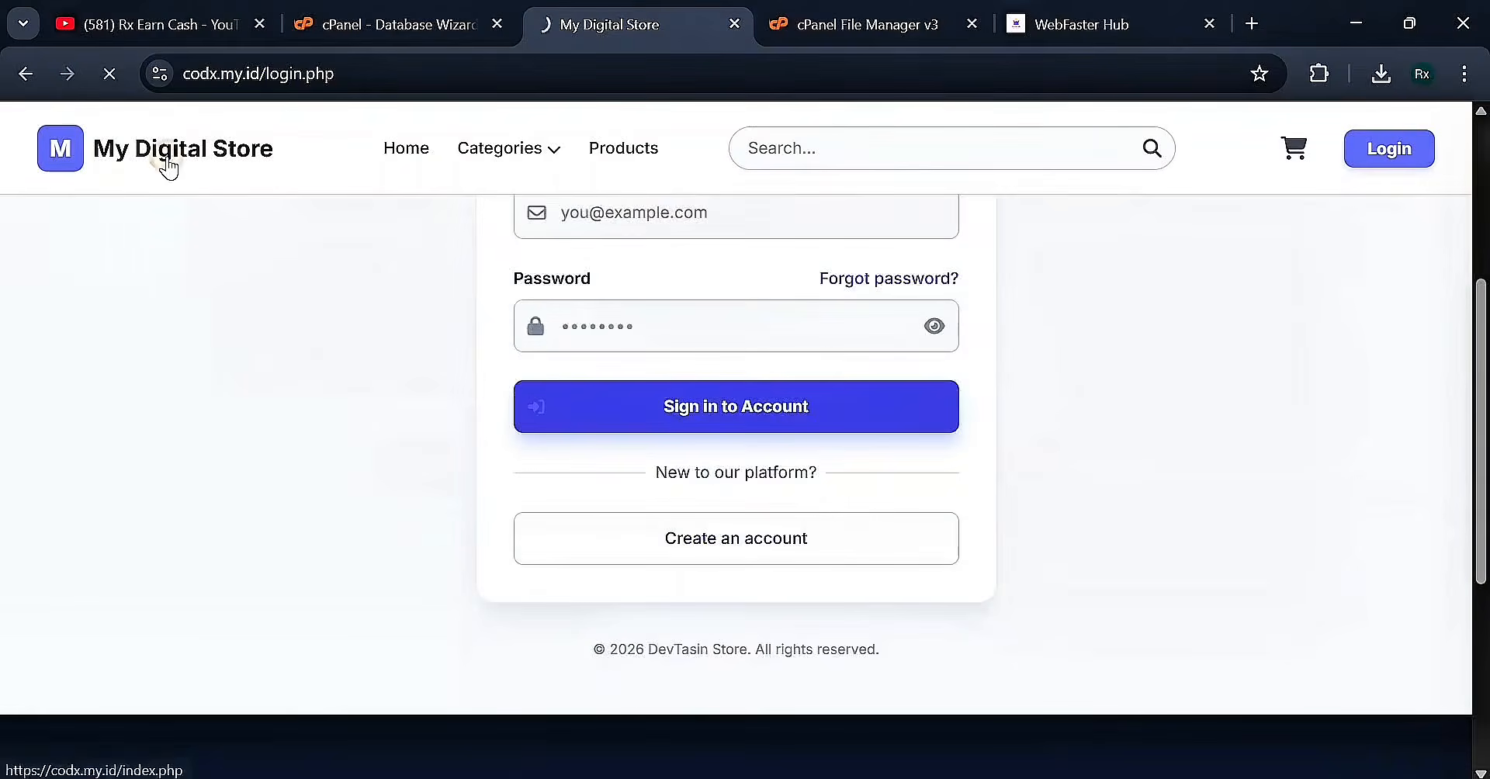
{"action": "left_click", "coordinate": [168, 162]}
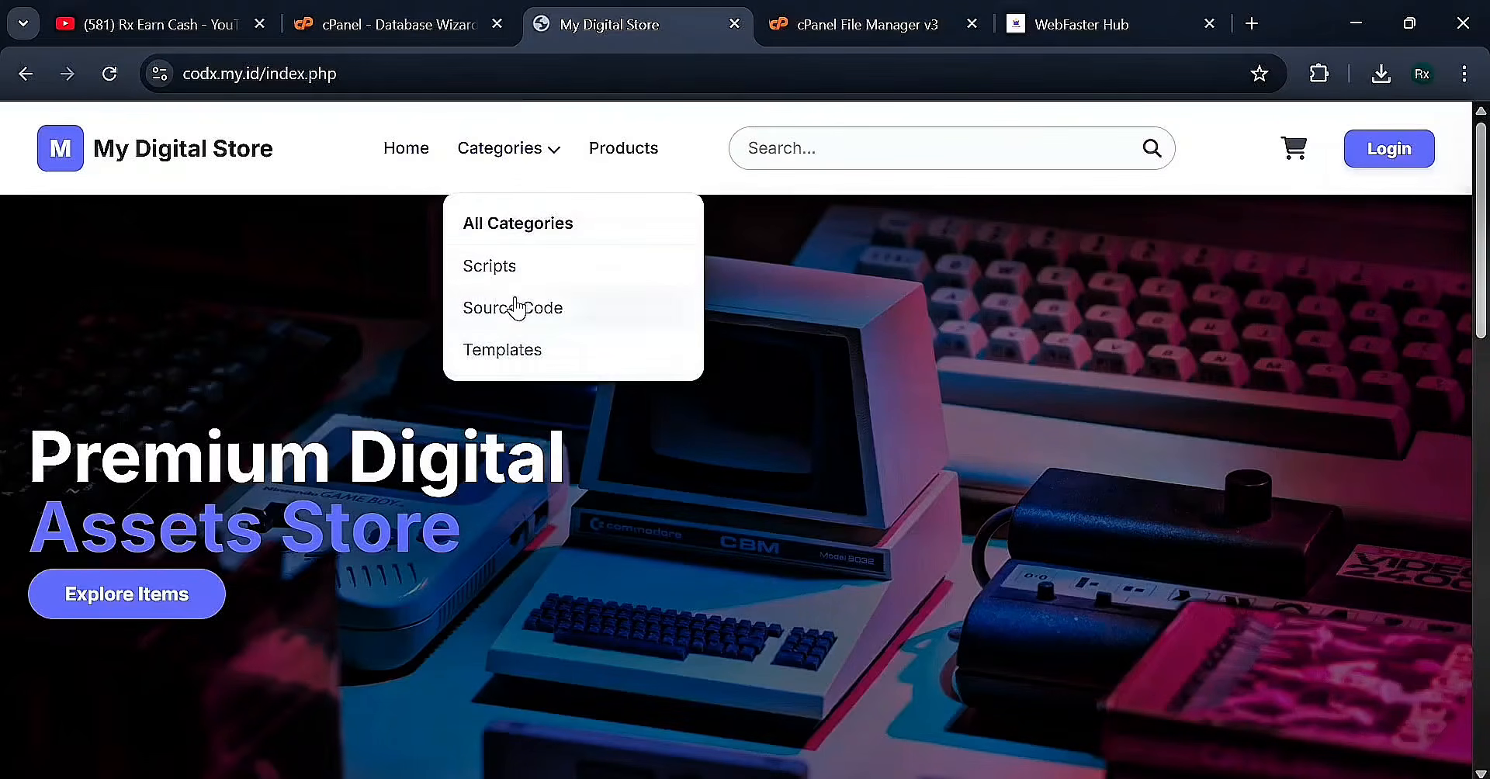
Browse Categories and All Items, then select the site address in the address bar
{"action": "left_click", "coordinate": [489, 225]}
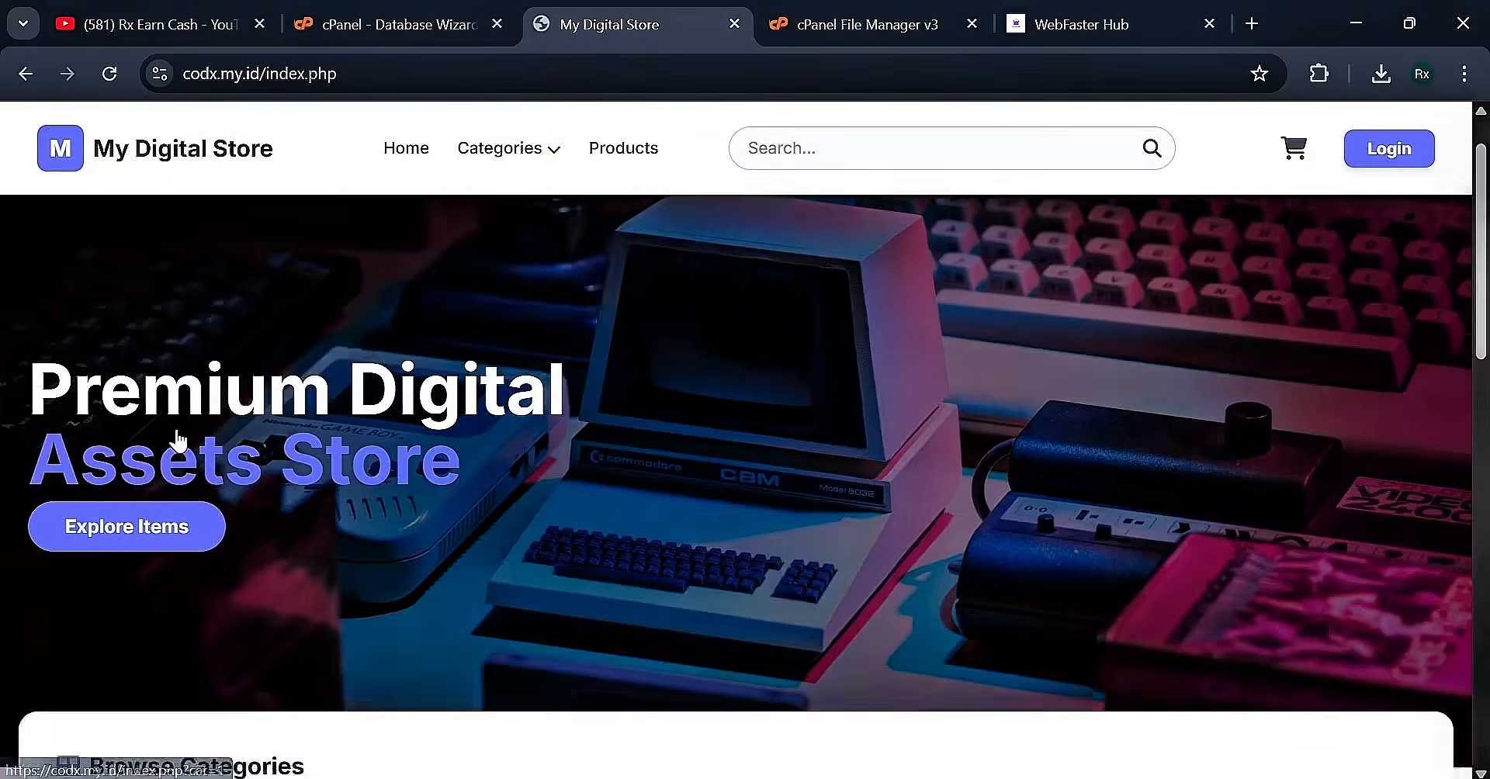
{"action": "left_click", "coordinate": [192, 398]}
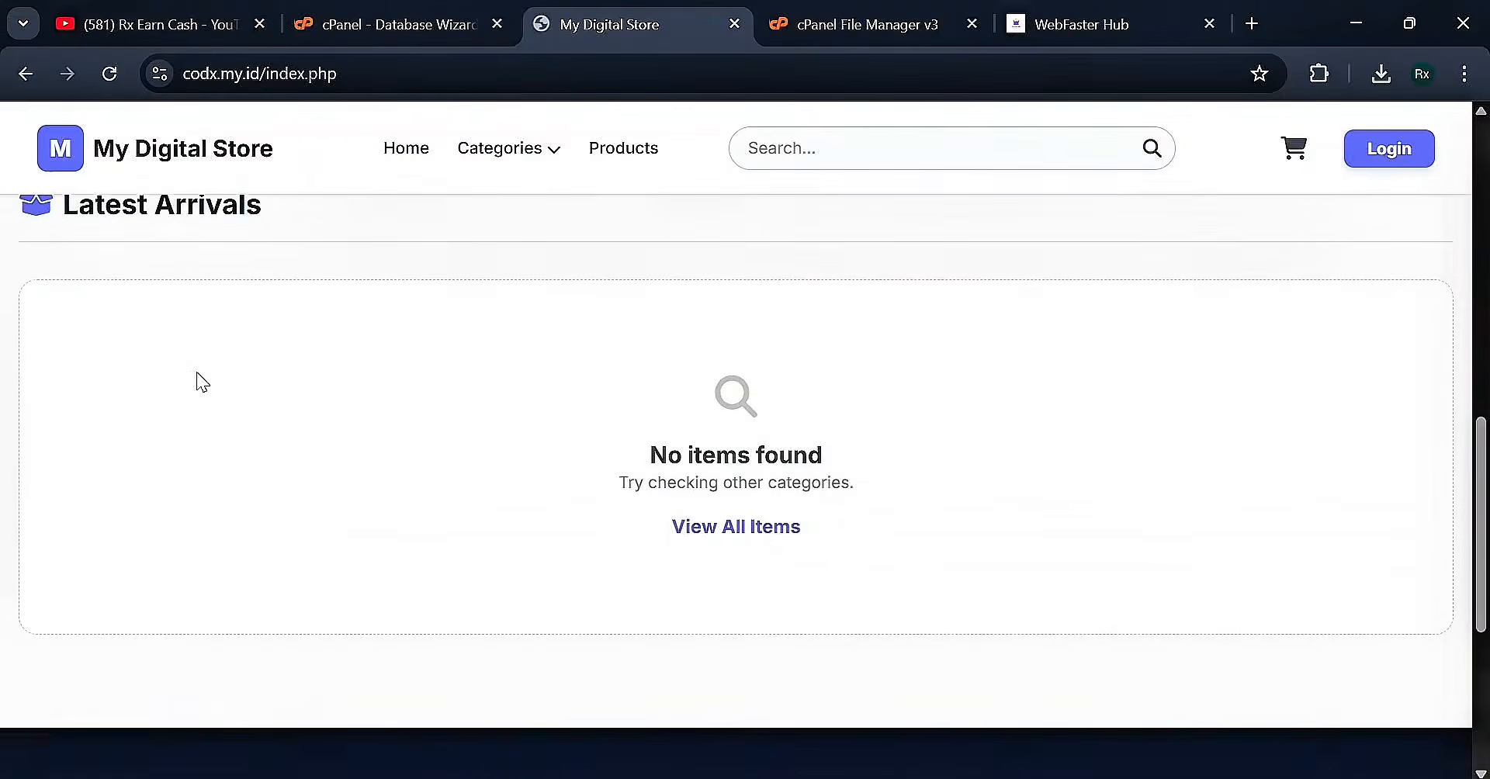
{"action": "scroll", "coordinate": [199, 383], "scroll_direction": "up", "scroll_amount": 4}
{"action": "scroll", "coordinate": [200, 383], "scroll_direction": "up", "scroll_amount": 6}
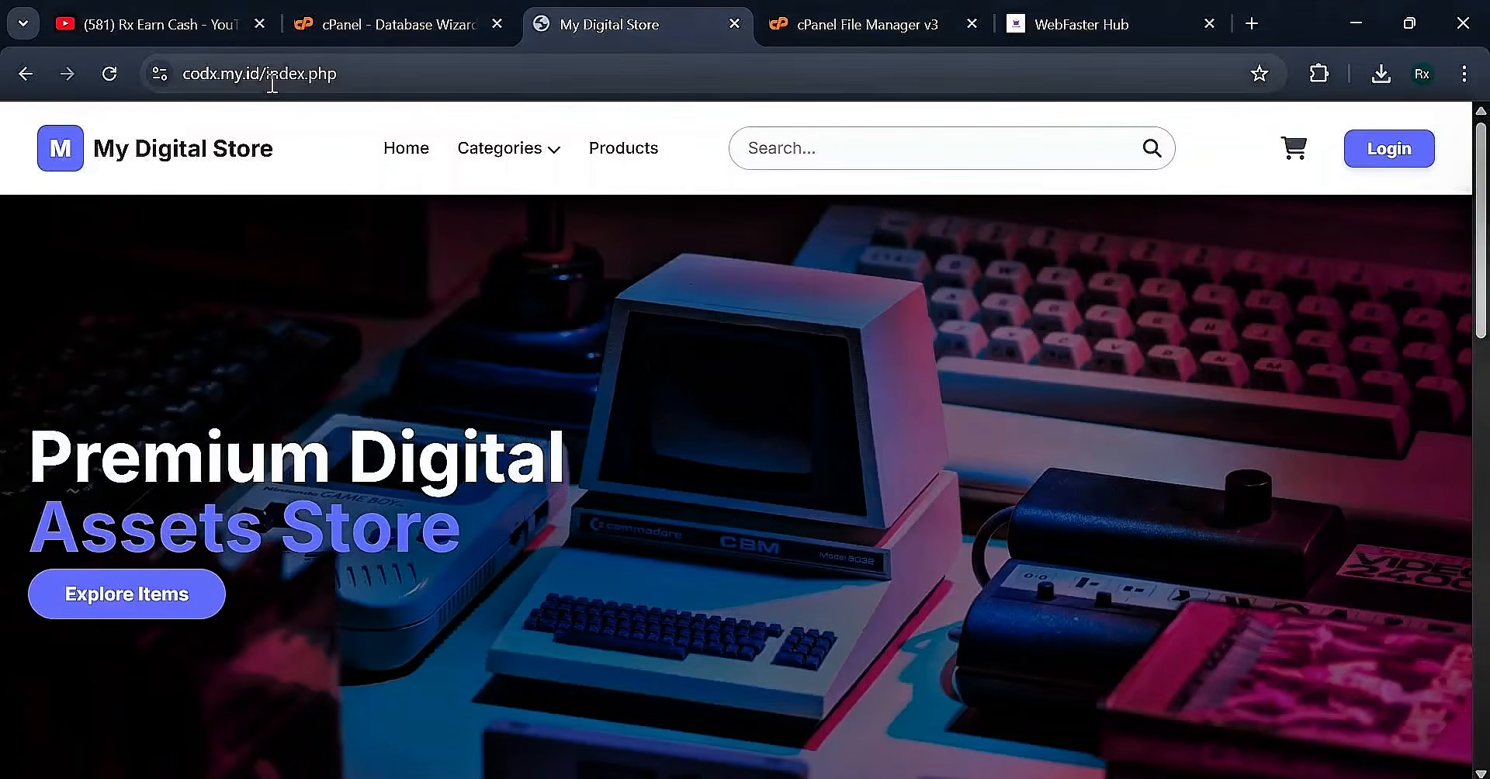
{"action": "left_click_drag", "start_coordinate": [264, 74], "coordinate": [250, 132]}
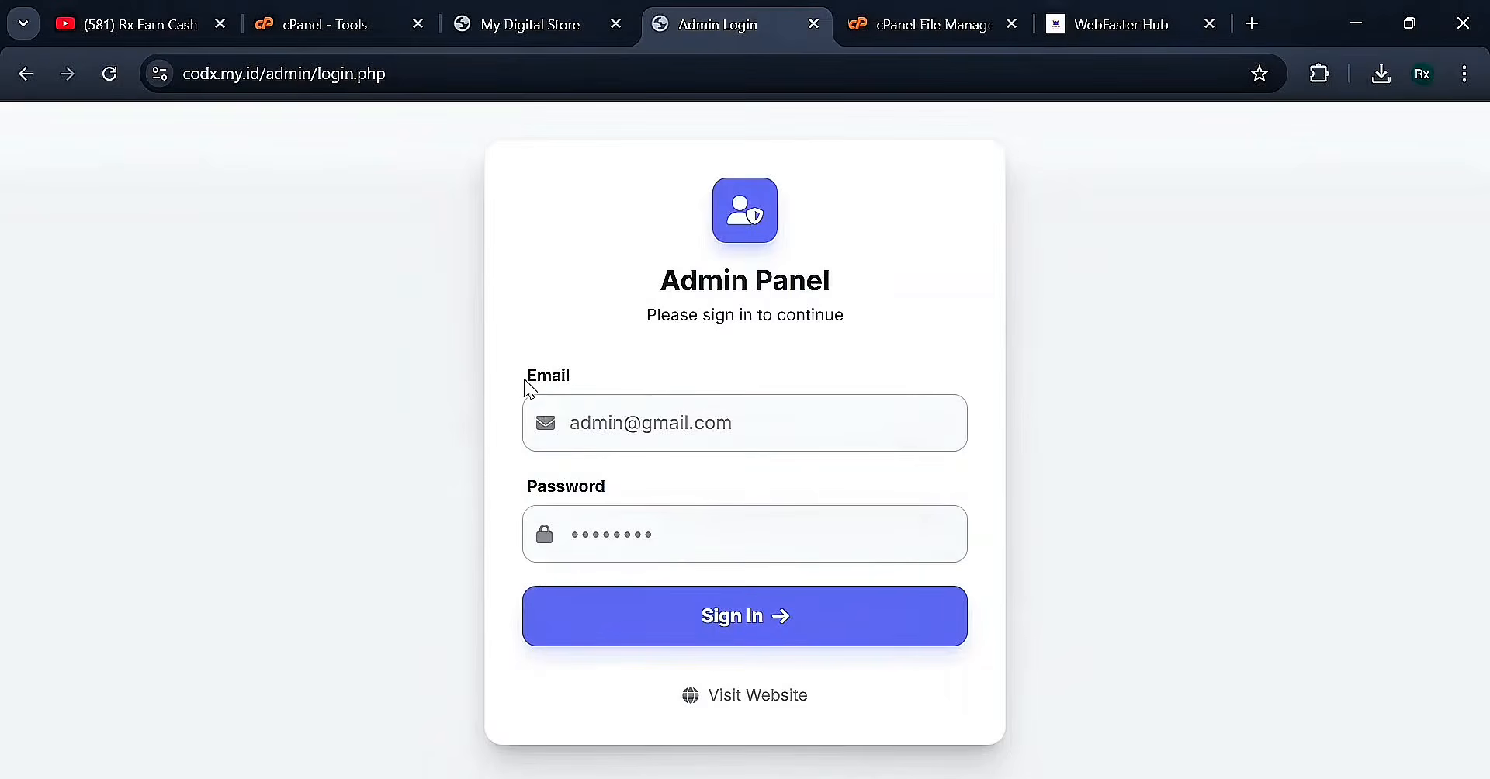
Start entering the administrator's e-mail in the admin sign-in Email field
{"action": "left_click", "coordinate": [658, 444]}
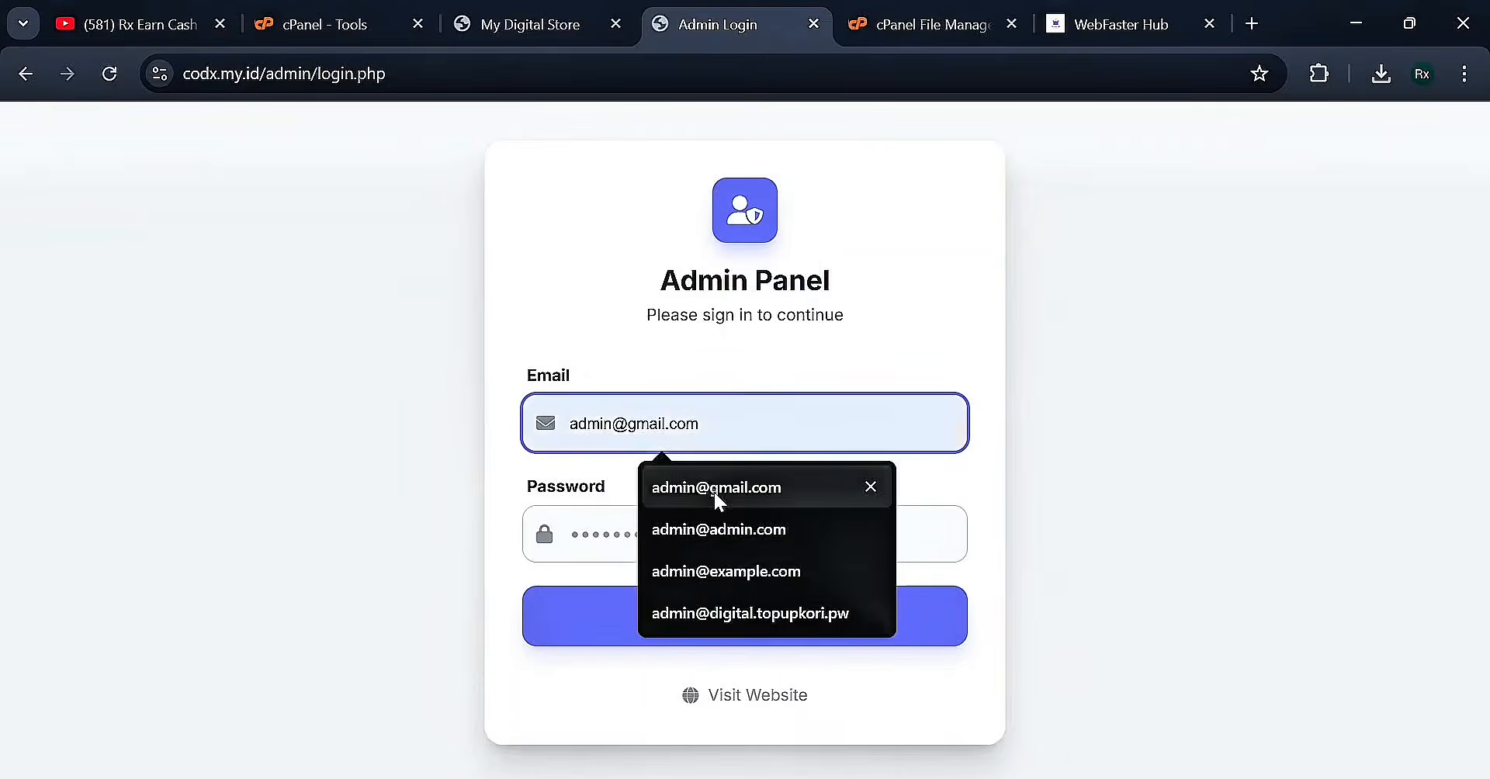
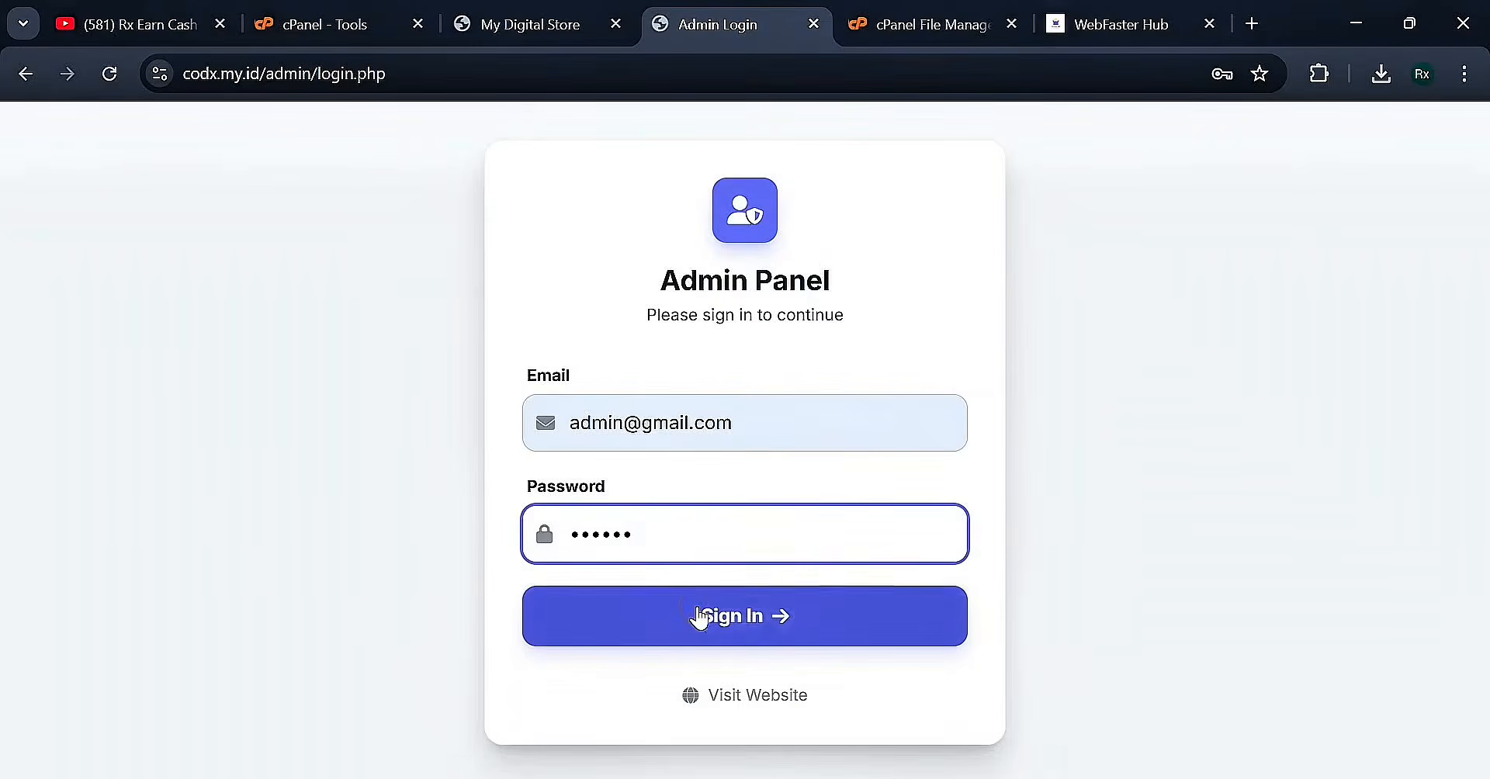
Sign in to the admin panel and close Chrome's 'Check your saved passwords' warning
{"action": "left_click", "coordinate": [698, 614]}
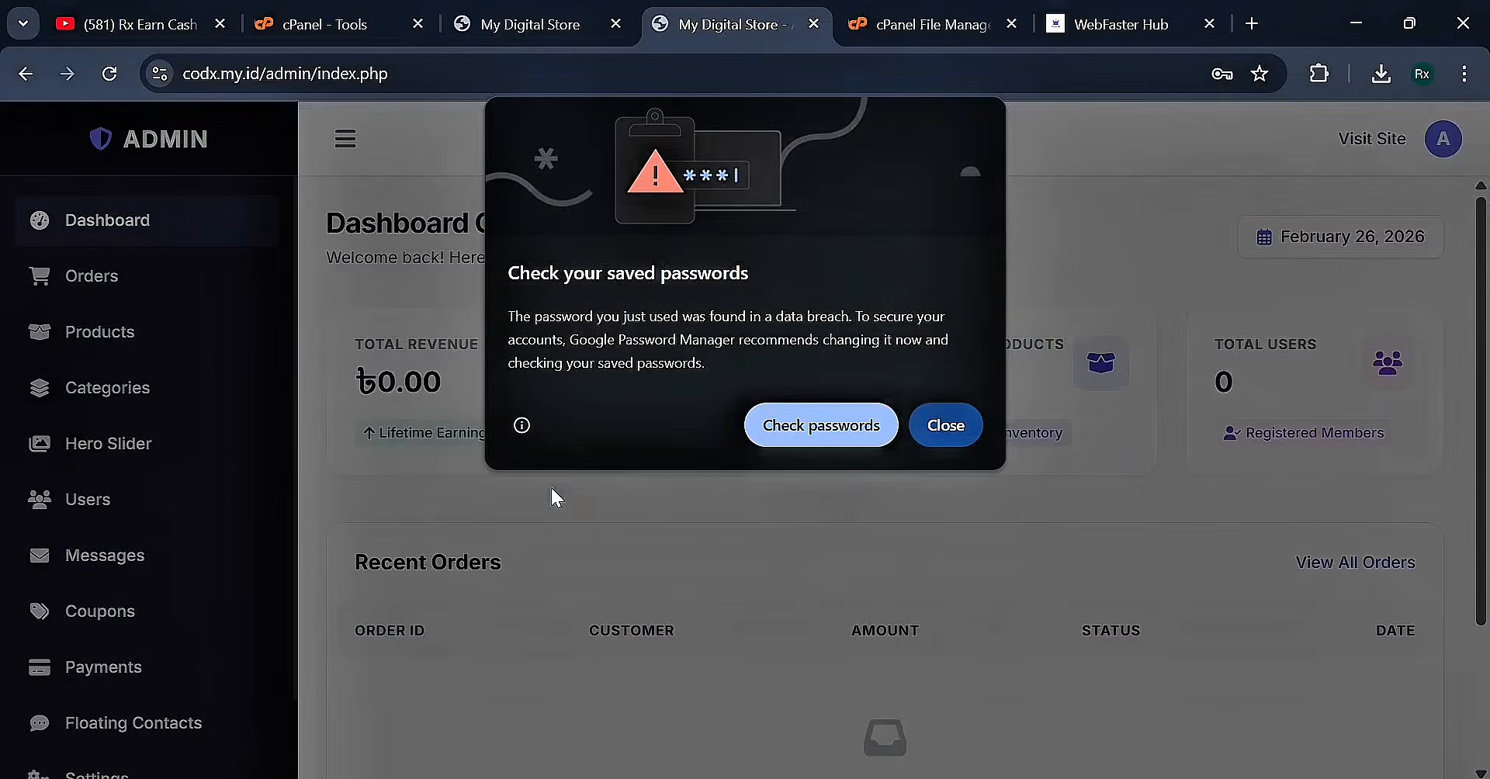
{"action": "left_click", "coordinate": [926, 435]}
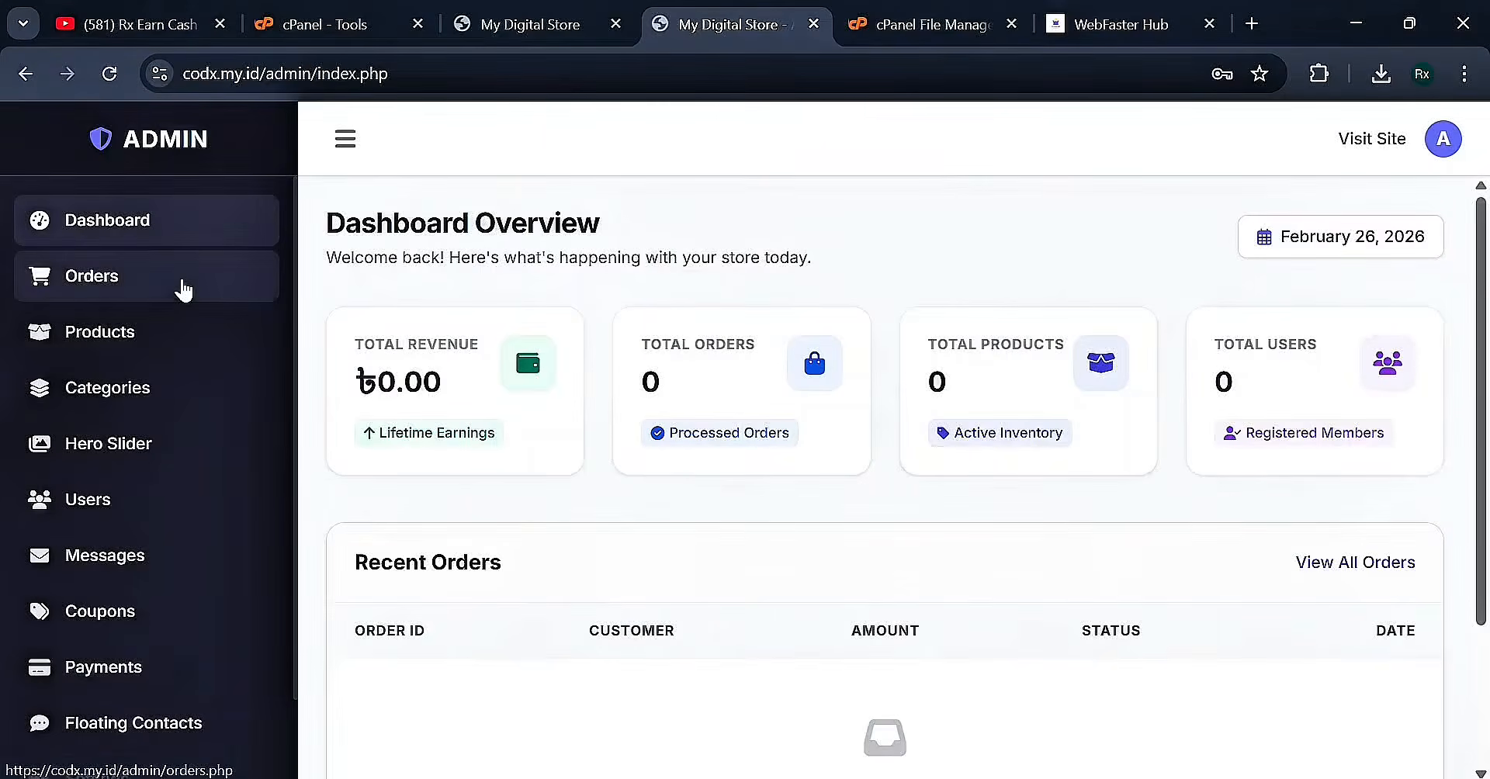
{"action": "scroll", "coordinate": [26, 572], "scroll_direction": "down", "scroll_amount": 2}
{"action": "scroll", "coordinate": [59, 612], "scroll_direction": "up", "scroll_amount": 2}
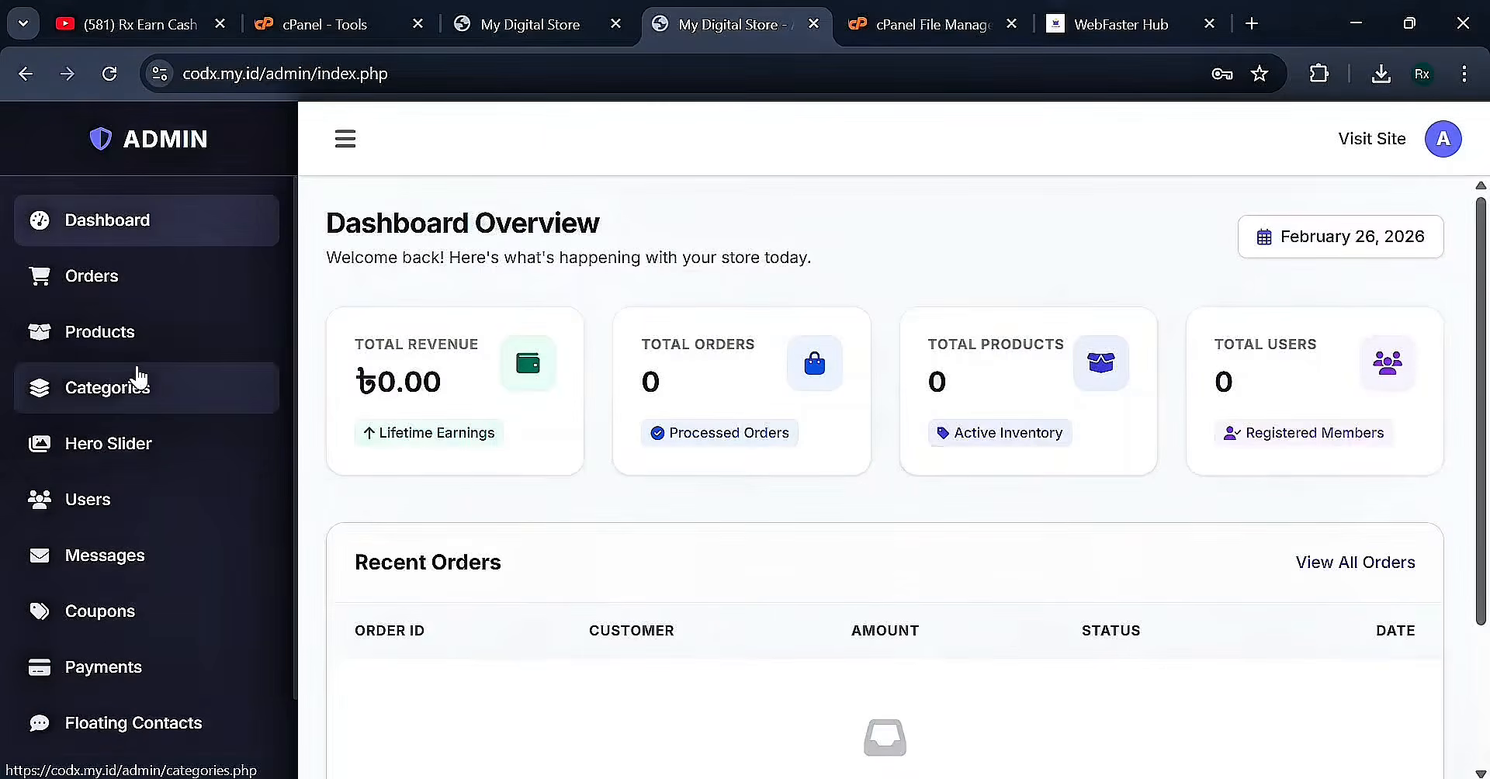
{"action": "left_click", "coordinate": [152, 307]}
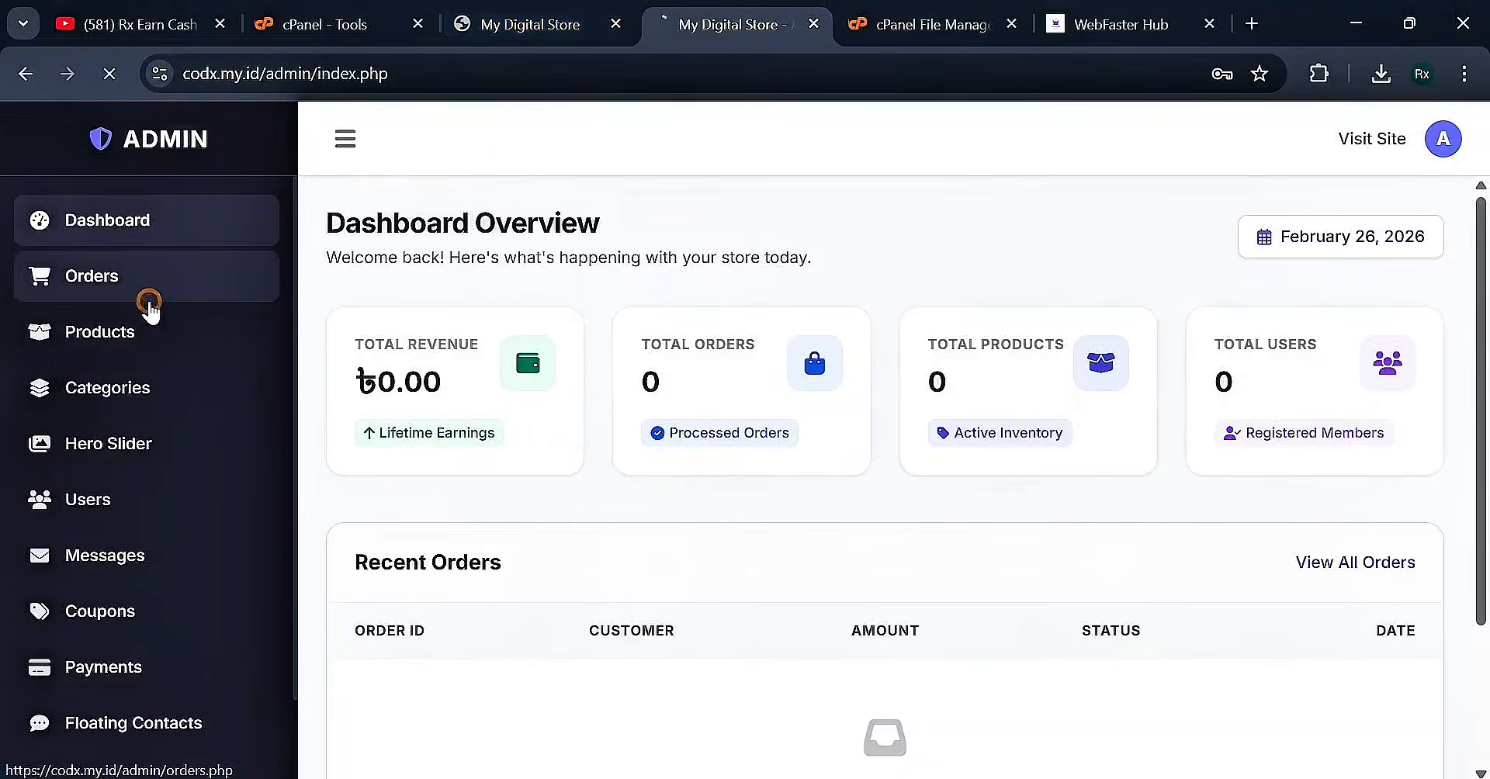
{"action": "left_click", "coordinate": [131, 329]}
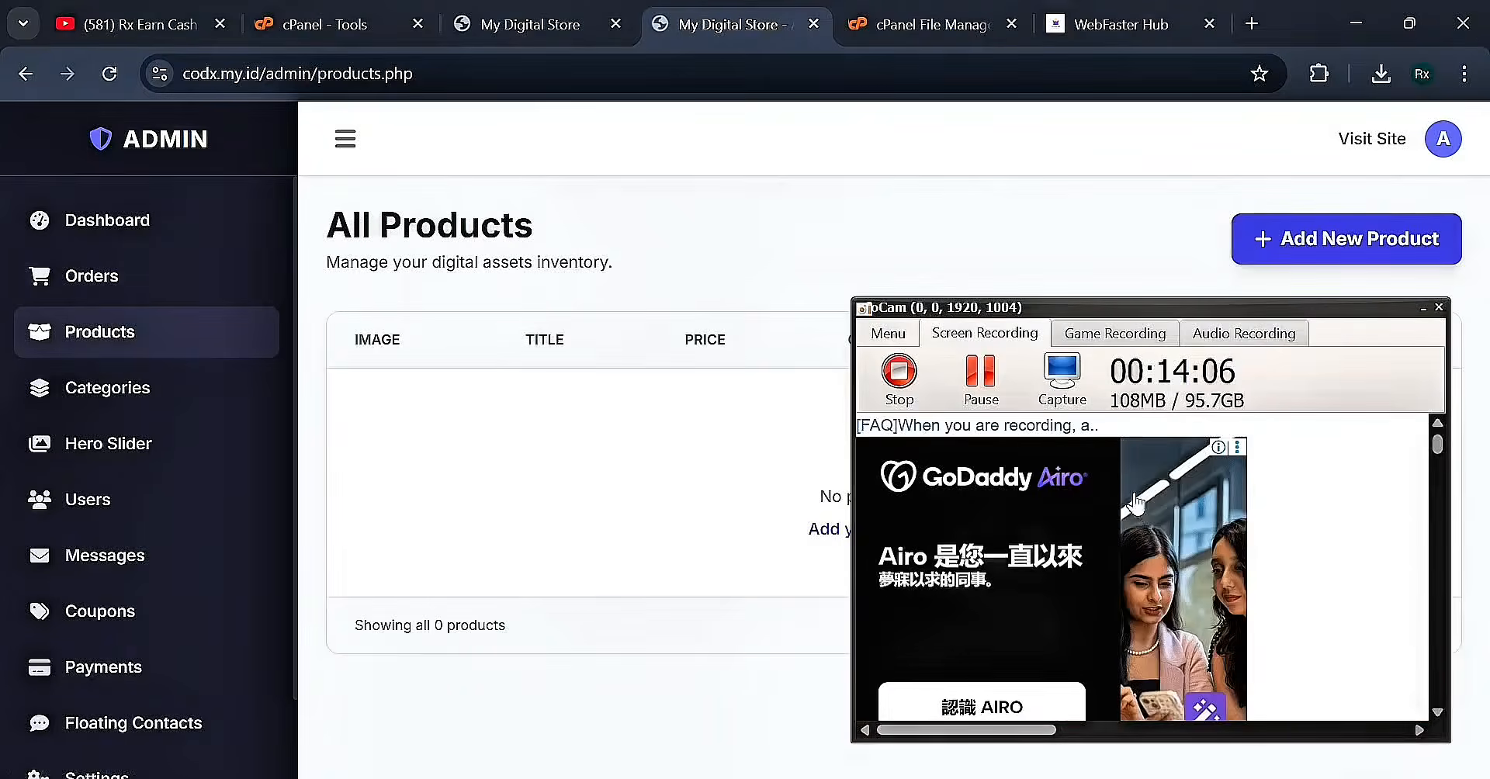
{"action": "left_click", "coordinate": [583, 434]}
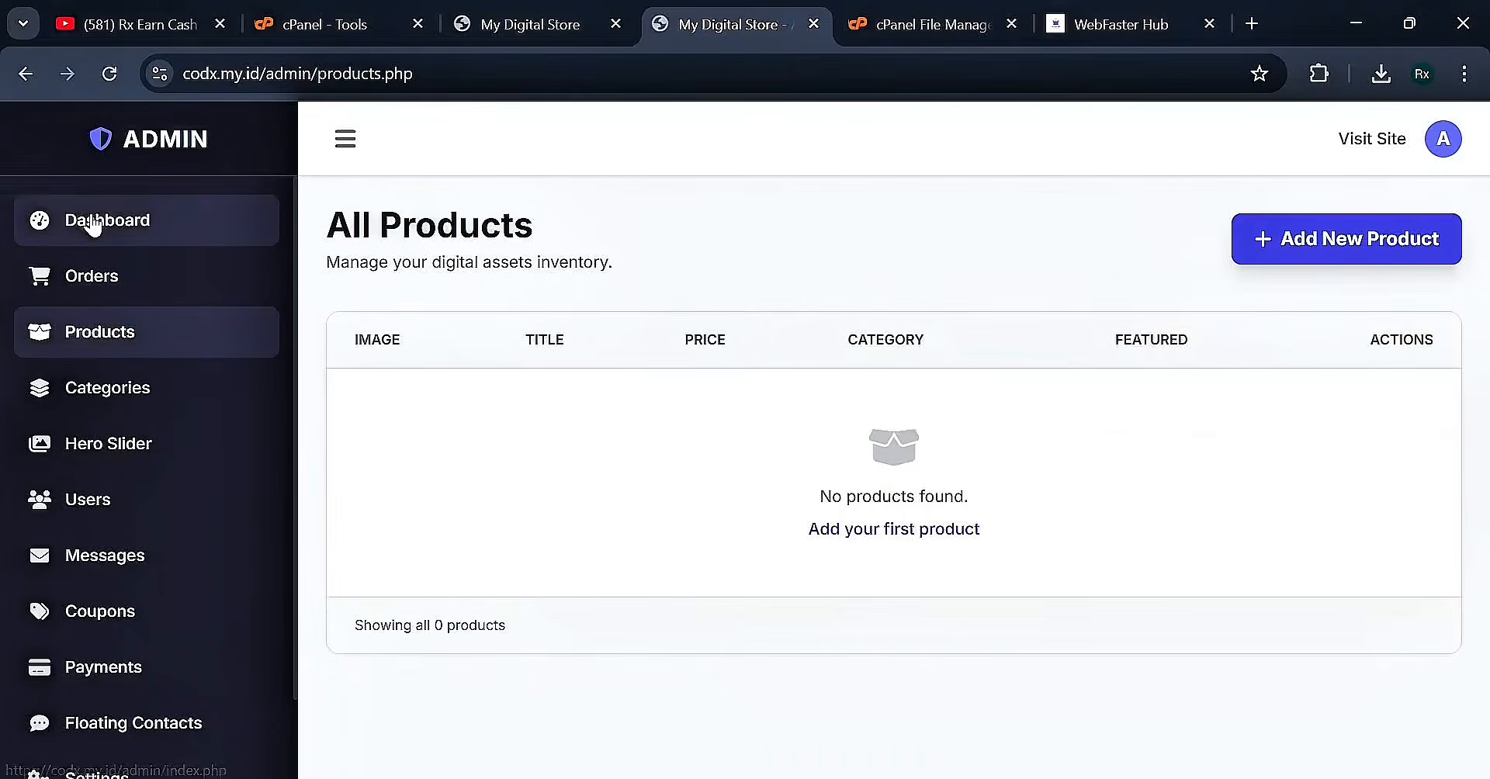
{"action": "left_click", "coordinate": [91, 220]}
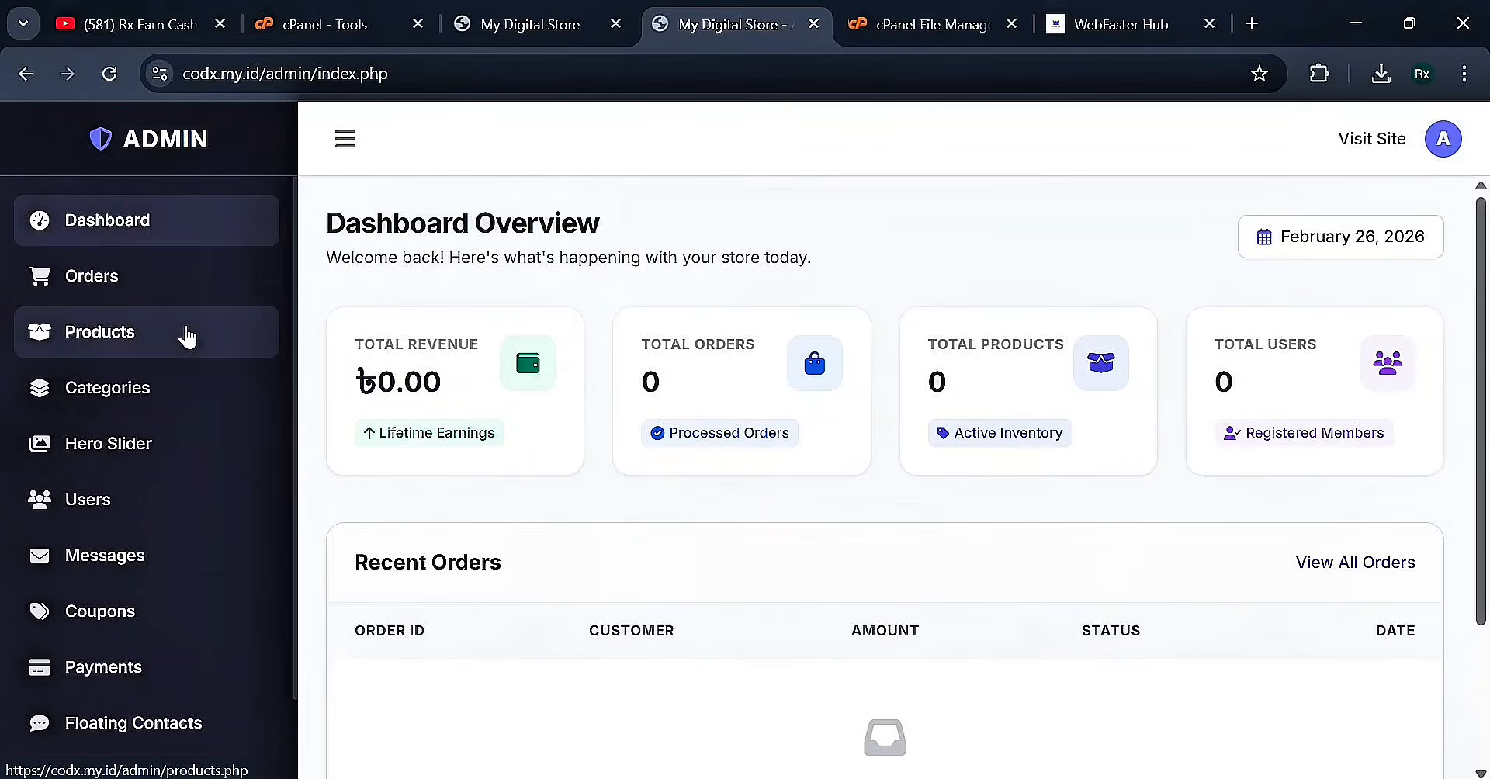
{"action": "left_click", "coordinate": [175, 14]}
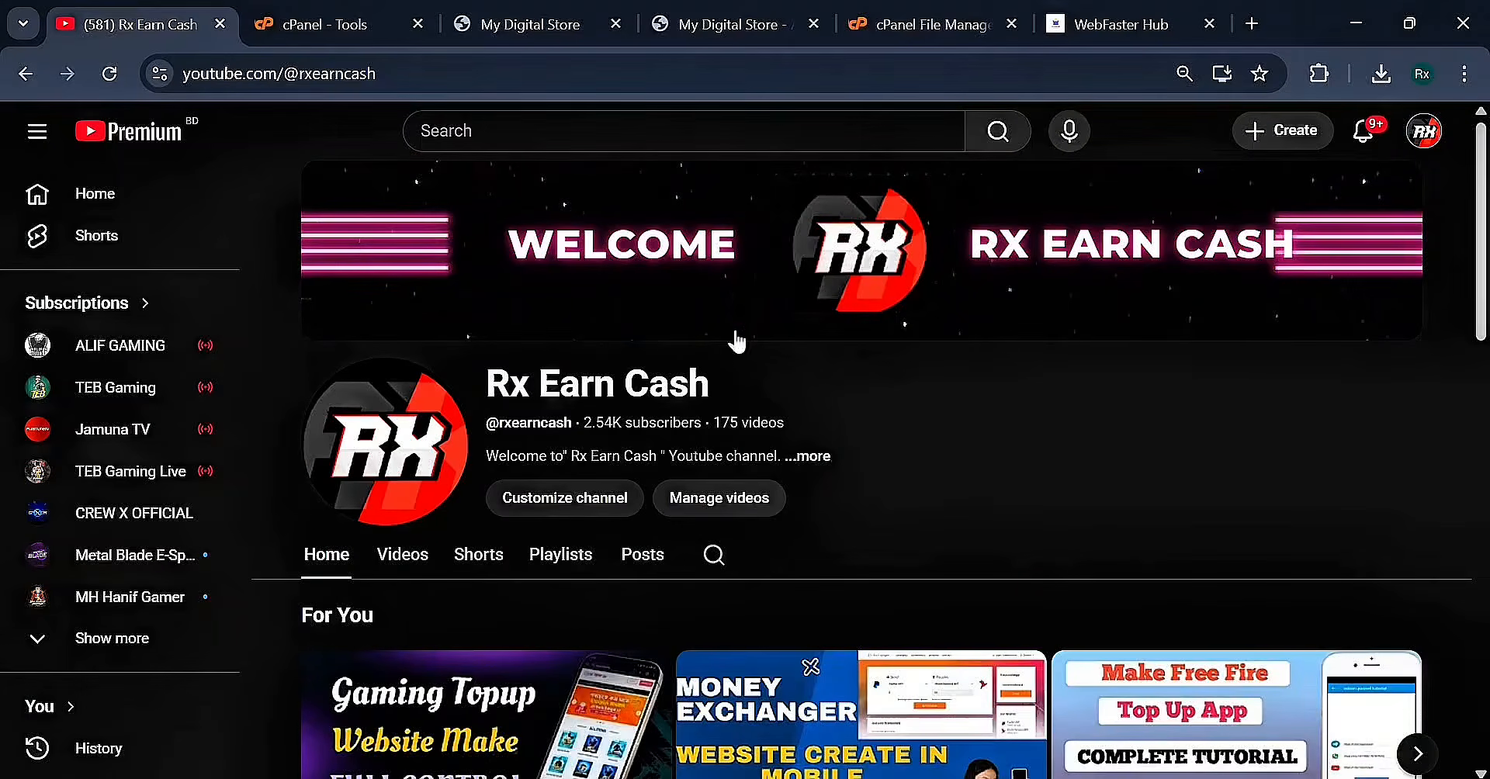
{"action": "left_click", "coordinate": [543, 23]}
{"action": "key", "text": "ctrl+Tab"}
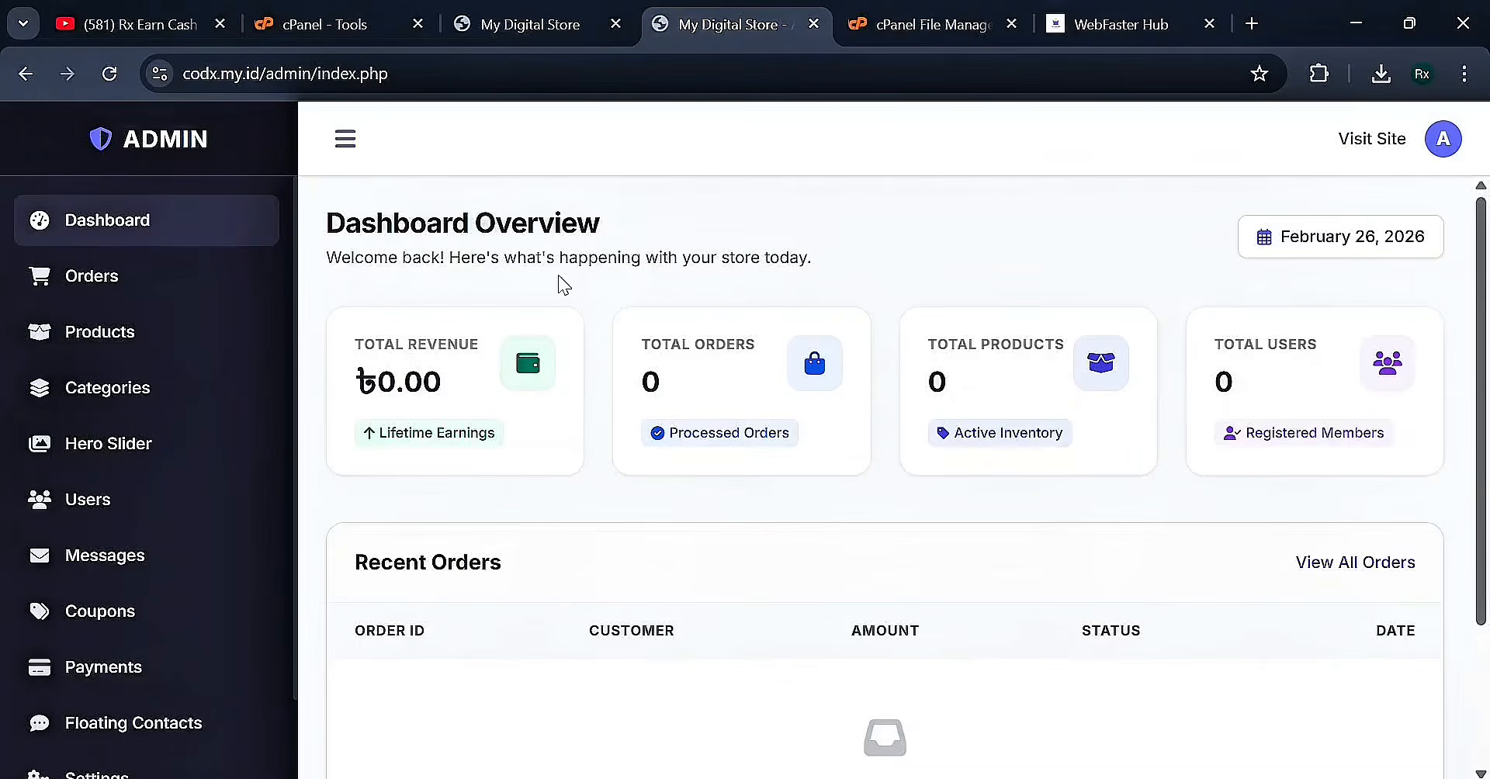
{"action": "left_click_drag", "start_coordinate": [327, 258], "coordinate": [835, 266]}
{"action": "left_click", "coordinate": [835, 266]}
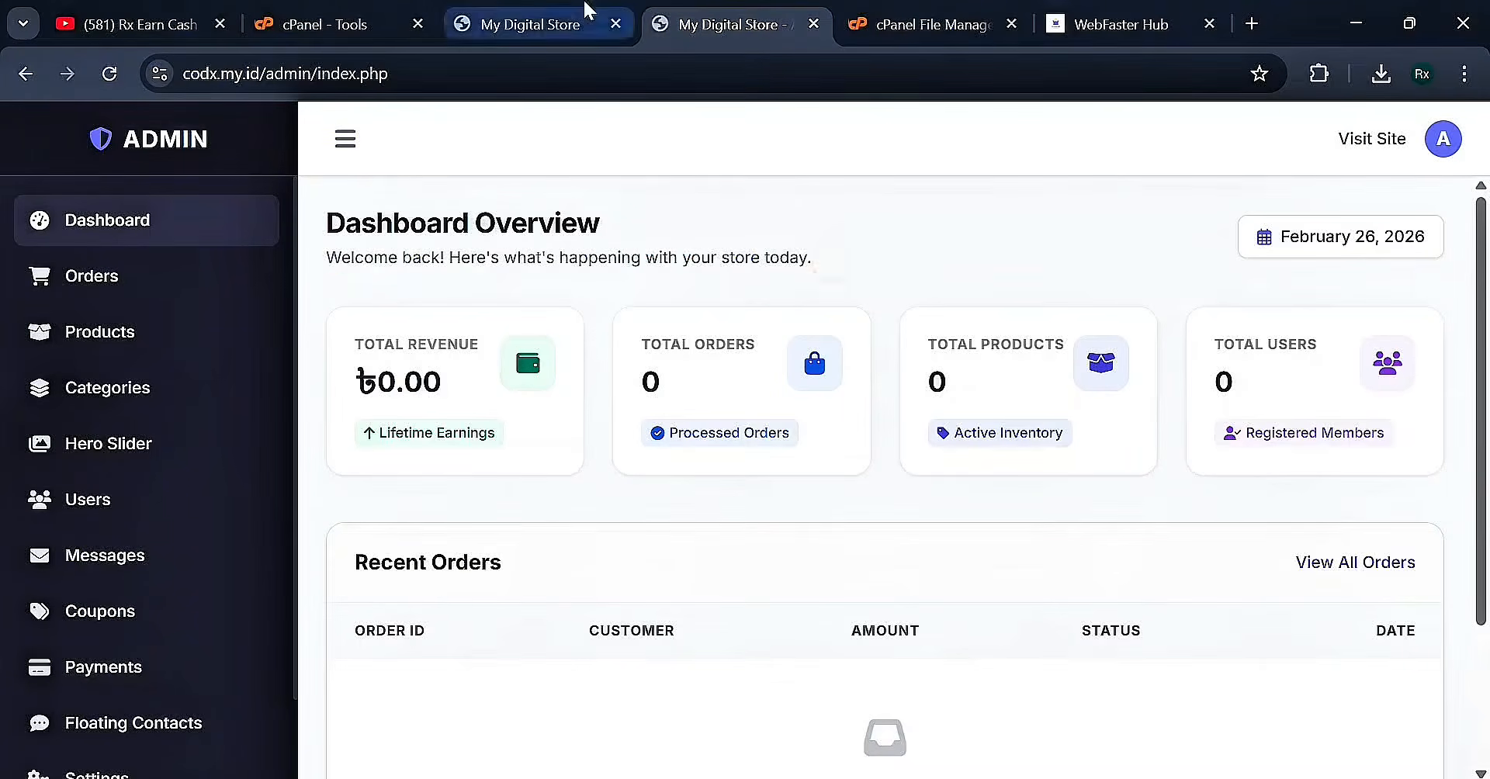
{"action": "left_click", "coordinate": [536, 26]}
{"action": "left_click", "coordinate": [738, 19]}
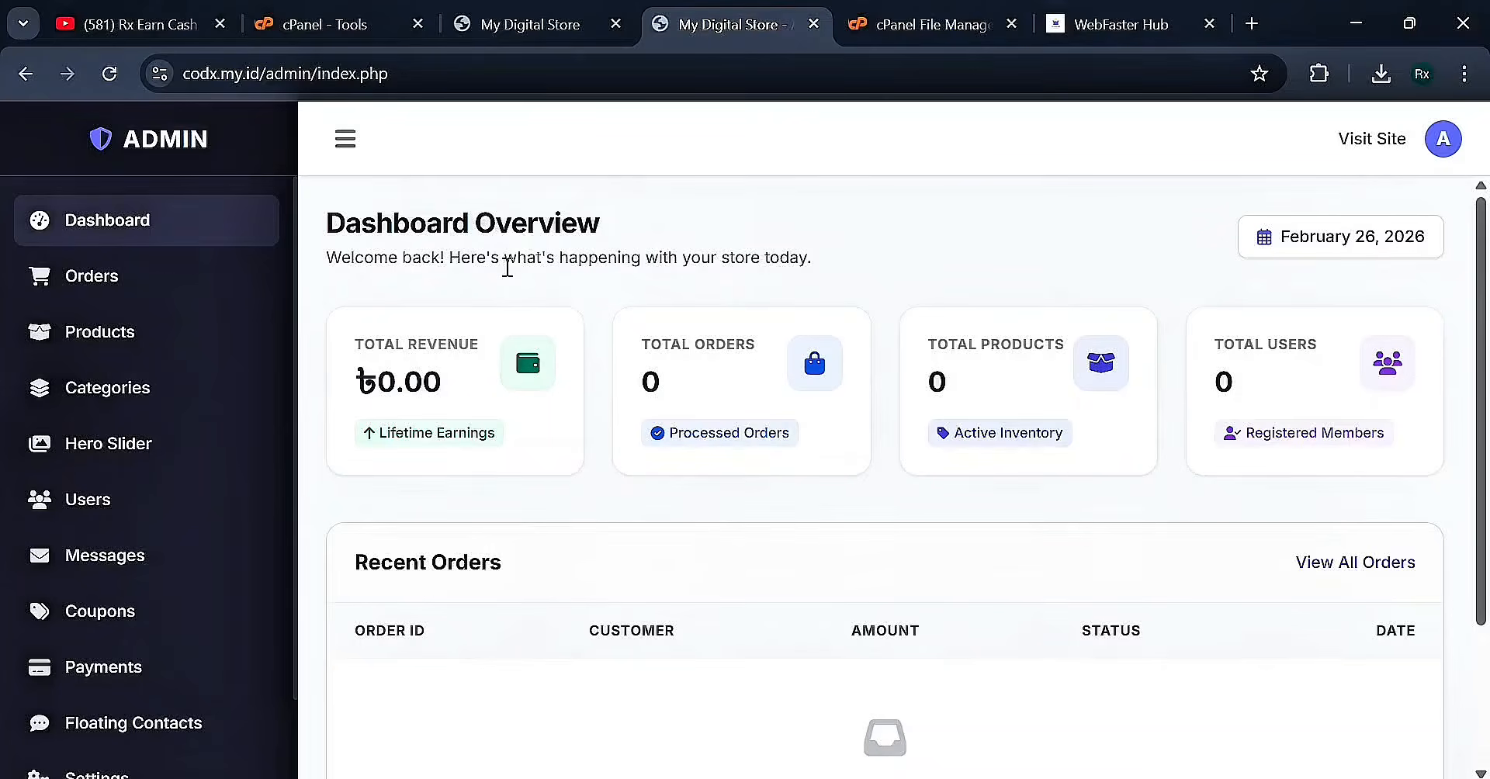
{"action": "left_click", "coordinate": [1118, 23]}
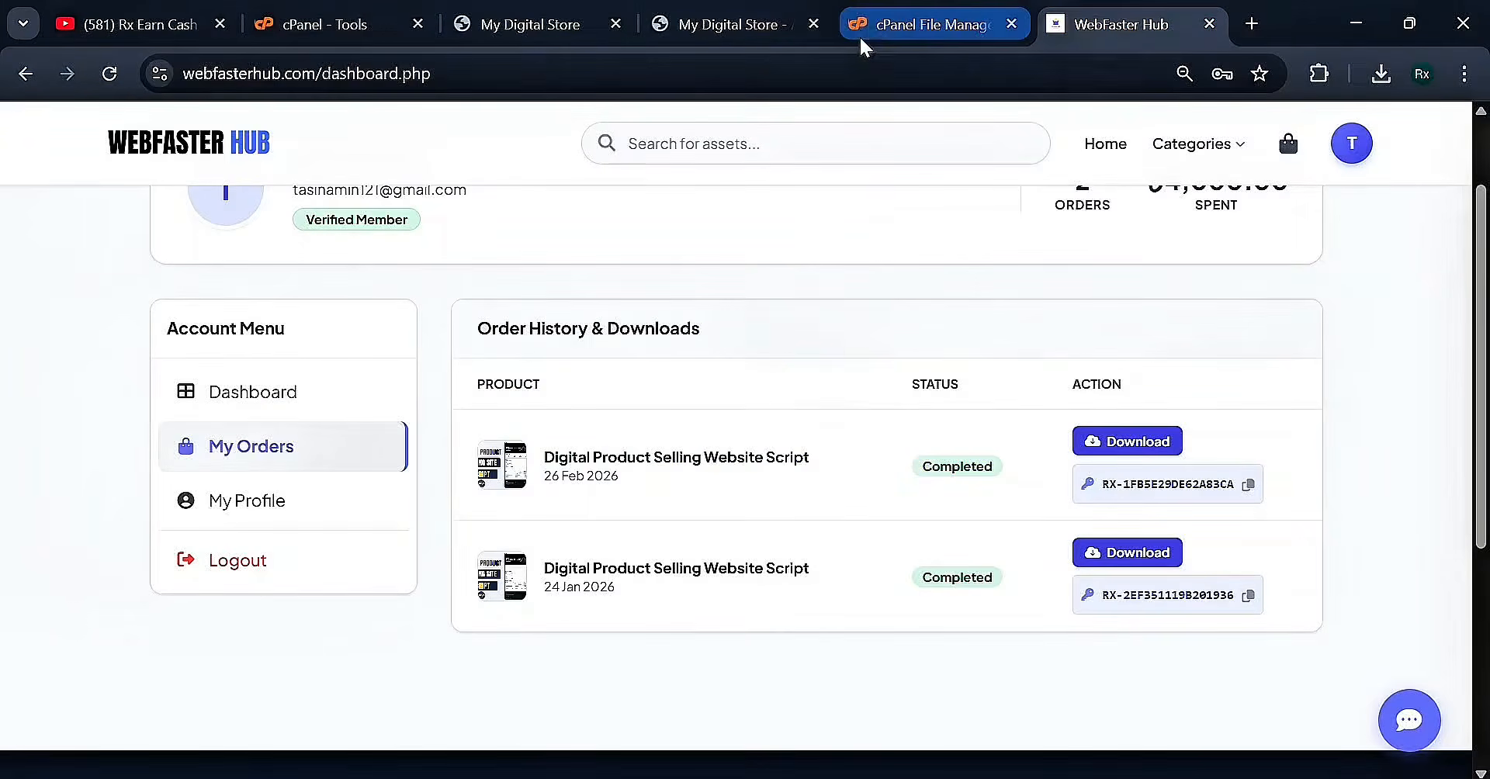
{"action": "mouse_move", "coordinate": [861, 25]}
{"action": "mouse_move", "coordinate": [725, 19]}
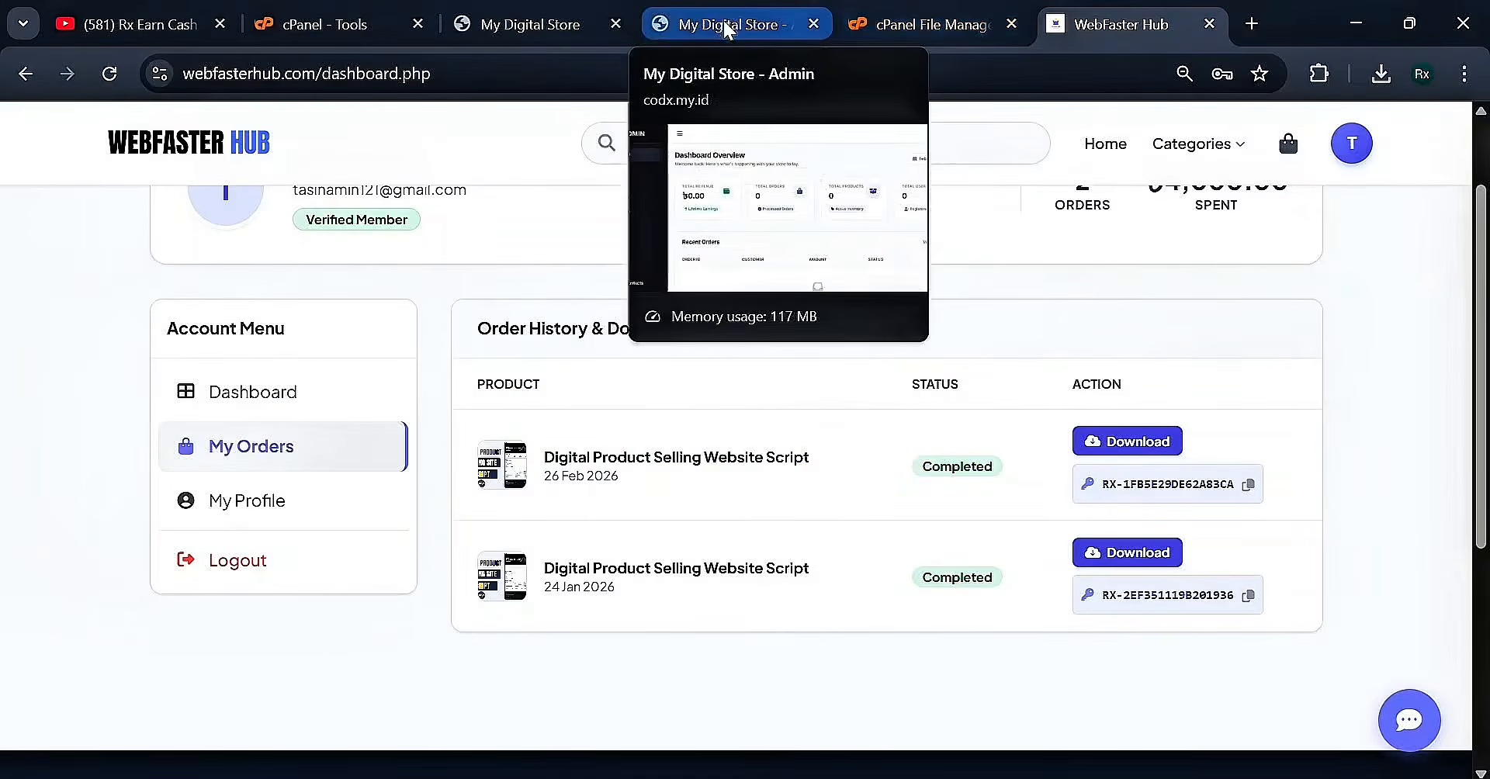
{"action": "left_click", "coordinate": [710, 24]}
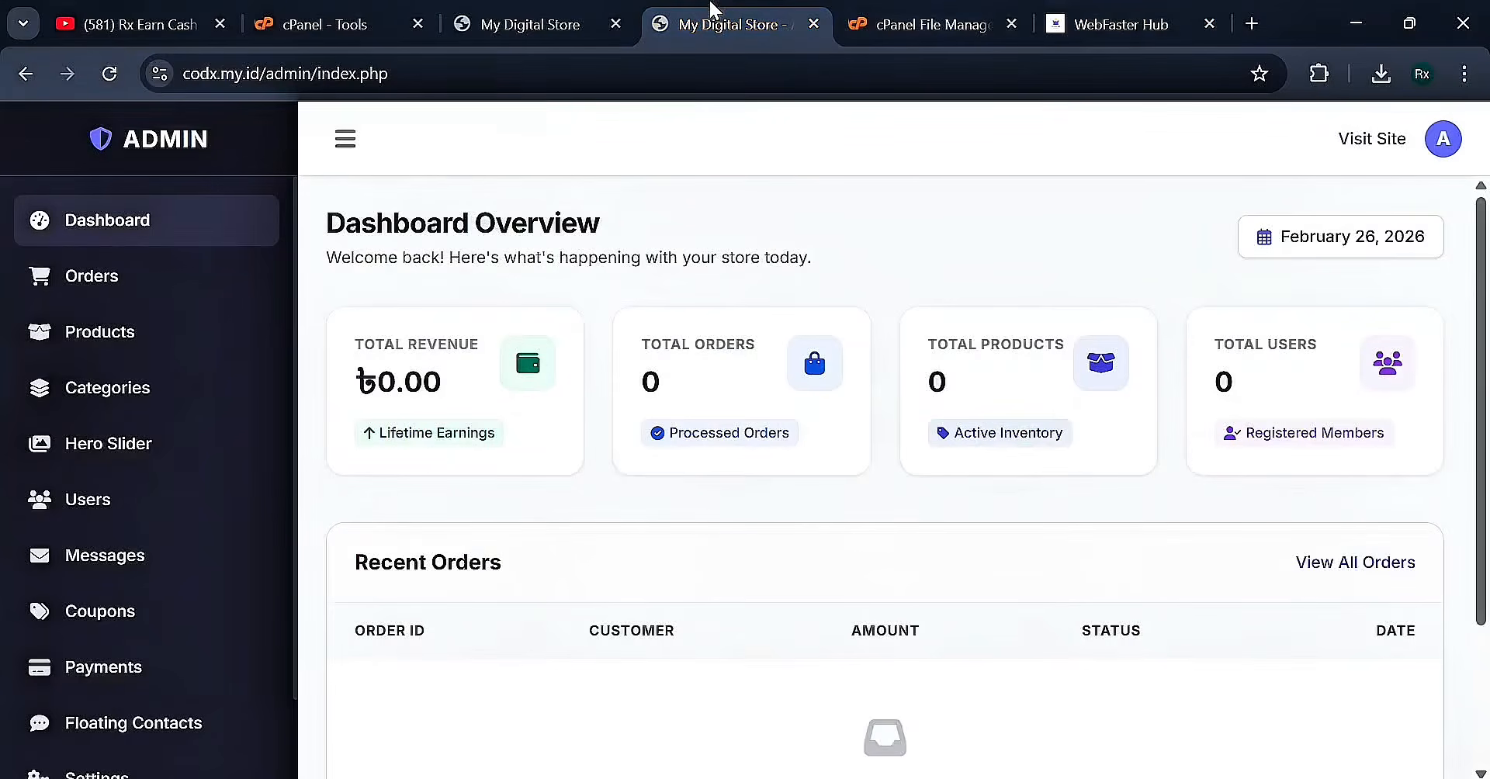